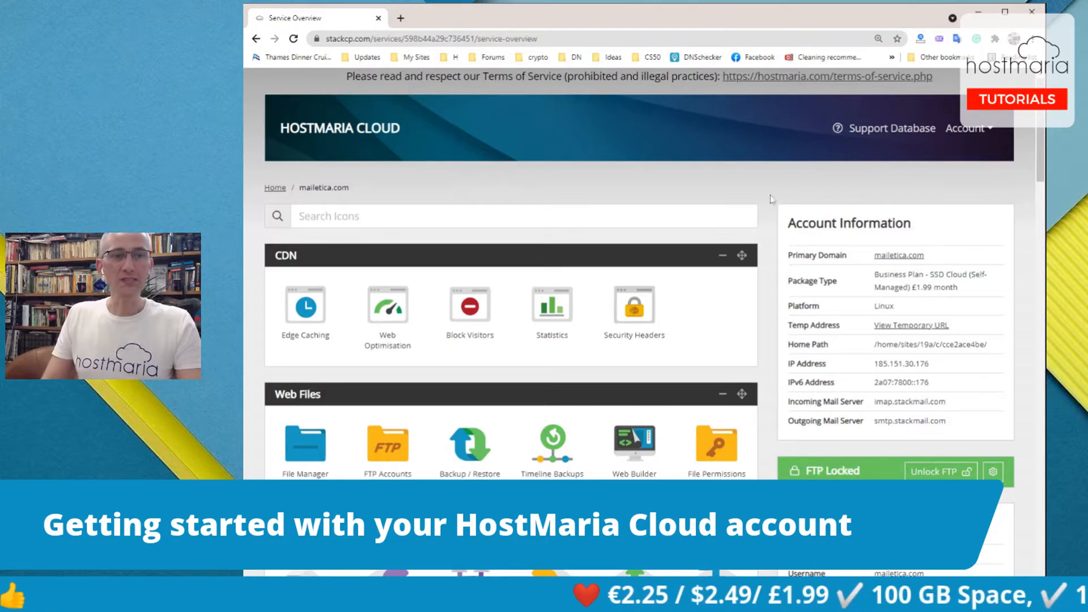
# Review the mailetica.com domain and its nameserver details in the hosting control panel
pyautogui.scroll(-5, 767, 186)
pyautogui.scroll(4, 767, 186)
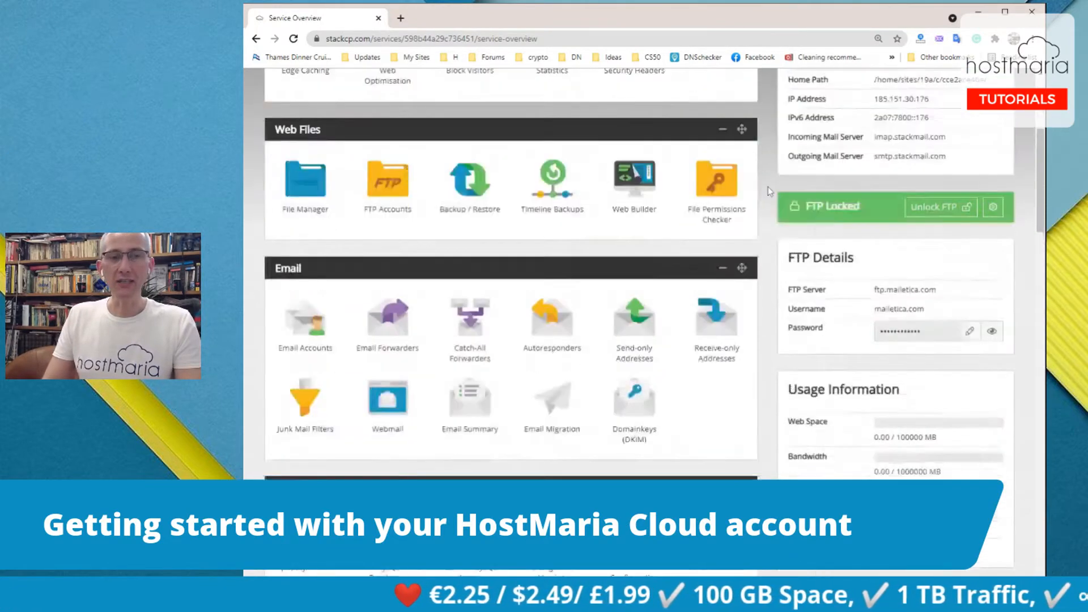
pyautogui.scroll(1, 769, 192)
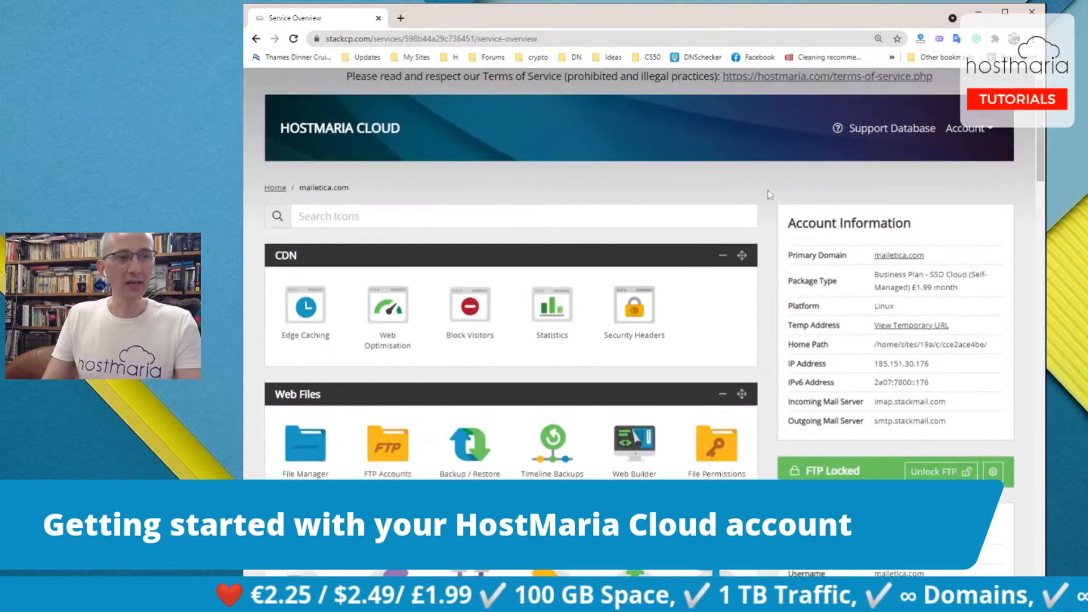
pyautogui.scroll(-1, 769, 194)
pyautogui.scroll(-1, 767, 189)
pyautogui.scroll(1, 767, 188)
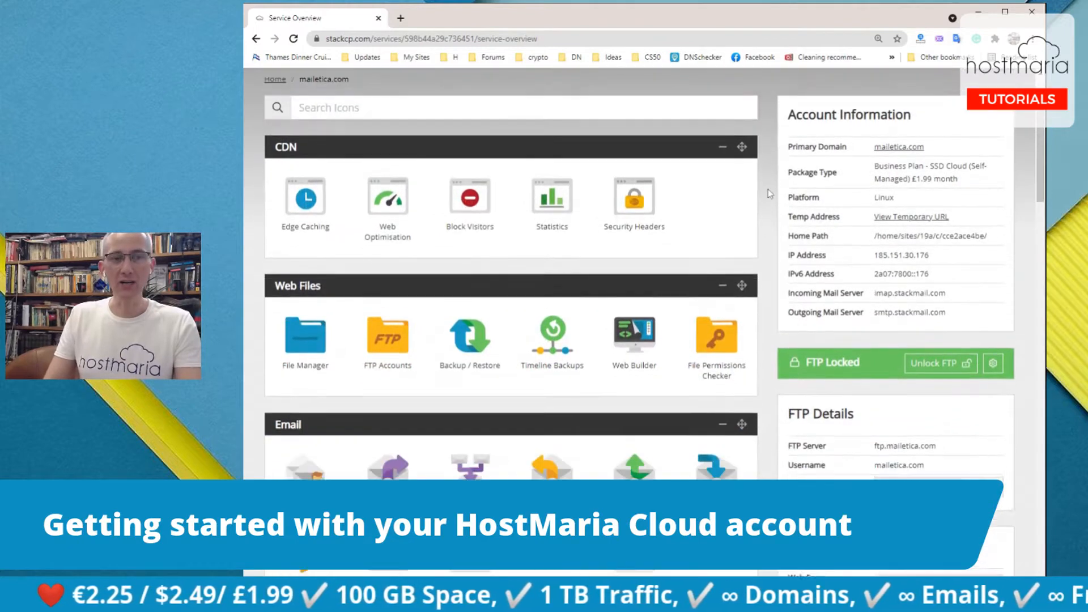
pyautogui.scroll(-1, 765, 283)
pyautogui.scroll(1, 765, 286)
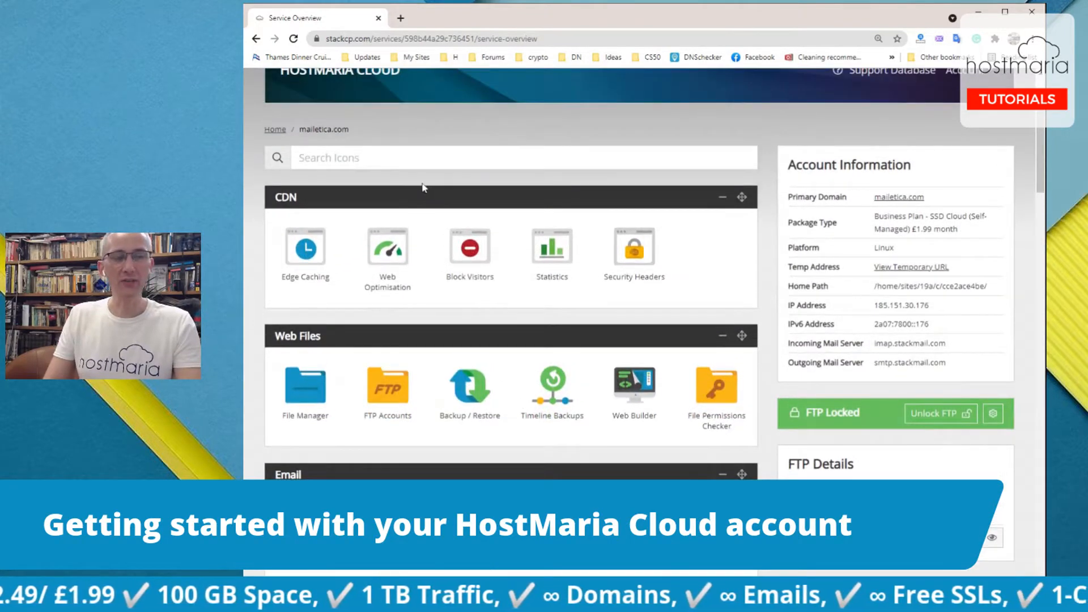
pyautogui.moveTo(305, 130); pyautogui.dragTo(350, 130)
pyautogui.click(352, 130)
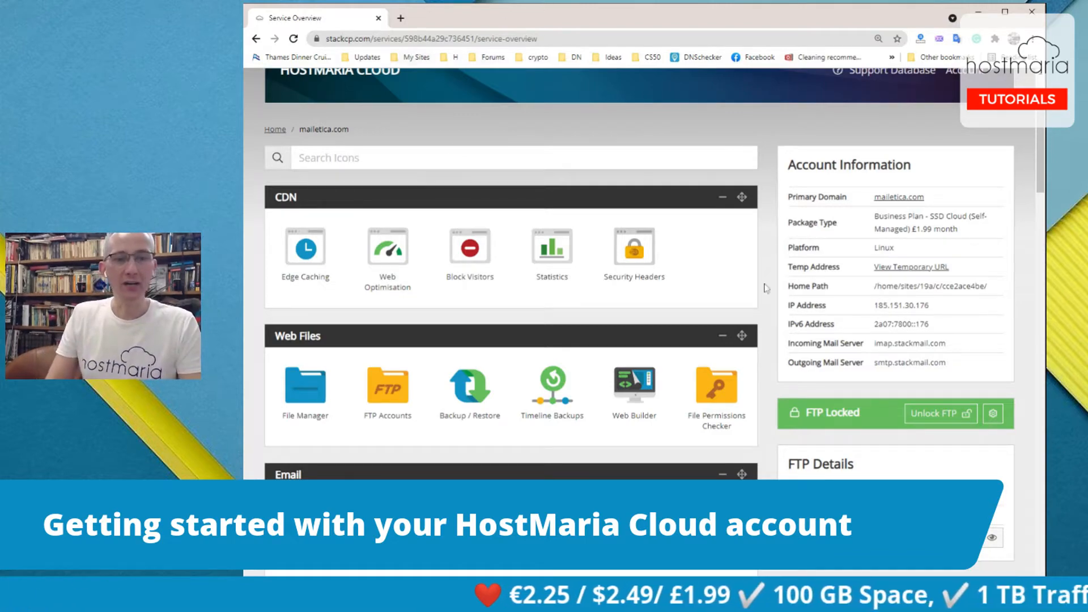
pyautogui.scroll(-2, 766, 288)
pyautogui.scroll(-2, 959, 302)
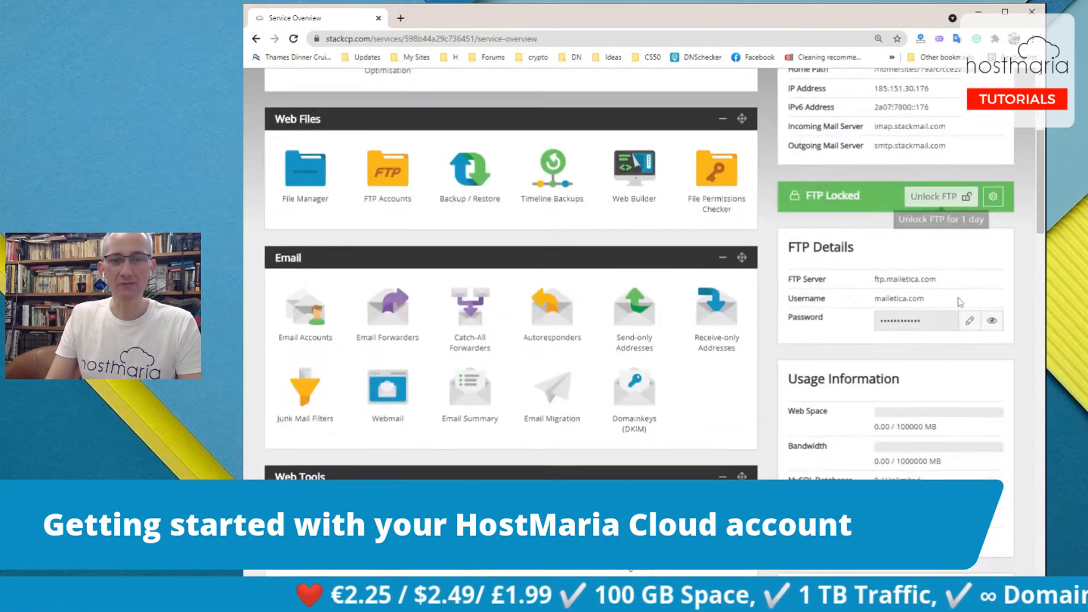
pyautogui.scroll(-8, 963, 306)
pyautogui.moveTo(940, 365); pyautogui.dragTo(871, 306)
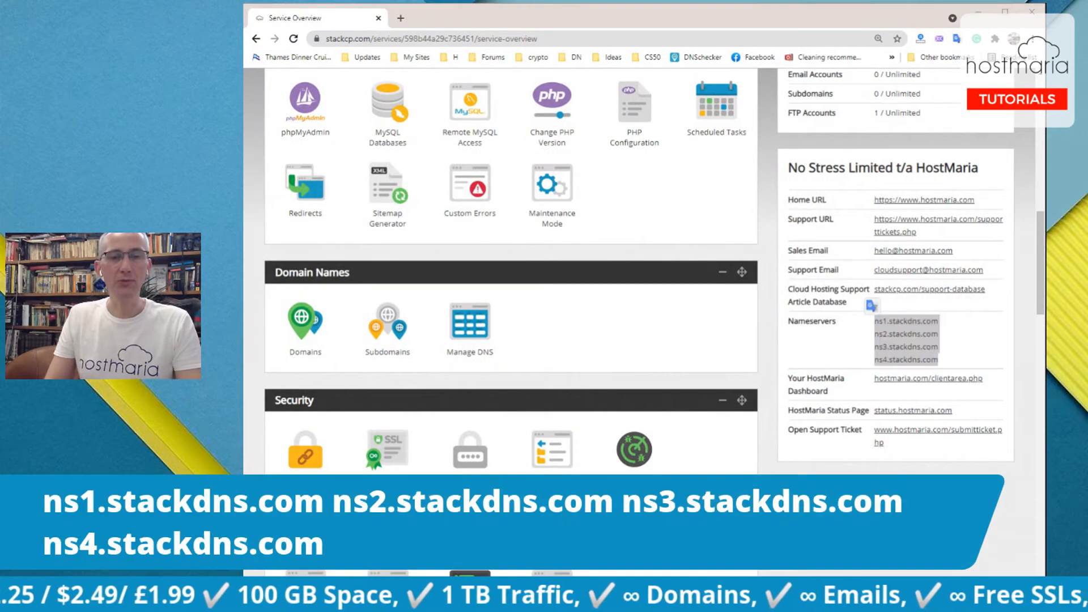
pyautogui.click(775, 327)
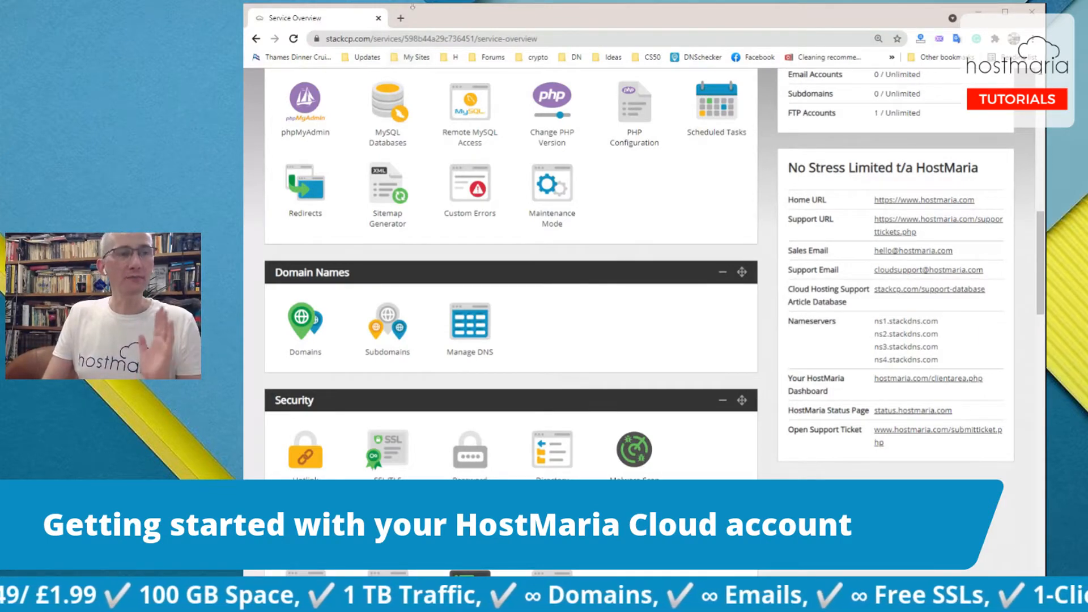
# Load DNS Checker in a new tab and copy mailetica.com from the control panel
pyautogui.click(400, 20)
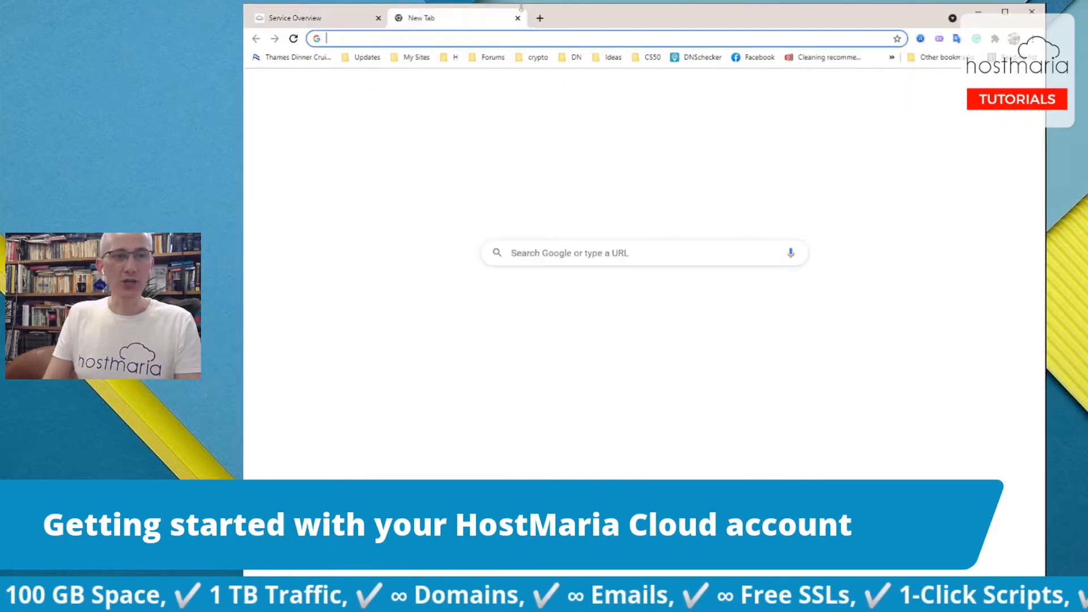
pyautogui.click(706, 58)
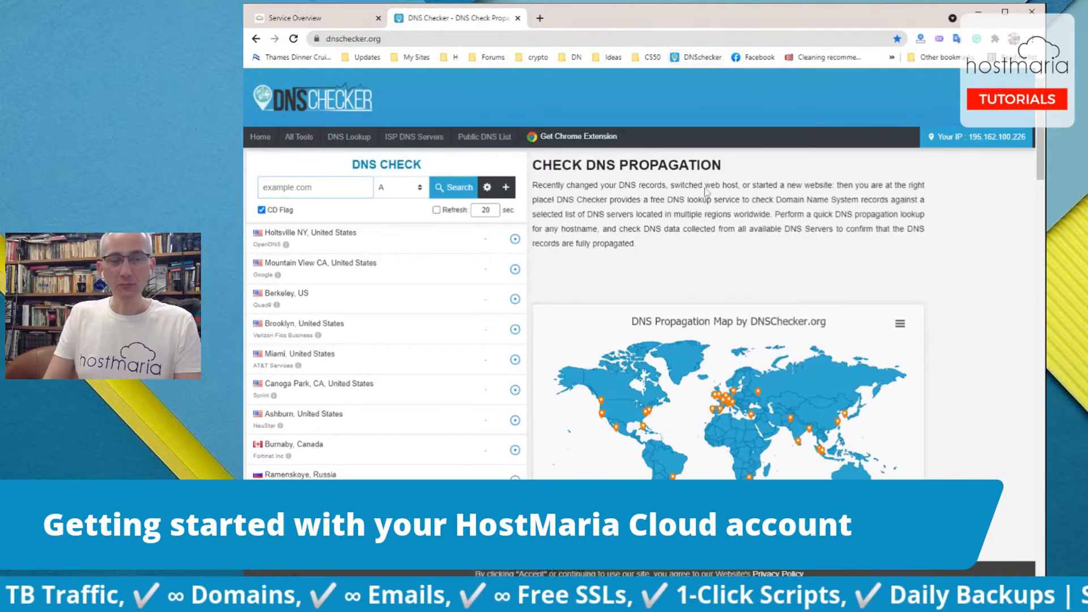
pyautogui.click(366, 25)
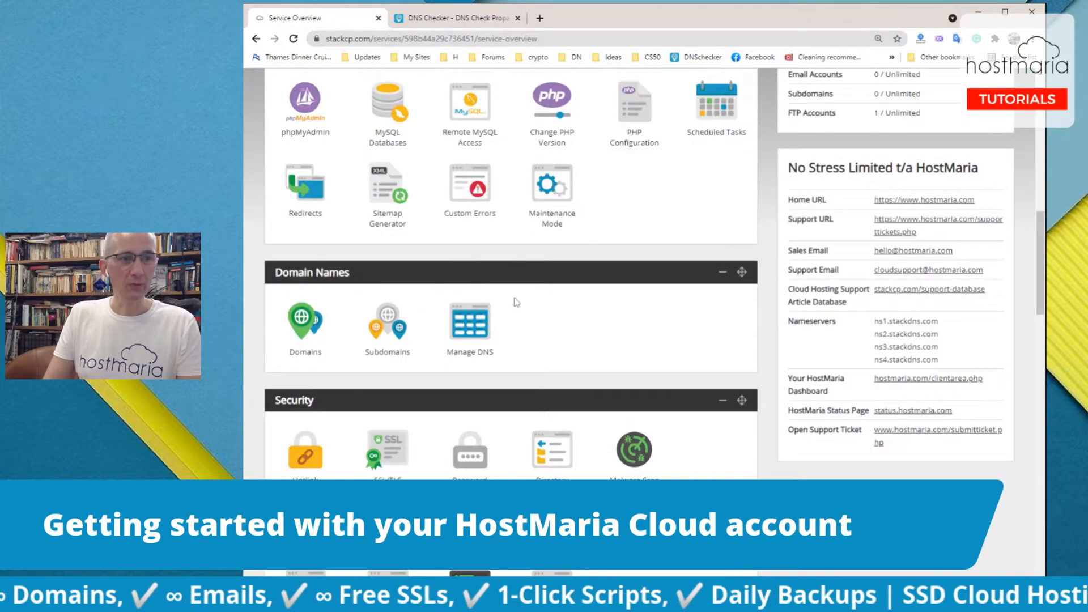
pyautogui.scroll(10, 517, 302)
pyautogui.scroll(3, 427, 160)
pyautogui.moveTo(360, 191)
pyautogui.mouseDown()
pyautogui.moveTo(299, 188)
pyautogui.moveTo(349, 187)
pyautogui.mouseUp()
pyautogui.hotkey('ctrl', 'c')
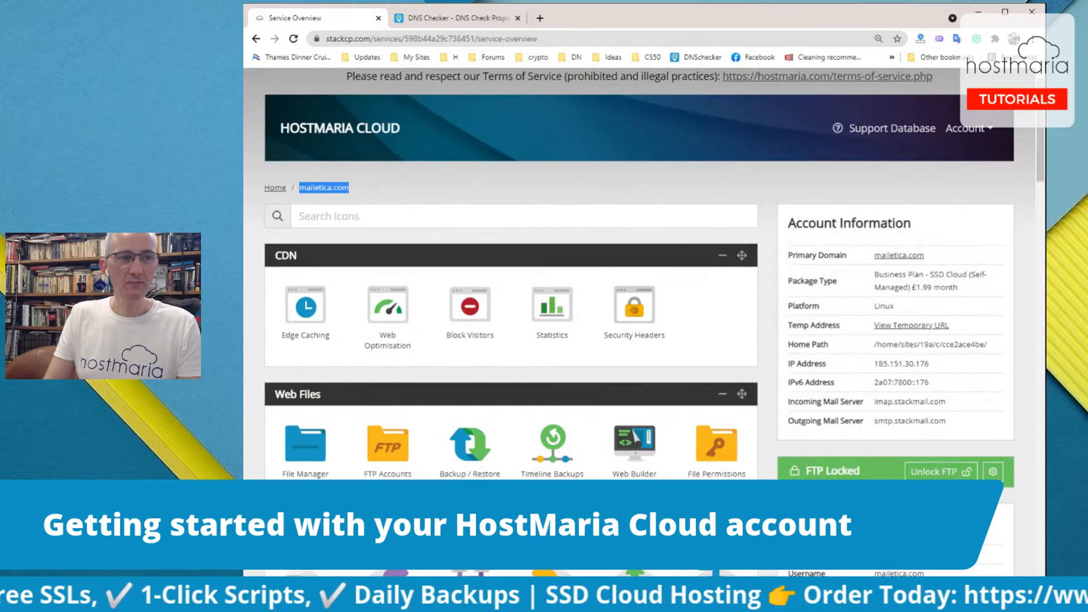
# Run an NS propagation check for mailetica.com in DNS Checker
pyautogui.click(430, 19)
pyautogui.hotkey('ctrl', 'v')
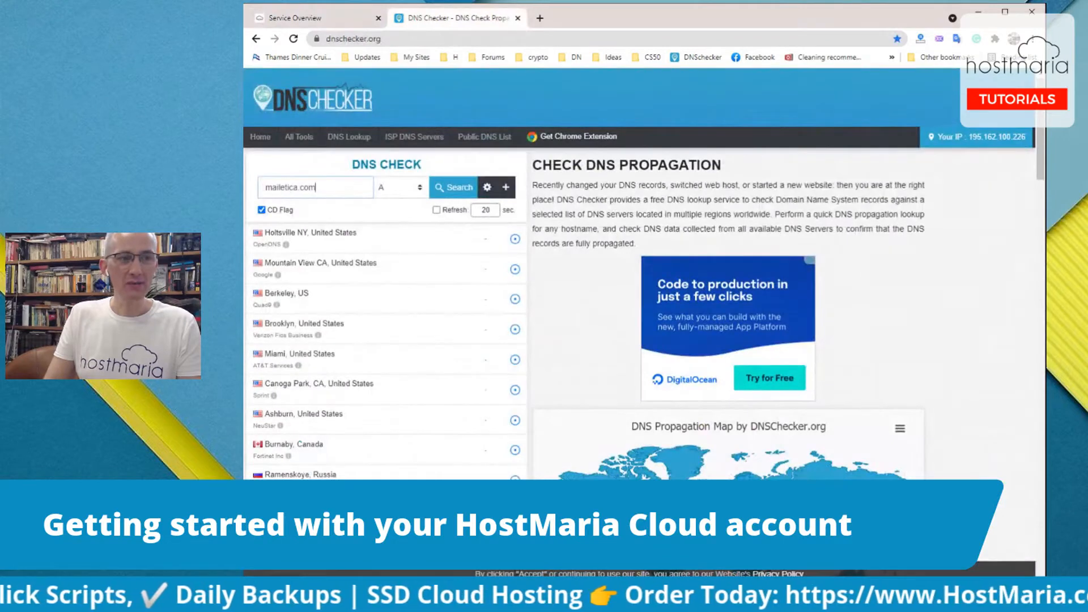
pyautogui.click(384, 193)
pyautogui.click(395, 246)
pyautogui.click(452, 191)
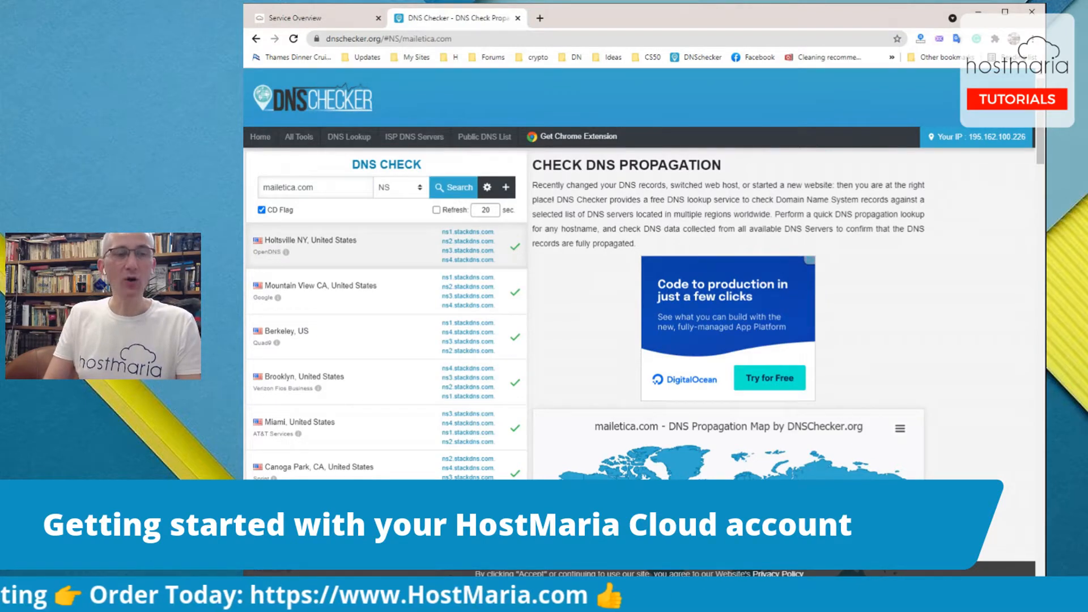
pyautogui.scroll(-2, 509, 238)
pyautogui.scroll(2, 500, 170)
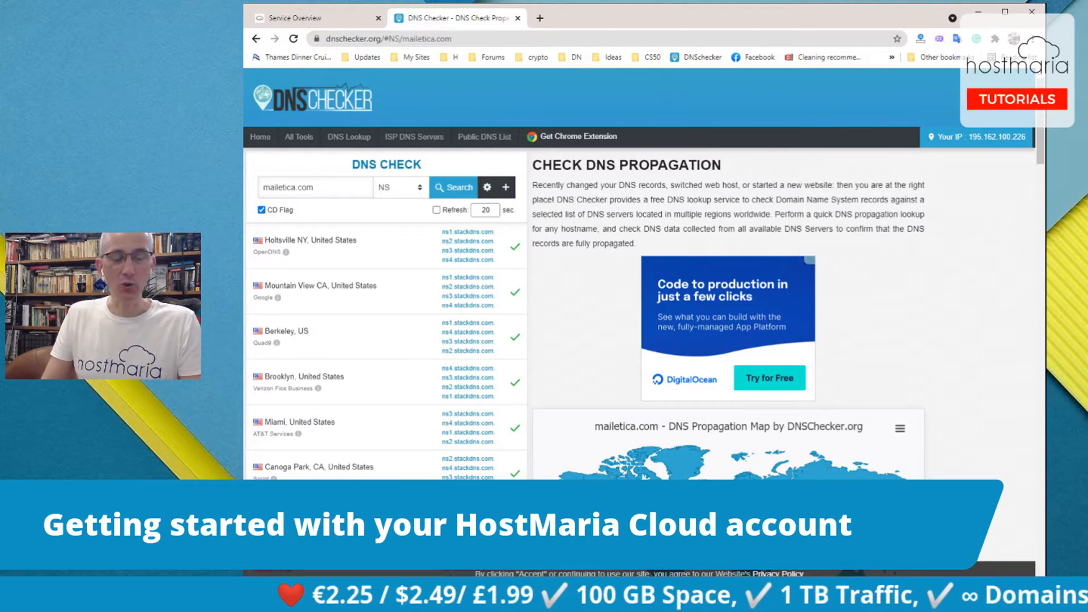
pyautogui.scroll(-2, 465, 205)
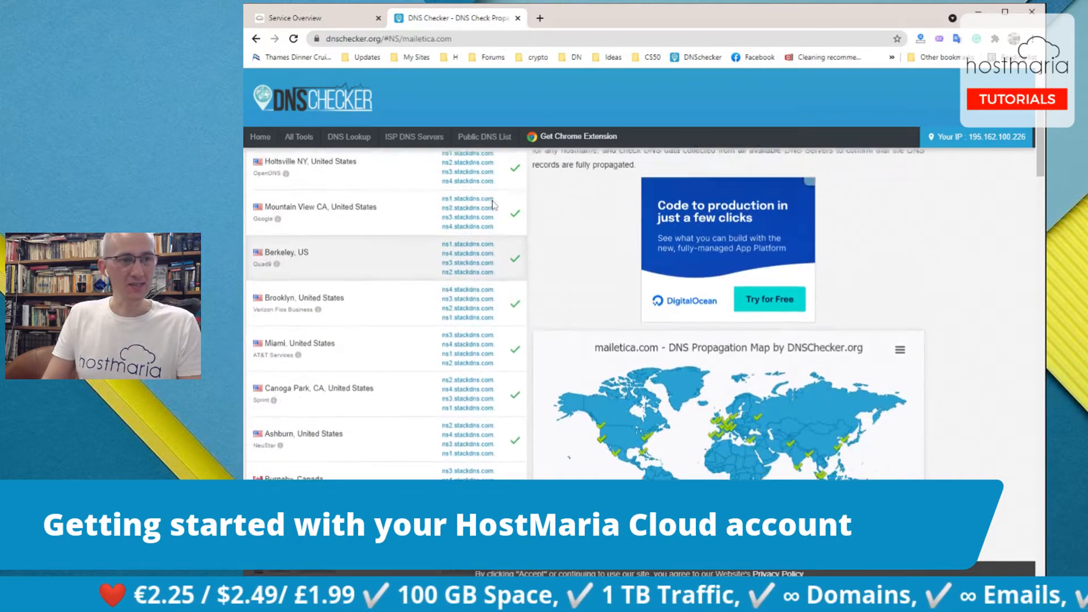
pyautogui.scroll(-10, 464, 206)
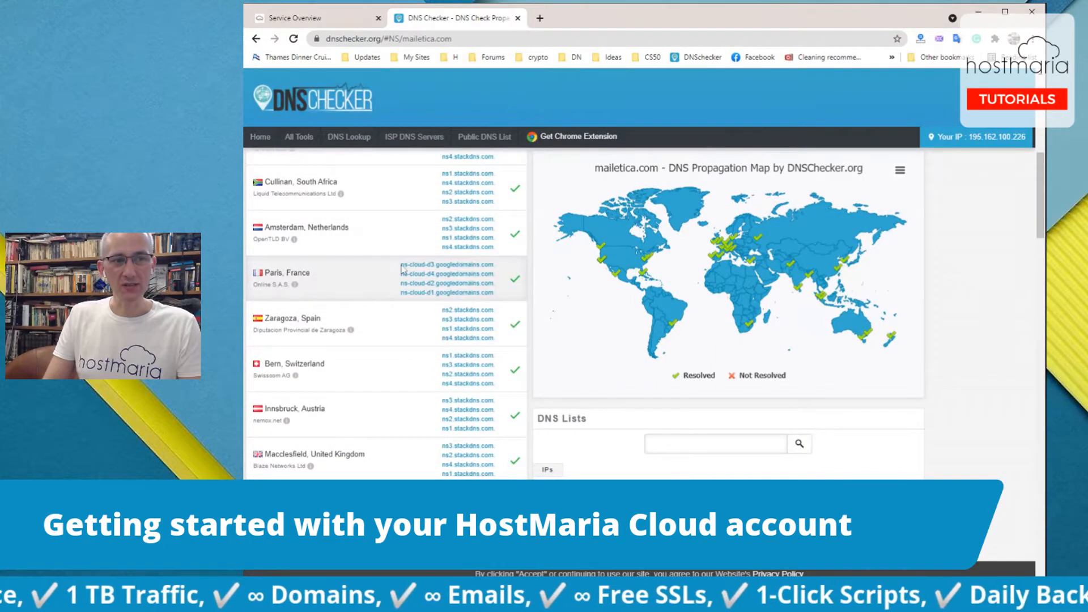
pyautogui.moveTo(400, 264); pyautogui.dragTo(493, 292)
pyautogui.scroll(-9, 504, 290)
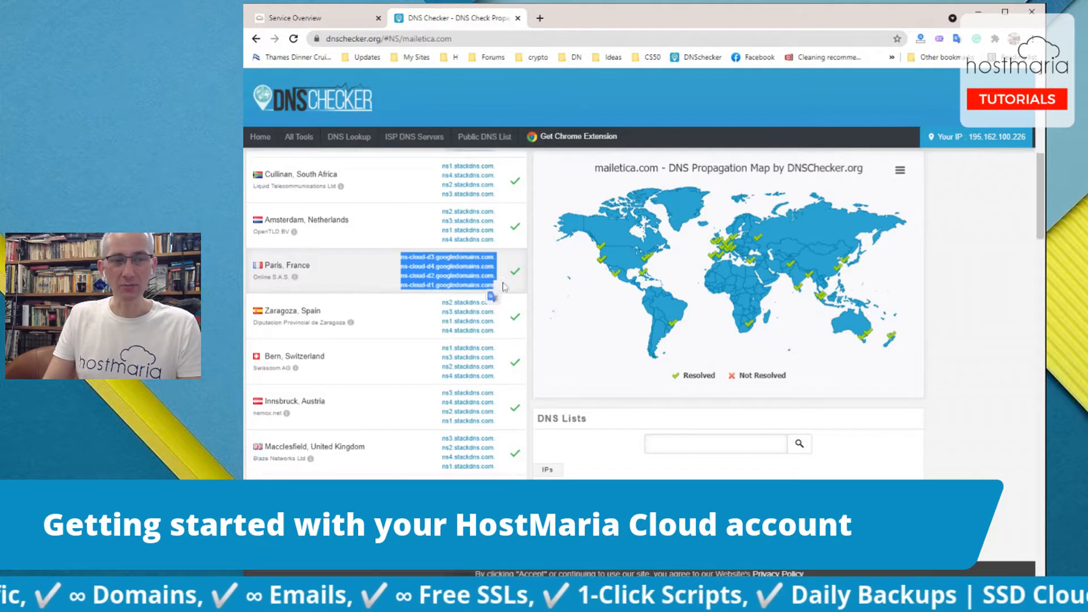
pyautogui.scroll(-1, 503, 290)
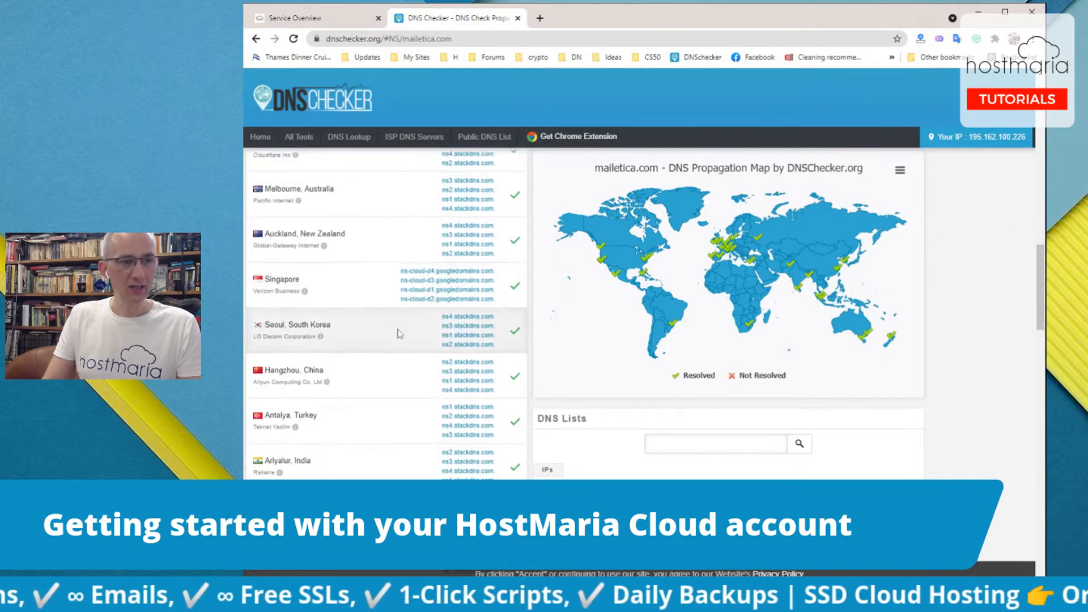
pyautogui.moveTo(401, 267); pyautogui.dragTo(496, 302)
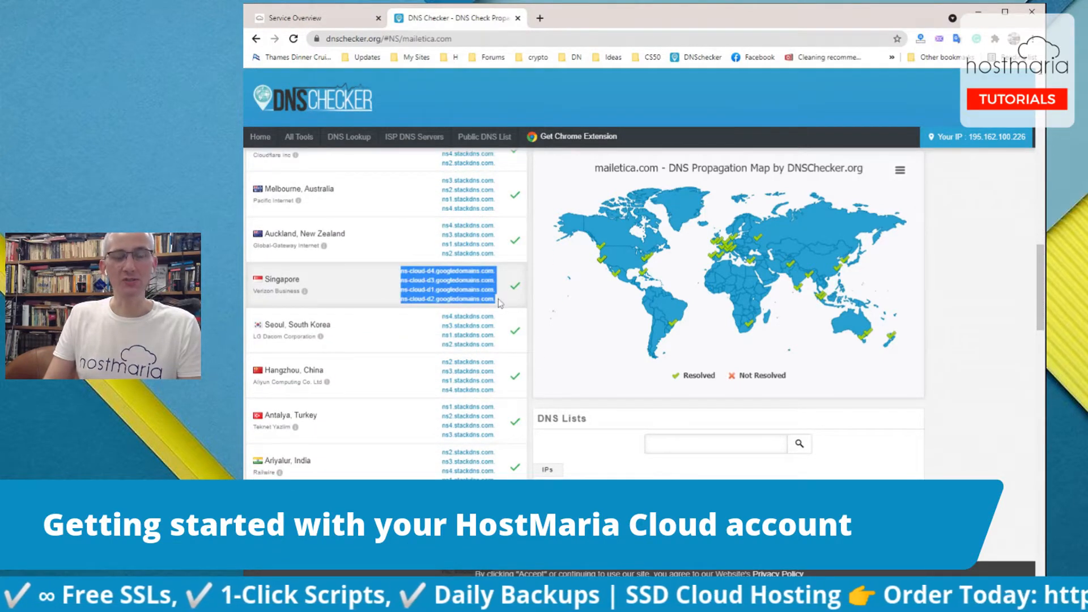
pyautogui.scroll(-5, 498, 303)
pyautogui.scroll(5, 496, 302)
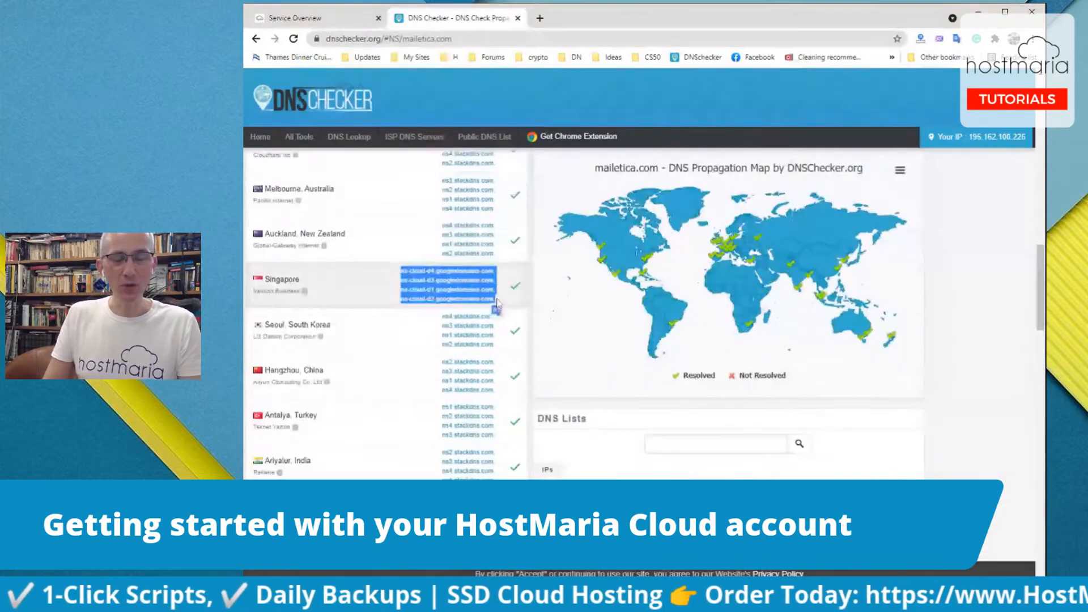
pyautogui.scroll(-3, 496, 302)
pyautogui.scroll(10, 496, 302)
pyautogui.scroll(3, 497, 303)
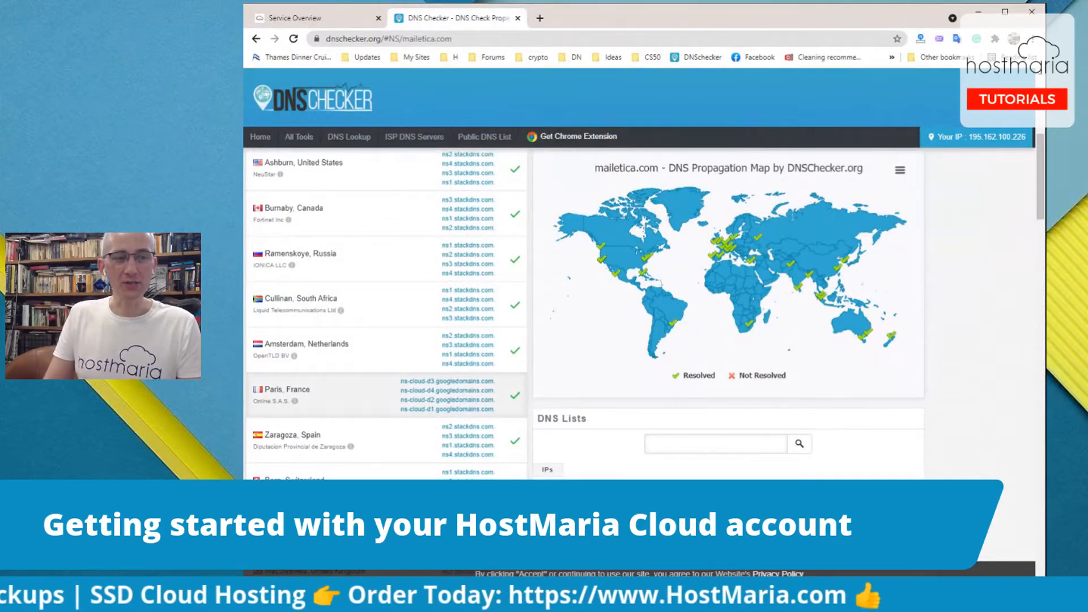
pyautogui.moveTo(400, 378); pyautogui.dragTo(496, 411)
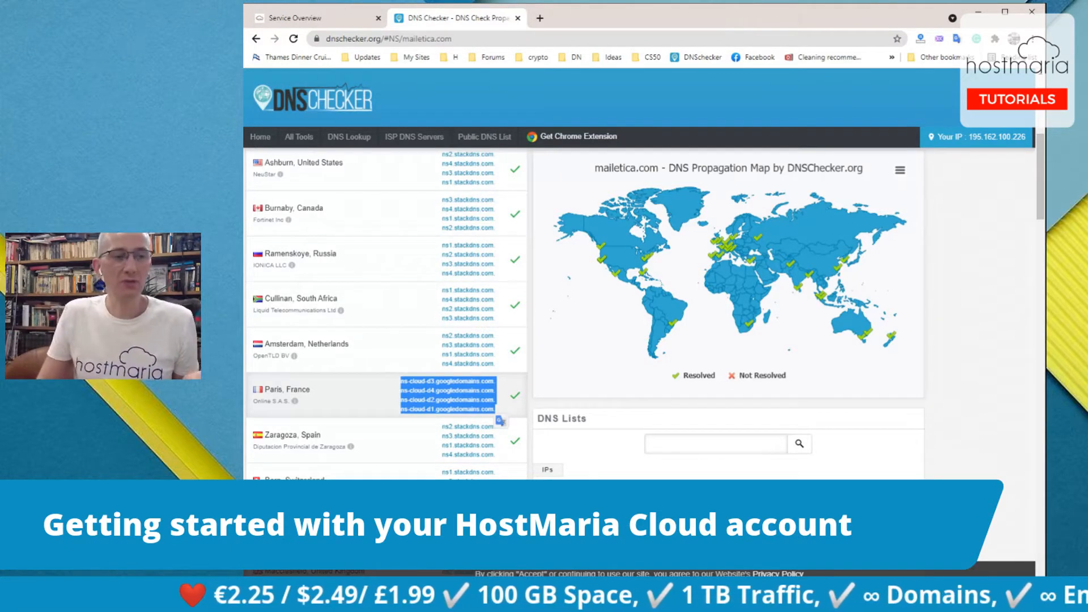
pyautogui.doubleClick(461, 391)
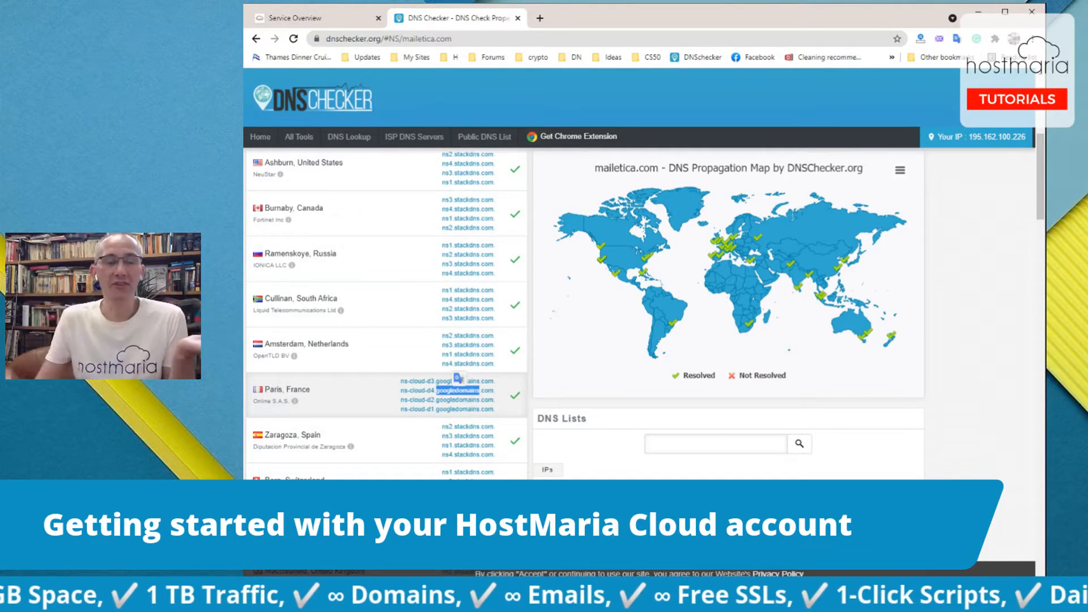
pyautogui.click(459, 391)
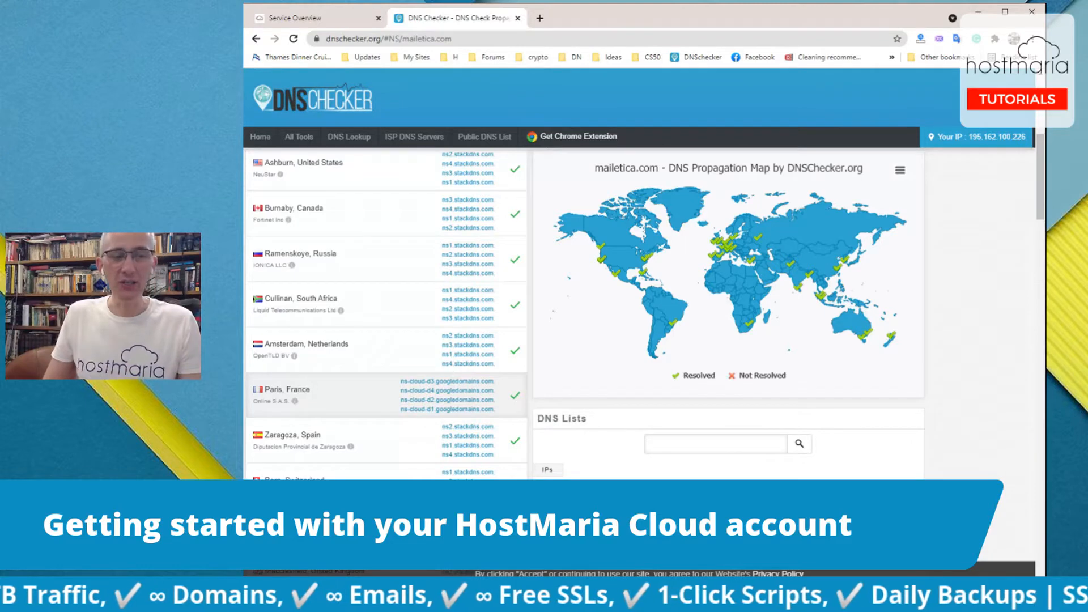
pyautogui.scroll(-10, 459, 391)
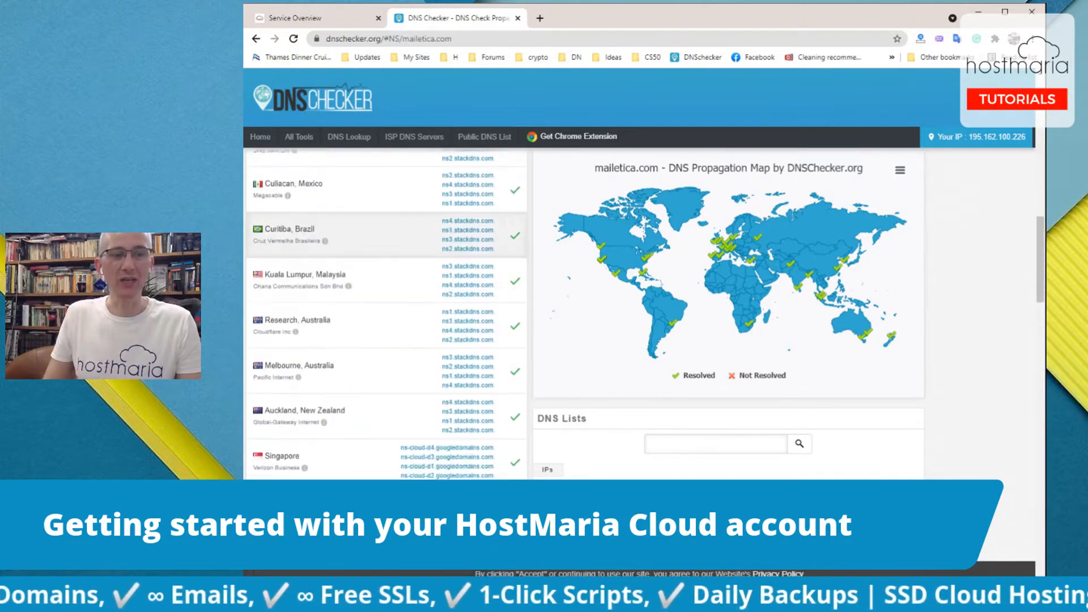
pyautogui.scroll(12, 460, 391)
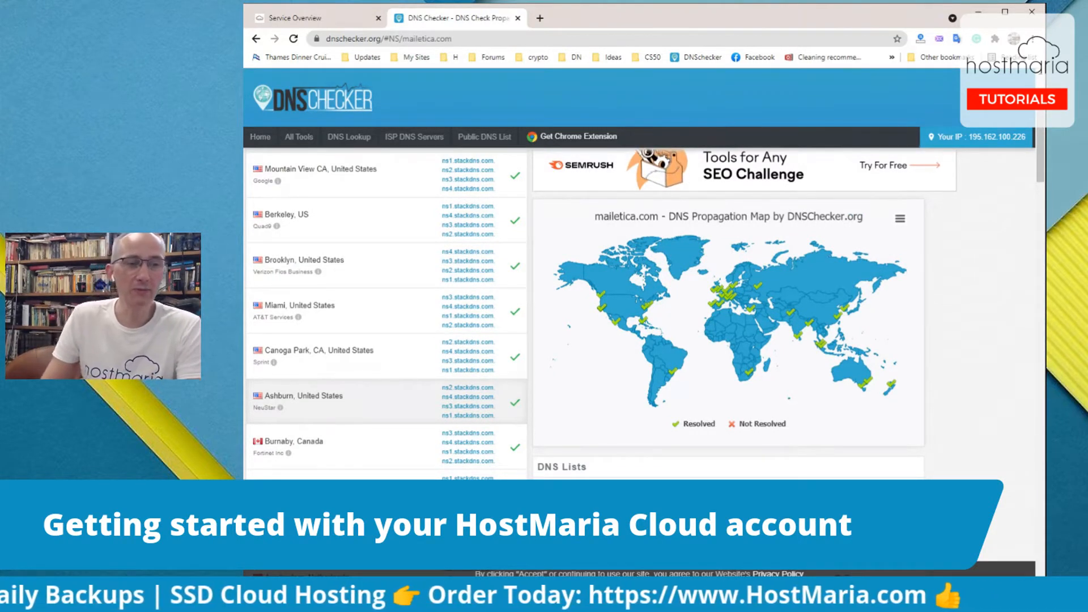
pyautogui.scroll(2, 640, 317)
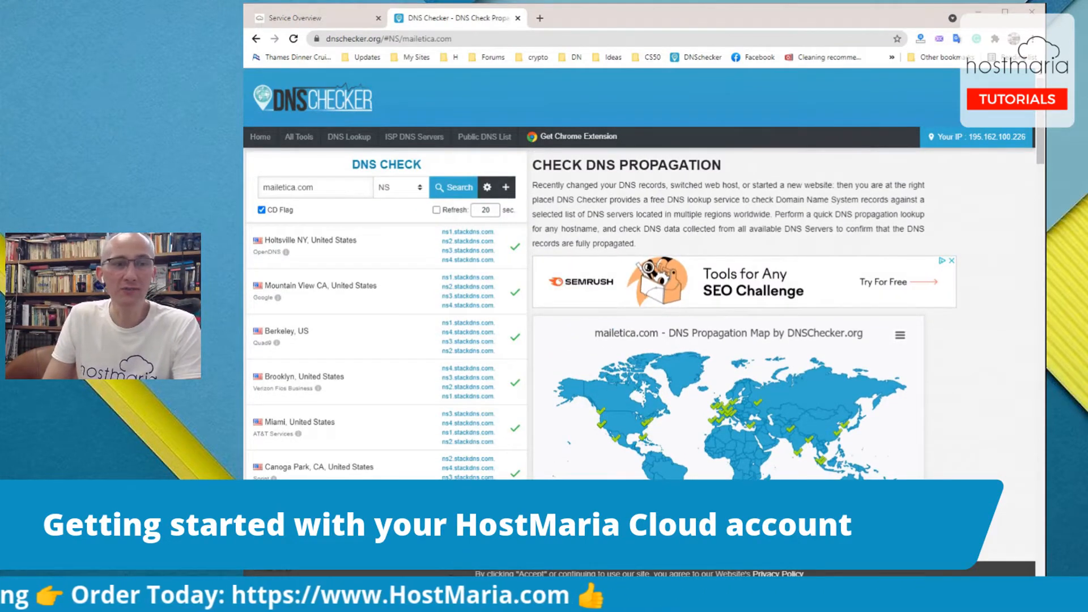
pyautogui.click(293, 19)
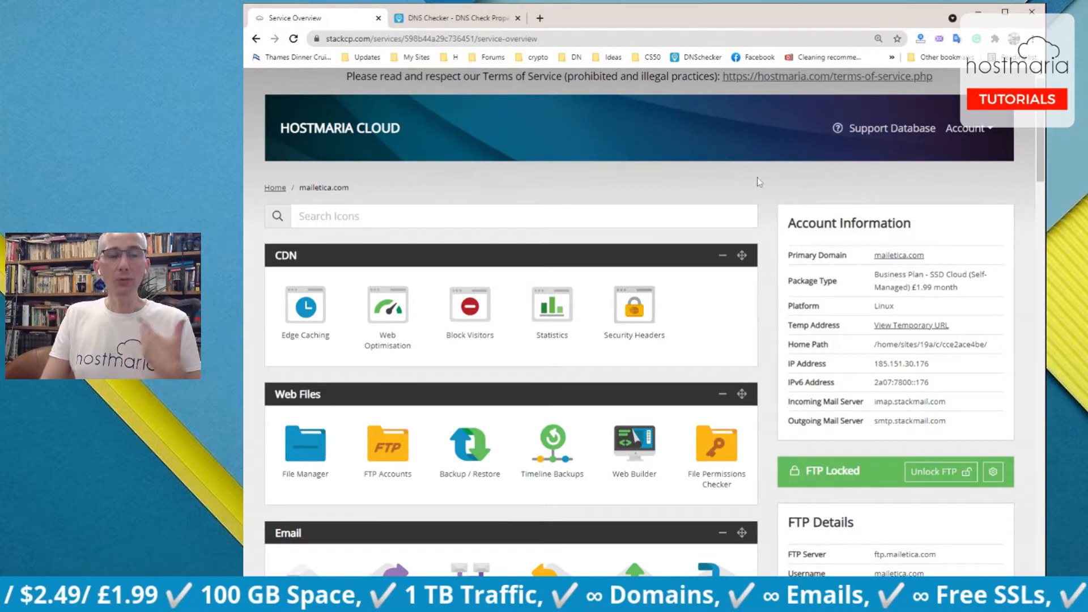
# Open the SSL/TLS settings from the overview's Security section
pyautogui.scroll(-2, 770, 183)
pyautogui.scroll(-8, 769, 183)
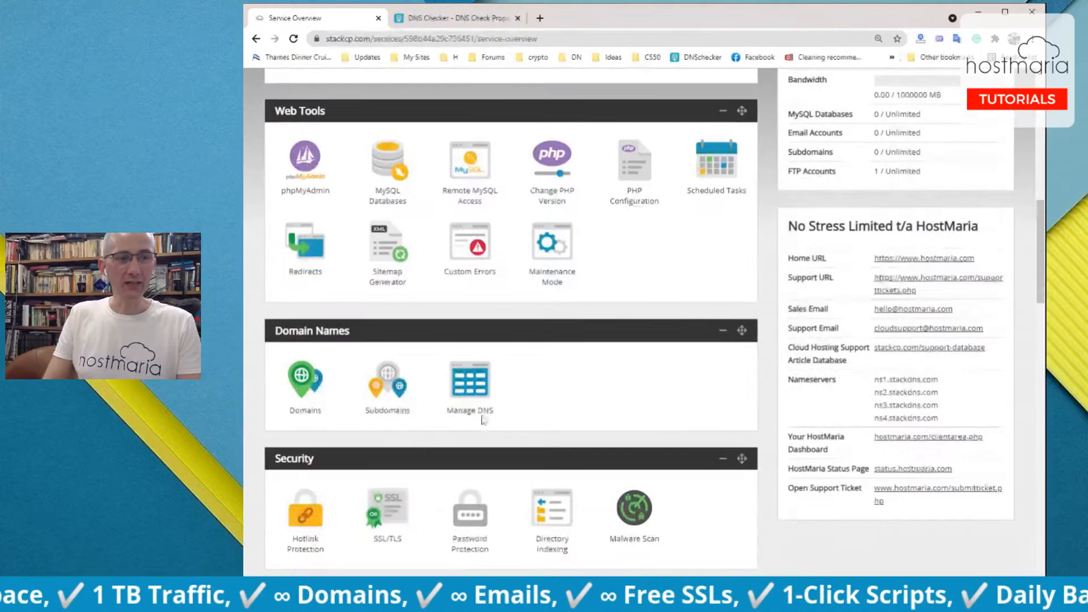
pyautogui.click(385, 513)
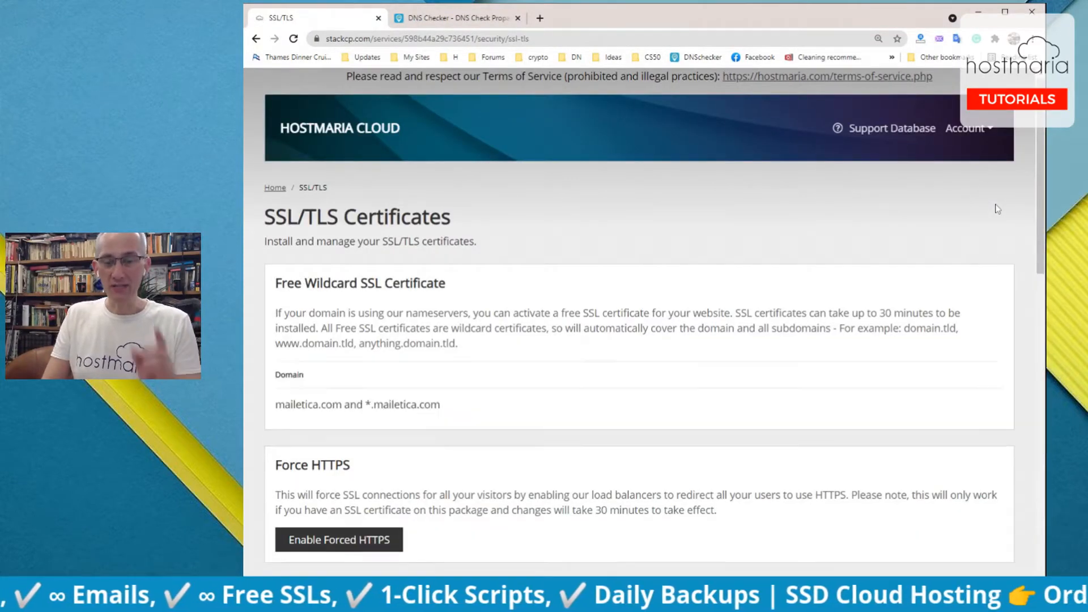
# Activate the free wildcard SSL for mailetica.com, note the 30-minute wait, and return to the overview
pyautogui.scroll(-1, 998, 204)
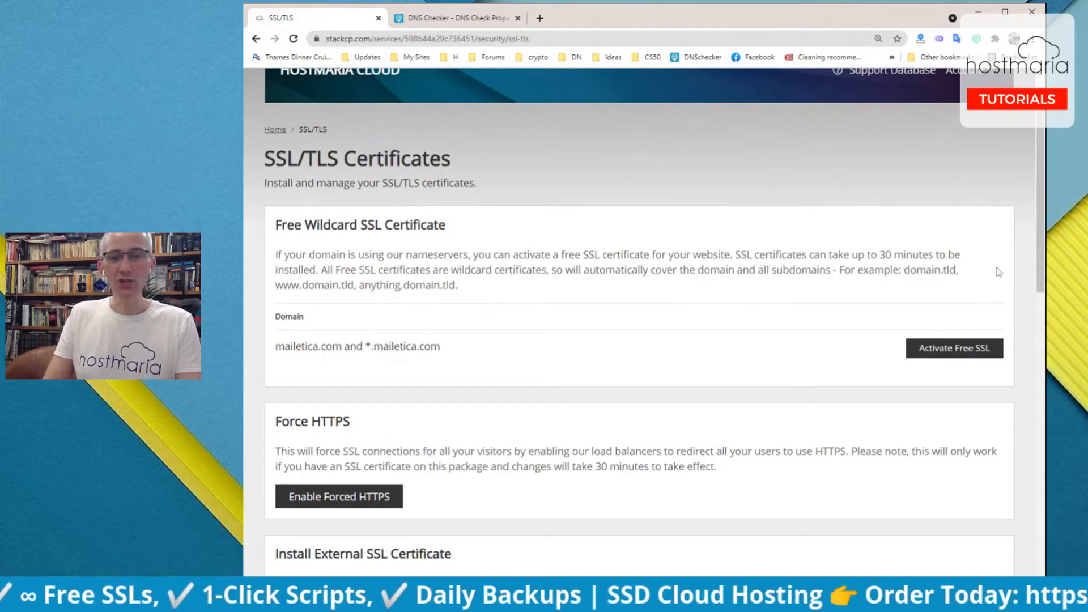
pyautogui.click(965, 352)
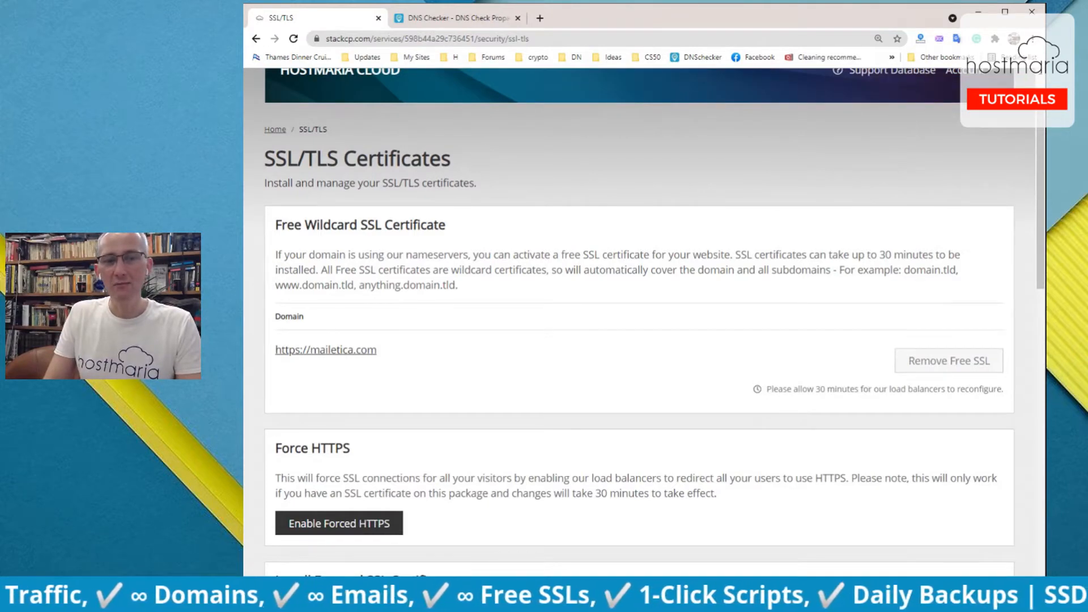
pyautogui.moveTo(766, 389); pyautogui.dragTo(940, 388)
pyautogui.click(906, 389)
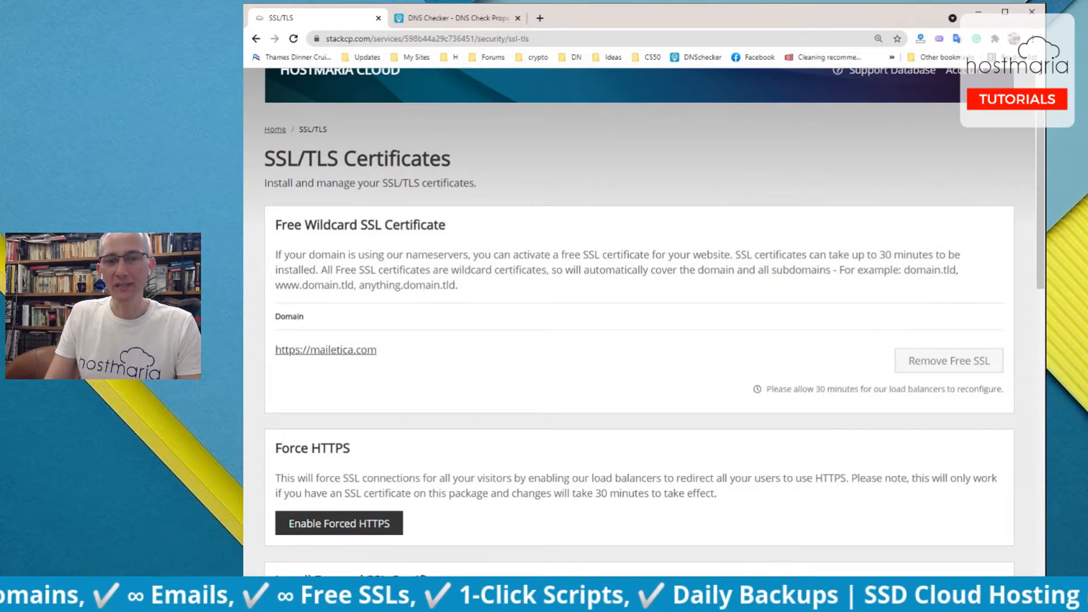
pyautogui.moveTo(836, 389); pyautogui.dragTo(1011, 391)
pyautogui.doubleClick(980, 389)
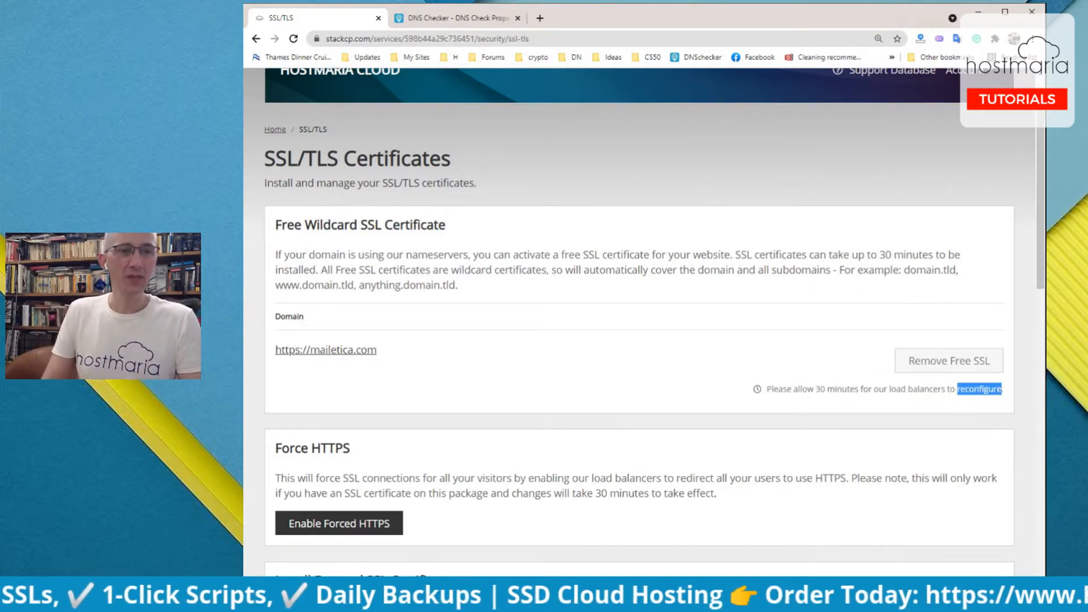
pyautogui.click(748, 213)
pyautogui.click(277, 134)
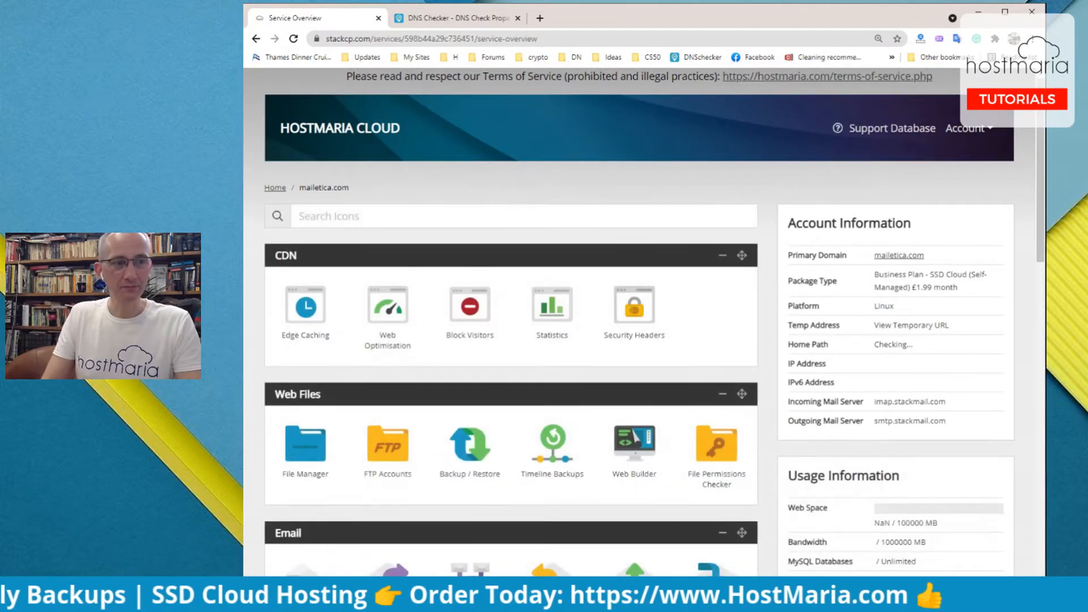
# Open Domain Names management and locate the primary domain mailetica.com
pyautogui.scroll(-5, 746, 224)
pyautogui.scroll(2, 747, 224)
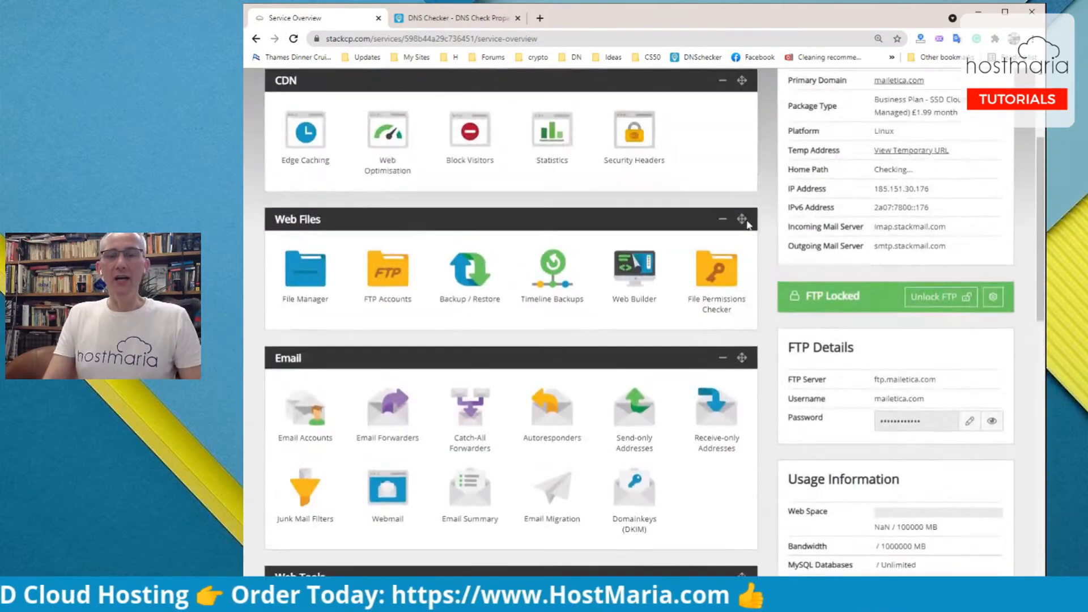
pyautogui.scroll(-7, 651, 238)
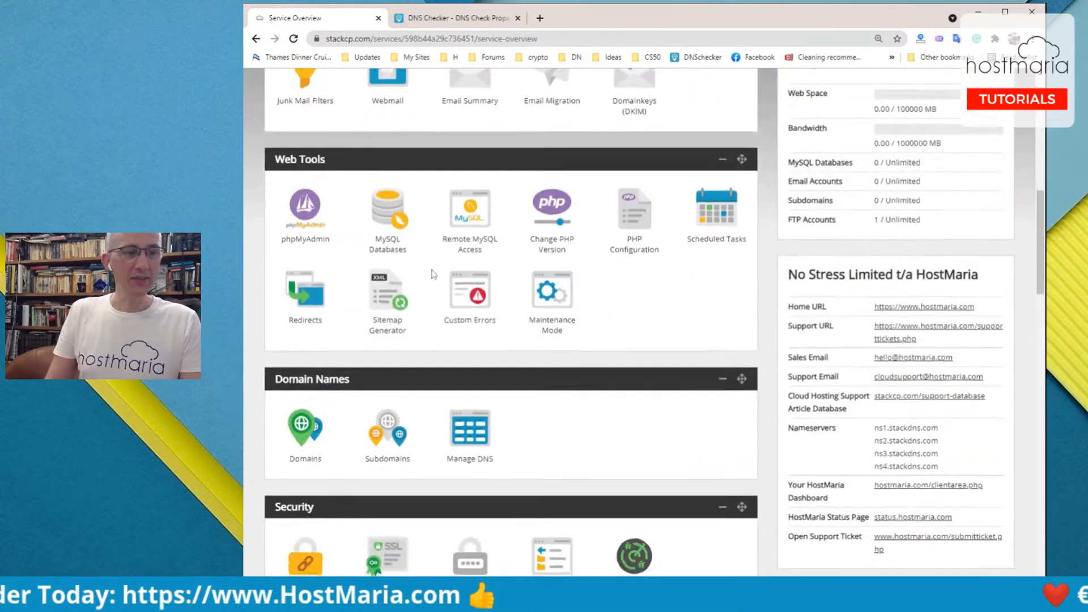
pyautogui.scroll(-2, 431, 274)
pyautogui.click(309, 334)
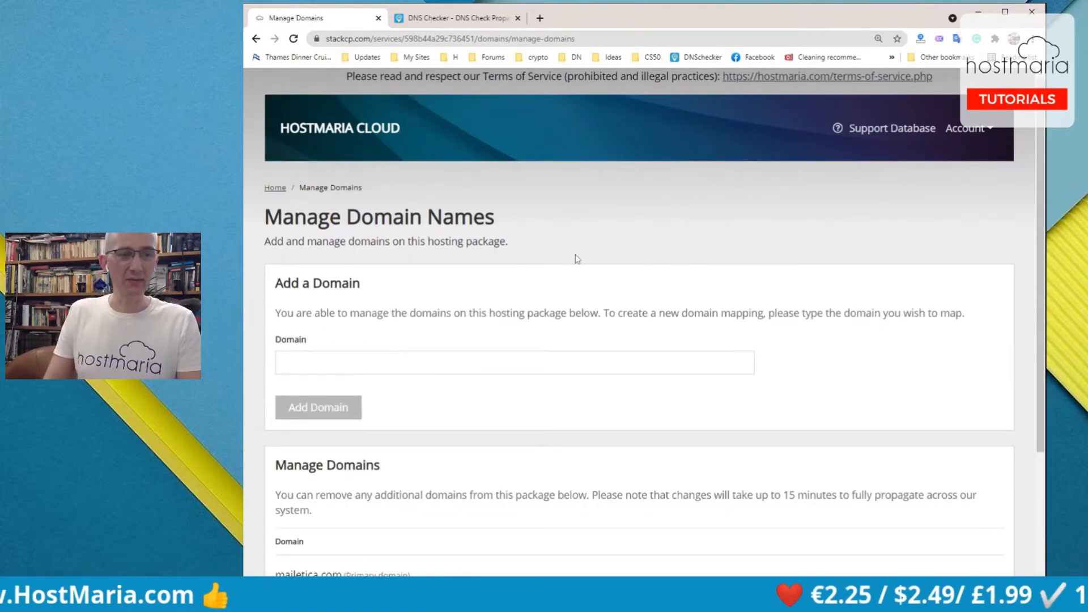
pyautogui.scroll(-3, 598, 256)
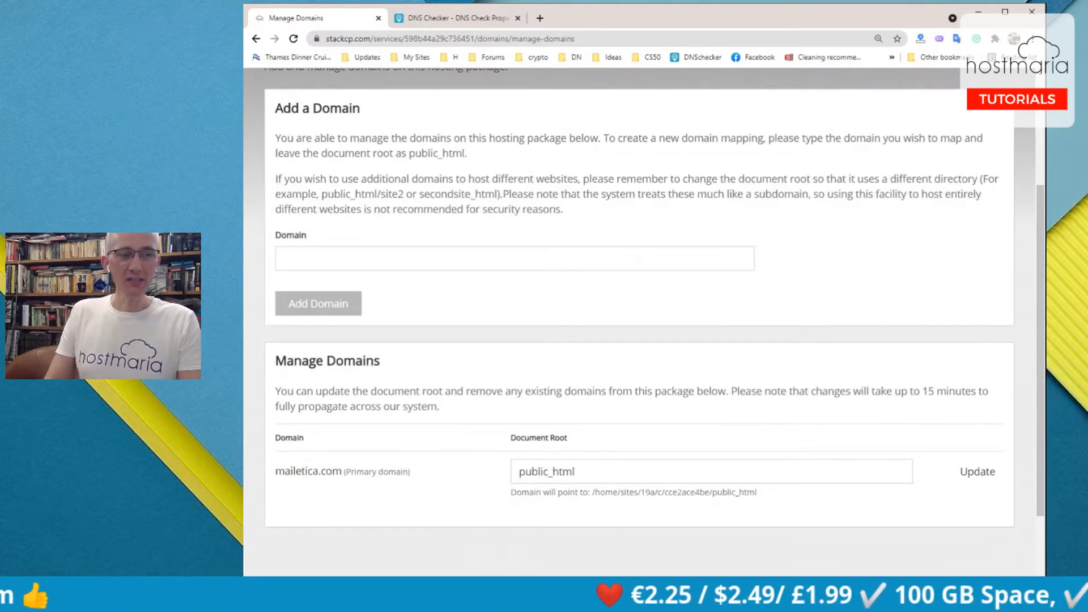
pyautogui.moveTo(275, 471); pyautogui.dragTo(342, 472)
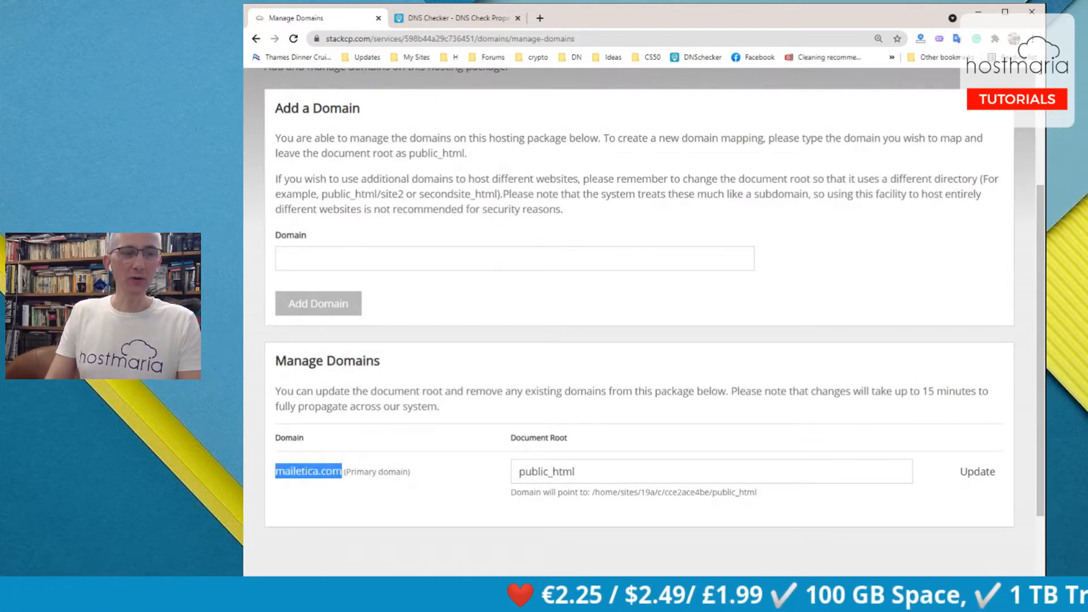
pyautogui.click(315, 483)
# Add myoldwebsite.net as a new domain on the hosting package
pyautogui.click(284, 259)
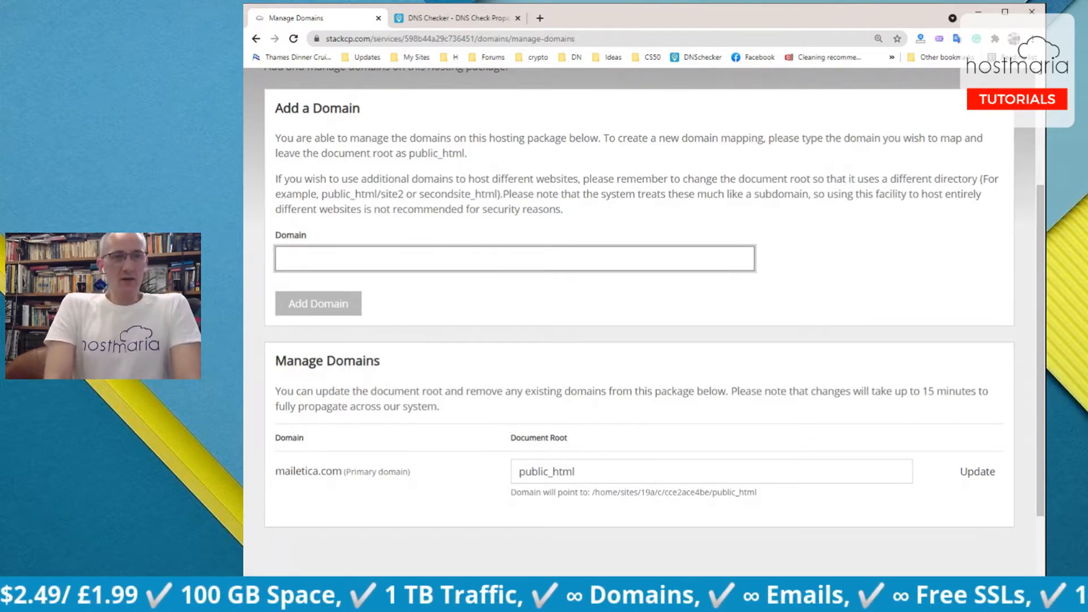
pyautogui.write('m')
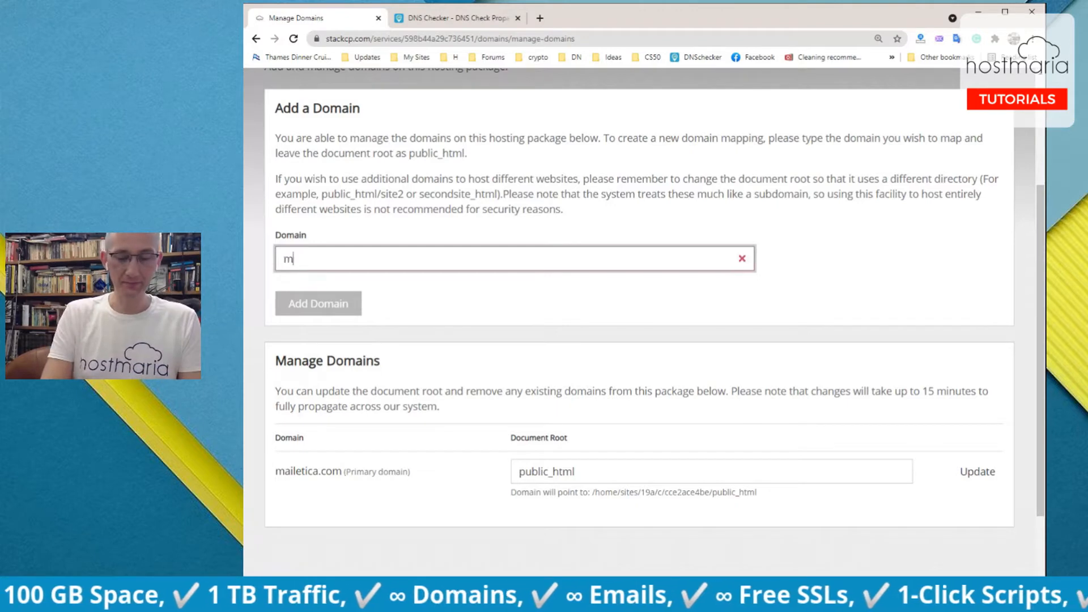
pyautogui.write('yne')
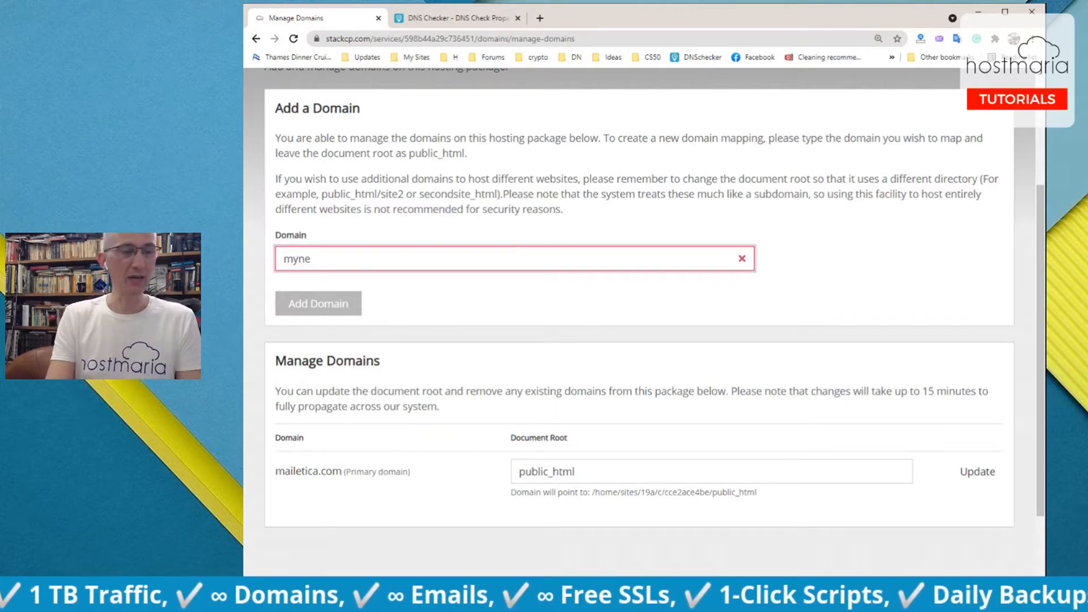
pyautogui.write('old')
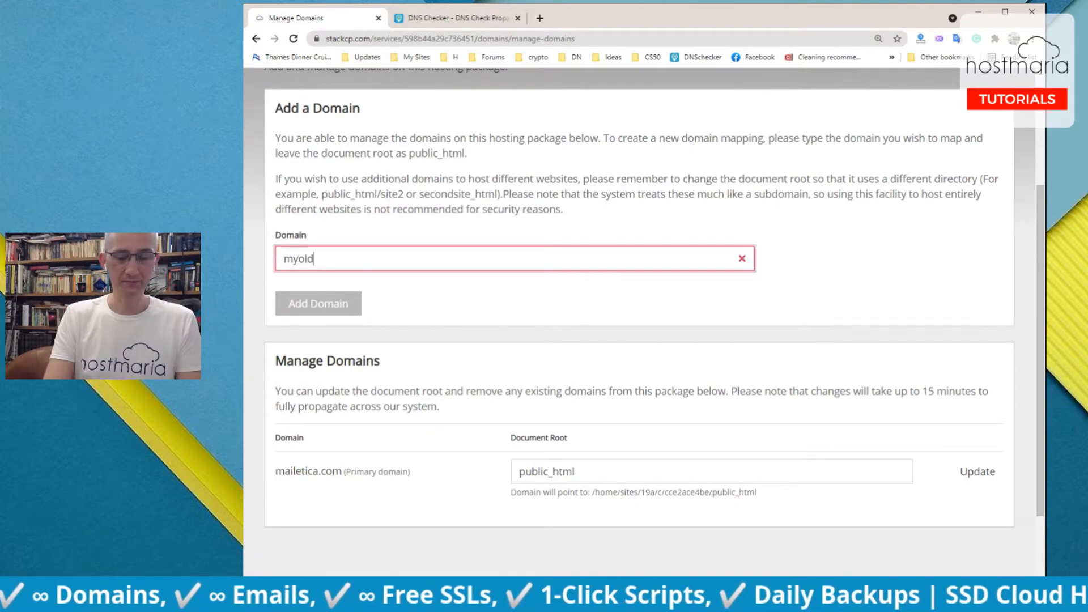
pyautogui.write('website')
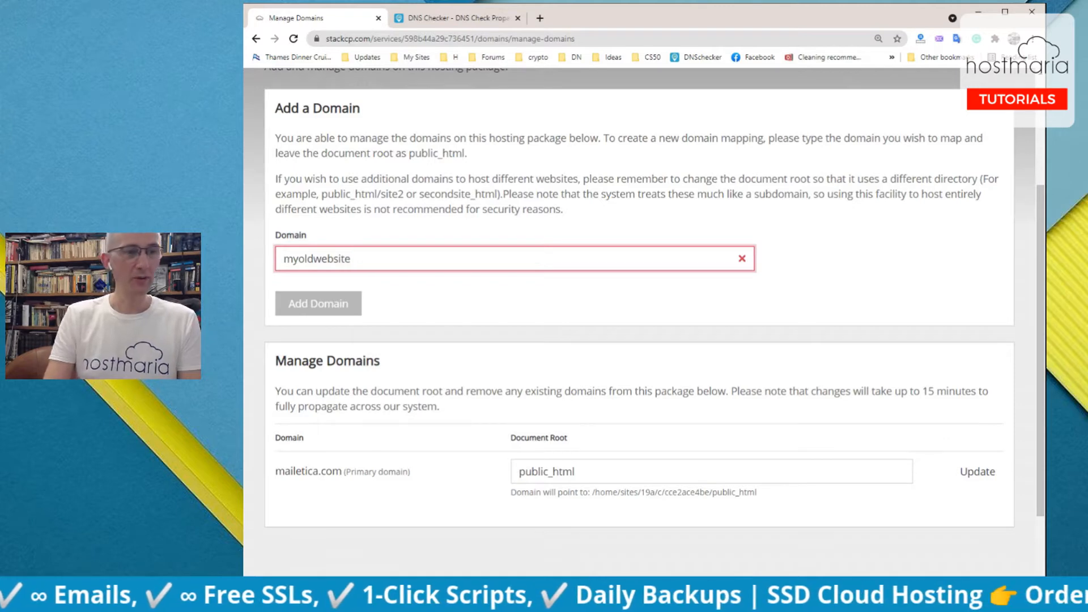
pyautogui.write('.net')
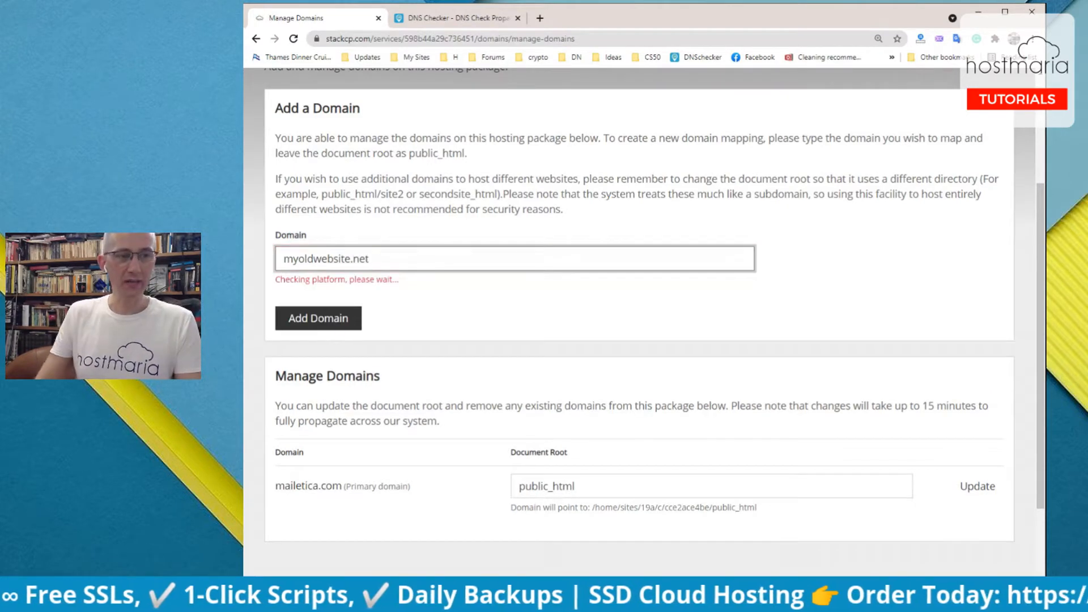
pyautogui.click(340, 315)
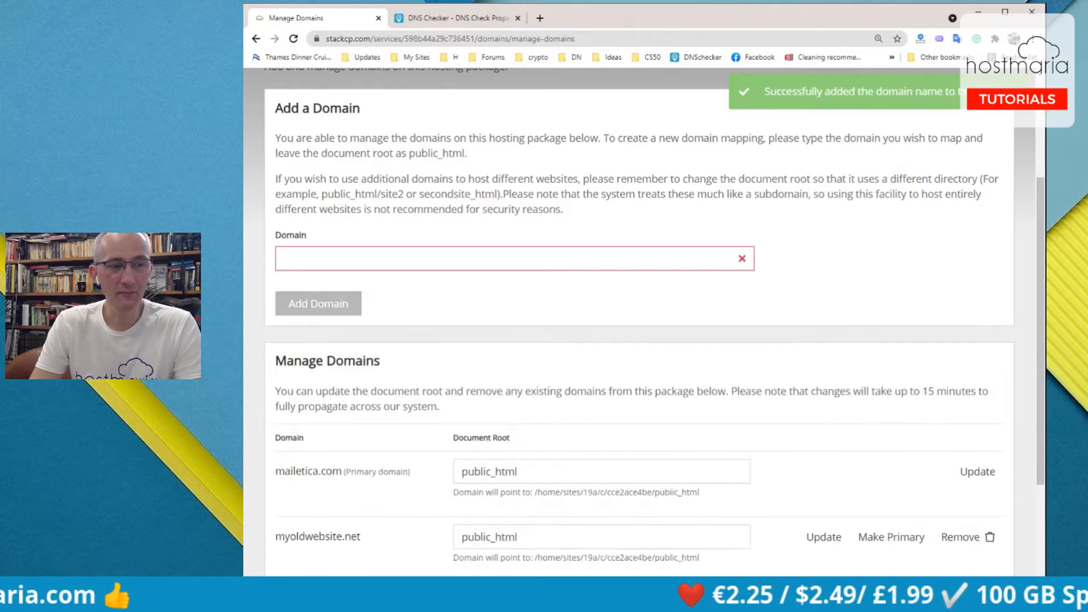
pyautogui.scroll(-3, 809, 313)
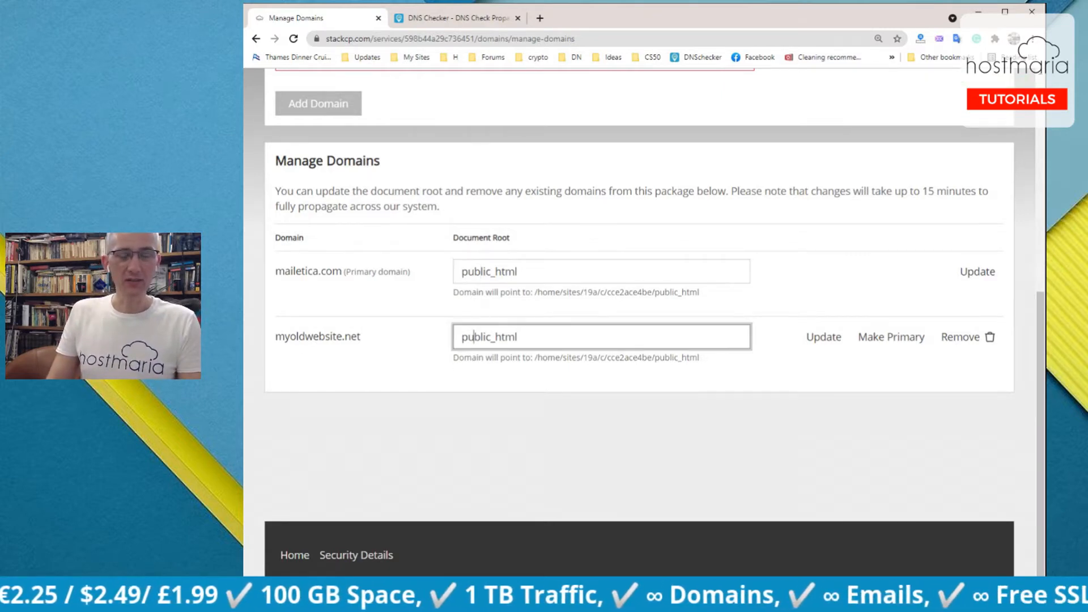
pyautogui.scroll(6, 397, 342)
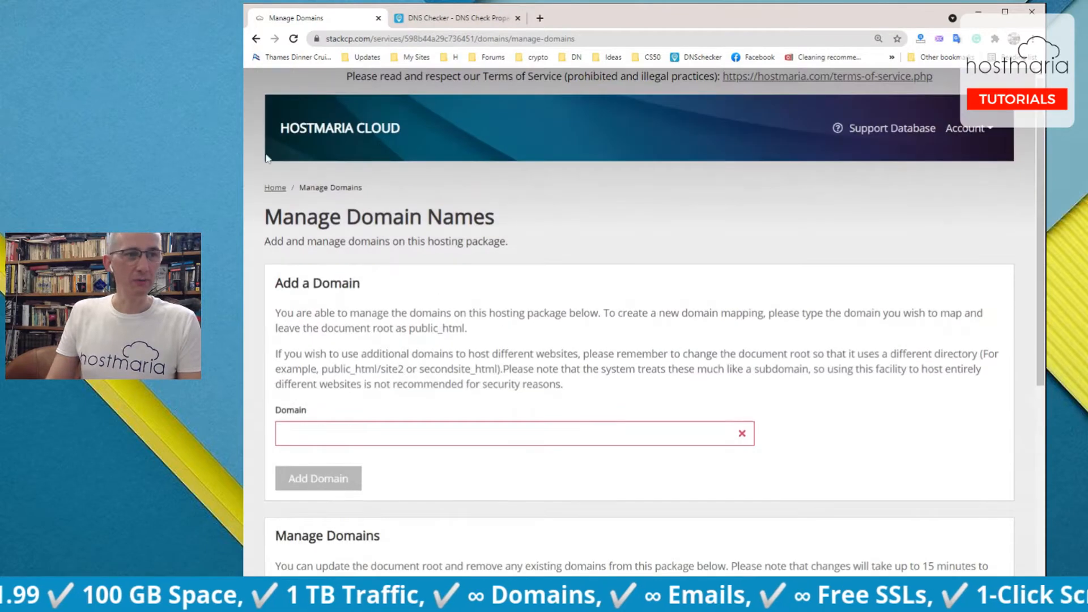
# Return to the service overview and launch the File Manager under Web Files
pyautogui.click(275, 188)
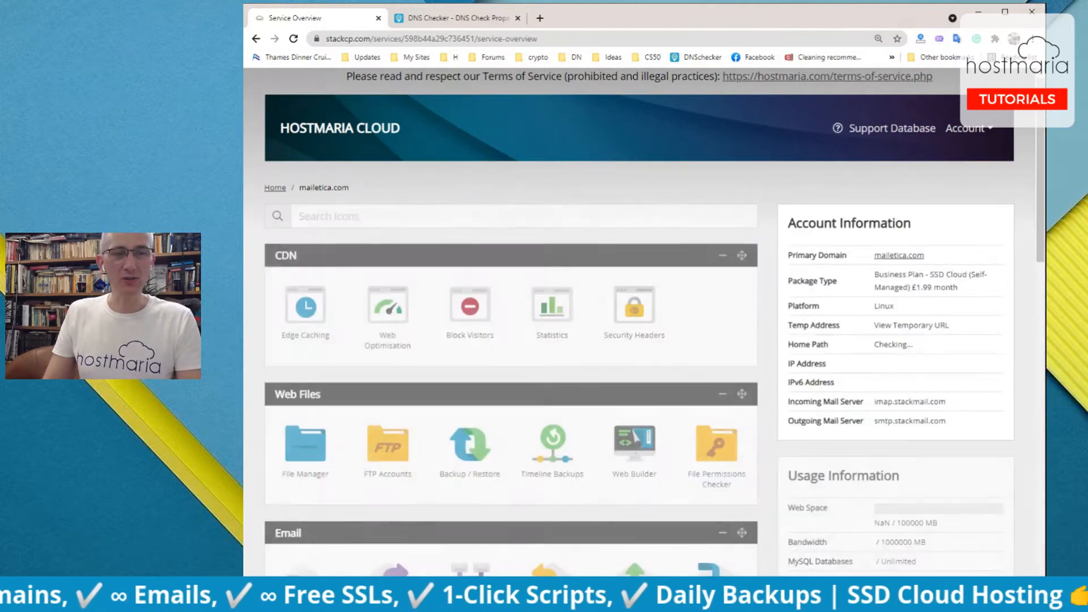
pyautogui.scroll(-4, 329, 369)
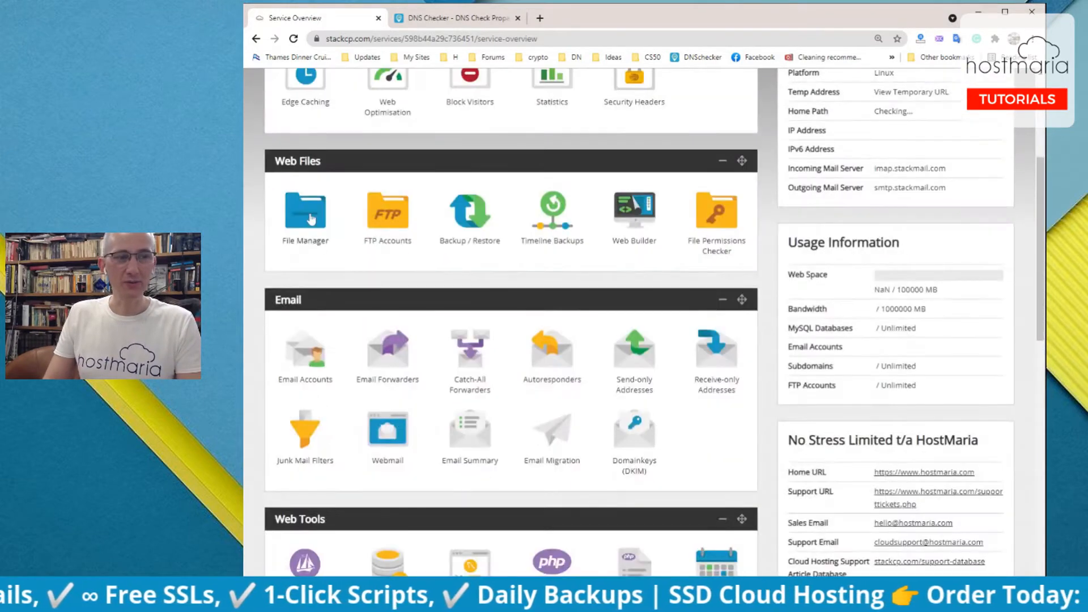
pyautogui.click(311, 220)
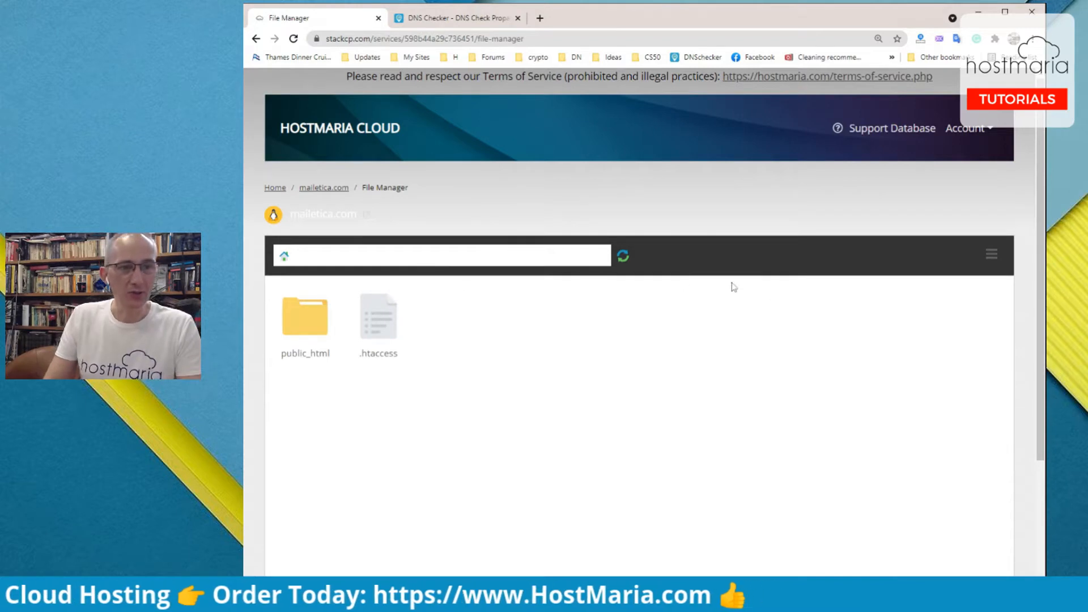
# Zoom out and switch the File Manager to detailed list view
pyautogui.hotkey('ctrl', '-')
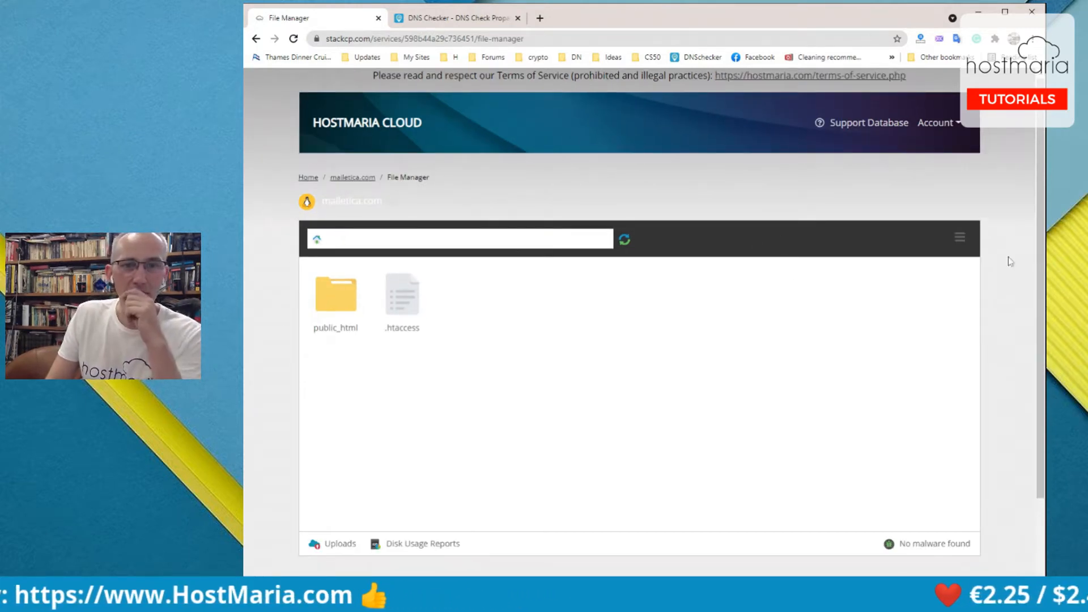
pyautogui.click(959, 236)
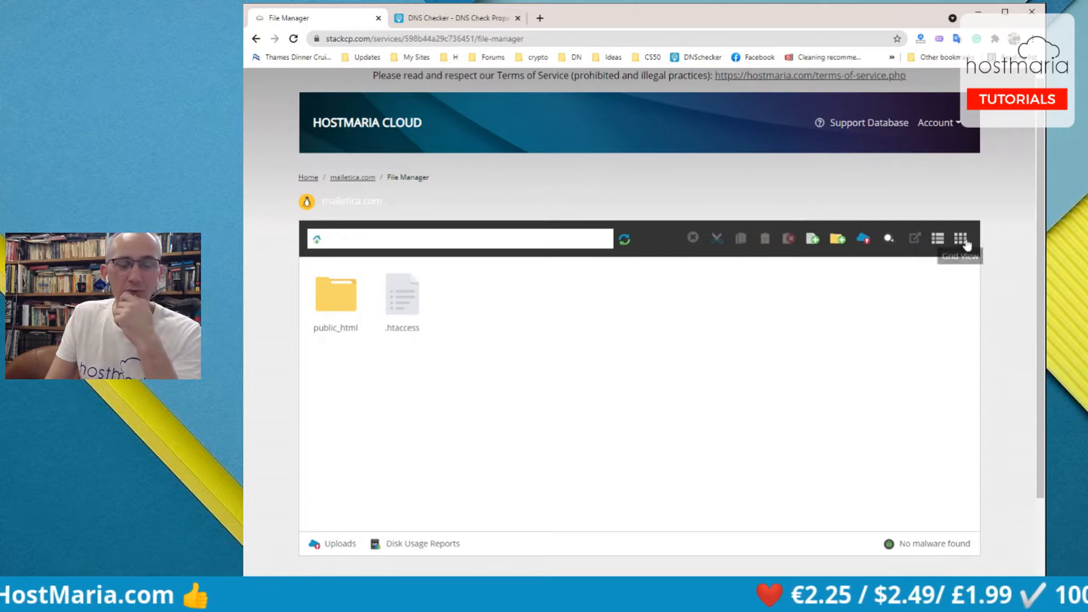
pyautogui.click(937, 238)
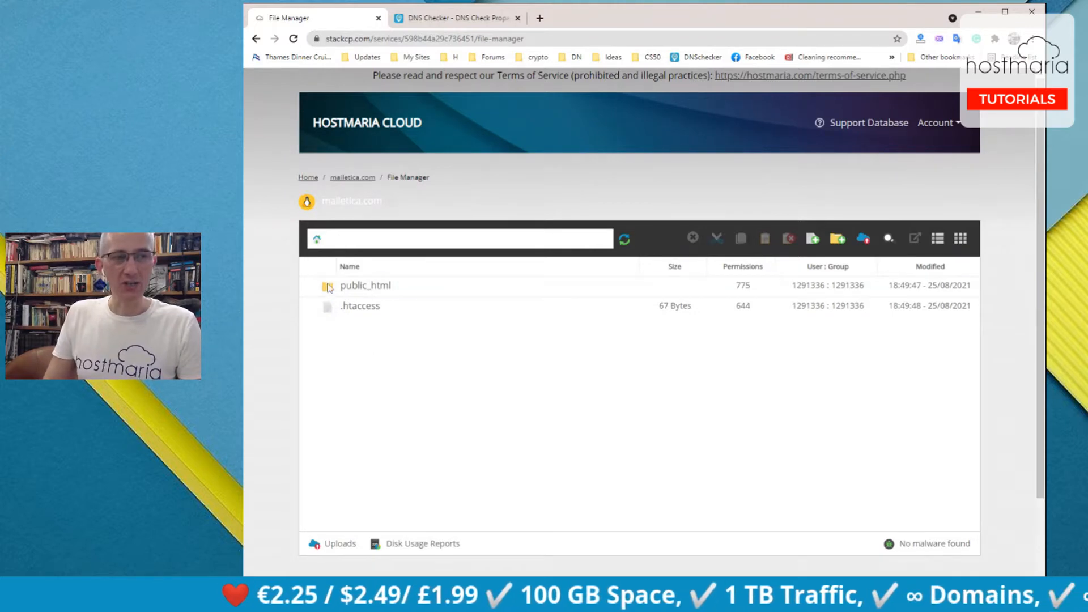
pyautogui.click(328, 286)
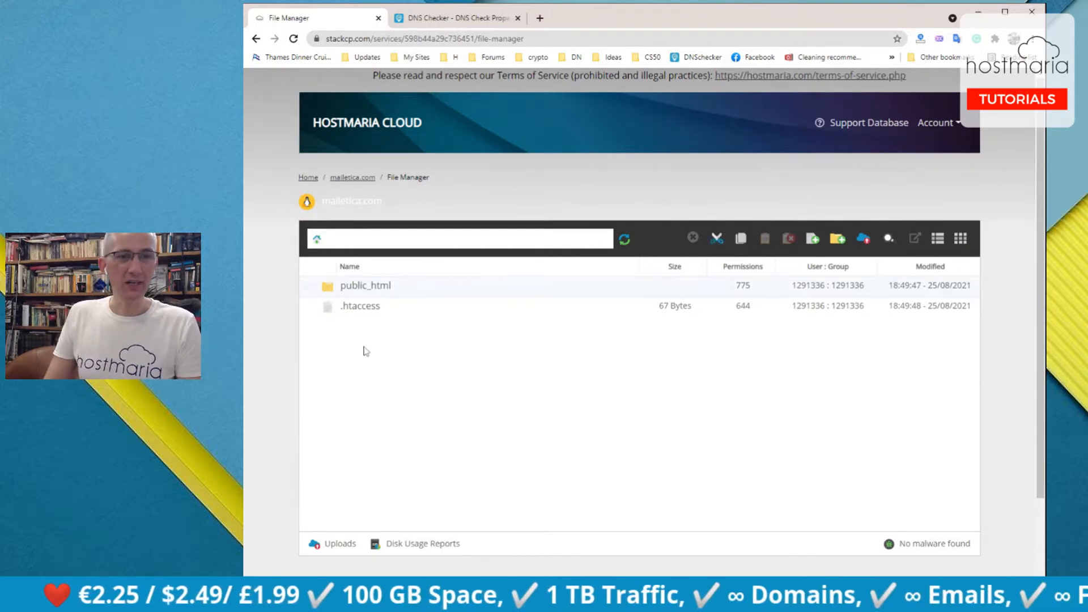
# Create a folder named myoldwebsite and open it
pyautogui.click(837, 238)
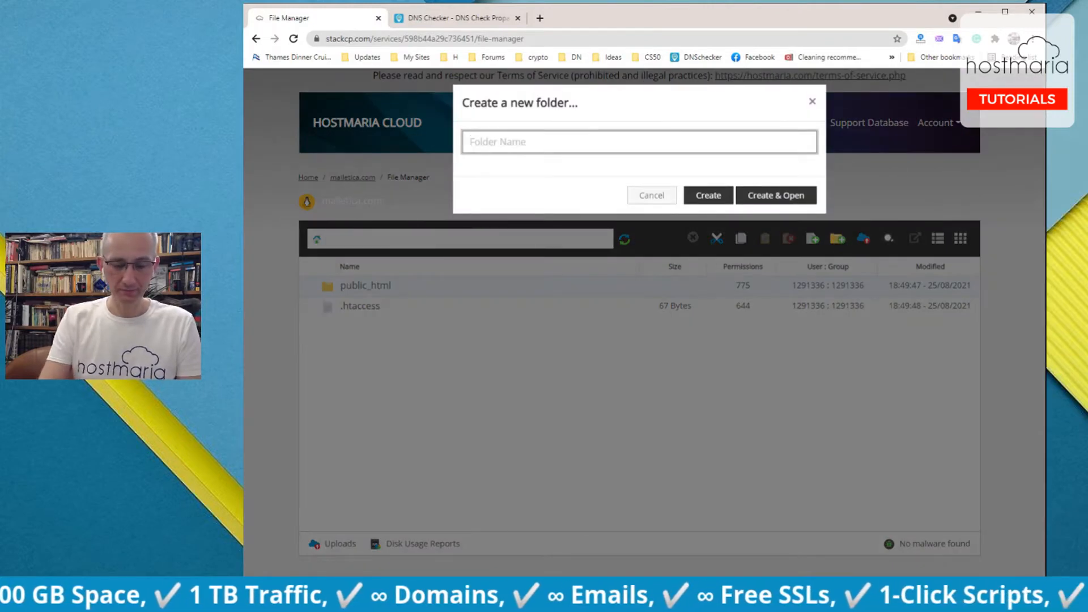
pyautogui.write('myolfwebsit')
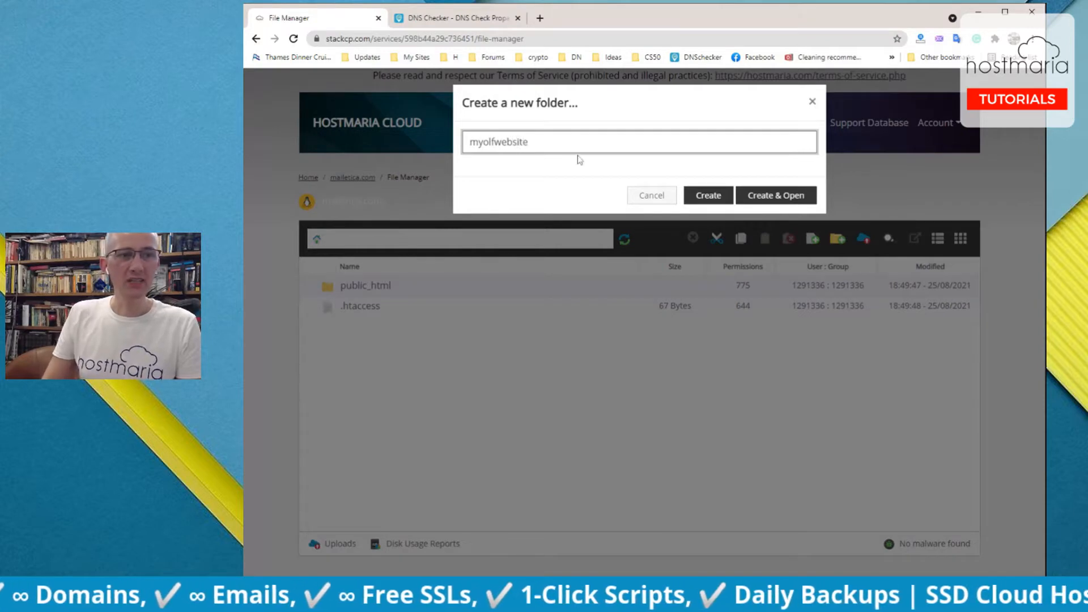
pyautogui.write('e')
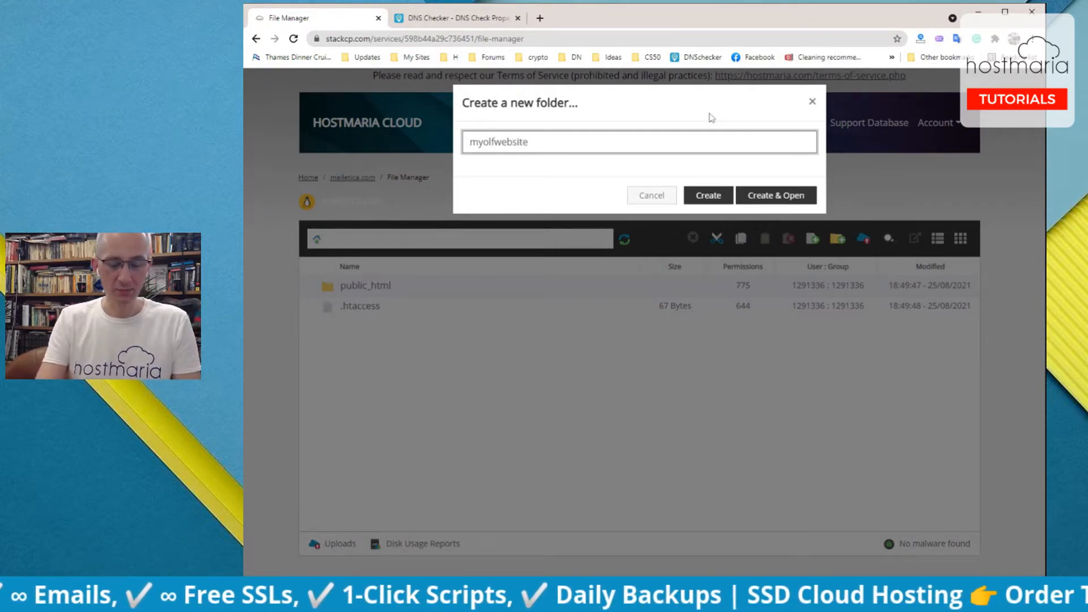
pyautogui.press('Left')
pyautogui.press('Left')
pyautogui.press('Left')
pyautogui.press('Left')
pyautogui.press('Left')
pyautogui.press('Left')
pyautogui.press('Left')
pyautogui.press('BackSpace')
pyautogui.write('d')
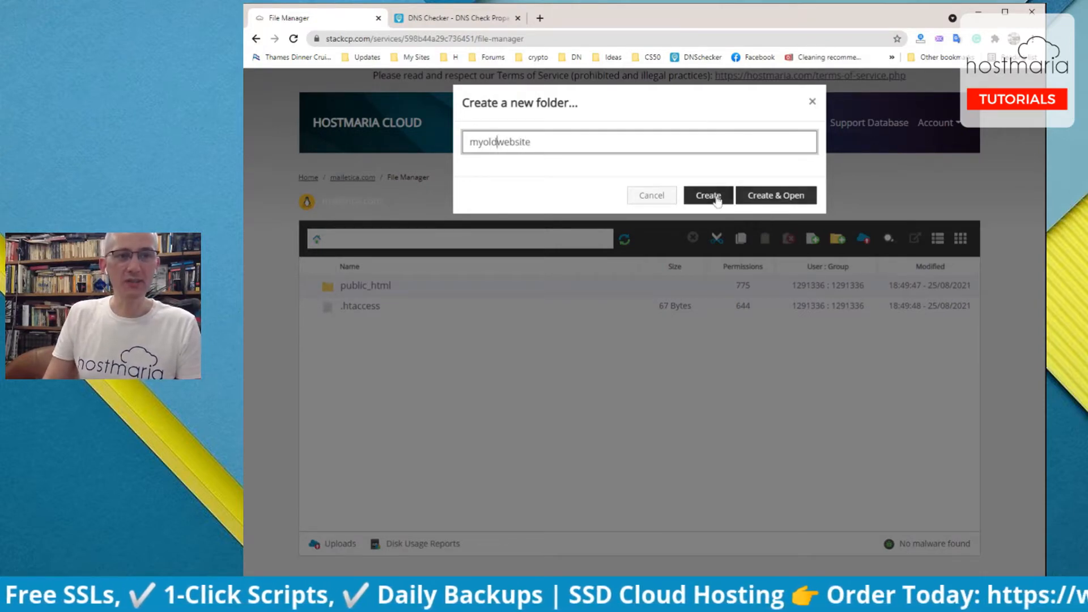
pyautogui.click(720, 198)
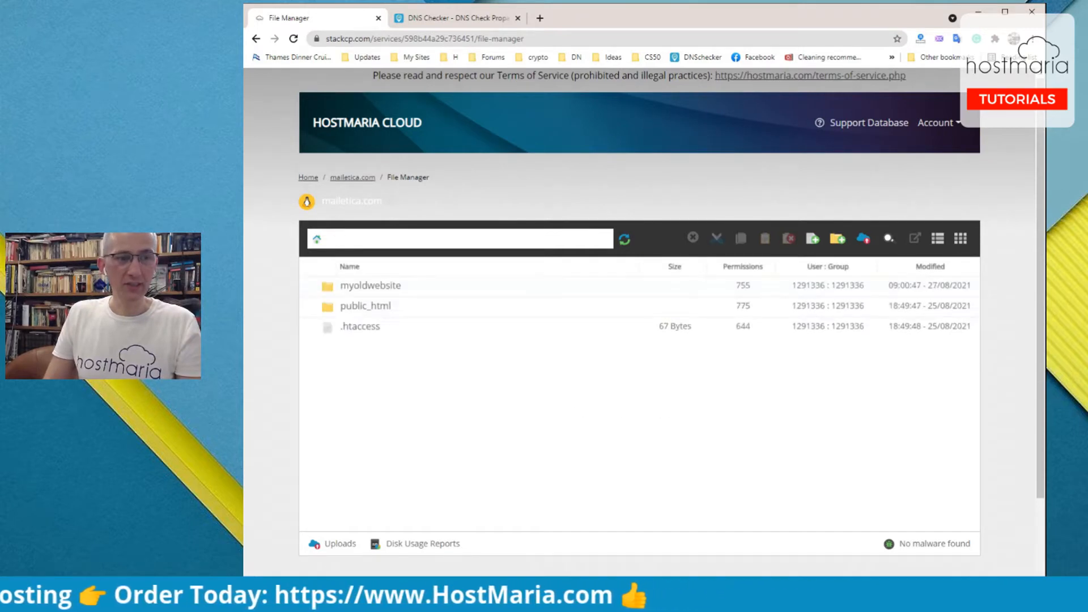
pyautogui.doubleClick(328, 286)
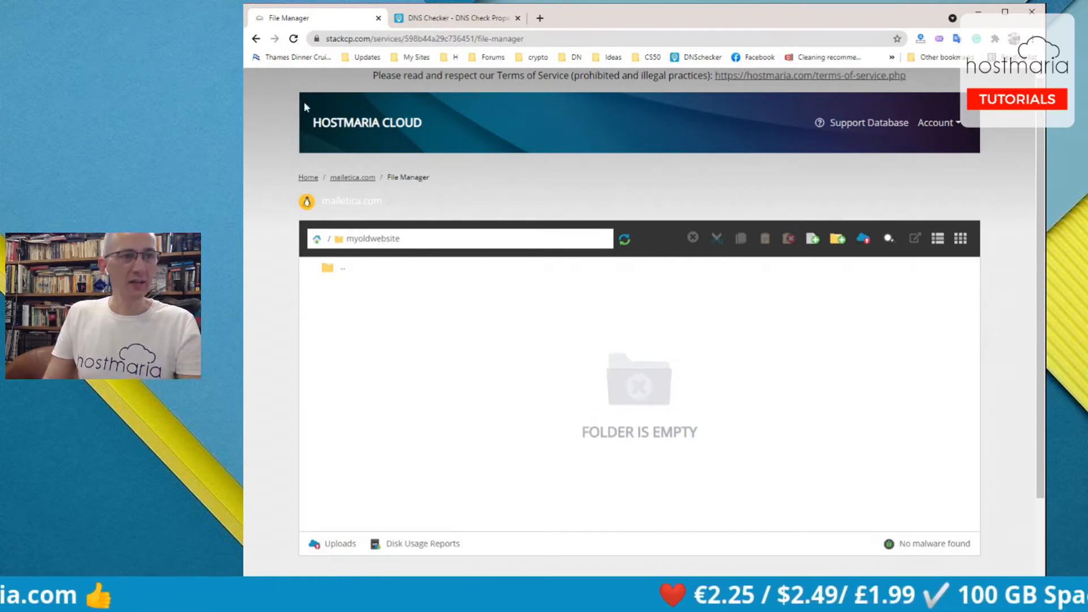
# Go back to the mailetica.com overview and open Domain Names management
pyautogui.click(349, 178)
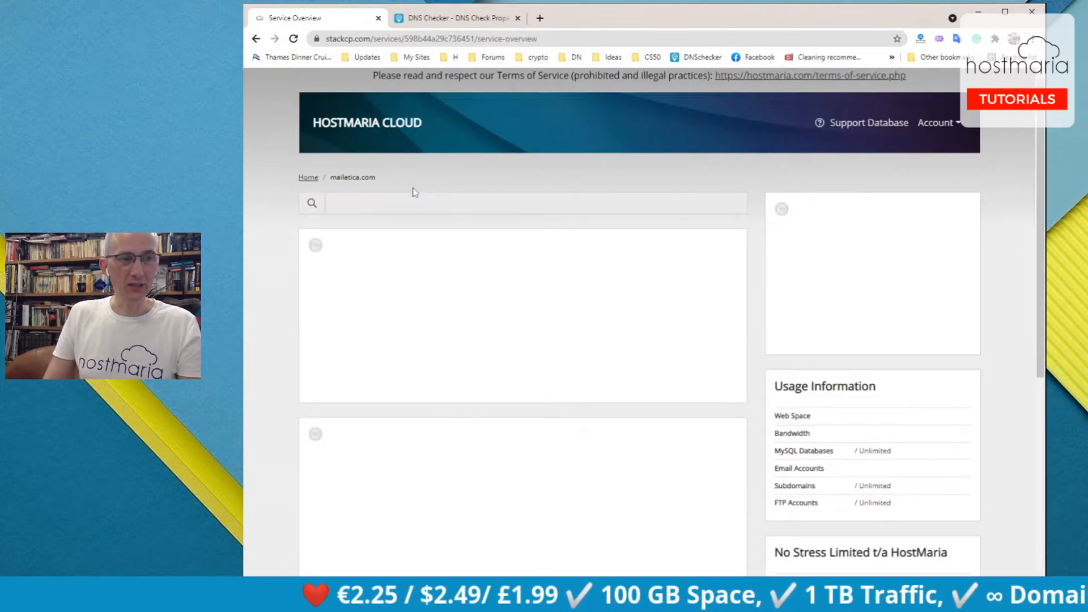
pyautogui.scroll(-5, 414, 192)
pyautogui.scroll(-4, 412, 192)
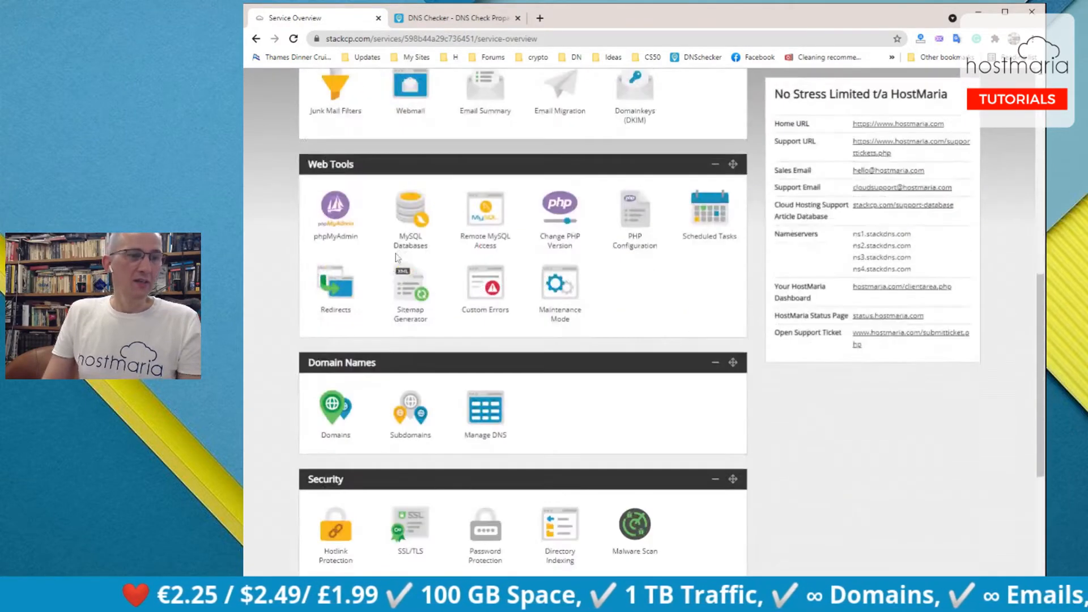
pyautogui.click(352, 408)
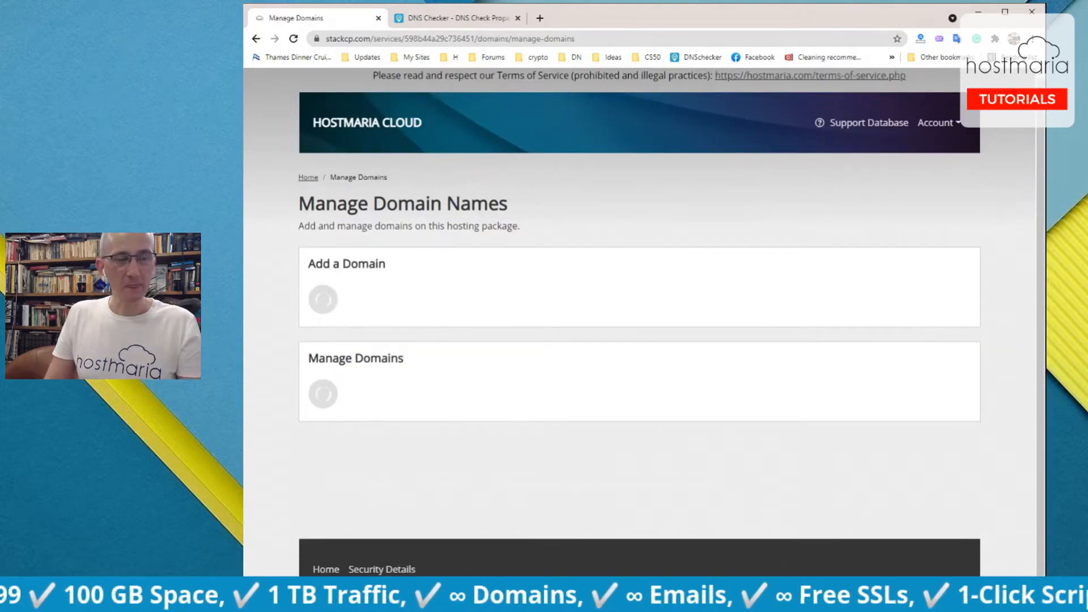
# Change myoldwebsite.net's document root from public_html to myoldwebsite and save
pyautogui.scroll(-3, 388, 361)
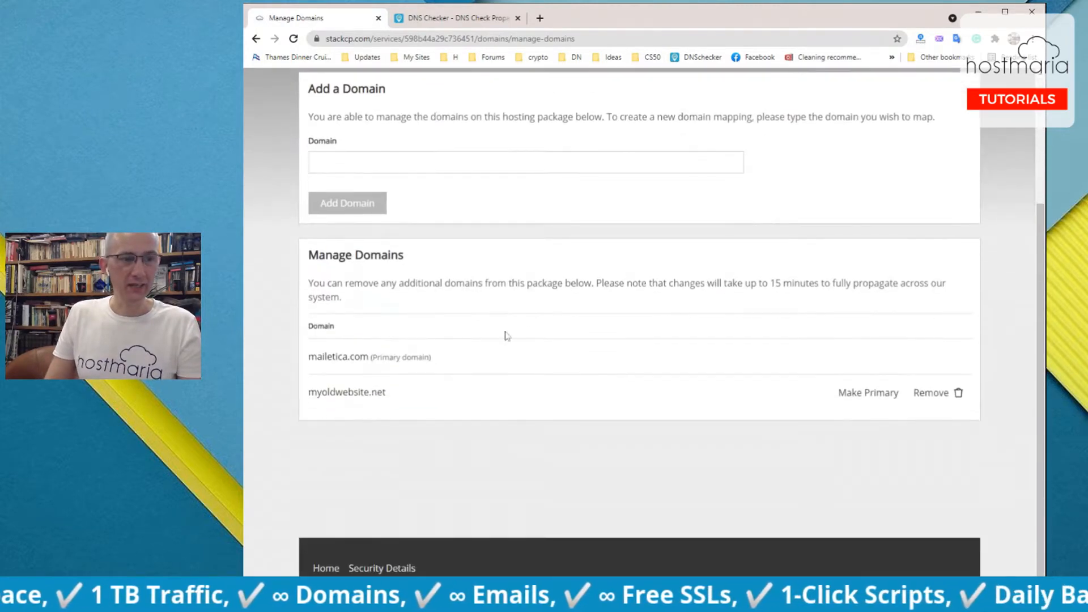
pyautogui.scroll(-1, 467, 381)
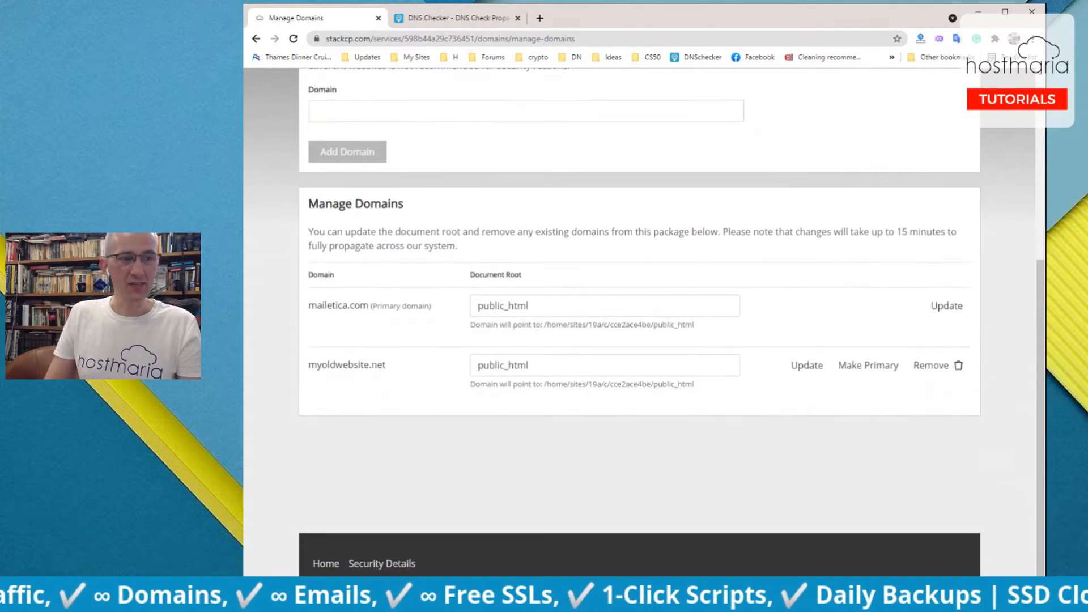
pyautogui.moveTo(529, 365); pyautogui.dragTo(446, 362)
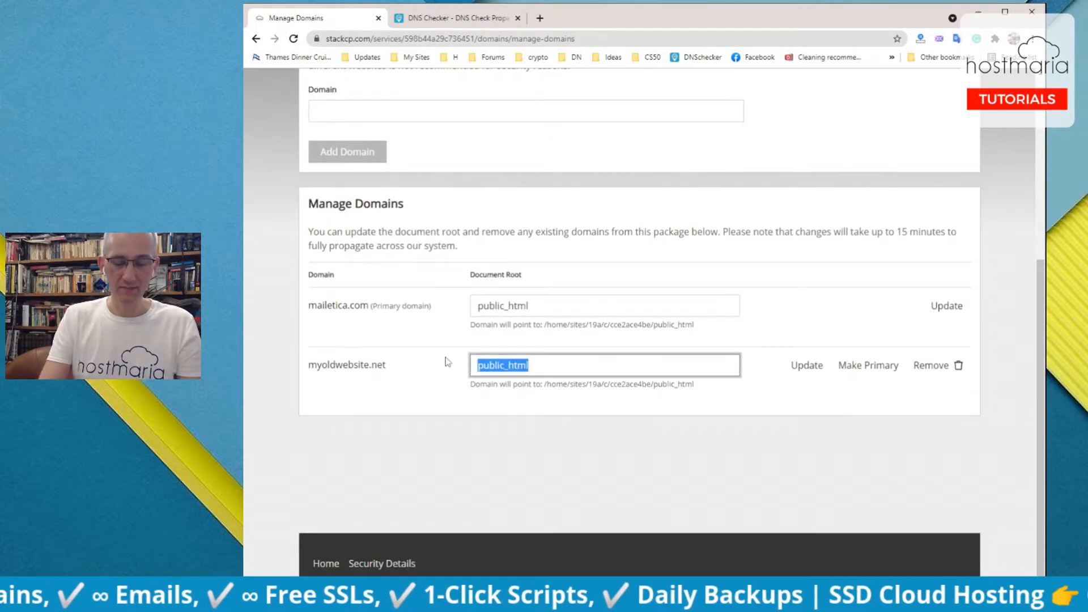
pyautogui.write('myoldwe')
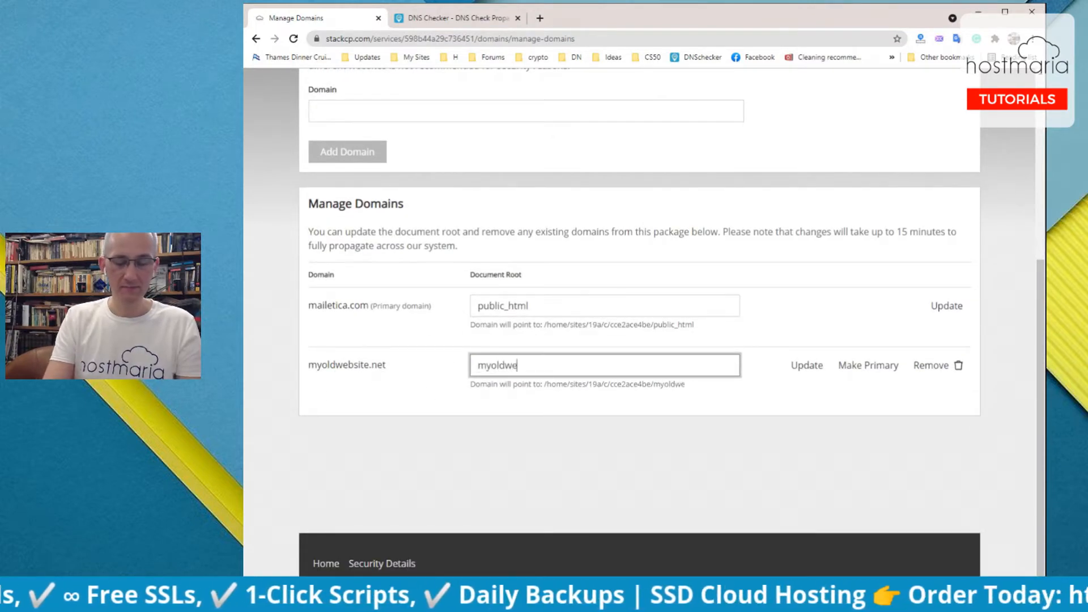
pyautogui.write('bsite')
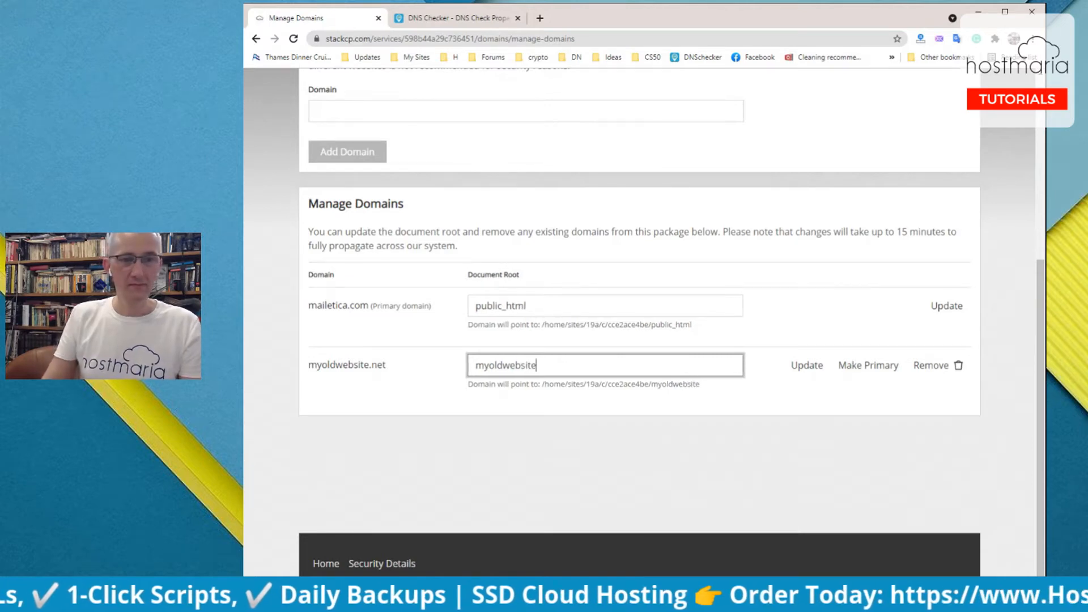
pyautogui.click(807, 368)
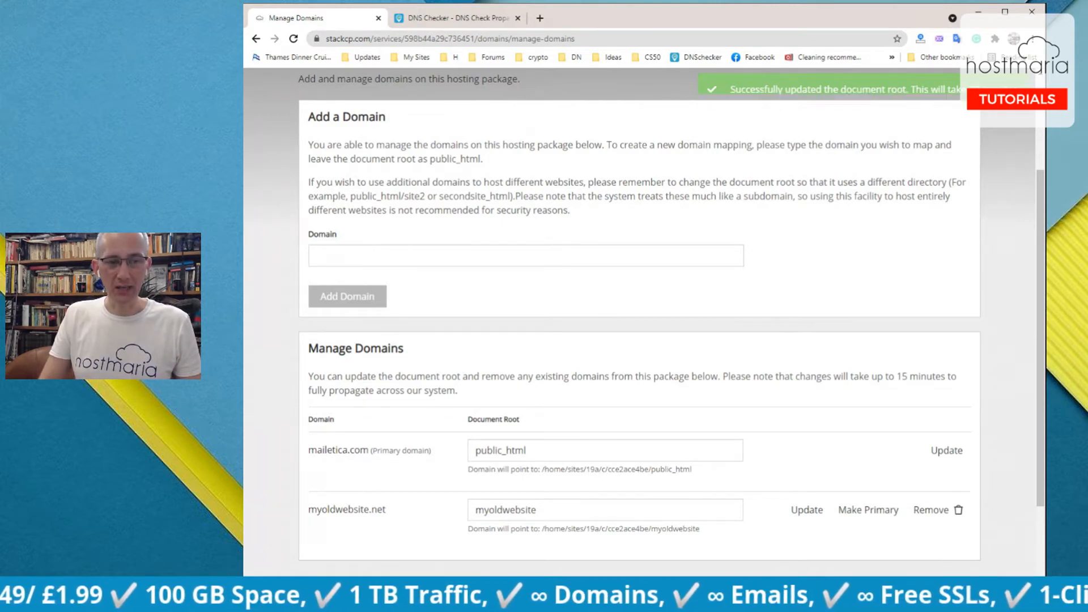
pyautogui.doubleClick(339, 509)
pyautogui.click(400, 515)
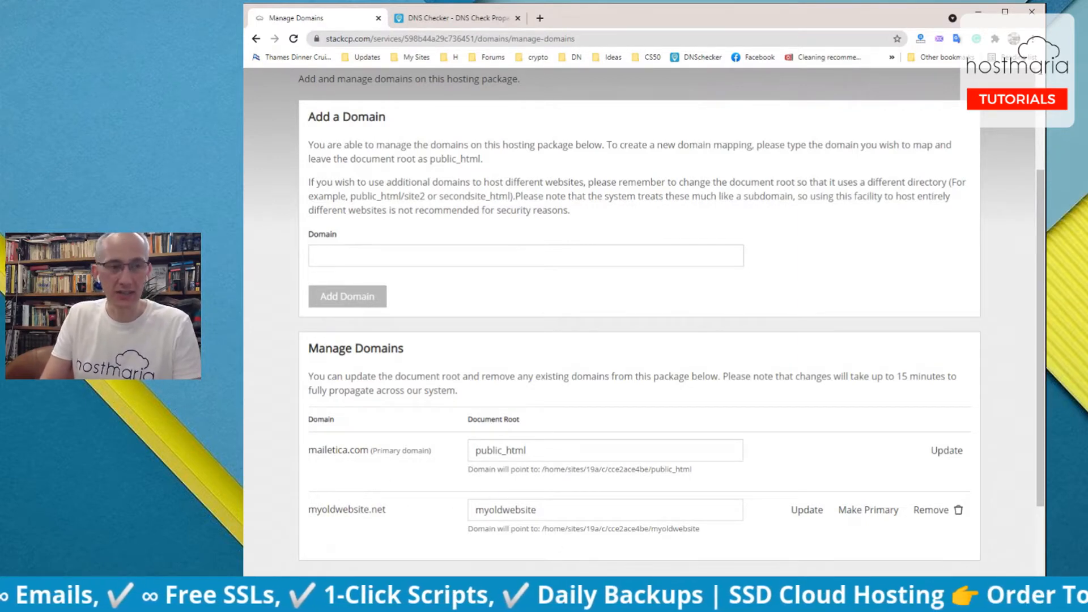
pyautogui.scroll(3, 493, 432)
# Return to the service overview and open the SSL/TLS certificates page
pyautogui.click(309, 178)
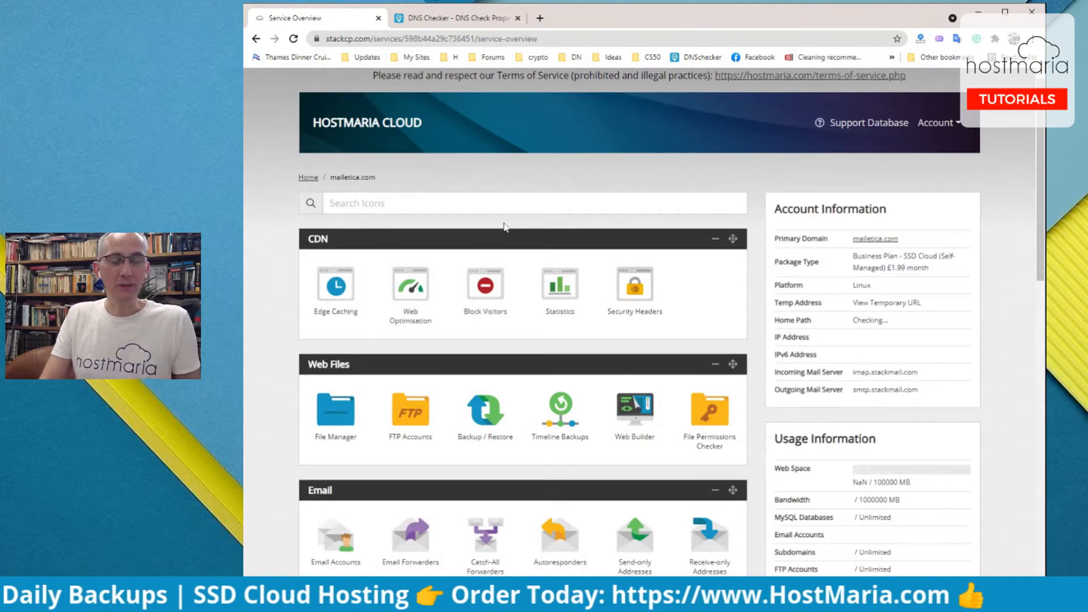
pyautogui.scroll(-4, 566, 272)
pyautogui.scroll(-1, 447, 349)
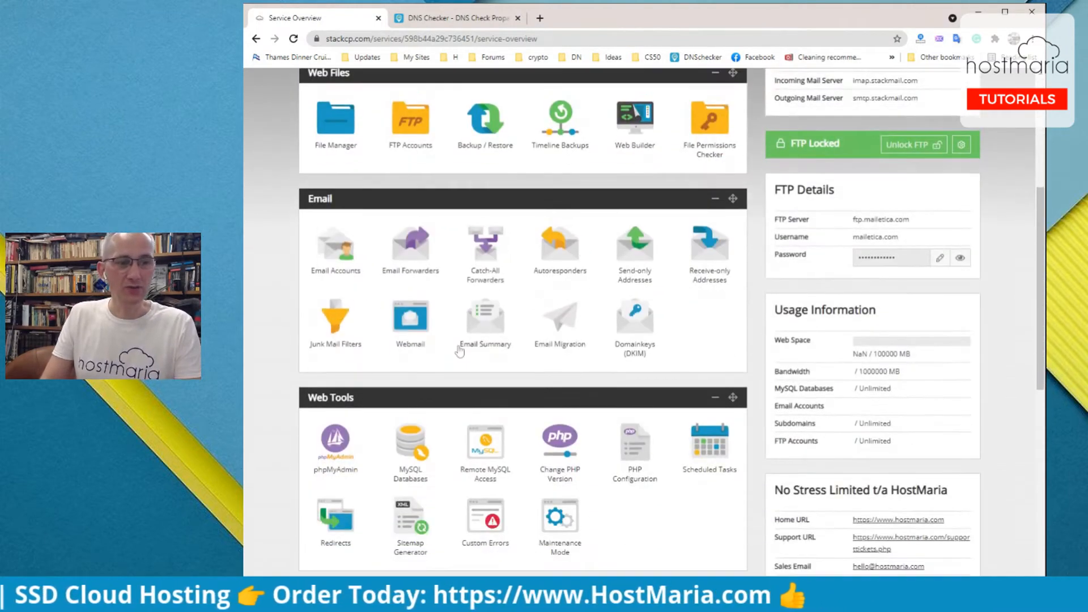
pyautogui.scroll(-2, 491, 329)
pyautogui.scroll(-5, 492, 336)
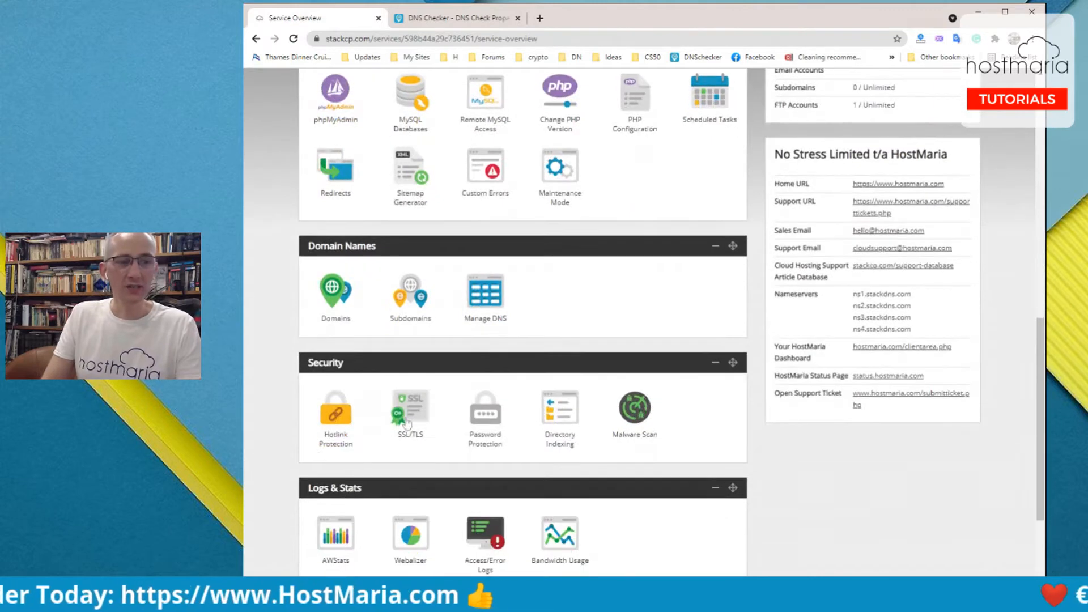
pyautogui.click(407, 422)
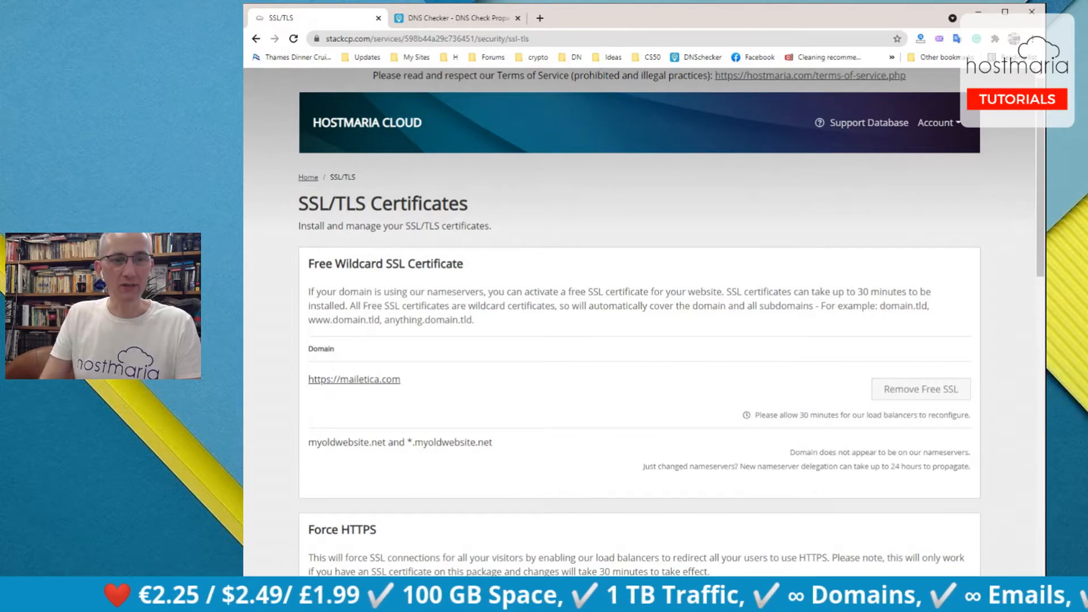
# Check SSL status: mailetica.com has free SSL, myoldwebsite.net isn't on the nameservers
pyautogui.scroll(-2, 989, 200)
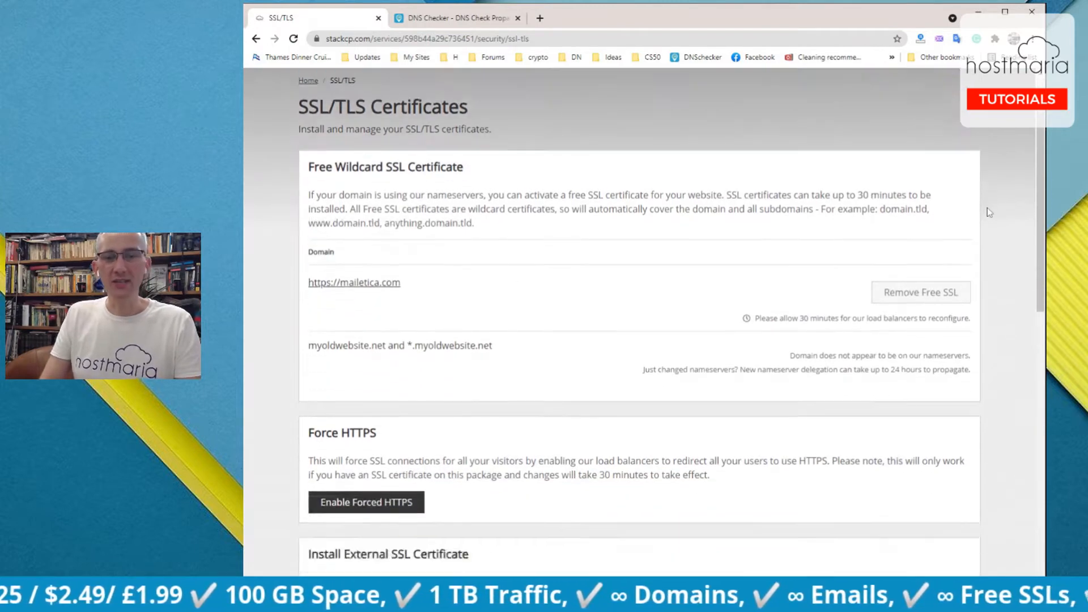
pyautogui.doubleClick(946, 335)
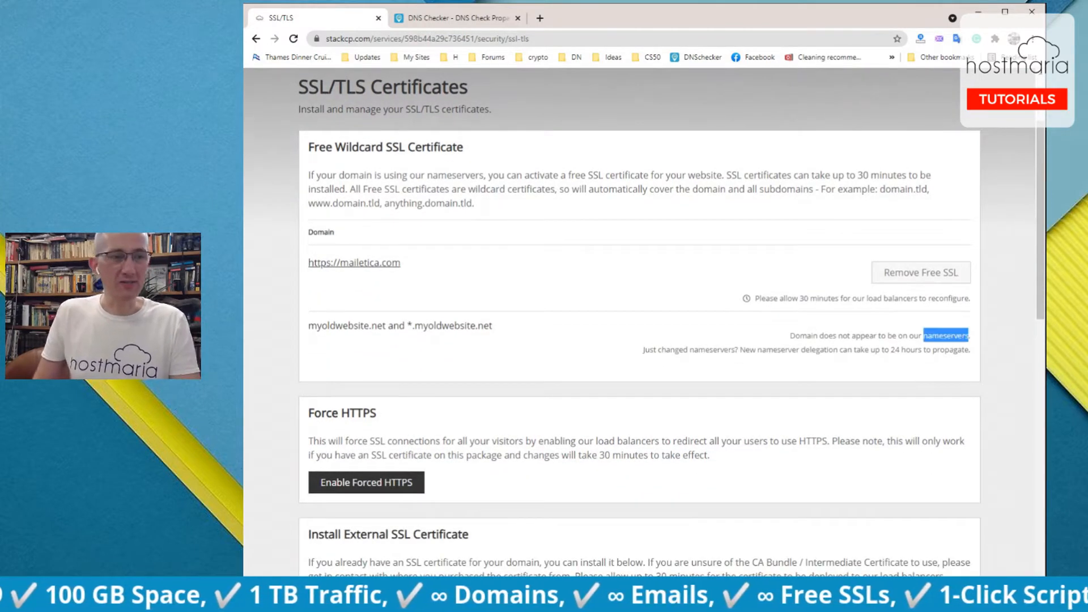
pyautogui.click(946, 337)
pyautogui.doubleClick(340, 326)
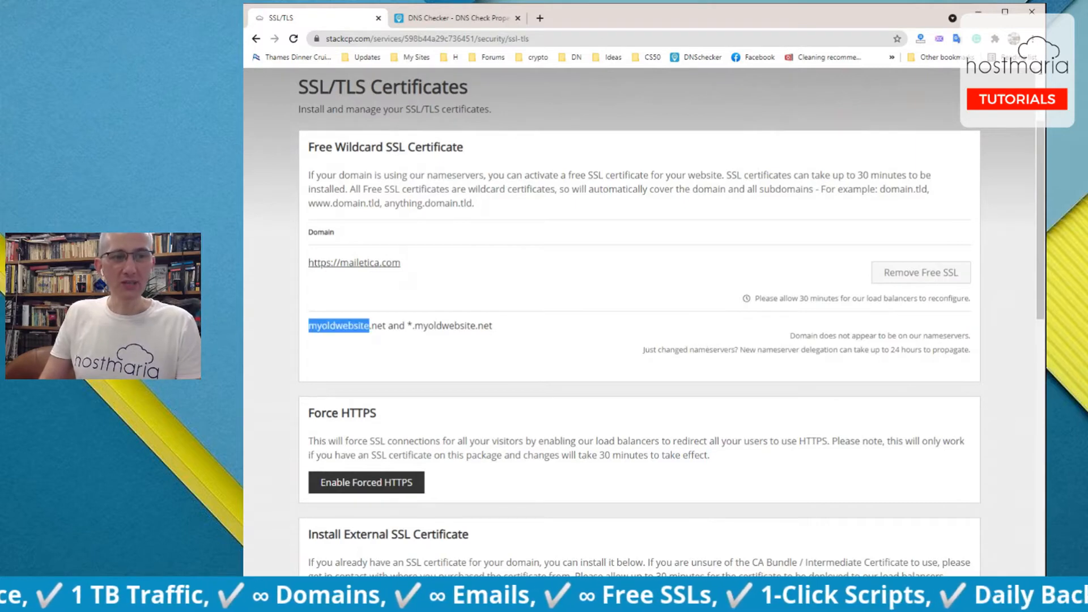
pyautogui.click(340, 326)
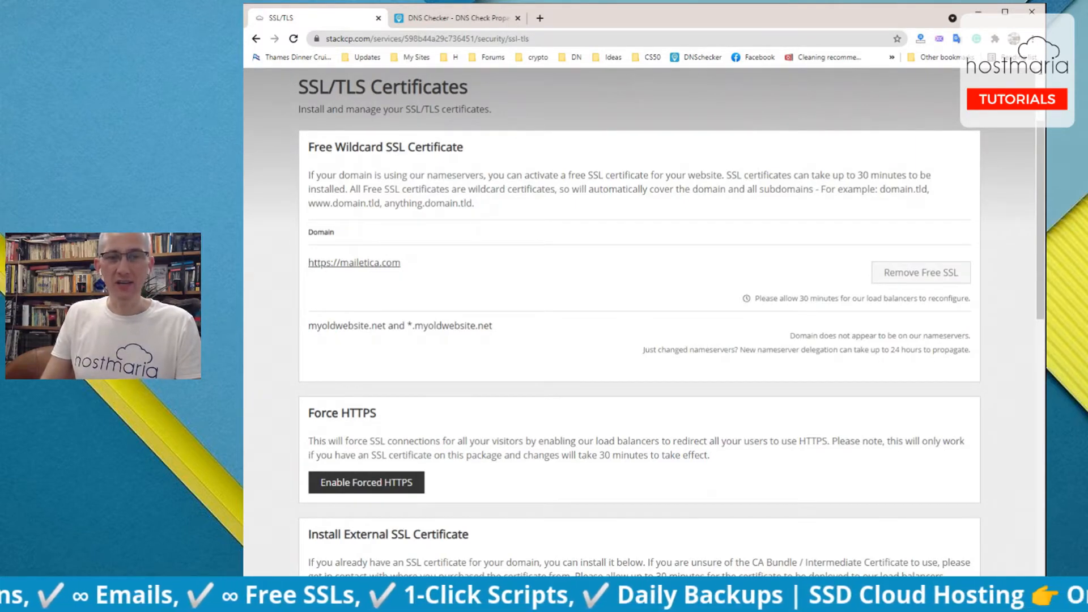
pyautogui.moveTo(789, 336); pyautogui.dragTo(971, 336)
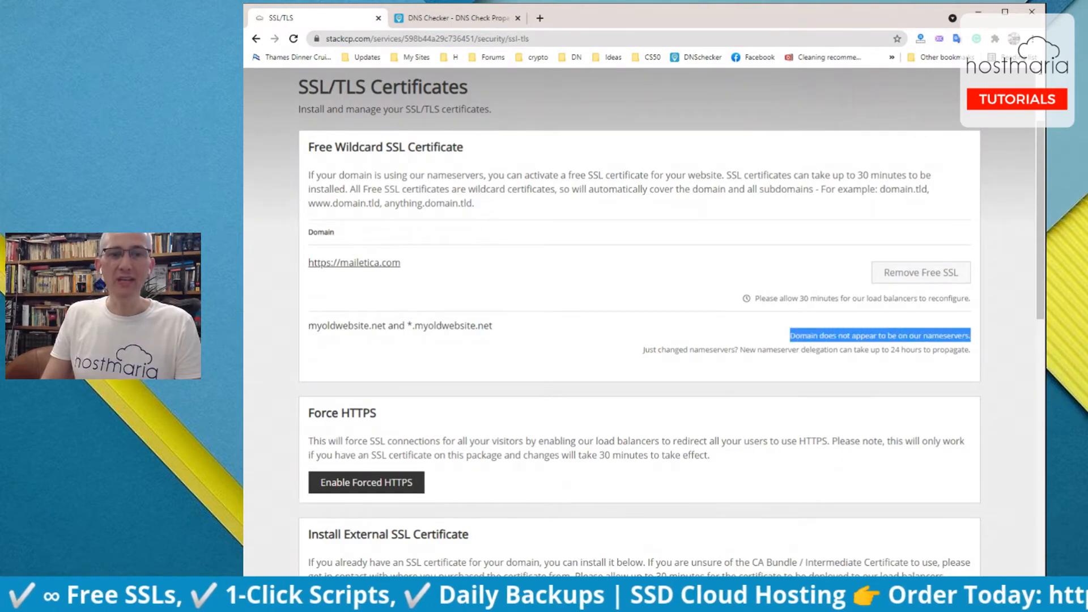
pyautogui.click(932, 336)
pyautogui.moveTo(881, 336); pyautogui.dragTo(933, 336)
pyautogui.click(932, 336)
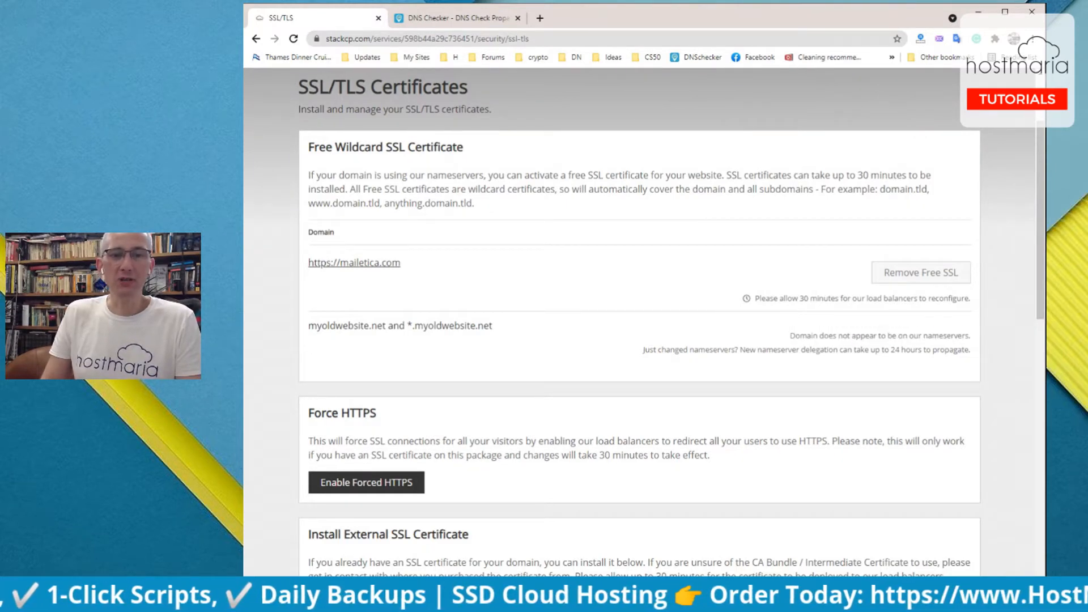
pyautogui.scroll(2, 527, 303)
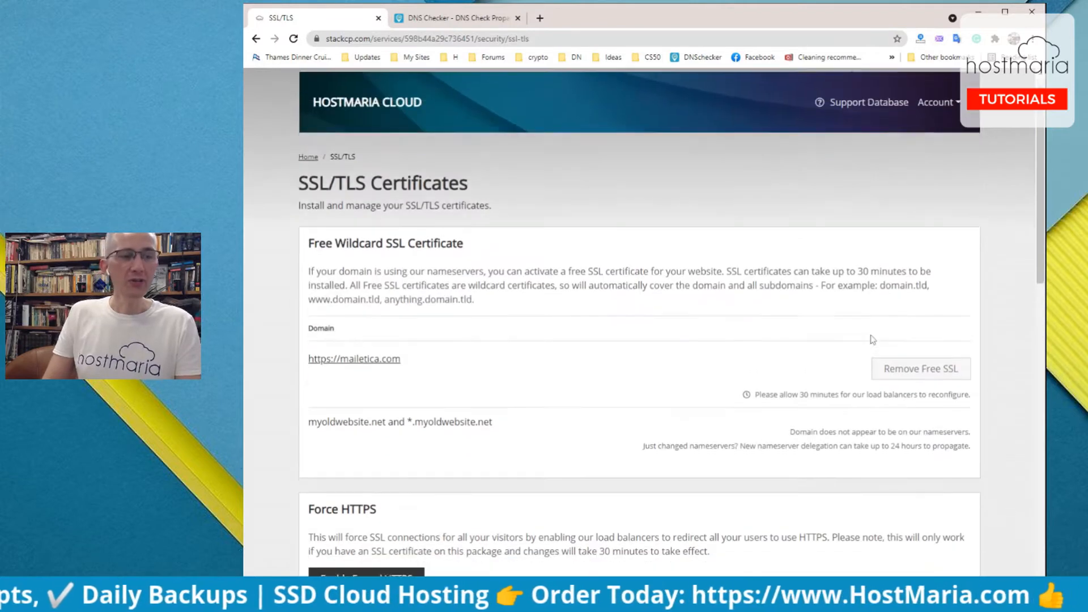
pyautogui.scroll(-2, 527, 303)
pyautogui.scroll(2, 428, 310)
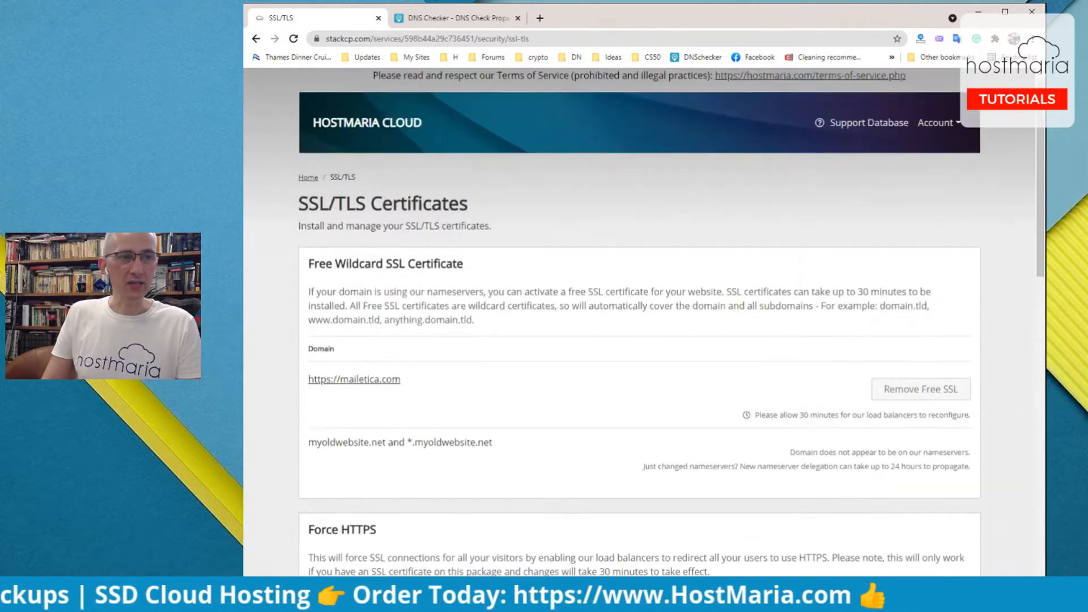
pyautogui.click(308, 178)
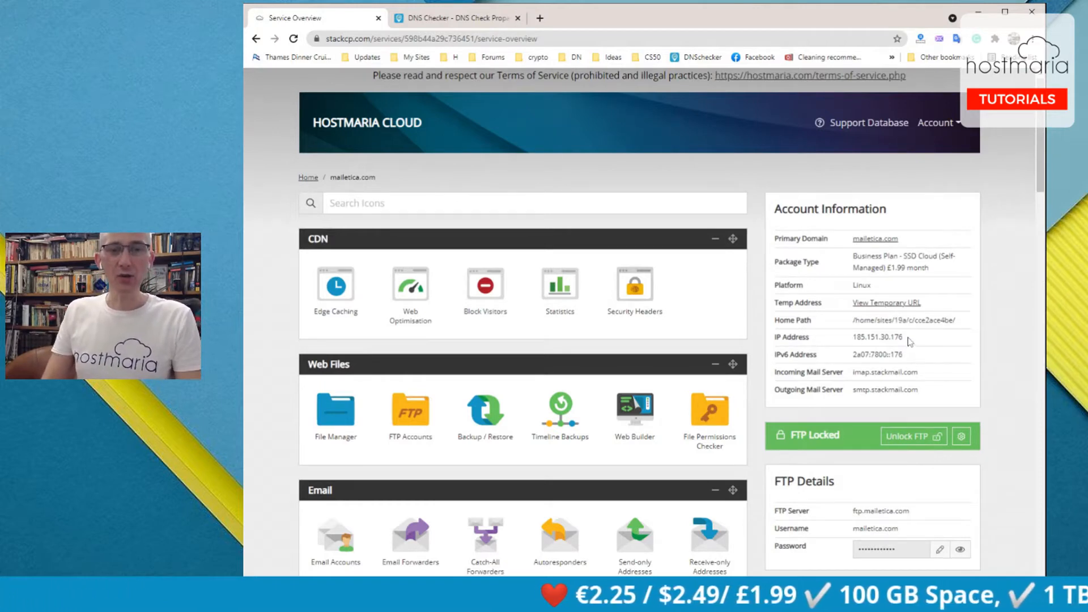
pyautogui.moveTo(905, 338); pyautogui.dragTo(852, 337)
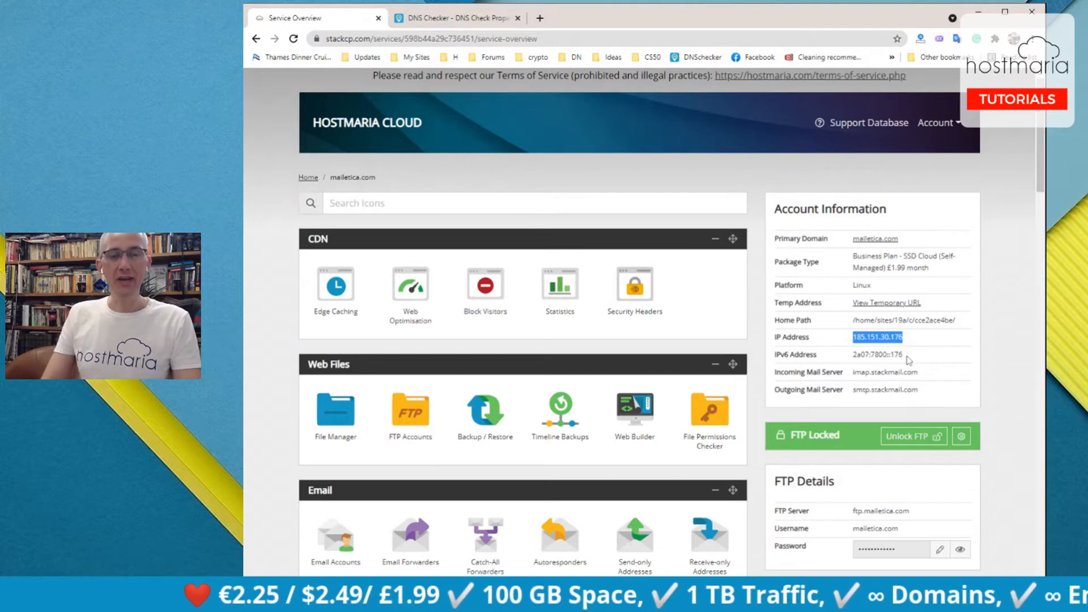
pyautogui.moveTo(907, 357); pyautogui.dragTo(852, 355)
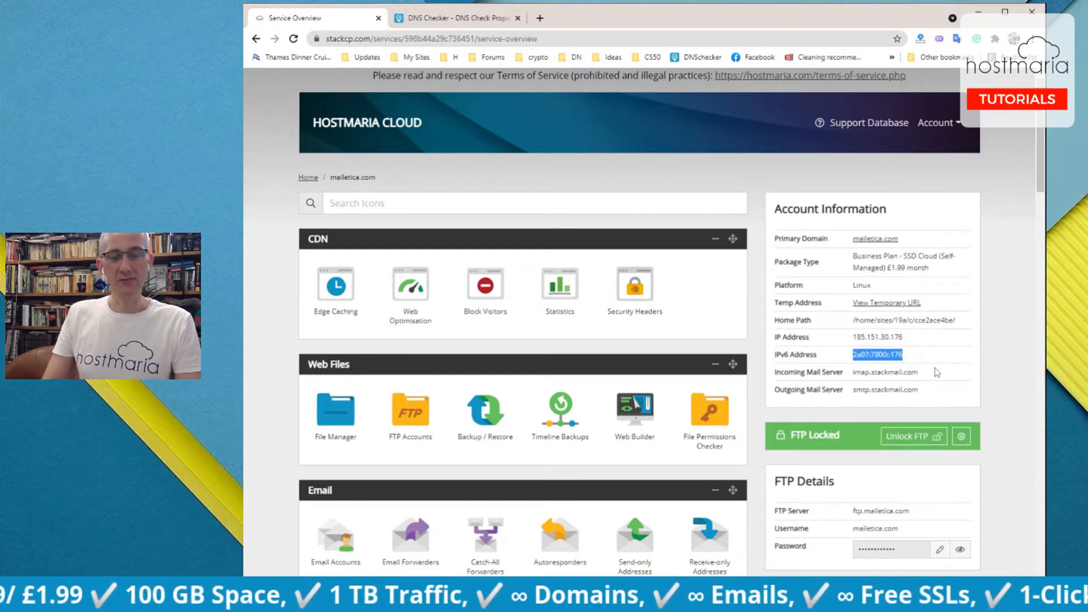
pyautogui.scroll(-1, 935, 360)
pyautogui.click(955, 325)
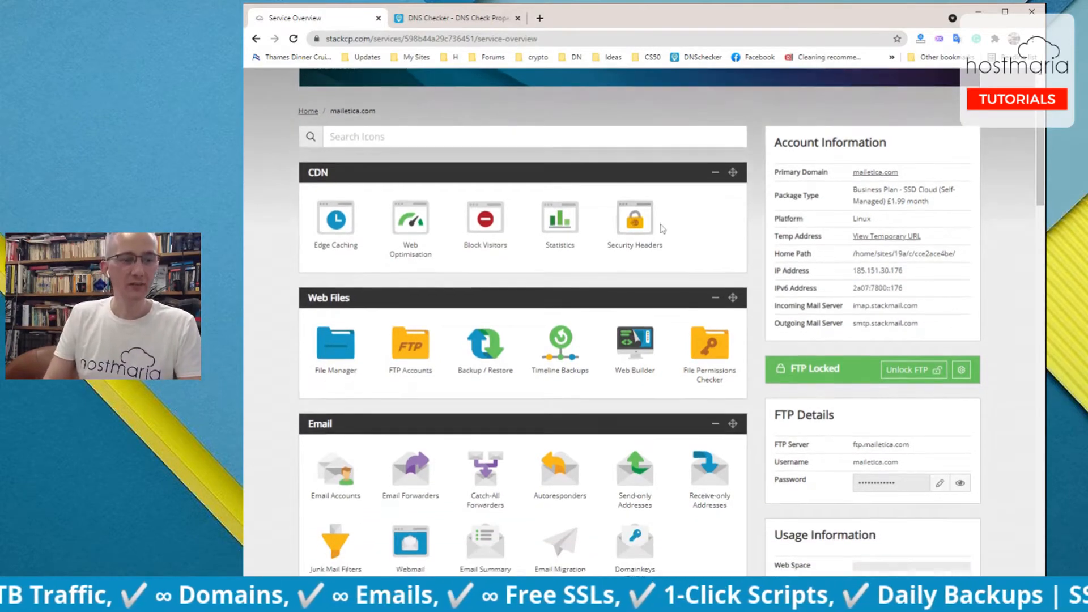
pyautogui.scroll(-6, 634, 367)
pyautogui.scroll(-2, 634, 367)
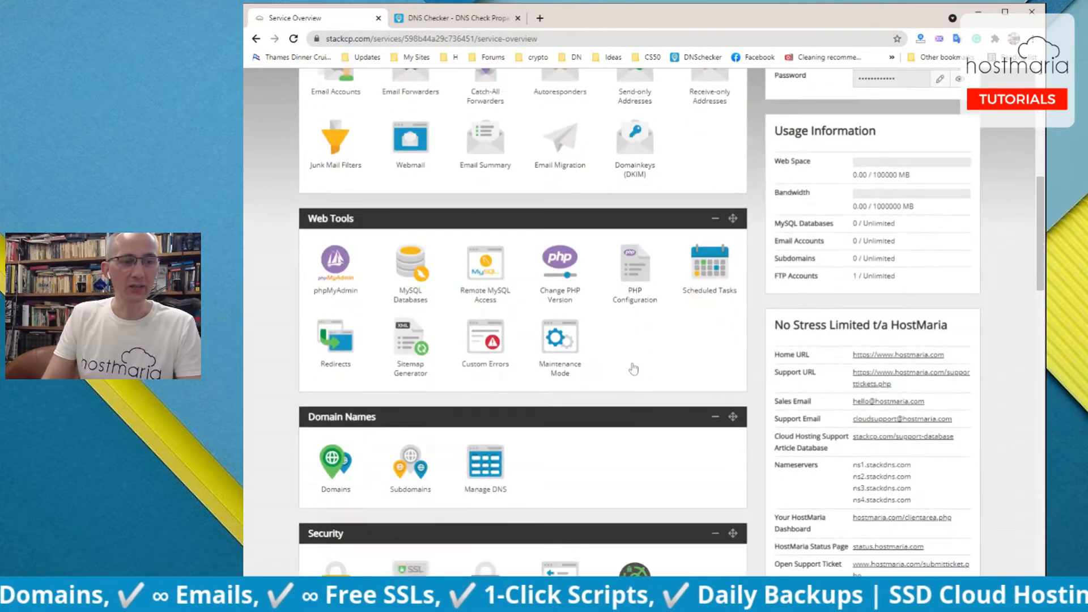
pyautogui.click(490, 410)
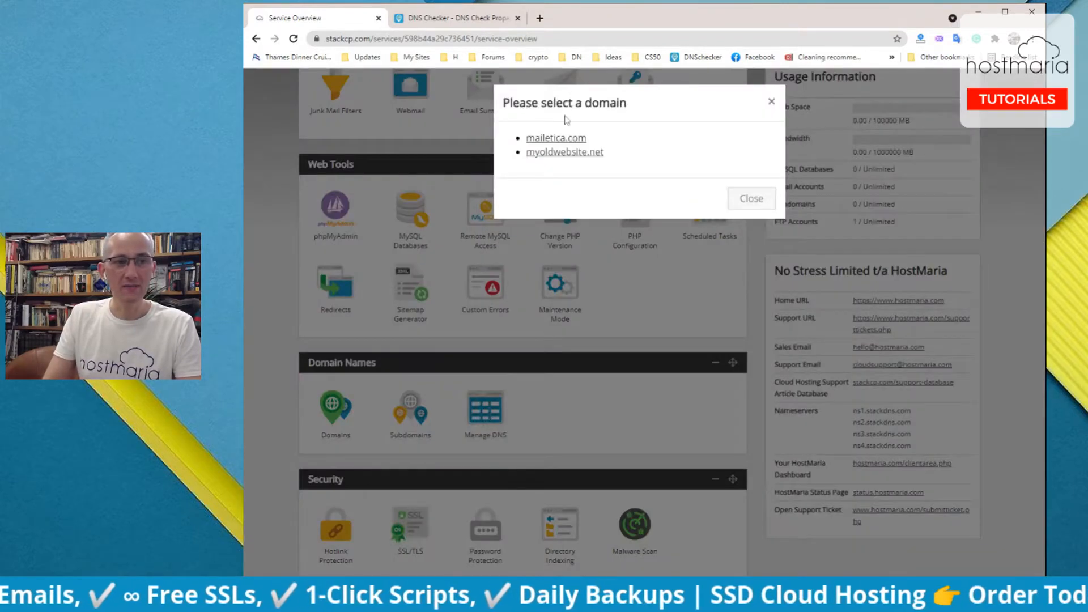
pyautogui.click(557, 139)
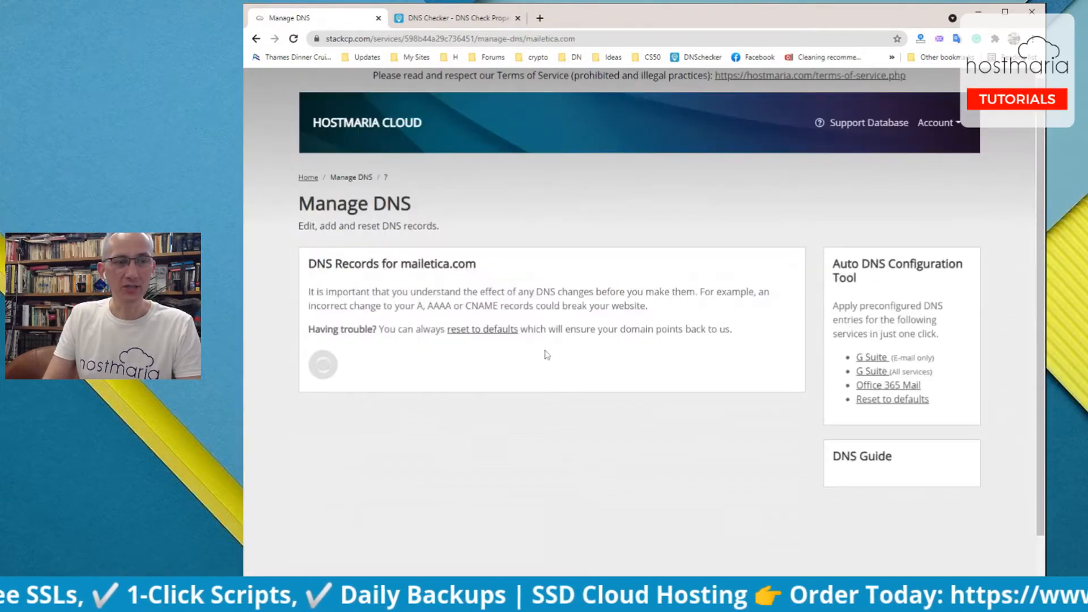
pyautogui.scroll(-3, 823, 266)
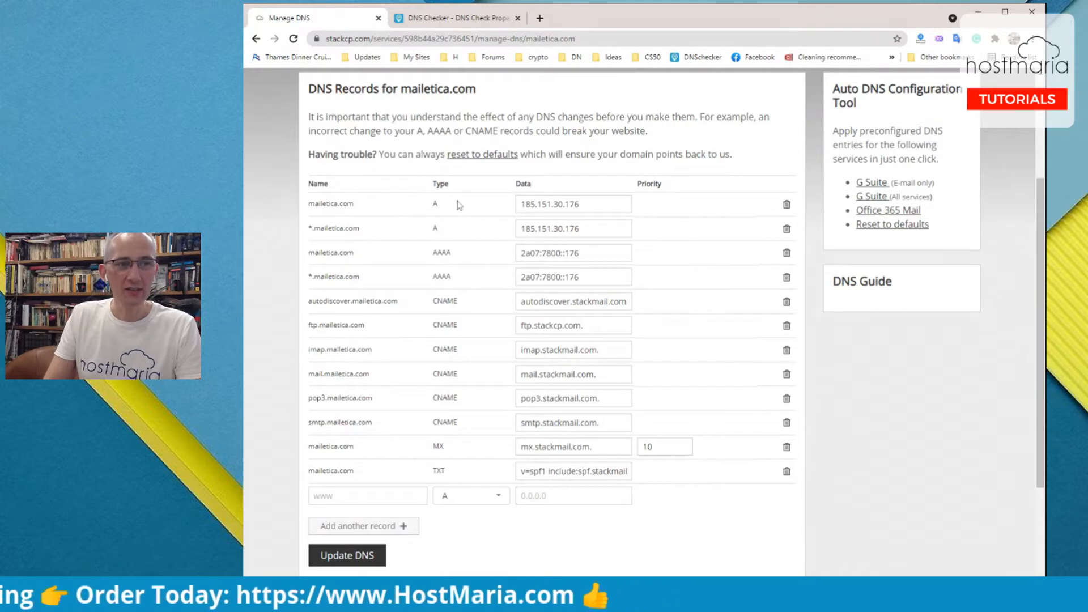
pyautogui.moveTo(459, 205); pyautogui.dragTo(312, 232)
pyautogui.click(359, 208)
pyautogui.click(309, 229)
pyautogui.click(435, 223)
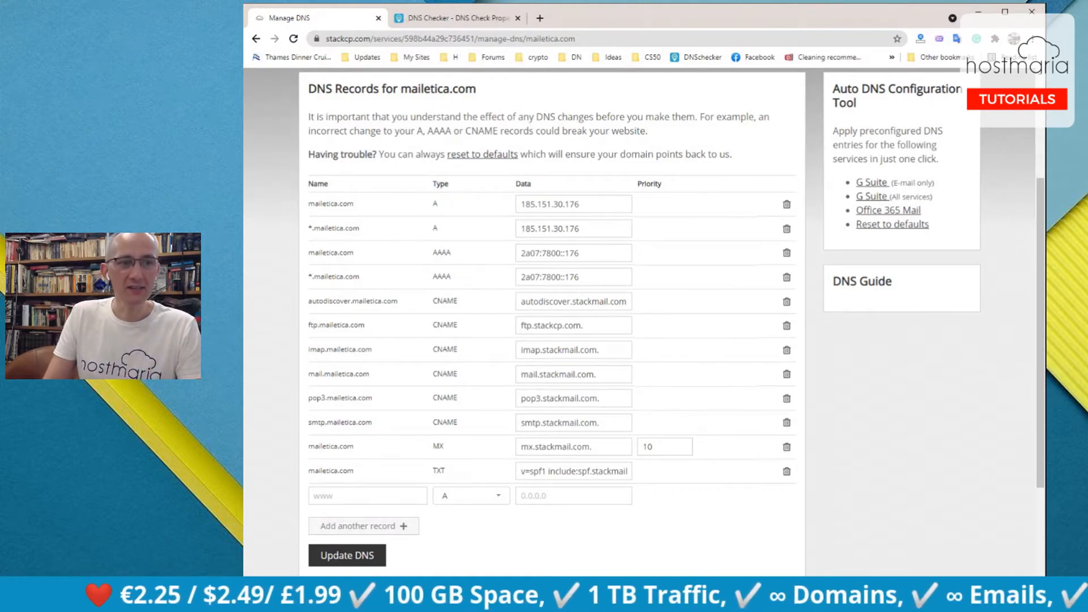
pyautogui.doubleClick(443, 276)
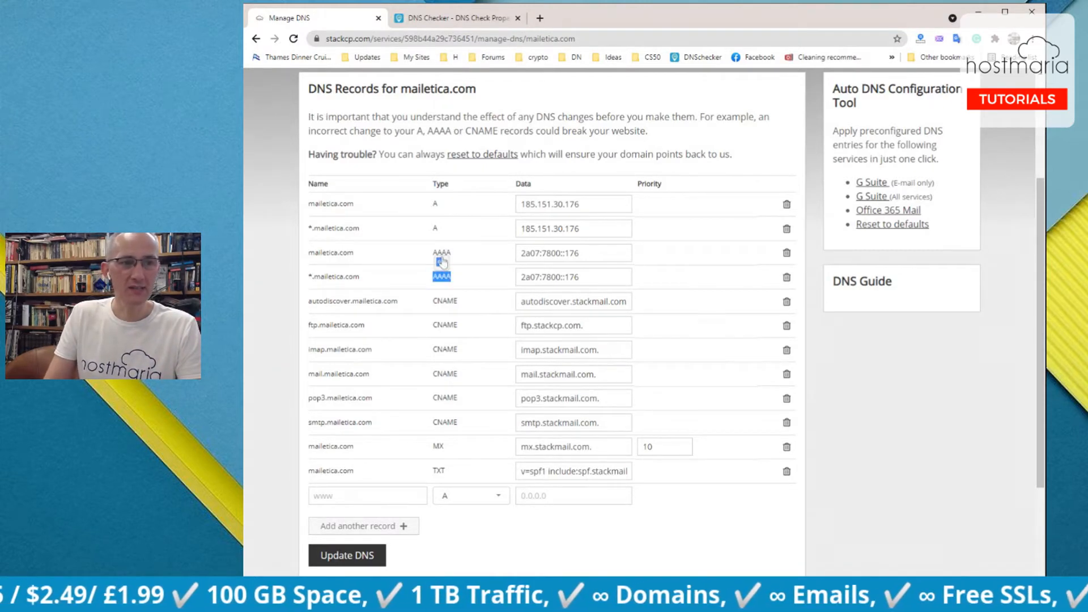
pyautogui.click(457, 248)
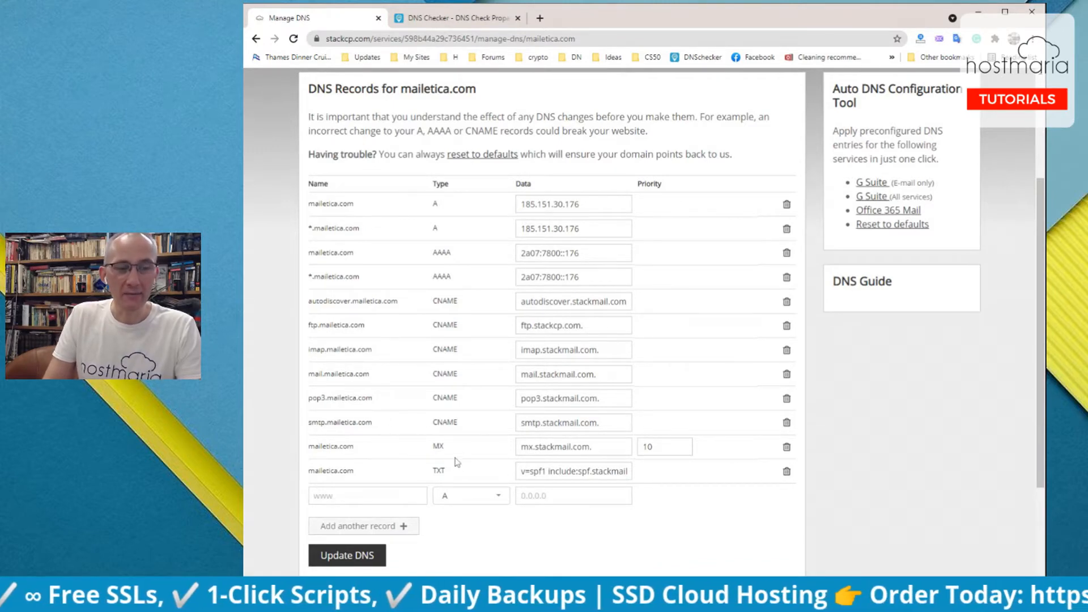
pyautogui.moveTo(461, 453); pyautogui.dragTo(441, 456)
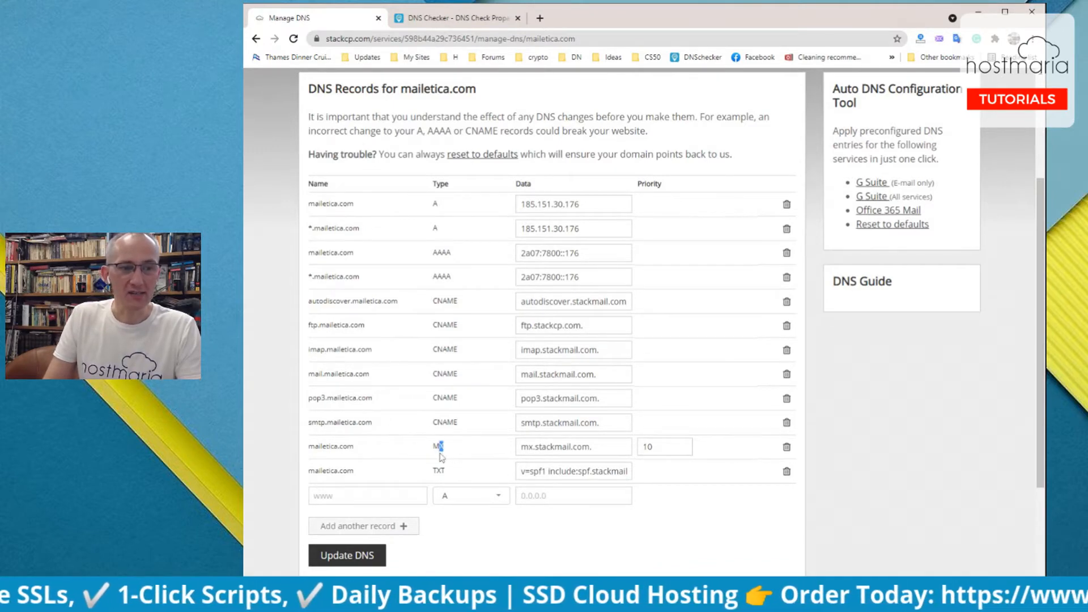
pyautogui.click(480, 446)
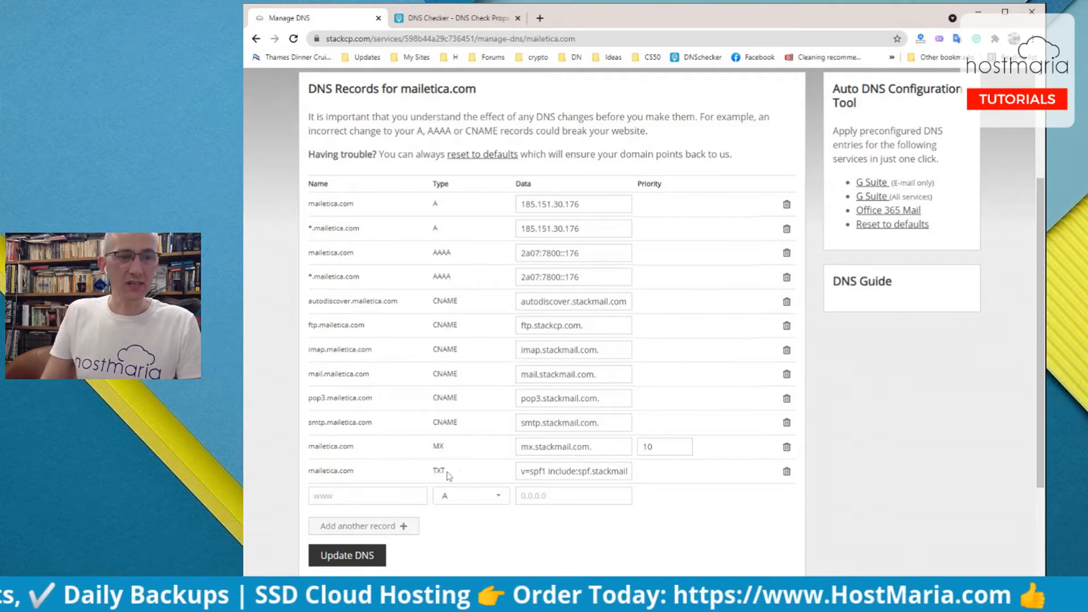
pyautogui.moveTo(446, 473); pyautogui.dragTo(432, 477)
pyautogui.click(476, 469)
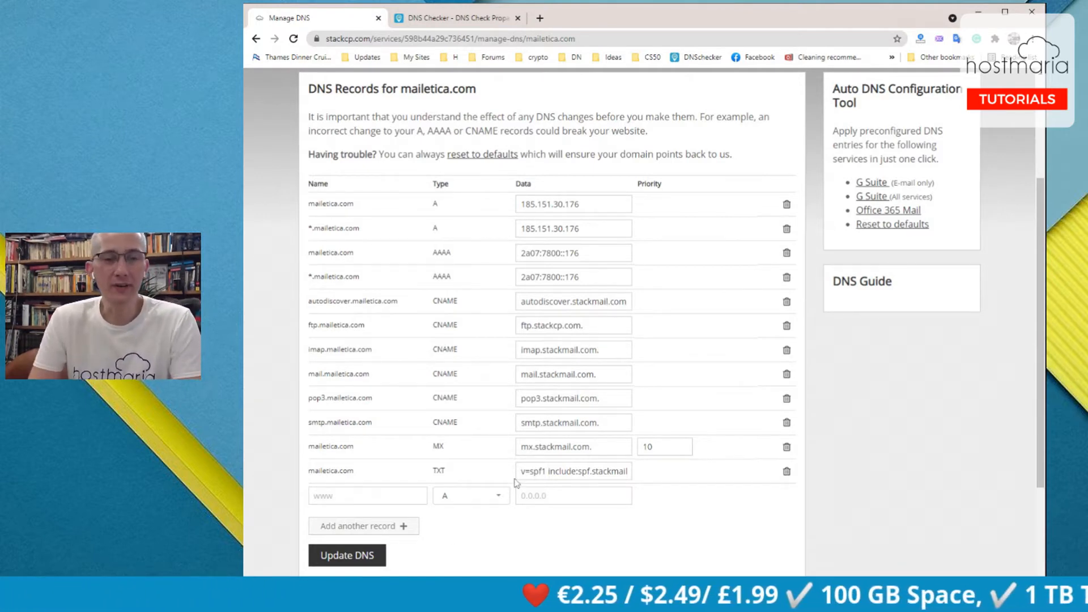
# Add a TXT record with value verifytext2 and save the DNS zone
pyautogui.click(482, 494)
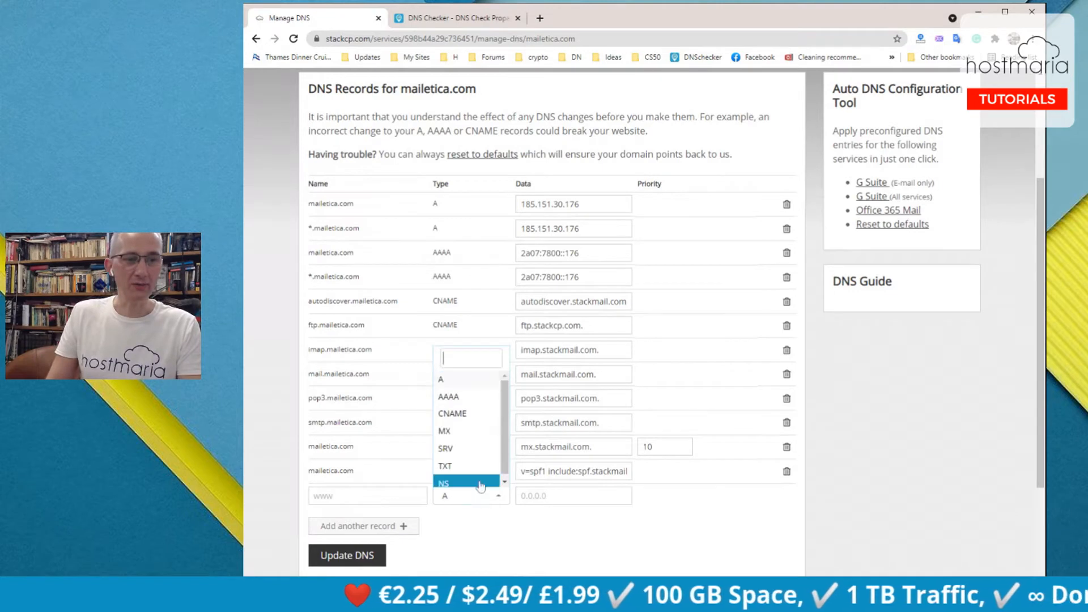
pyautogui.click(489, 455)
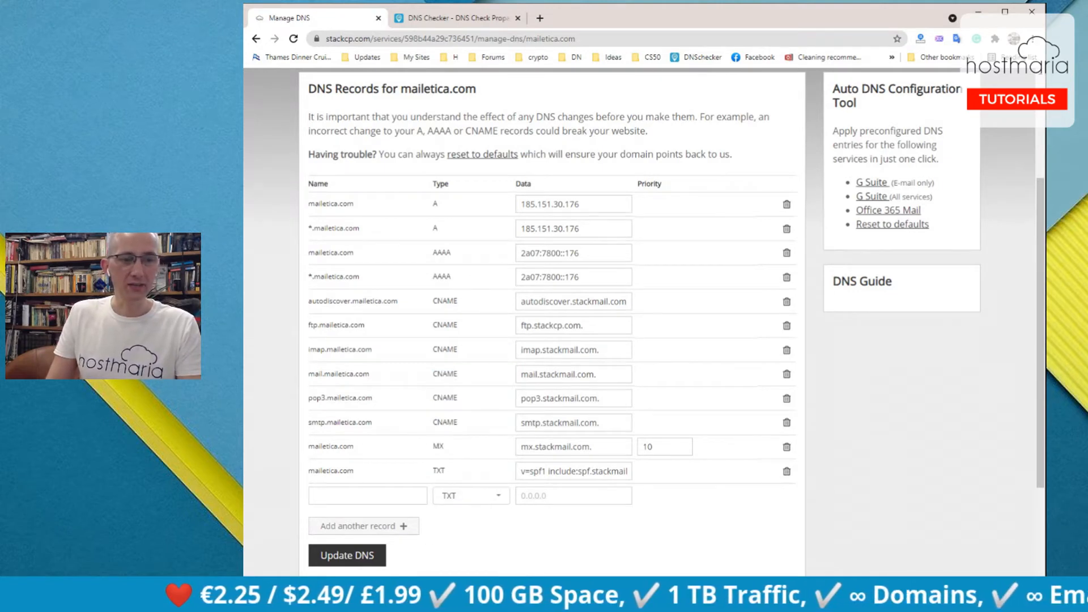
pyautogui.click(567, 496)
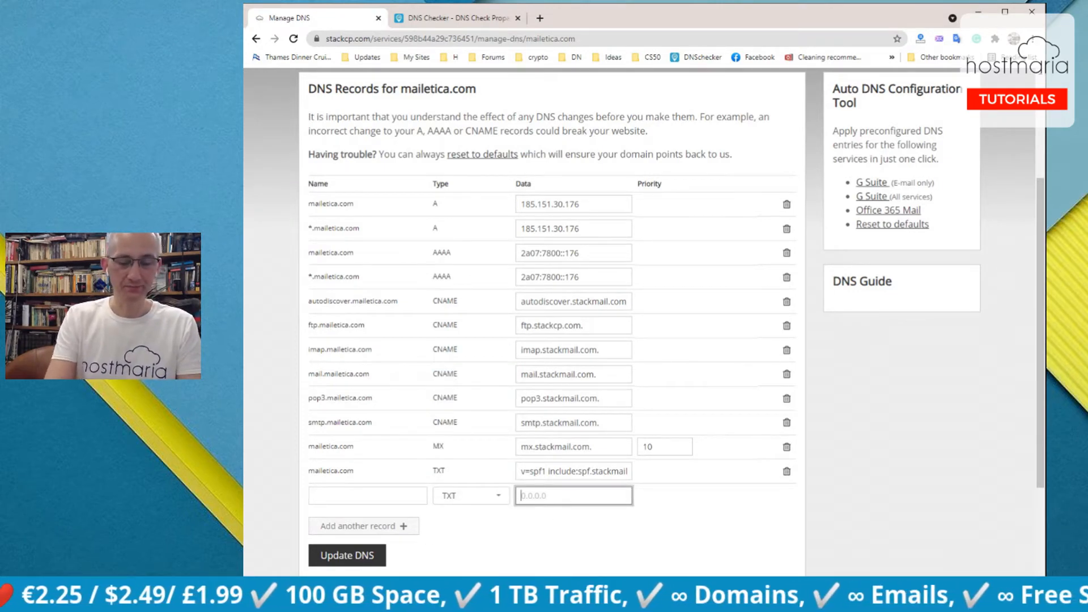
pyautogui.write('veri')
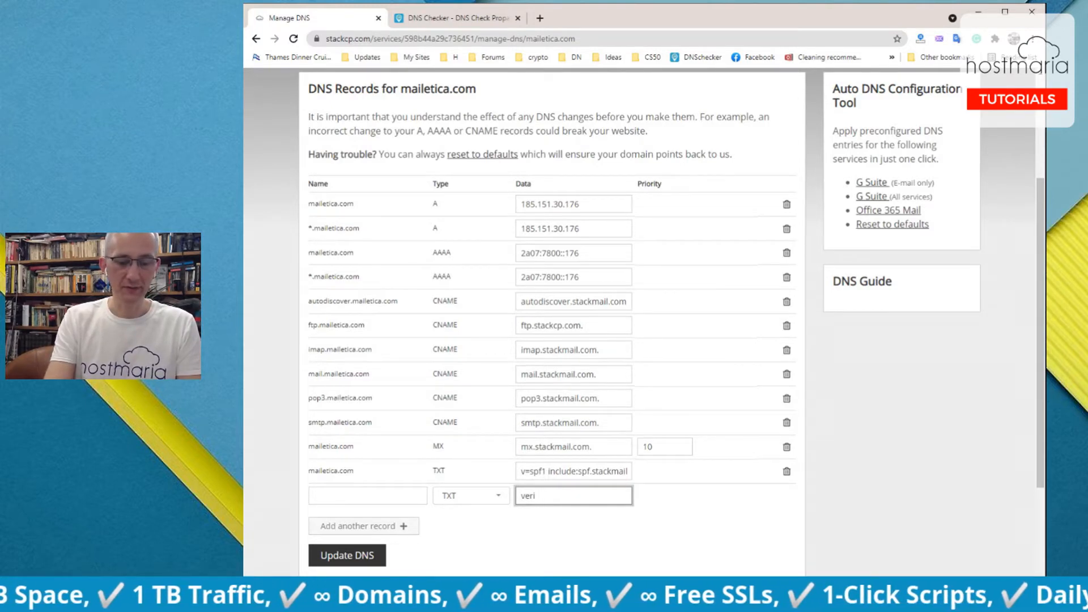
pyautogui.write('fytext')
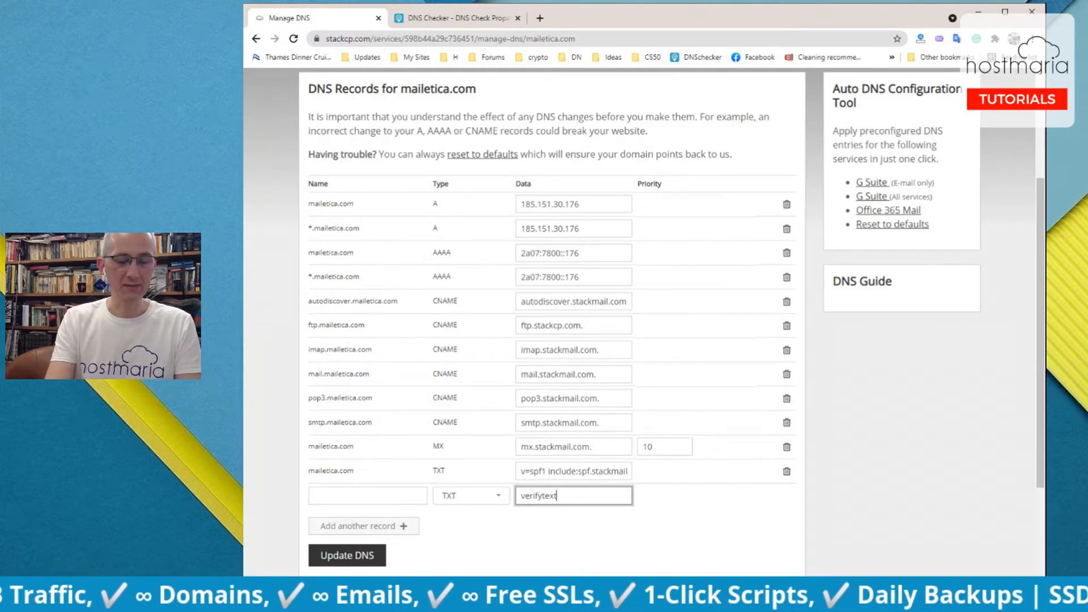
pyautogui.write('2')
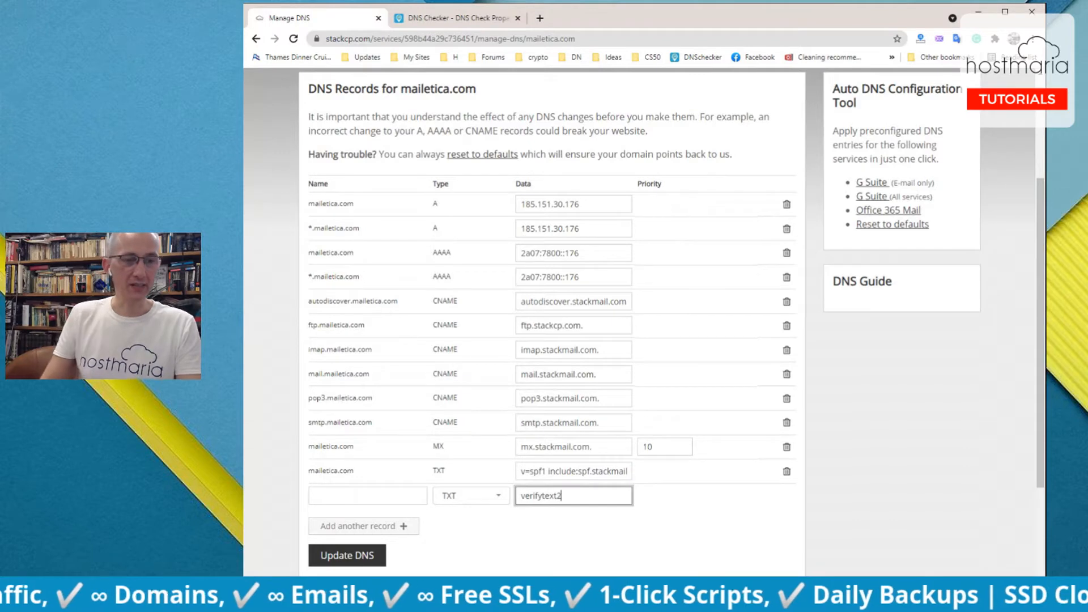
pyautogui.click(367, 555)
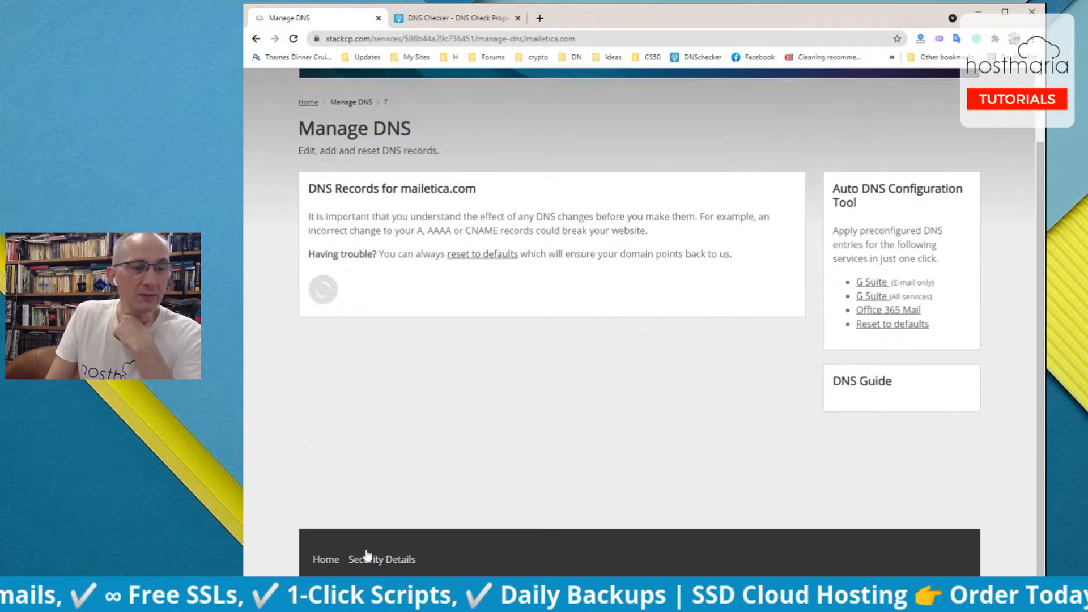
# Delete the verifytext2 TXT record and save the zone again
pyautogui.scroll(-5, 691, 380)
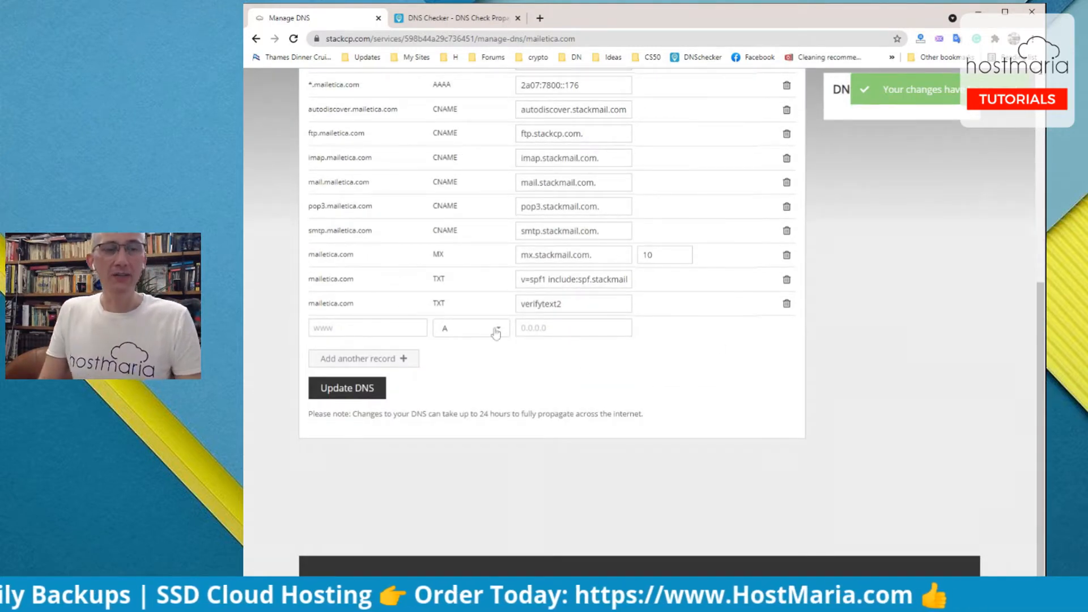
pyautogui.scroll(1, 570, 427)
pyautogui.scroll(1, 569, 426)
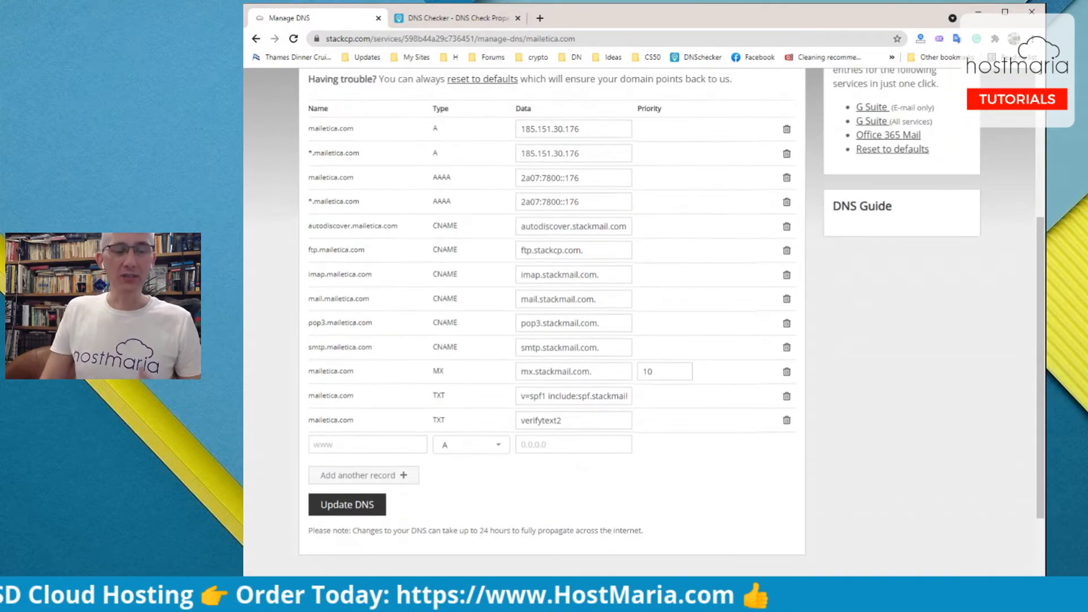
pyautogui.click(786, 420)
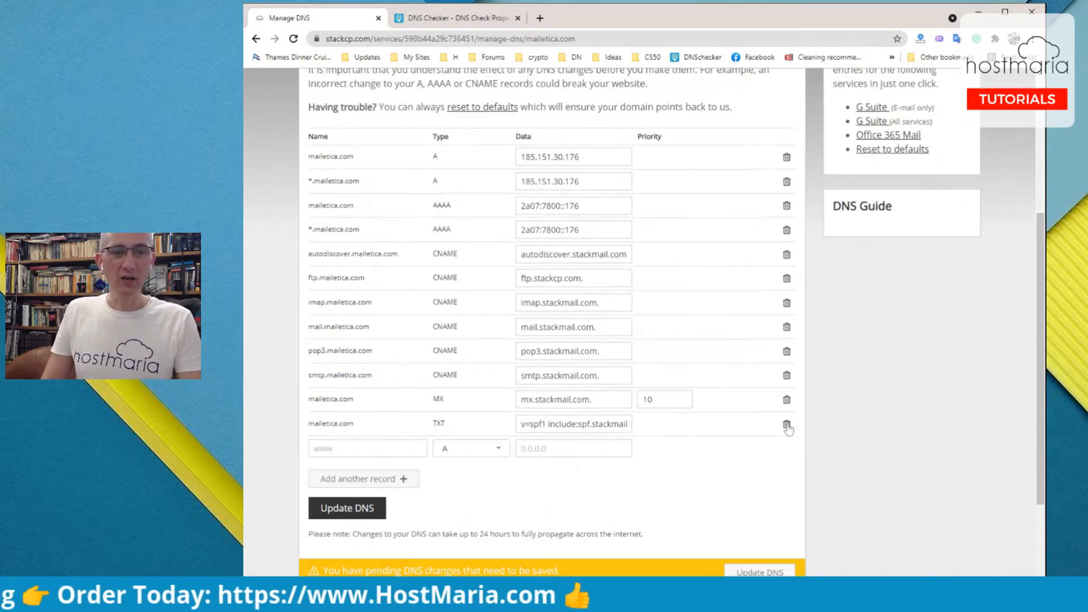
pyautogui.click(348, 509)
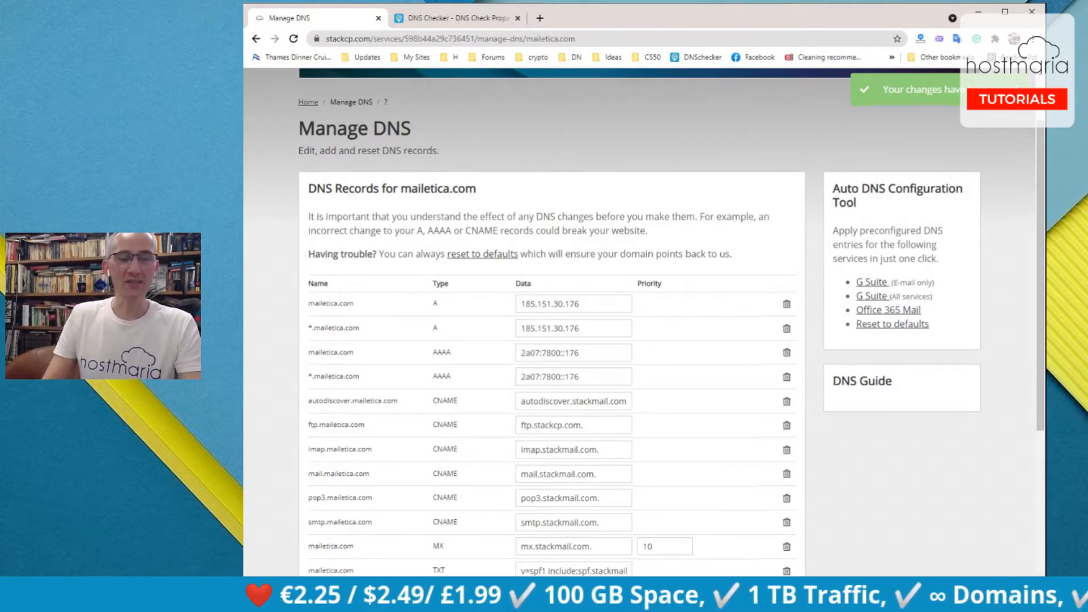
pyautogui.scroll(-2, 861, 487)
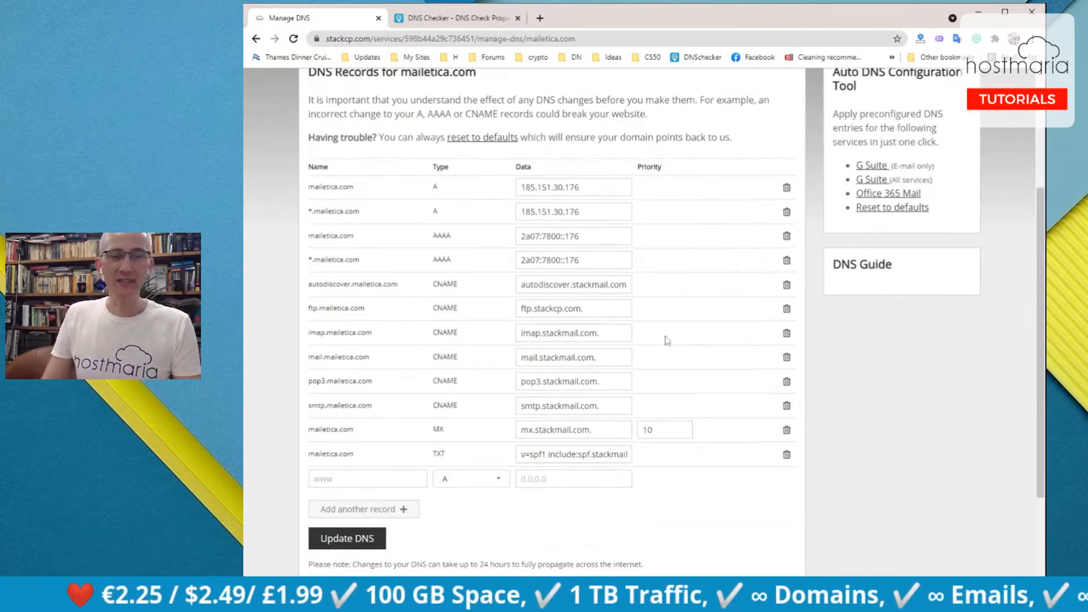
pyautogui.scroll(1, 702, 342)
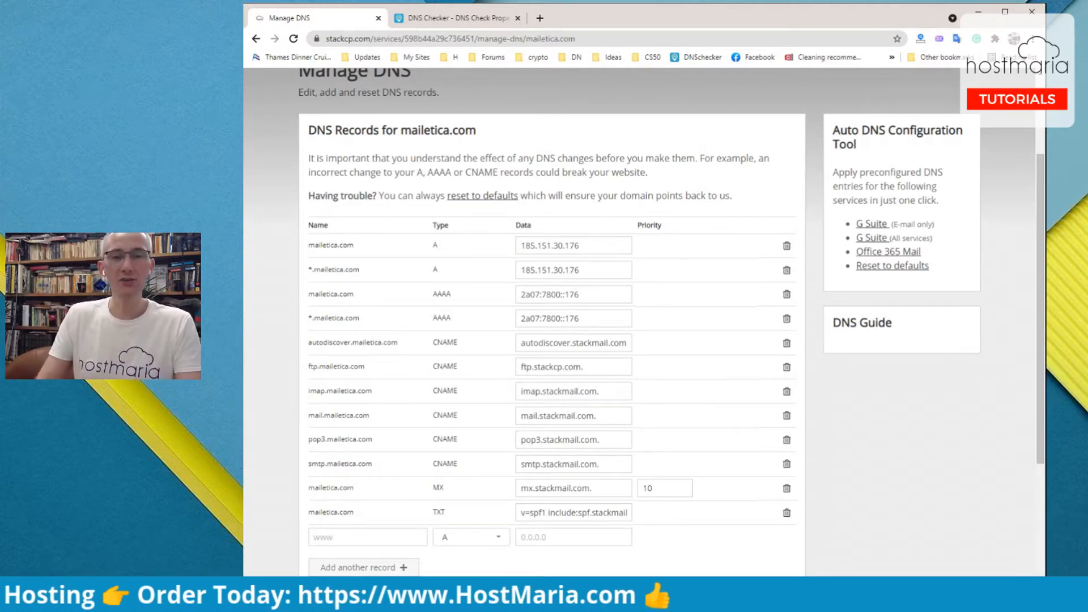
# Apply G Suite email-only DNS: five Google MX records, ghs.googlehosted.com mail record, and SPF TXT
pyautogui.click(875, 225)
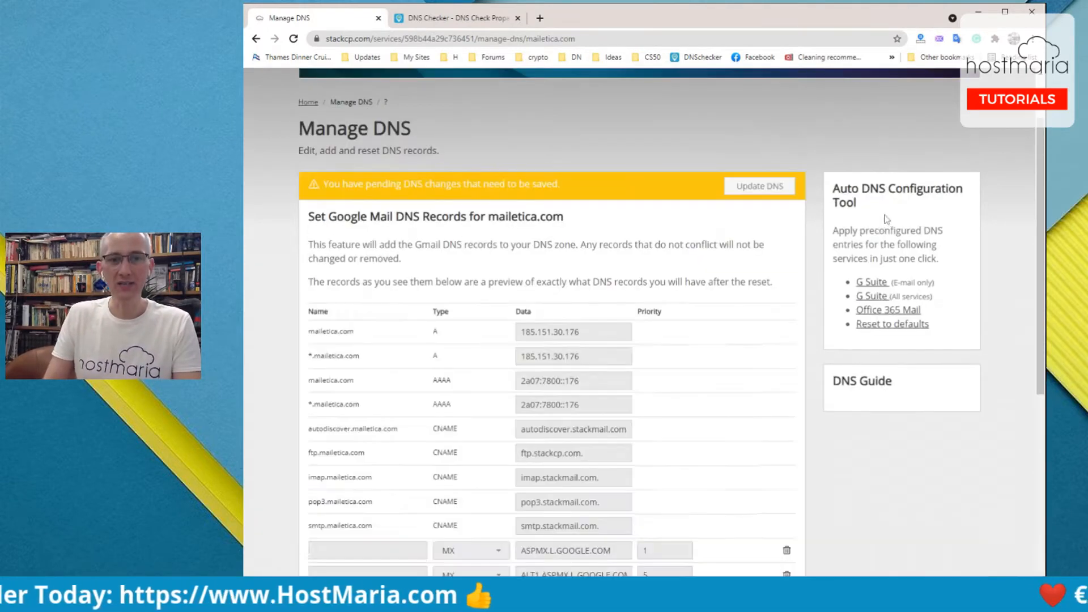
pyautogui.scroll(-4, 762, 227)
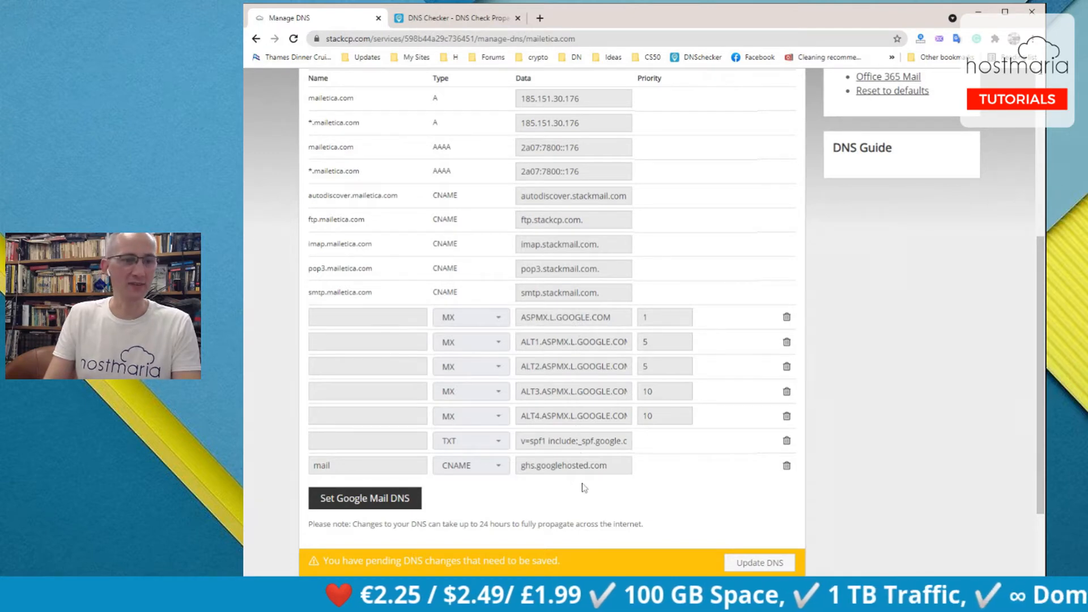
pyautogui.click(334, 506)
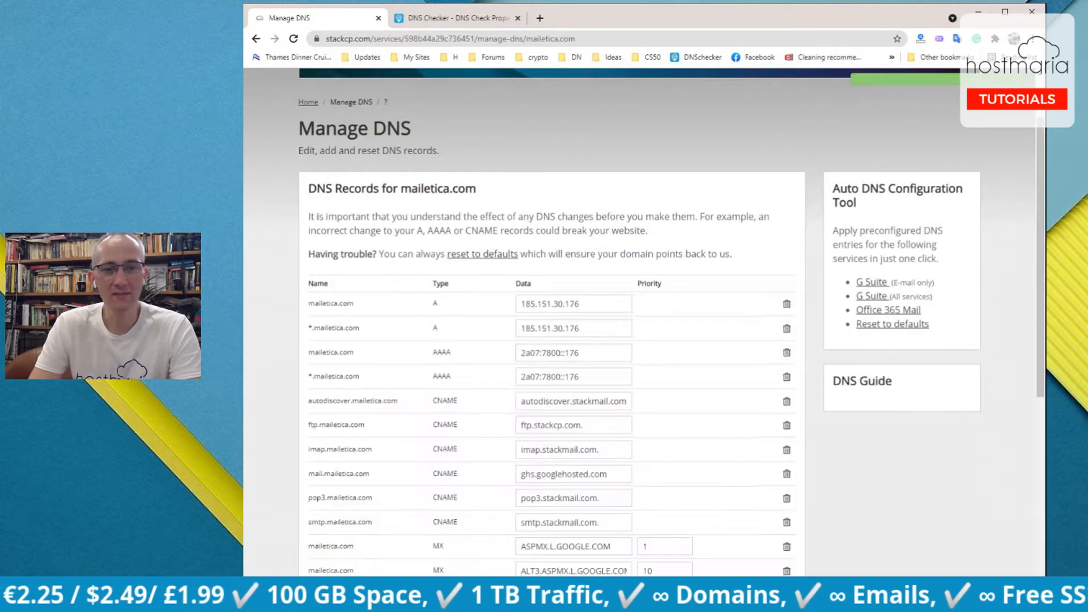
pyautogui.scroll(-4, 457, 338)
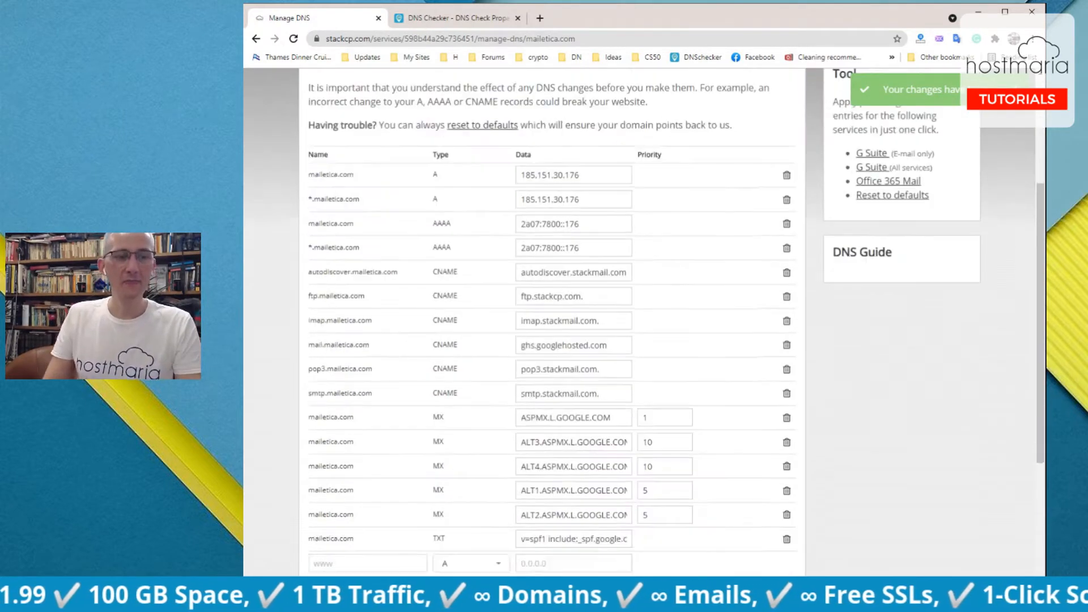
pyautogui.scroll(2, 646, 316)
pyautogui.scroll(-1, 661, 308)
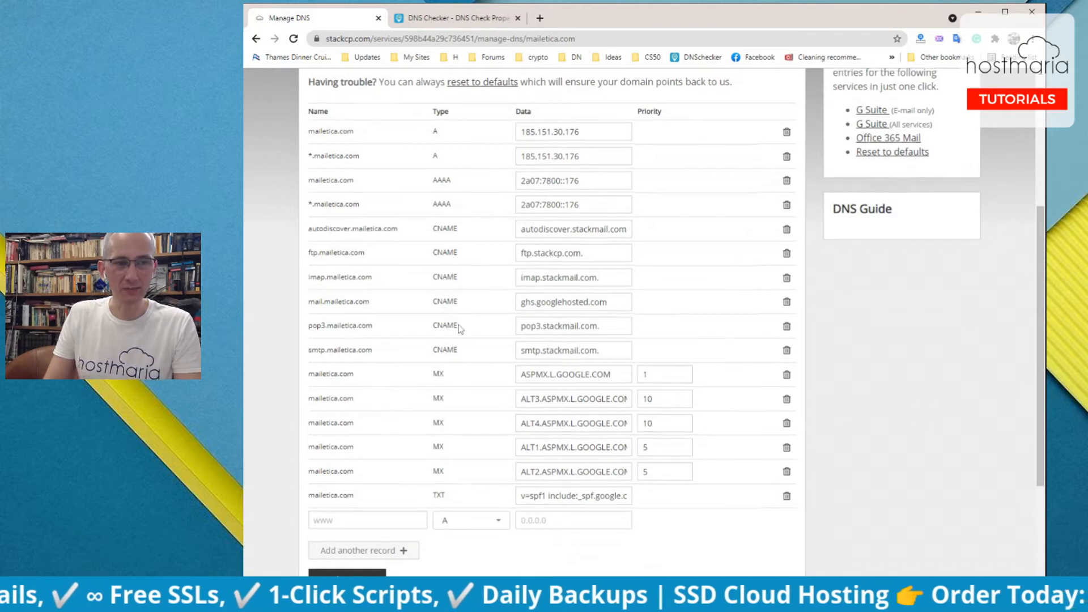
pyautogui.scroll(1, 460, 324)
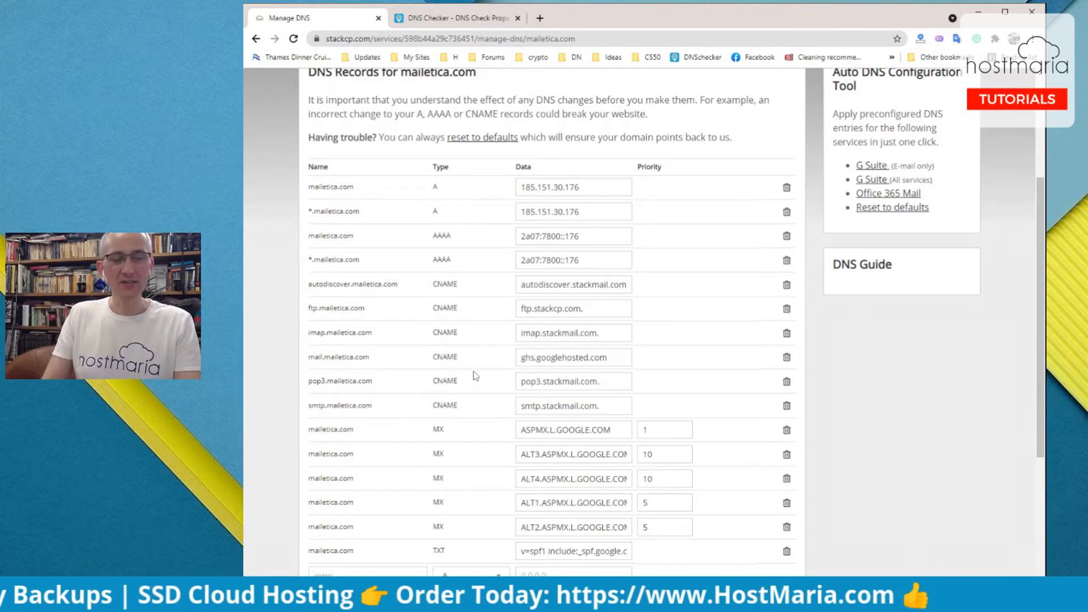
pyautogui.scroll(1, 493, 307)
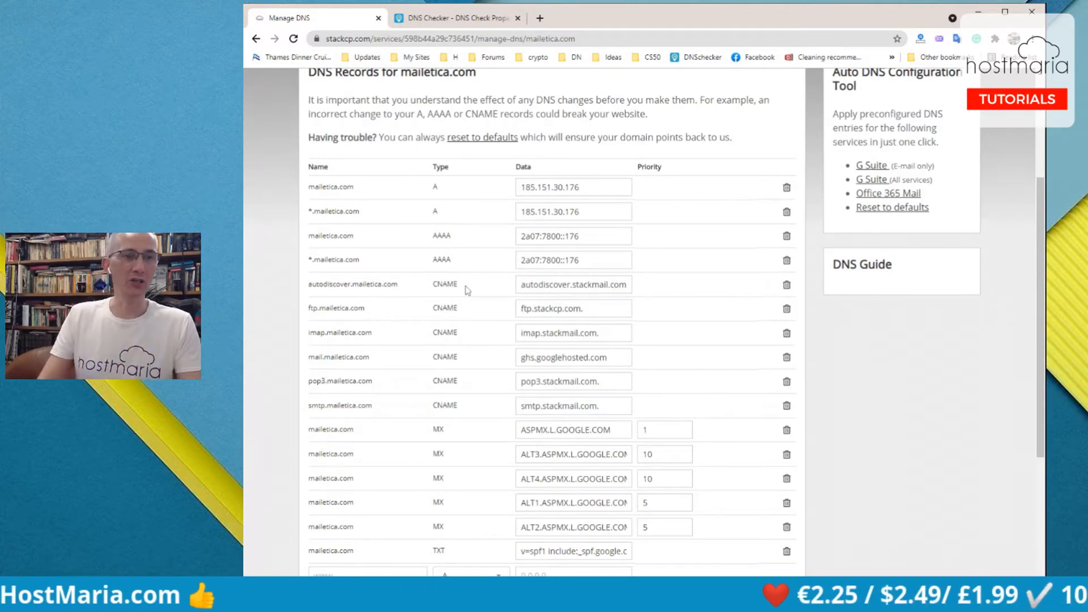
pyautogui.scroll(2, 468, 292)
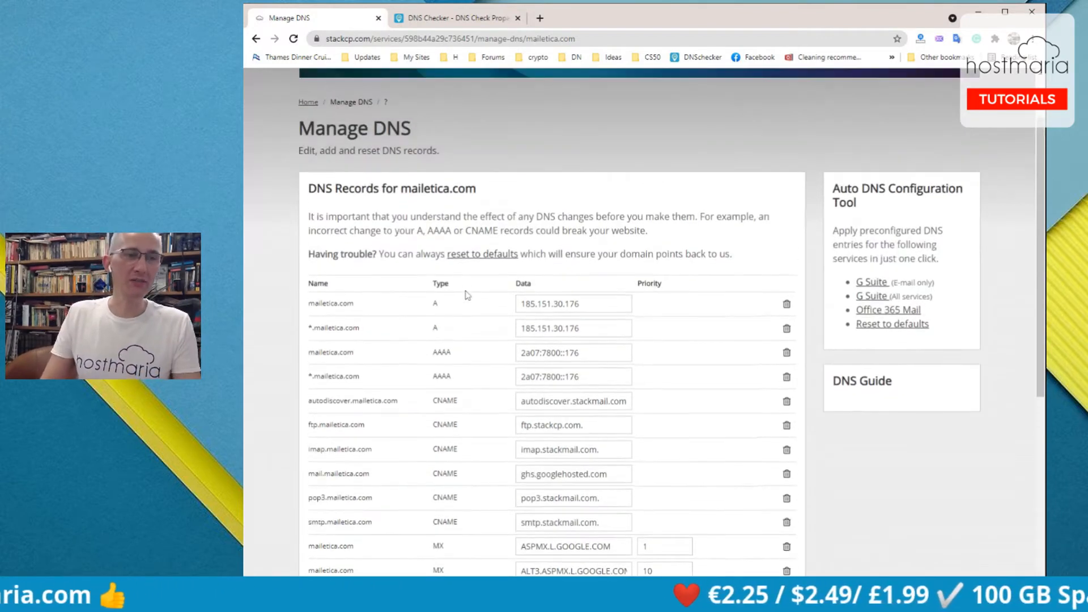
pyautogui.click(309, 103)
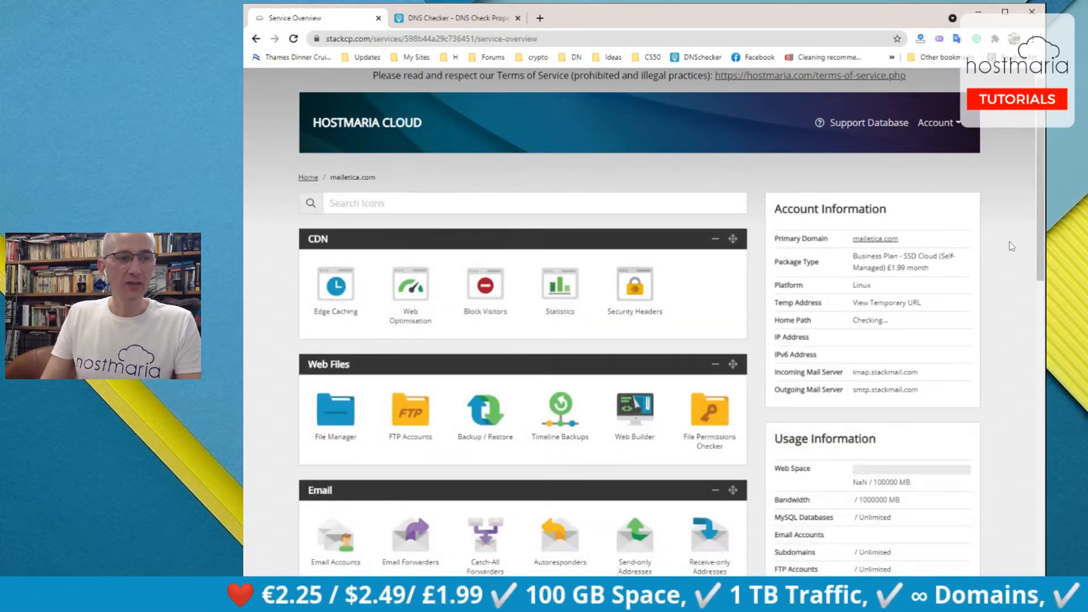
pyautogui.scroll(-6, 1006, 244)
pyautogui.scroll(5, 1009, 247)
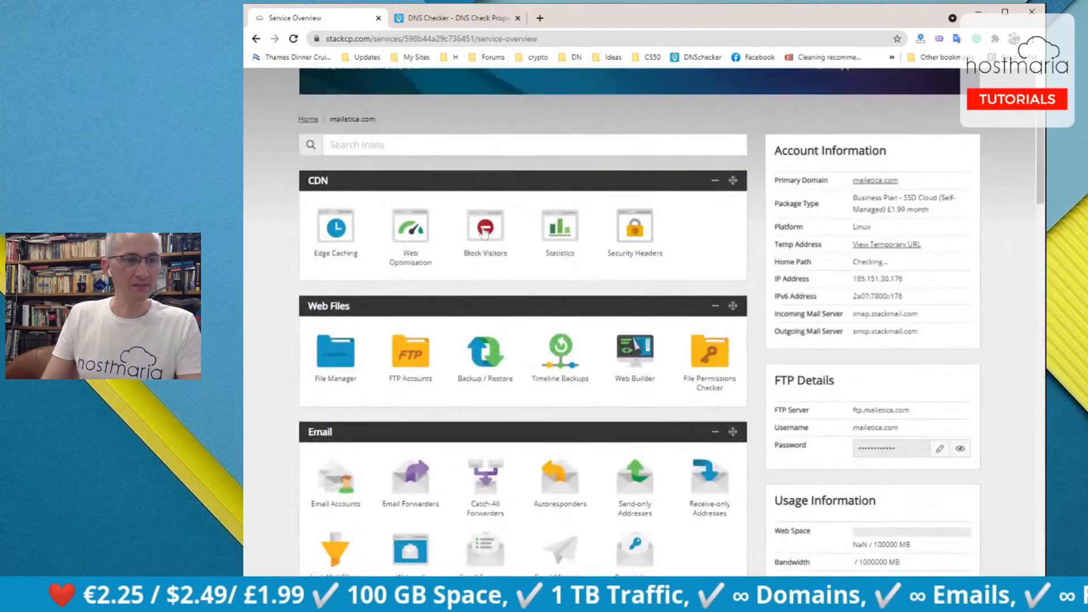
pyautogui.scroll(-5, 584, 339)
pyautogui.scroll(-4, 556, 363)
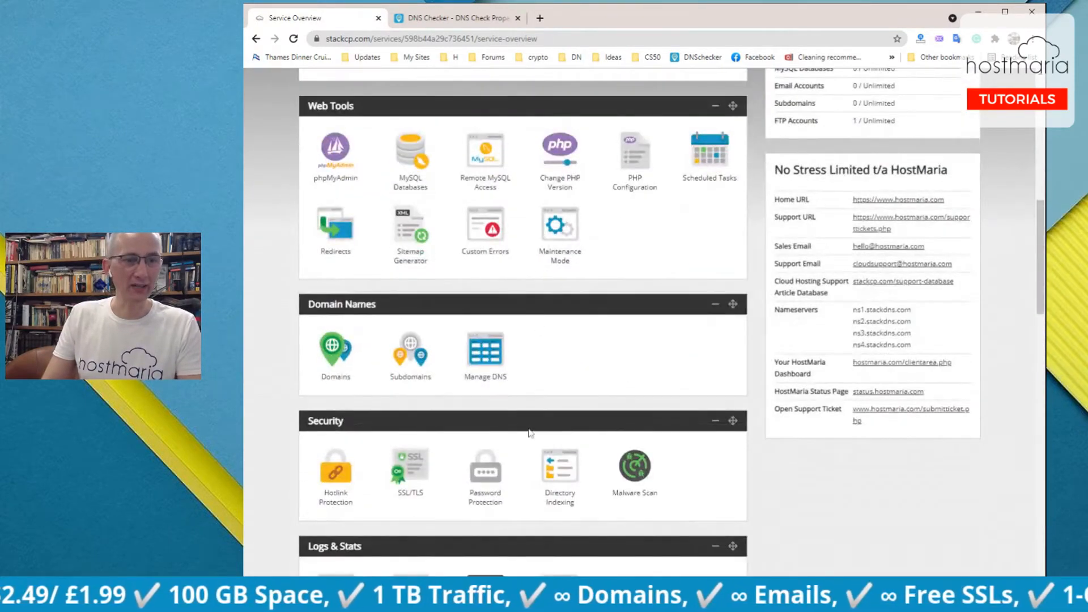
pyautogui.scroll(-2, 520, 378)
pyautogui.click(494, 243)
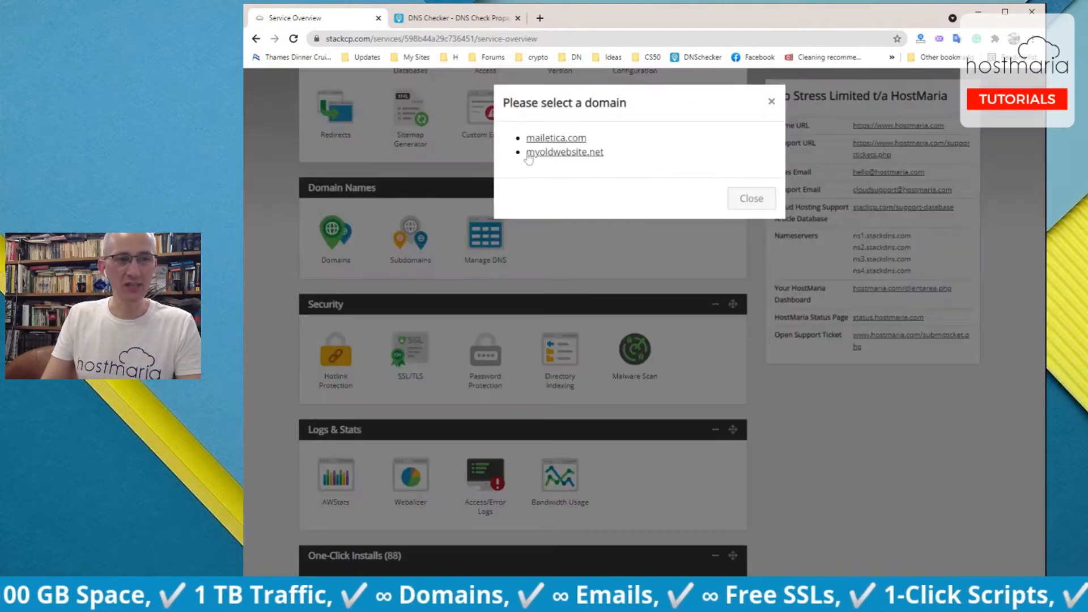
pyautogui.click(553, 138)
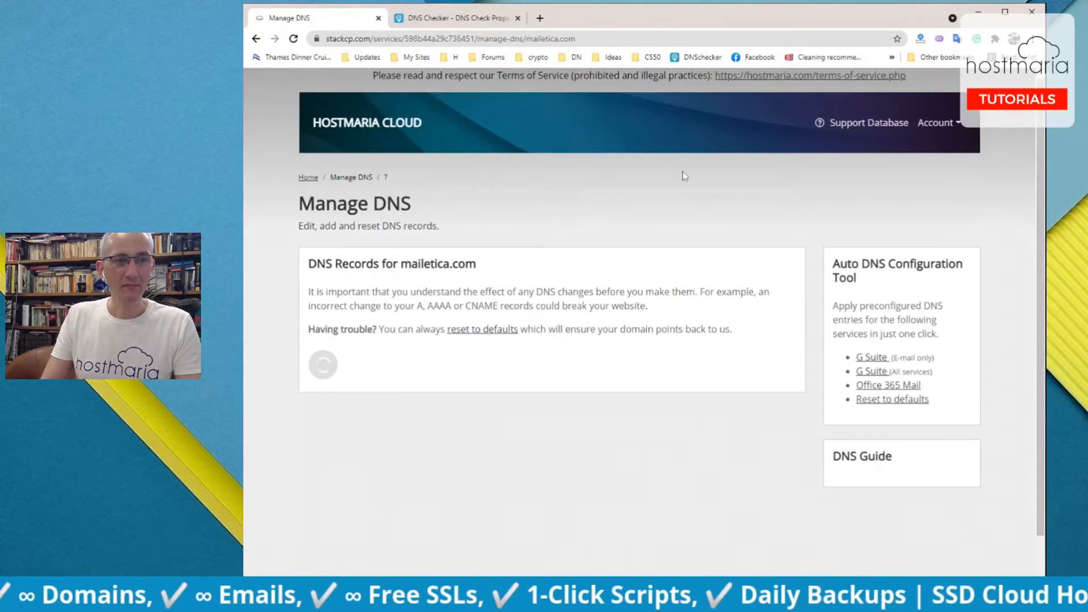
# Restore mailetica.com's default DNS records: StackMail mail CNAME, MX priority 10 and SPF TXT
pyautogui.scroll(-1, 728, 227)
pyautogui.scroll(-1, 729, 228)
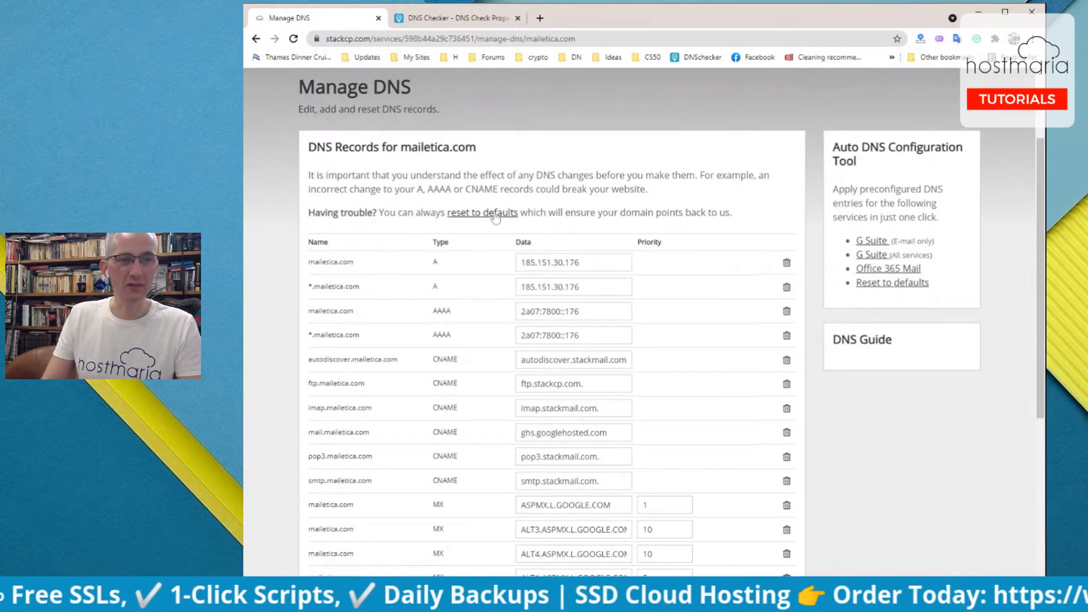
pyautogui.scroll(-4, 748, 344)
pyautogui.scroll(10, 766, 291)
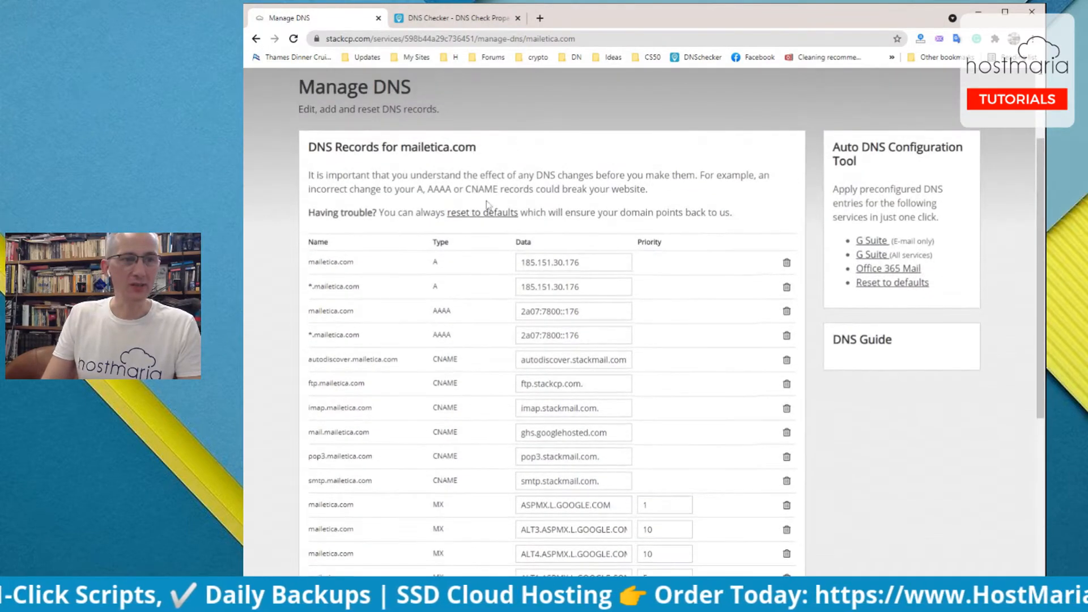
pyautogui.click(485, 213)
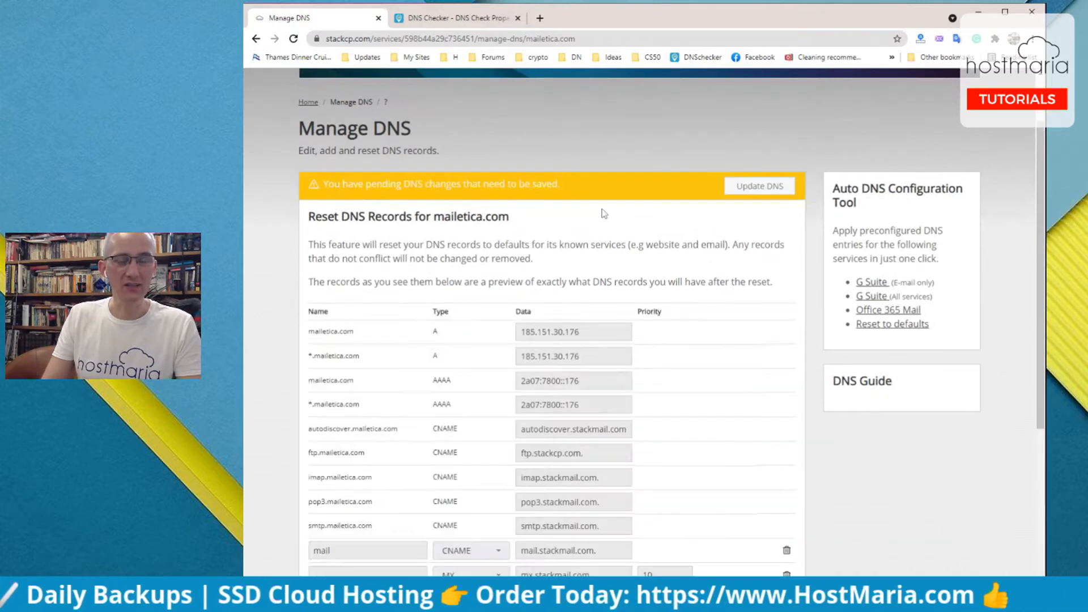
pyautogui.scroll(-4, 604, 213)
pyautogui.scroll(1, 690, 194)
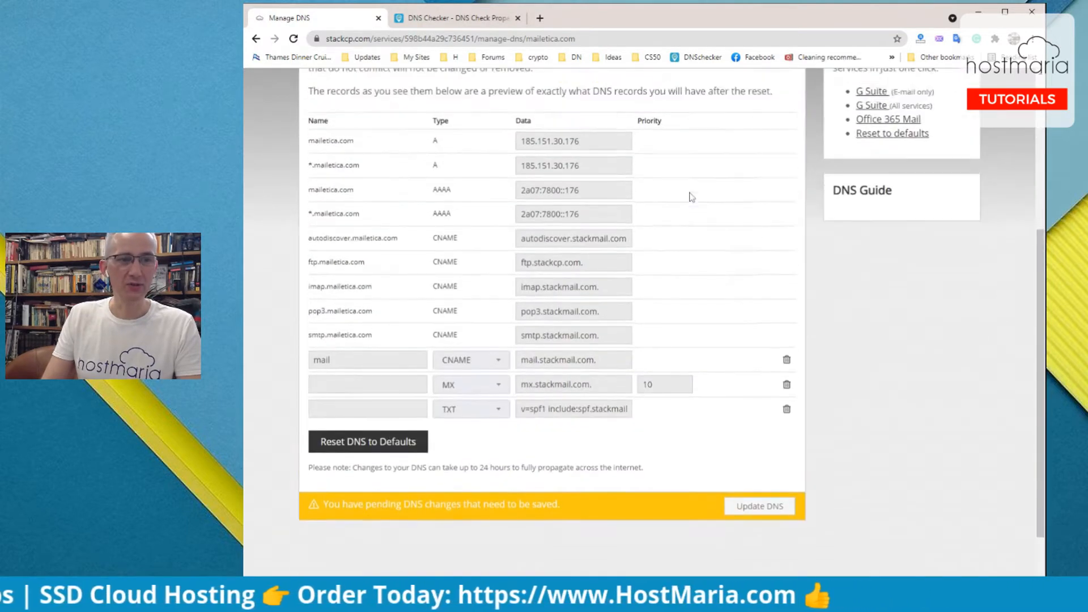
pyautogui.click(354, 459)
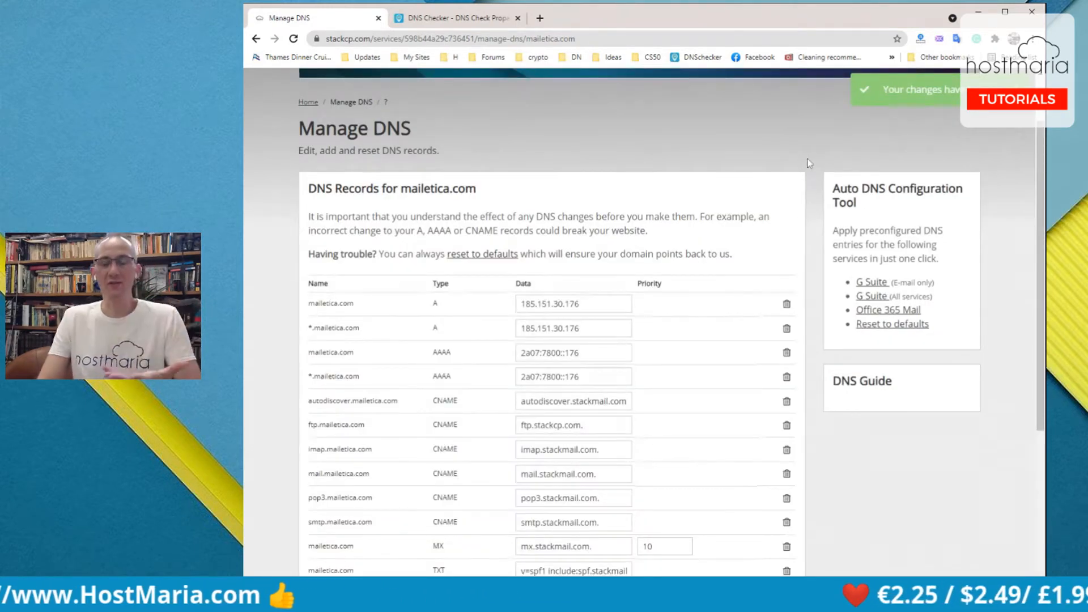
pyautogui.scroll(-3, 794, 163)
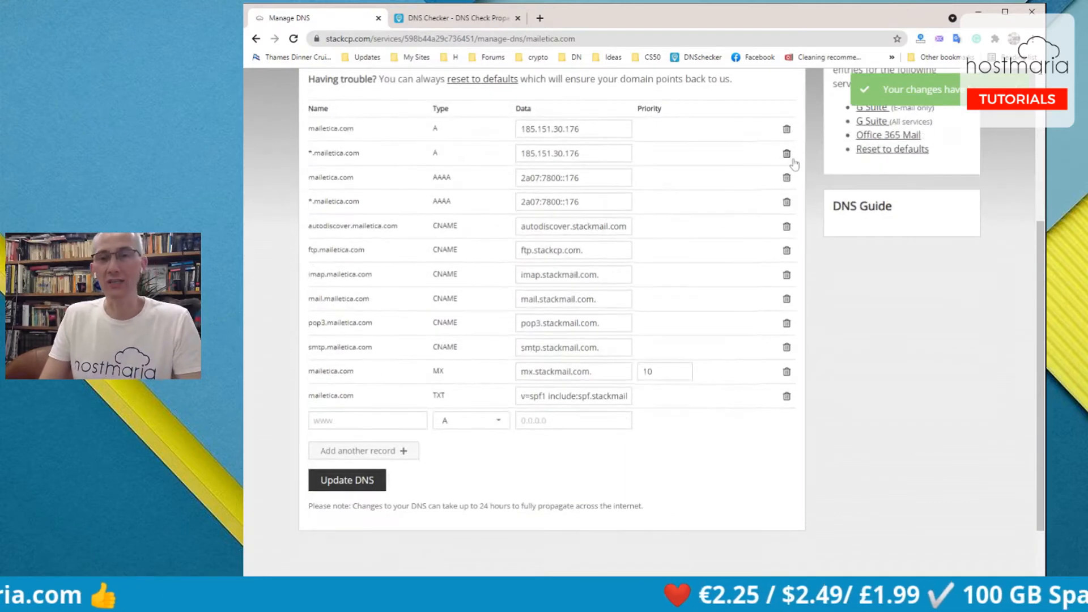
pyautogui.scroll(4, 794, 164)
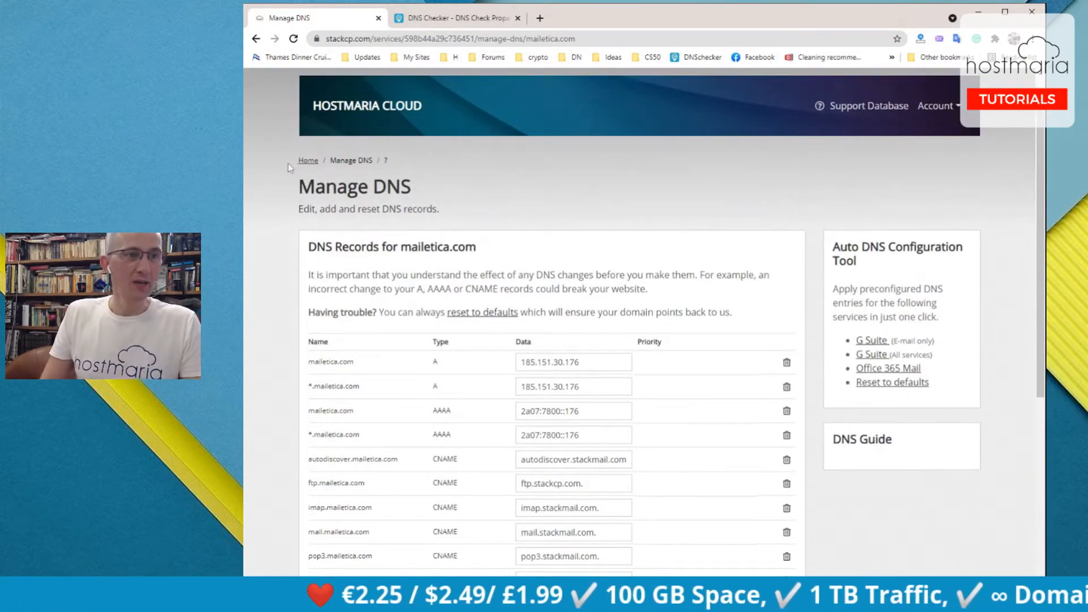
pyautogui.click(307, 162)
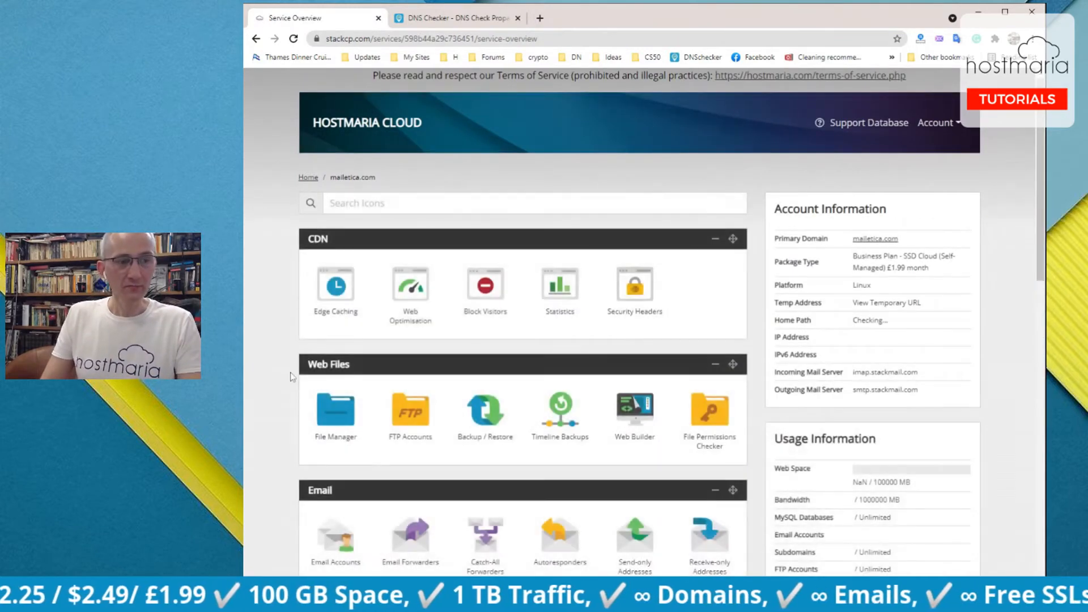
pyautogui.scroll(-2, 303, 374)
pyautogui.scroll(-1, 306, 377)
pyautogui.click(347, 375)
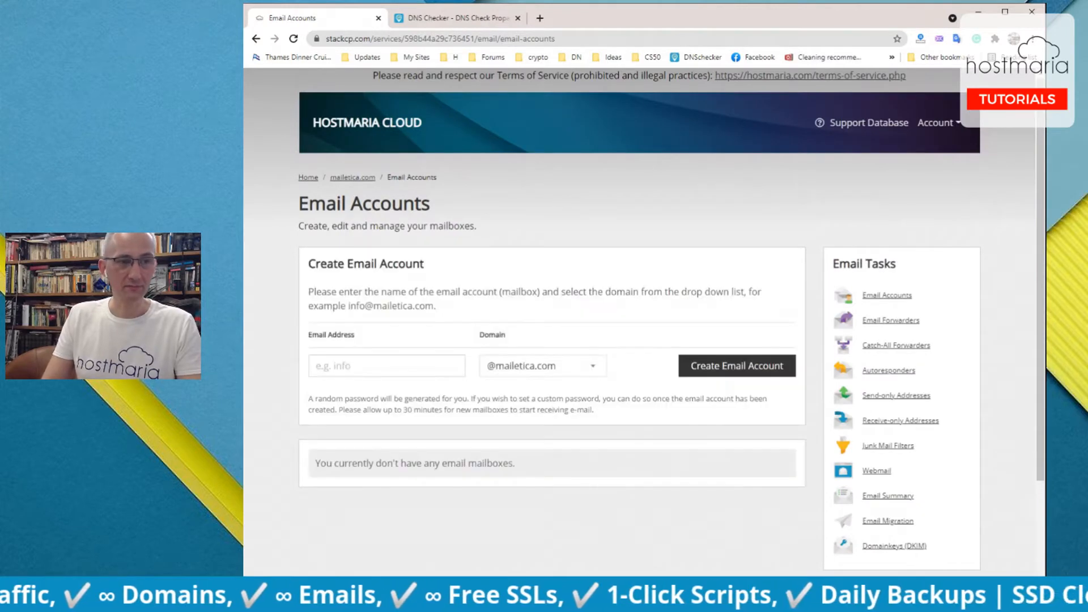
pyautogui.click(391, 366)
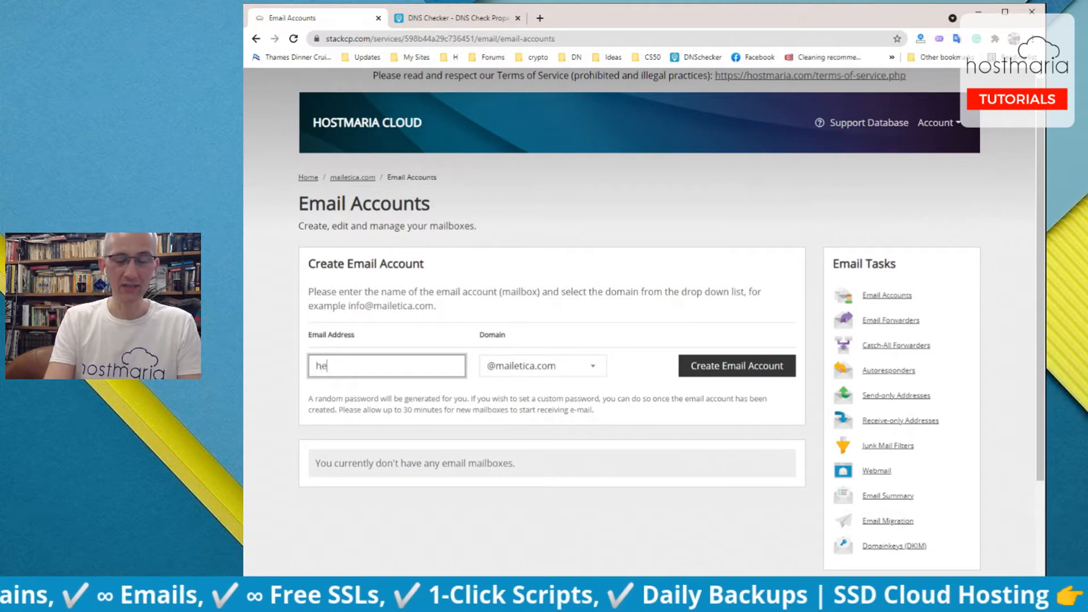
pyautogui.click(749, 373)
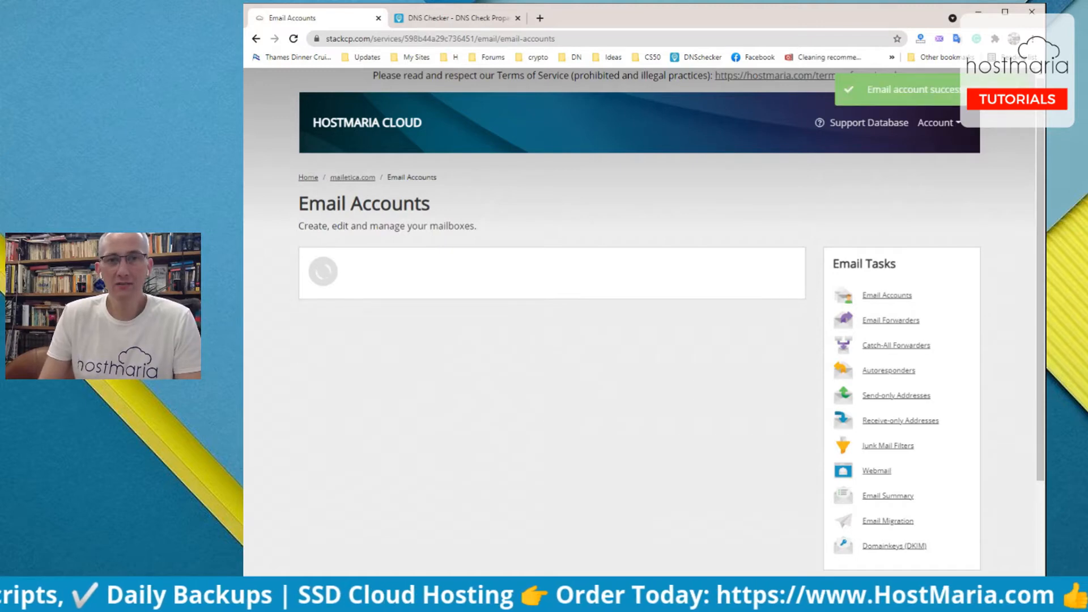
# Replace the mailbox's generated password with a custom password and save it
pyautogui.scroll(-3, 755, 306)
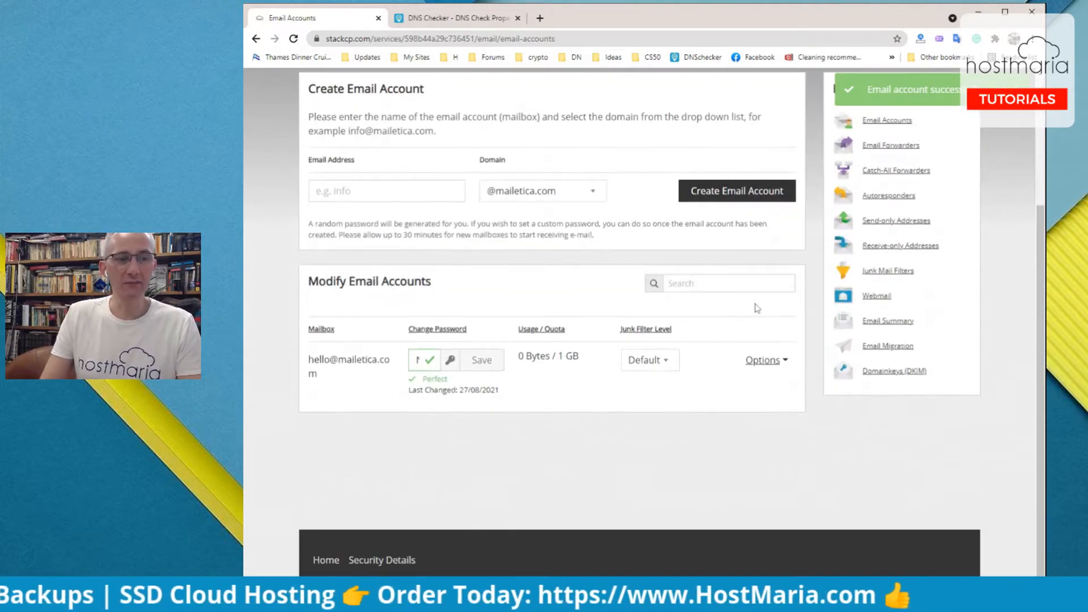
pyautogui.hotkey('ctrl', '-')
pyautogui.hotkey('ctrl', '-')
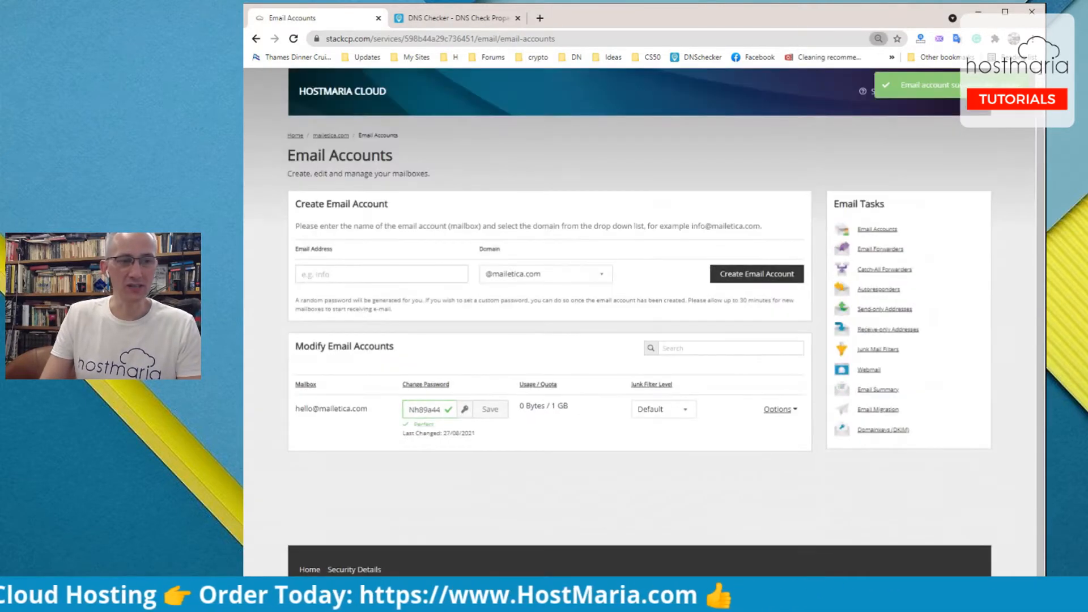
pyautogui.moveTo(409, 410); pyautogui.dragTo(461, 415)
pyautogui.click(488, 466)
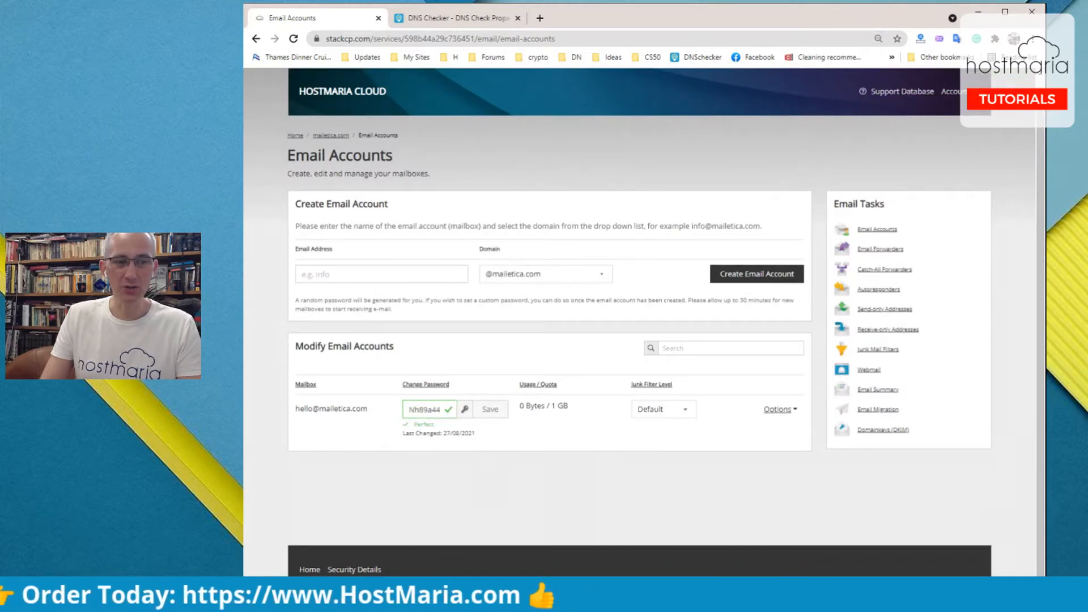
pyautogui.moveTo(408, 410); pyautogui.dragTo(562, 416)
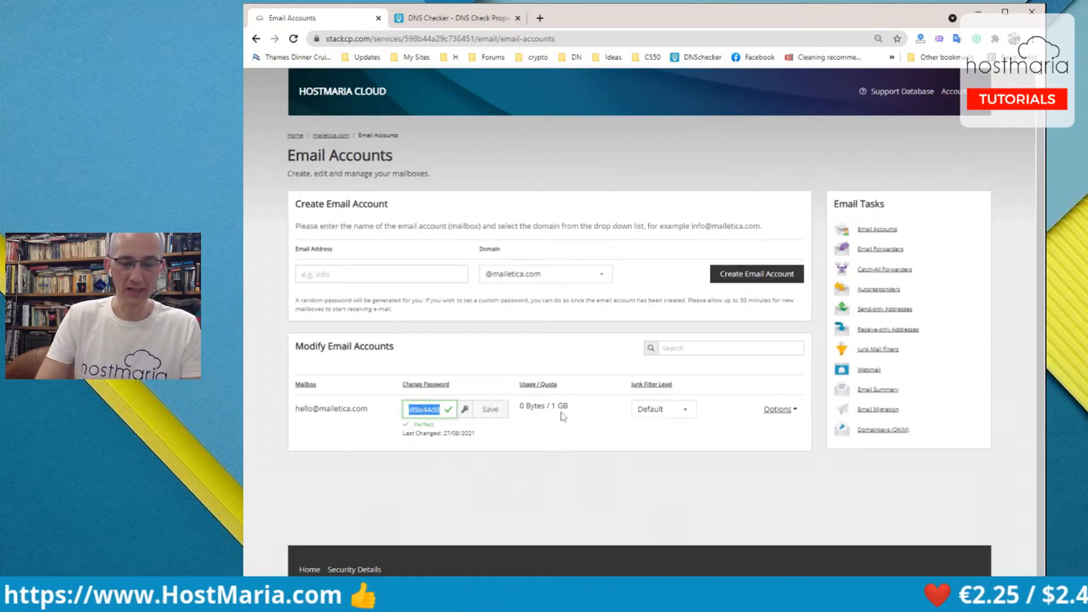
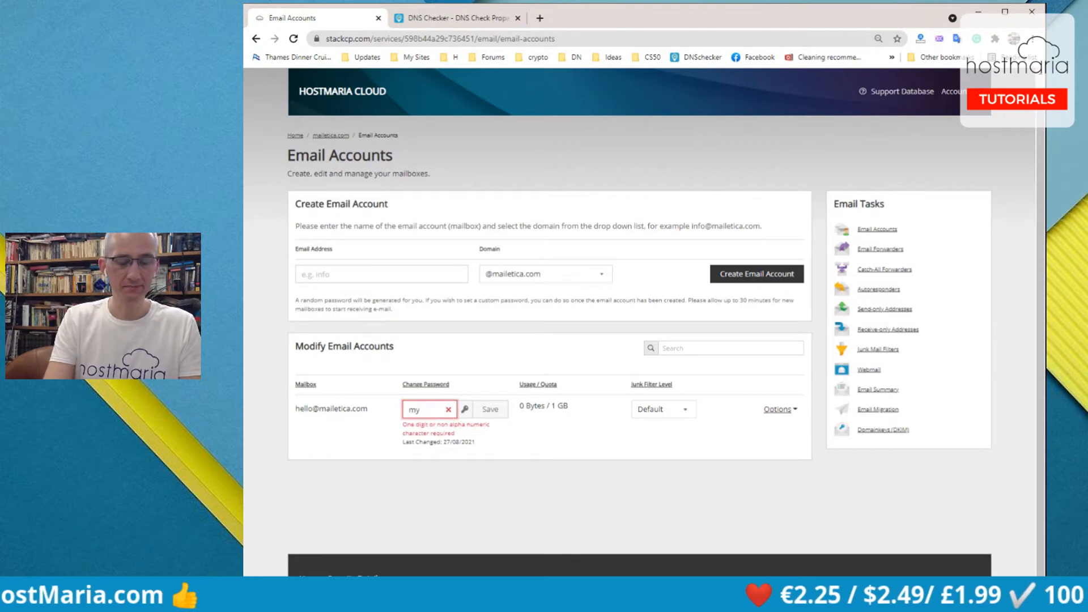
pyautogui.press('BackSpace')
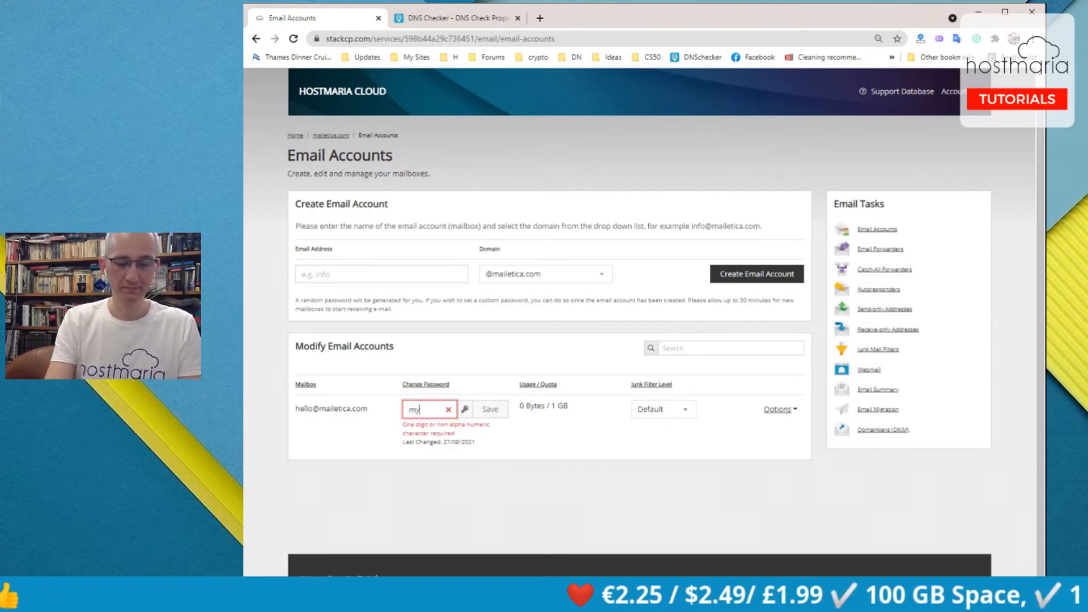
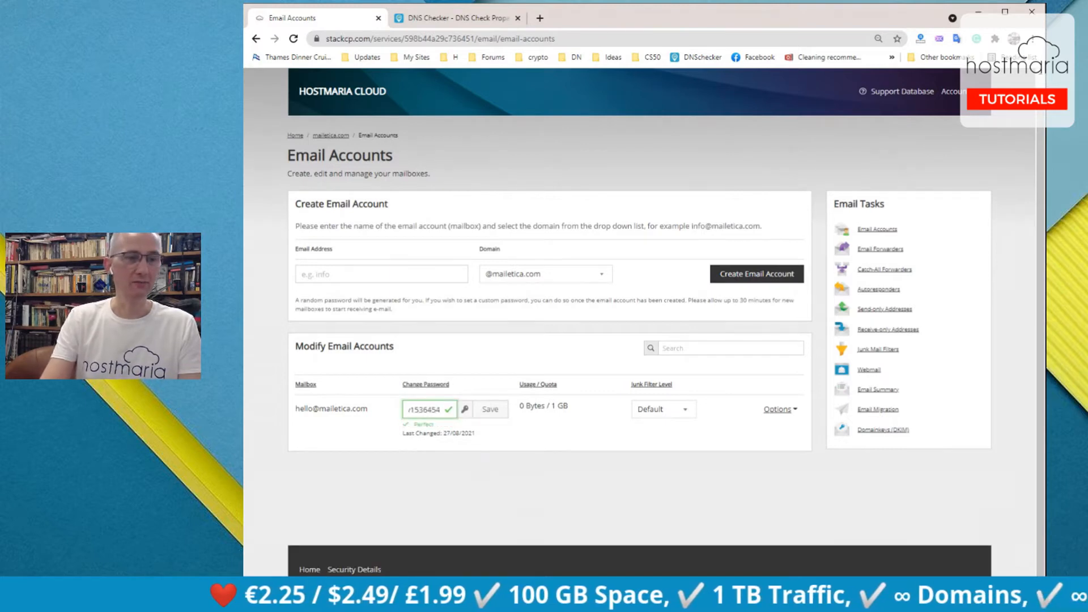
pyautogui.click(491, 414)
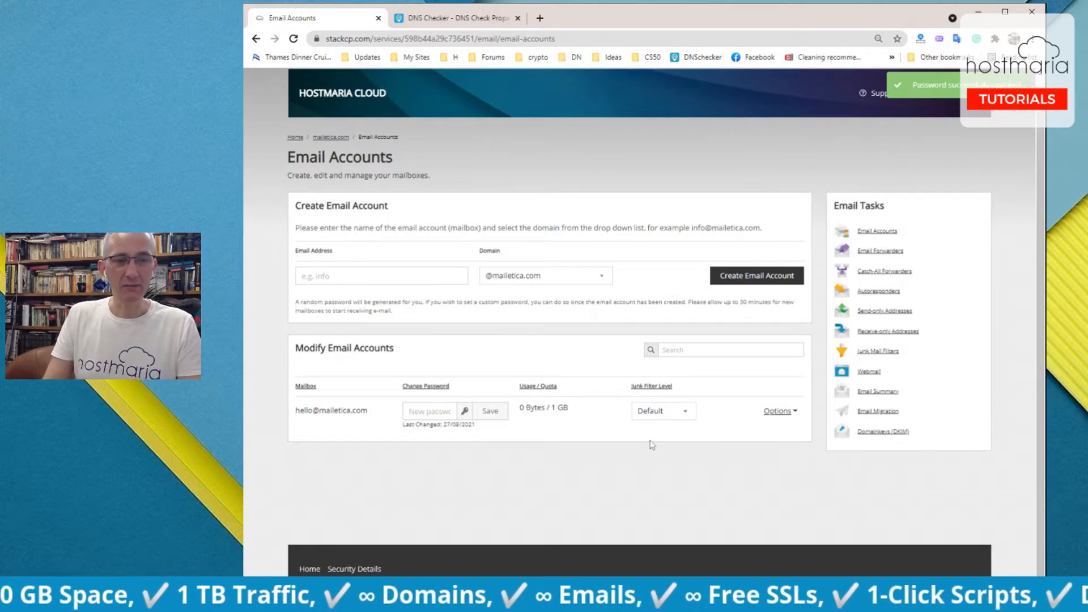
pyautogui.click(778, 412)
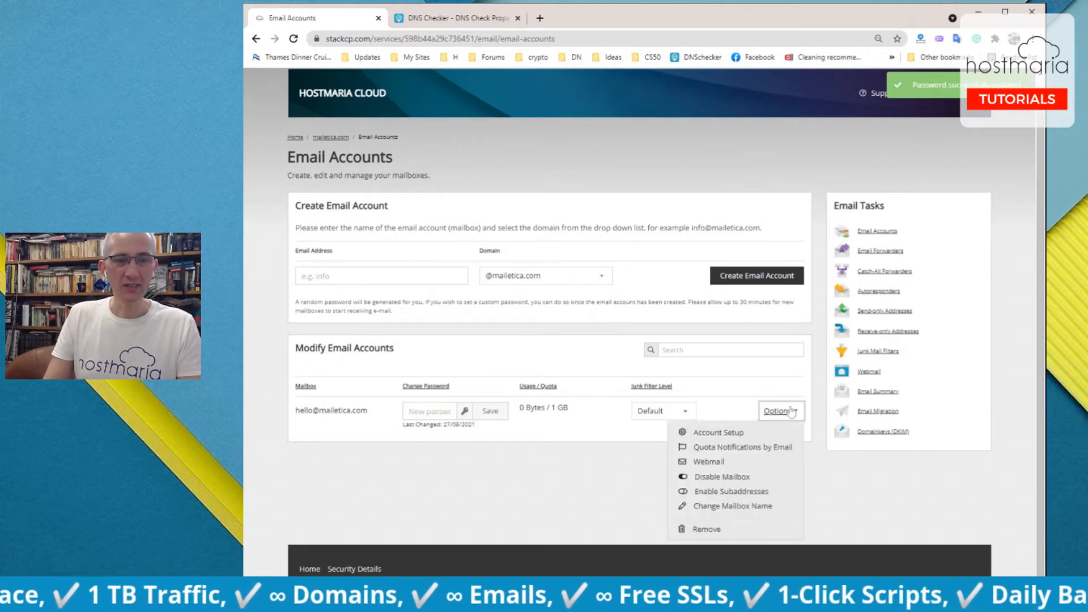
pyautogui.click(713, 463)
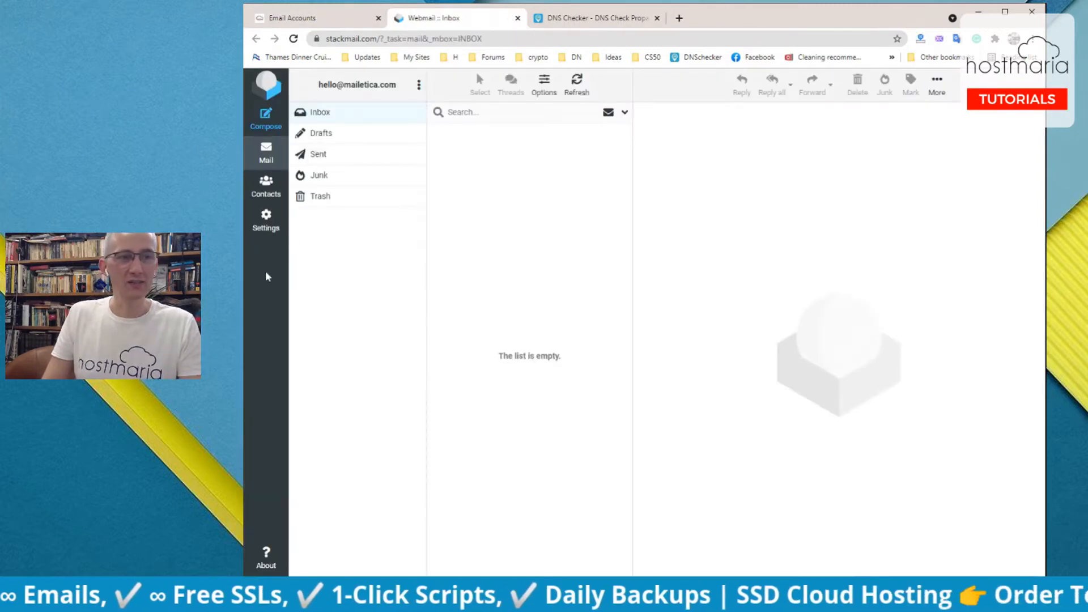
pyautogui.click(517, 18)
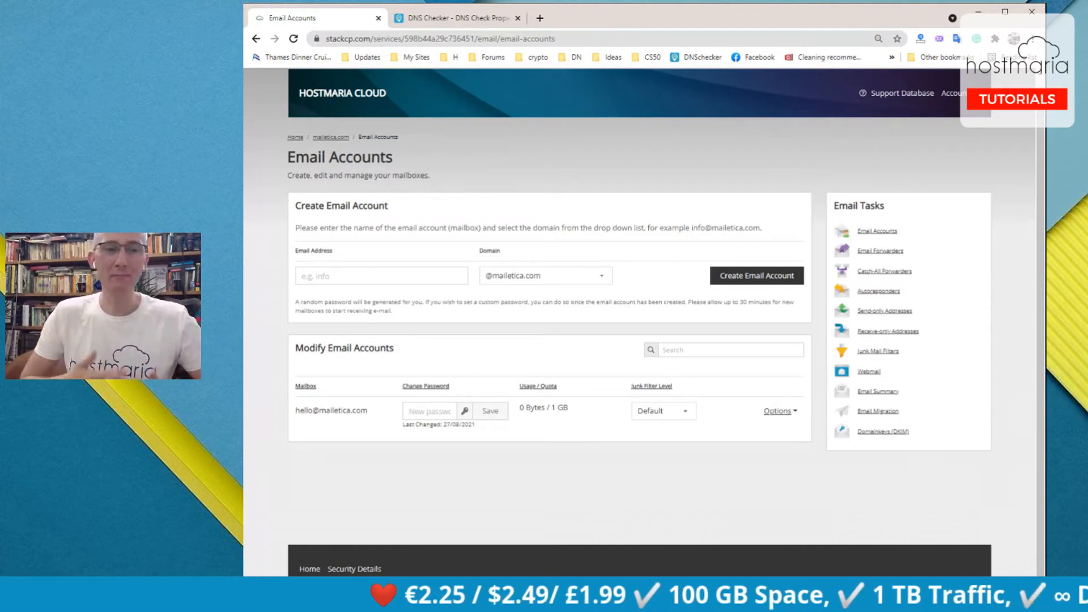
# Go back to mailetica.com's service overview and bring the 88-app One-Click Installs grid into view
pyautogui.click(331, 138)
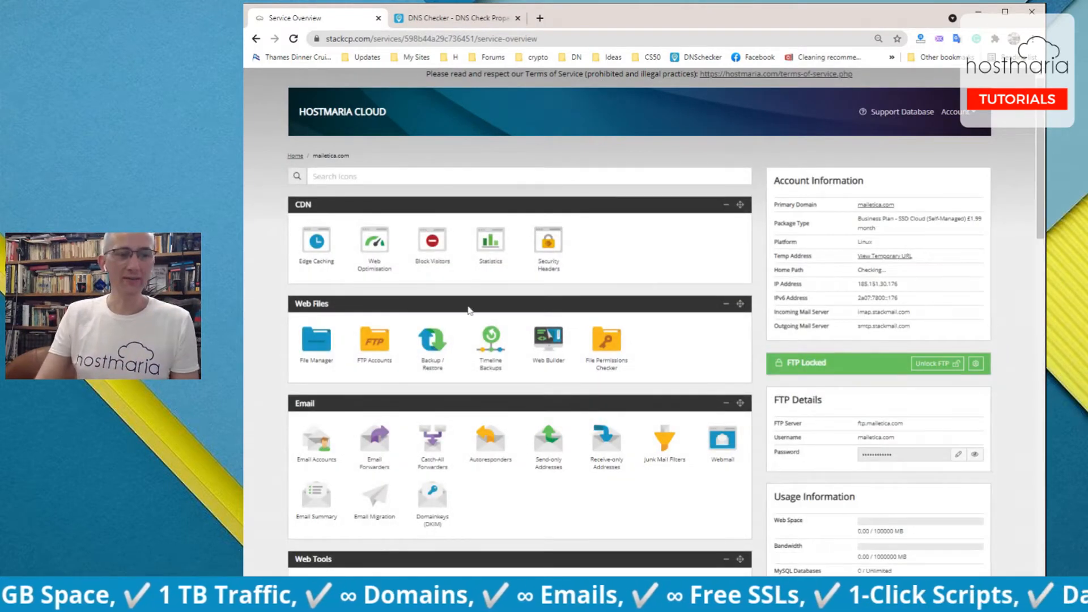
pyautogui.scroll(-3, 468, 309)
pyautogui.scroll(1, 475, 315)
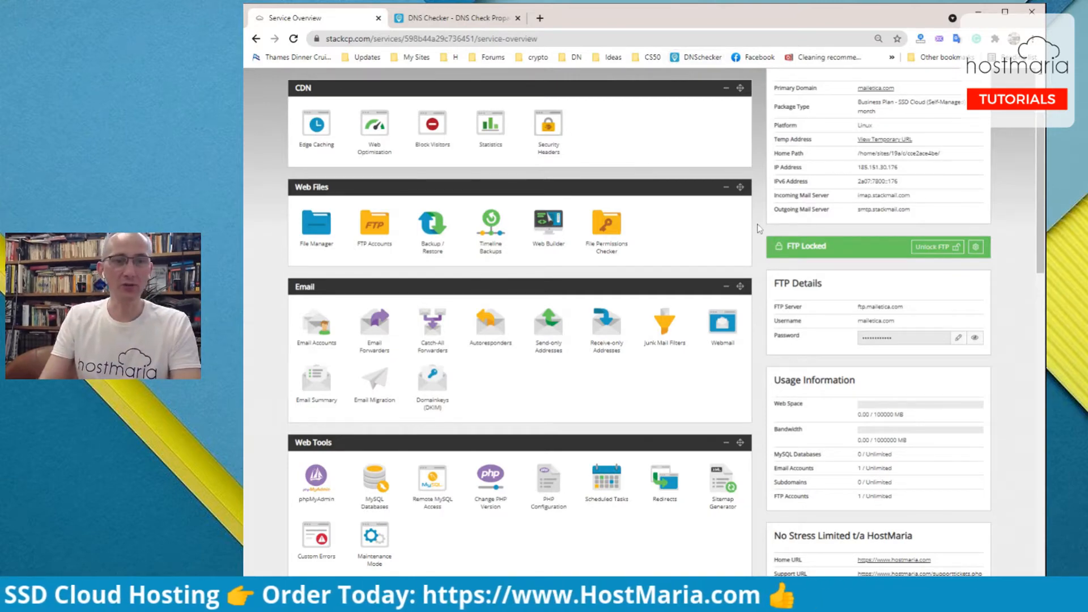
pyautogui.scroll(-1, 761, 237)
pyautogui.scroll(-5, 761, 237)
pyautogui.scroll(-4, 696, 311)
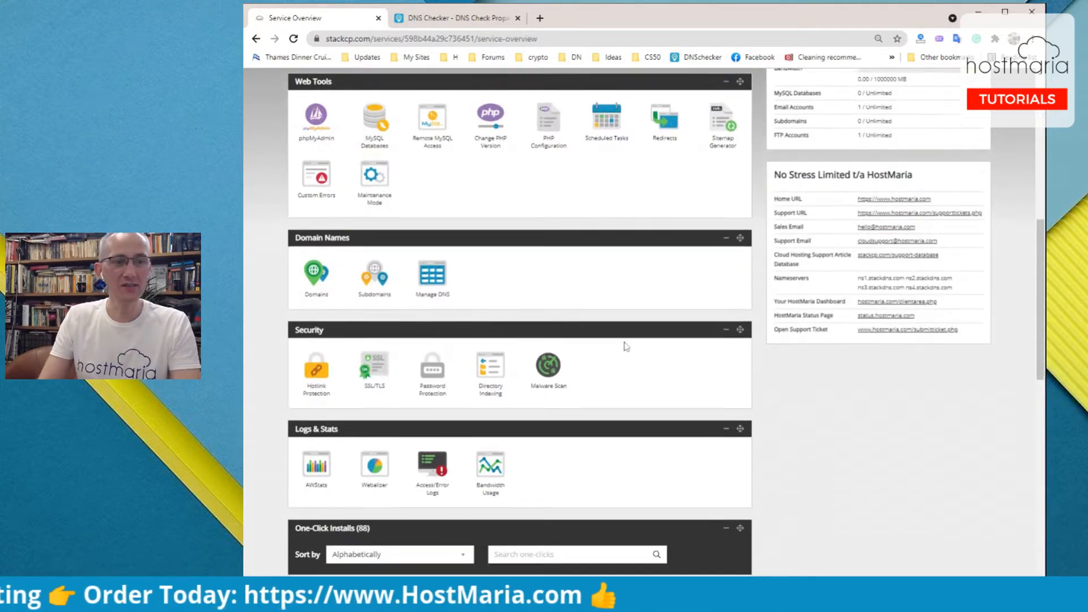
pyautogui.scroll(-4, 642, 343)
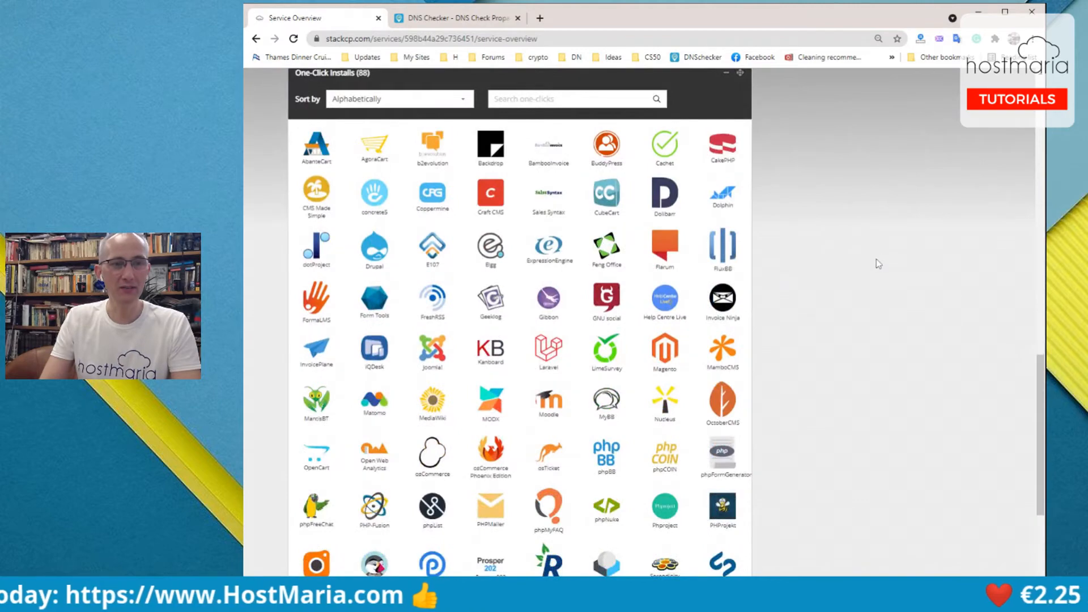
pyautogui.hotkey('ctrl', '-')
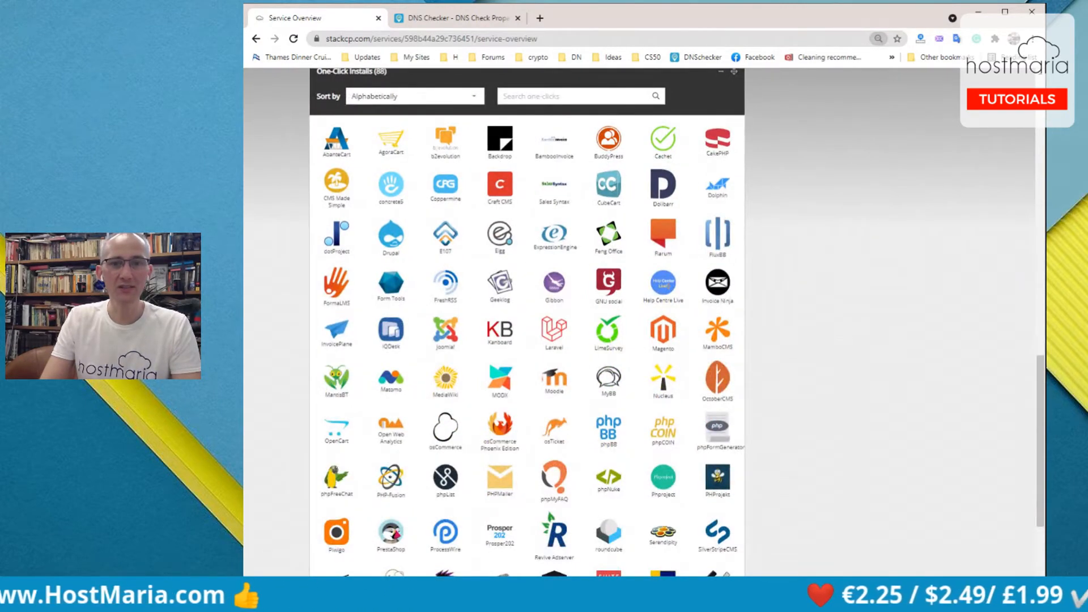
pyautogui.scroll(-2, 810, 308)
pyautogui.scroll(-3, 811, 307)
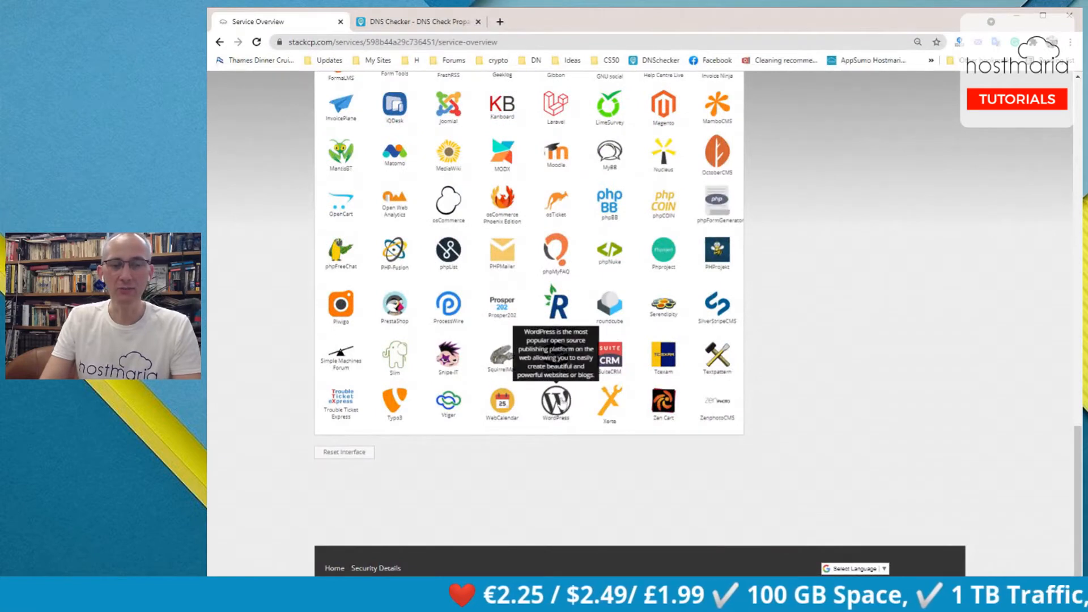
# Start a one-click WordPress install and choose mailetica.com as the install domain
pyautogui.click(556, 402)
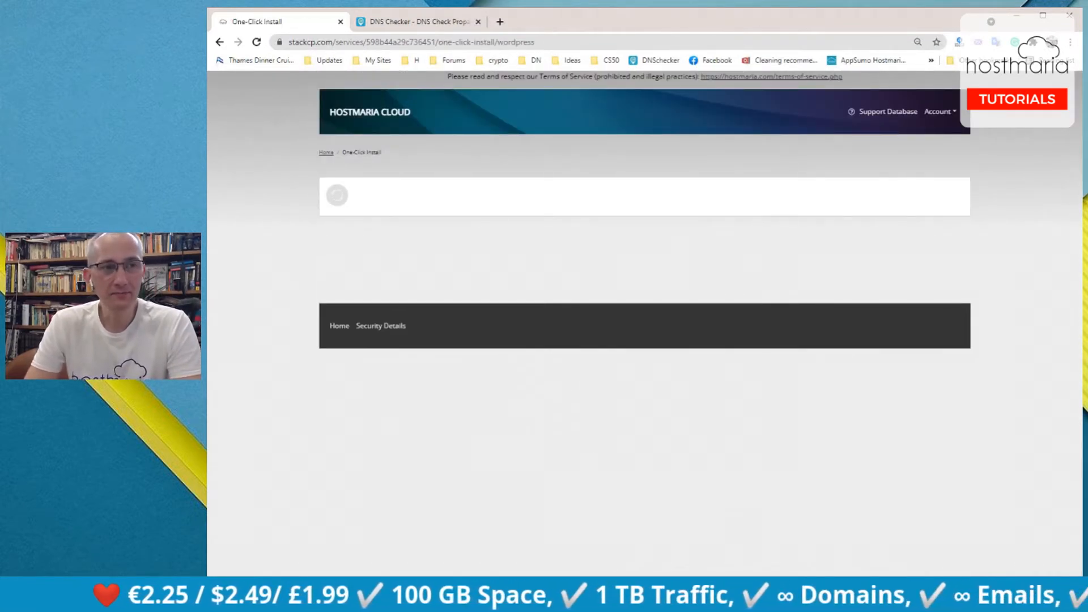
pyautogui.hotkey('ctrl', '+')
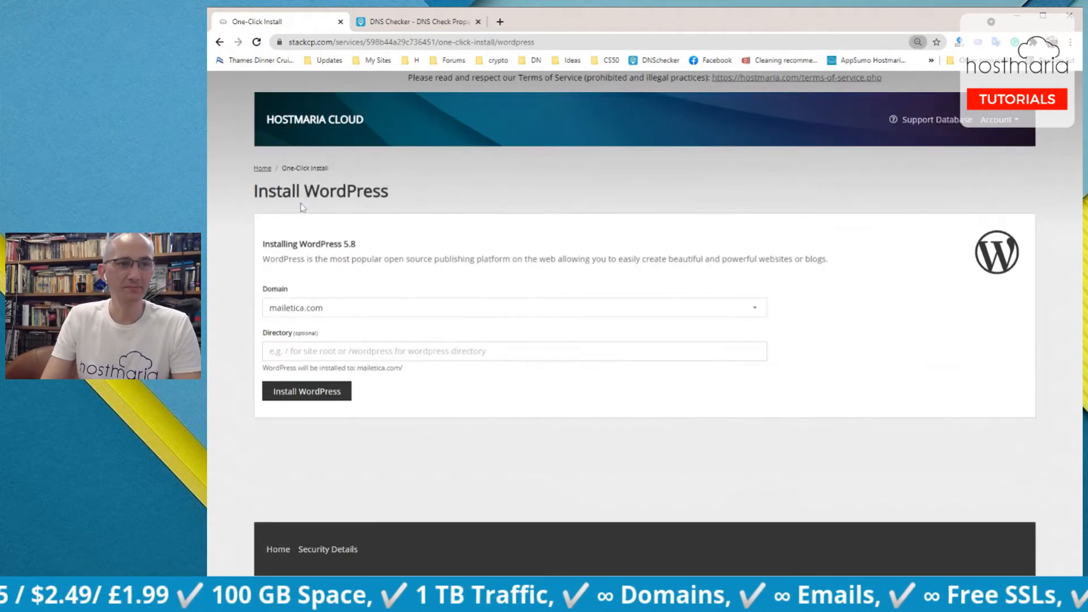
pyautogui.hotkey('ctrl', '+')
pyautogui.click(347, 336)
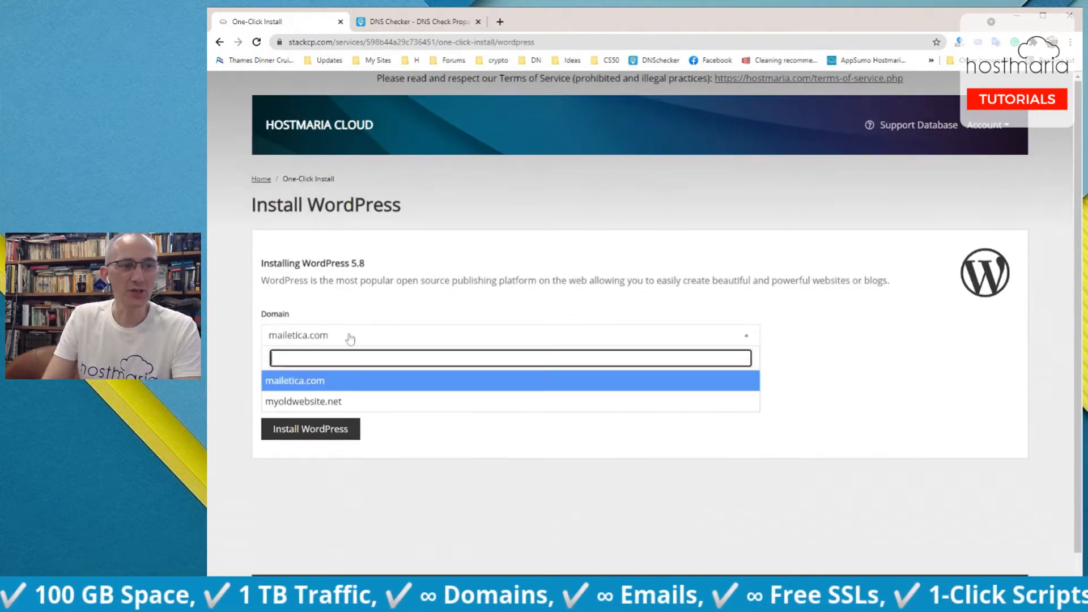
pyautogui.click(321, 407)
pyautogui.click(339, 338)
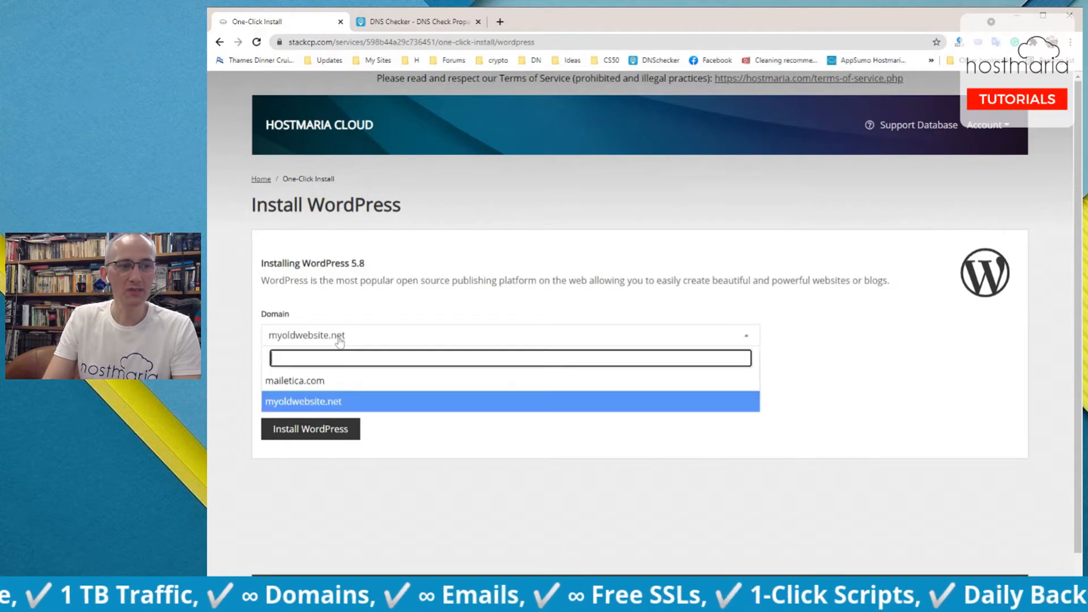
pyautogui.click(324, 381)
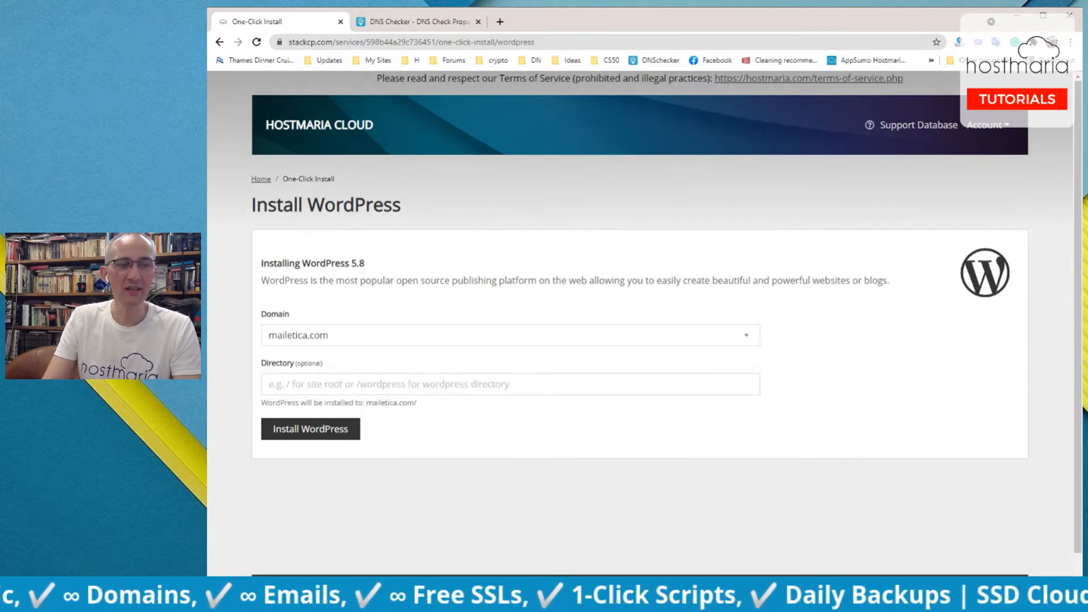
# Leave Directory blank, install WordPress 5.8, and view the Support Database in a new tab
pyautogui.moveTo(334, 362); pyautogui.dragTo(267, 364)
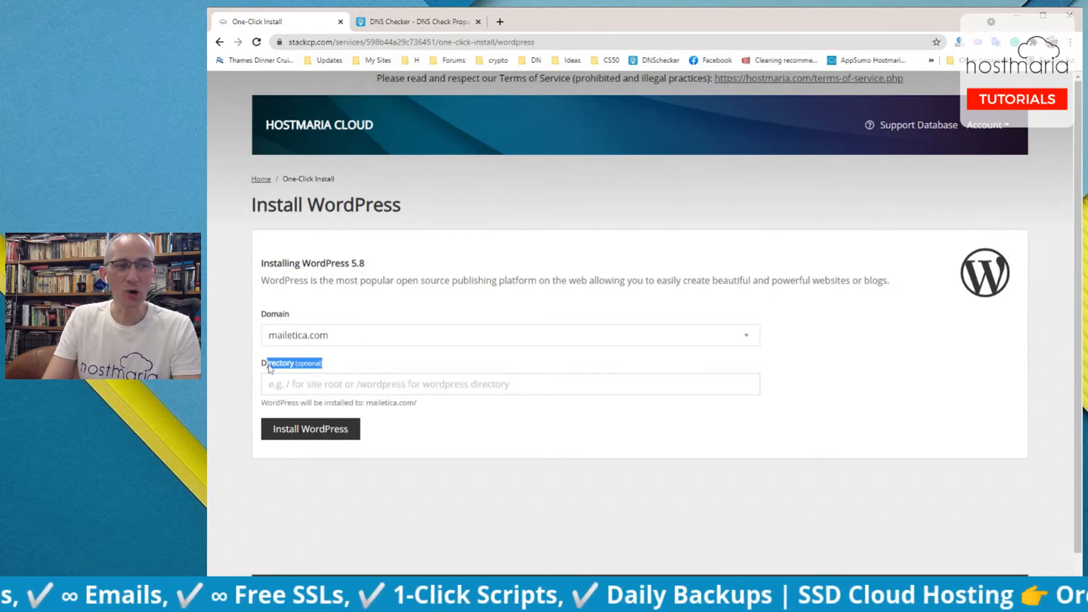
pyautogui.doubleClick(319, 364)
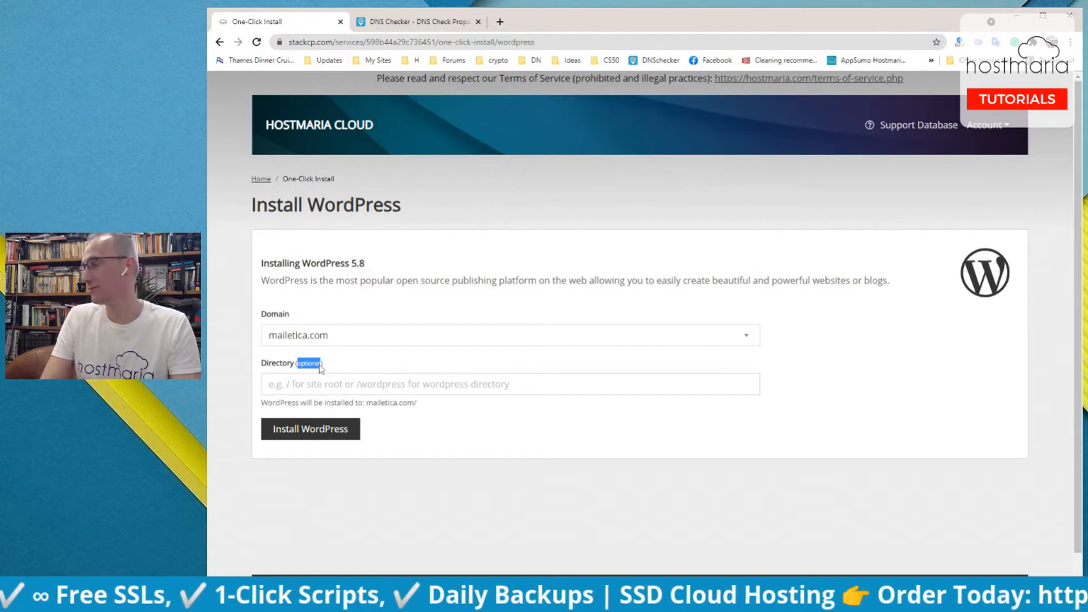
pyautogui.doubleClick(313, 366)
pyautogui.click(363, 366)
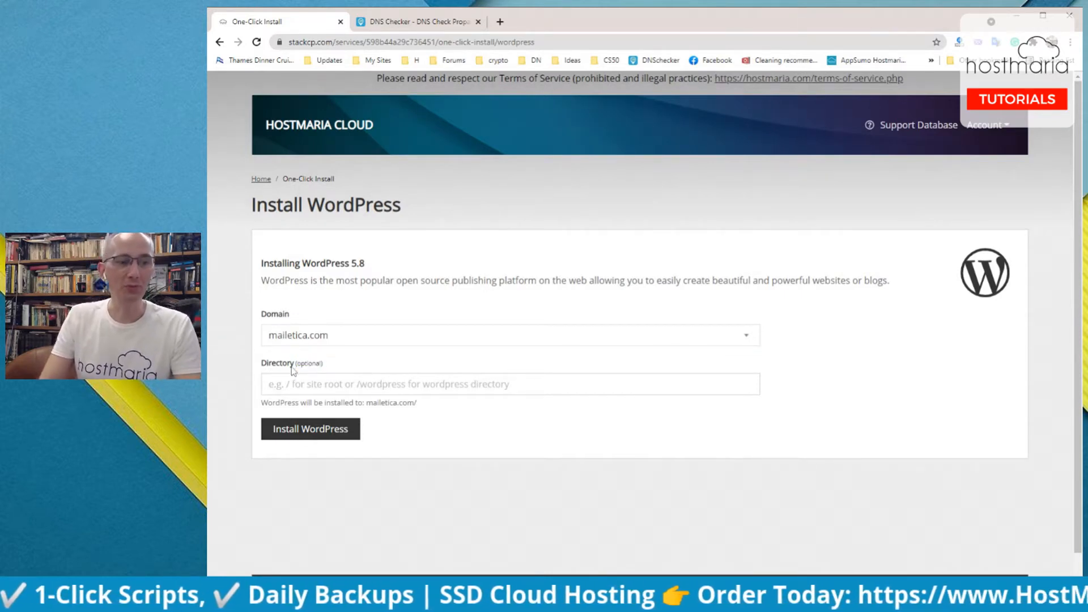
pyautogui.click(315, 430)
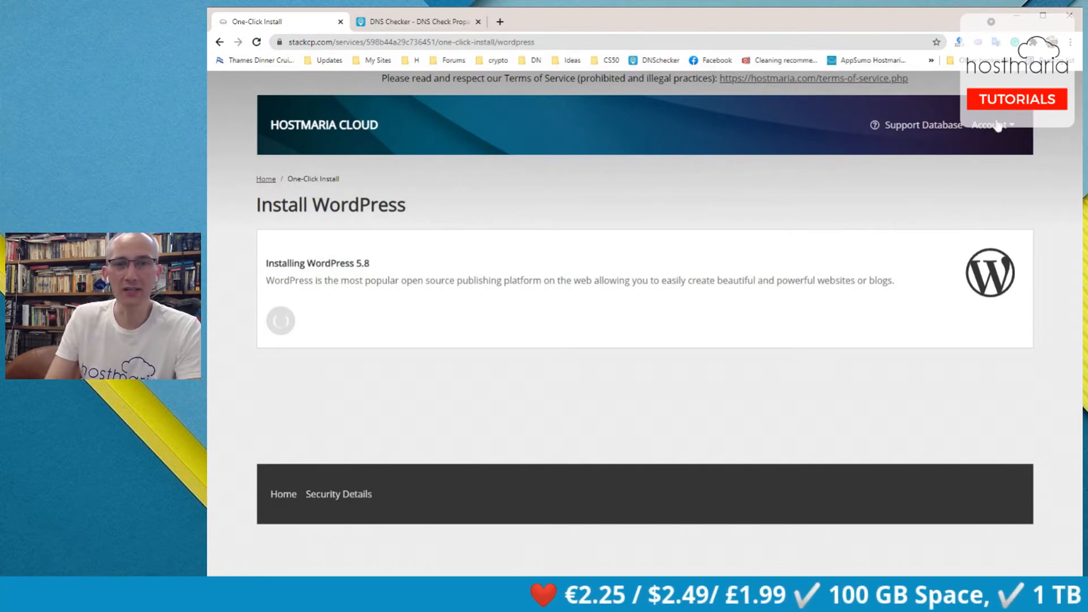
pyautogui.middleClick(924, 126)
pyautogui.click(407, 26)
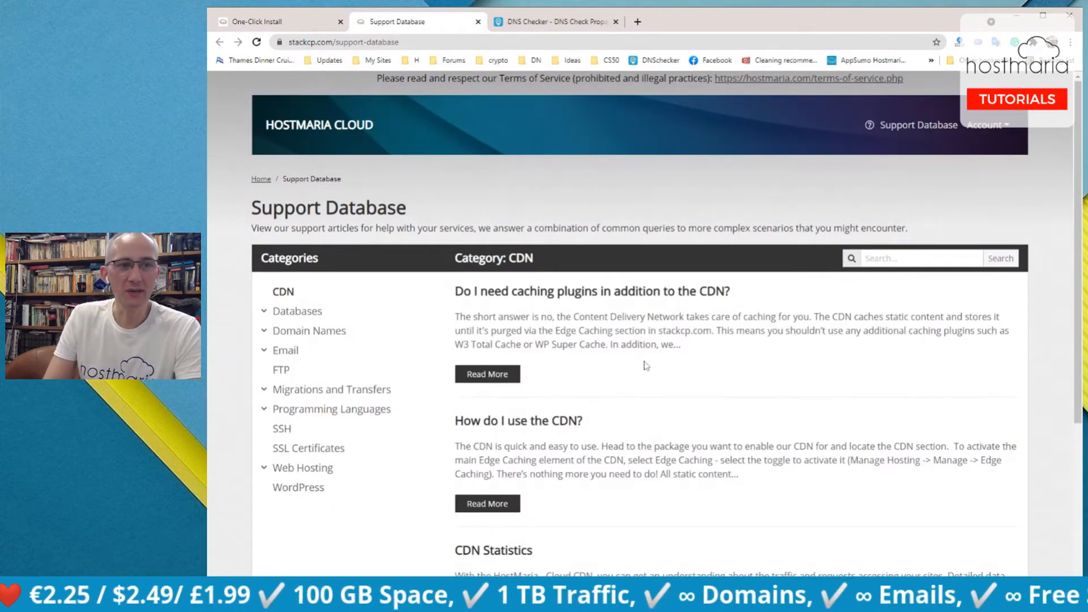
# Browse Support Database categories from Databases to WordPress, then return to the installing WordPress page
pyautogui.scroll(-2, 646, 362)
pyautogui.click(277, 21)
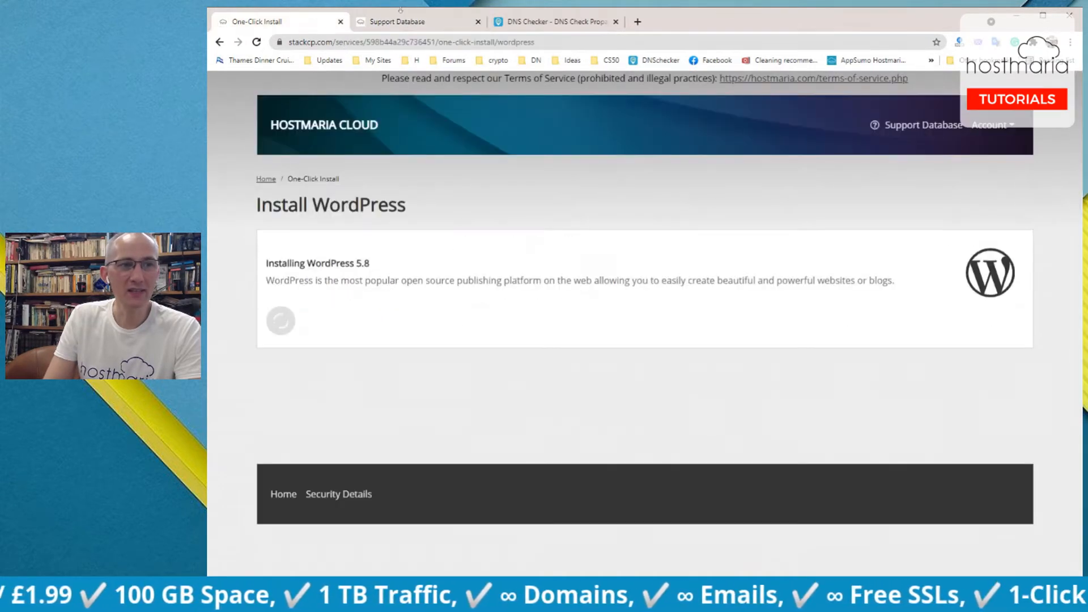
pyautogui.click(431, 22)
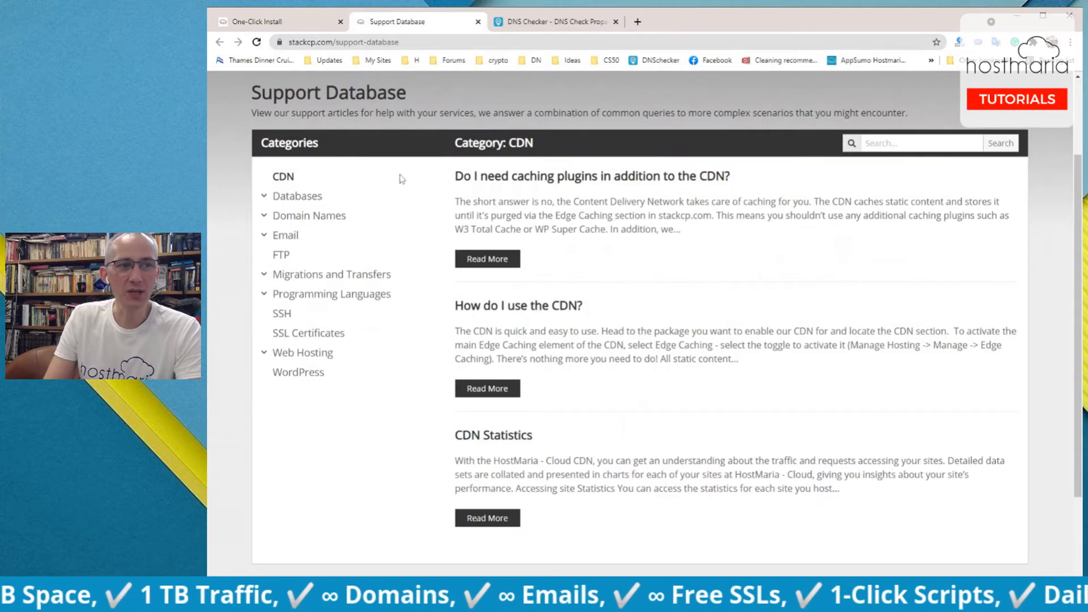
pyautogui.click(297, 198)
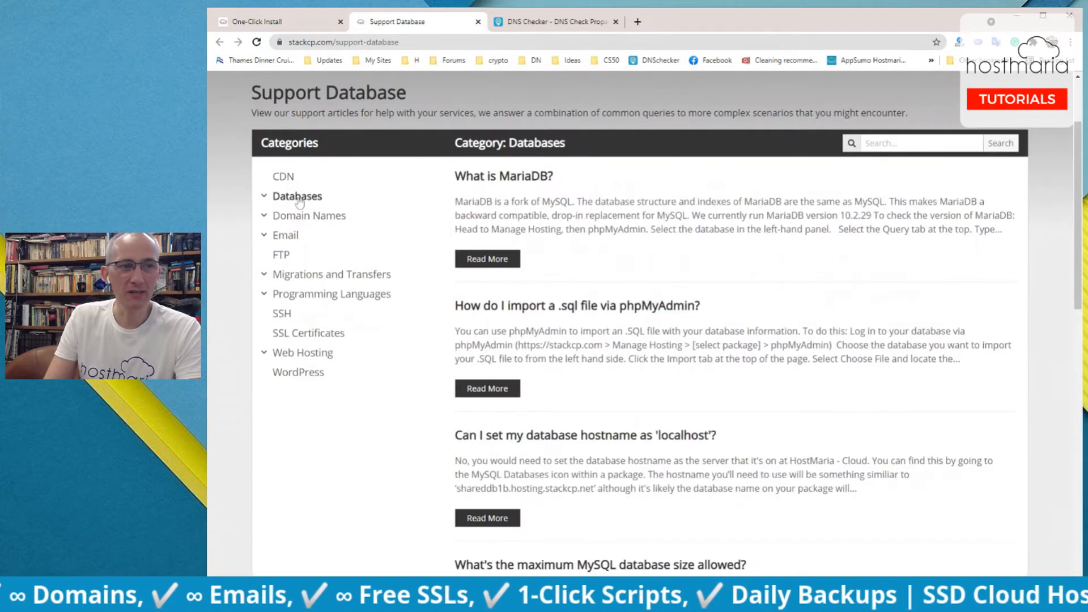
pyautogui.click(286, 236)
pyautogui.click(295, 280)
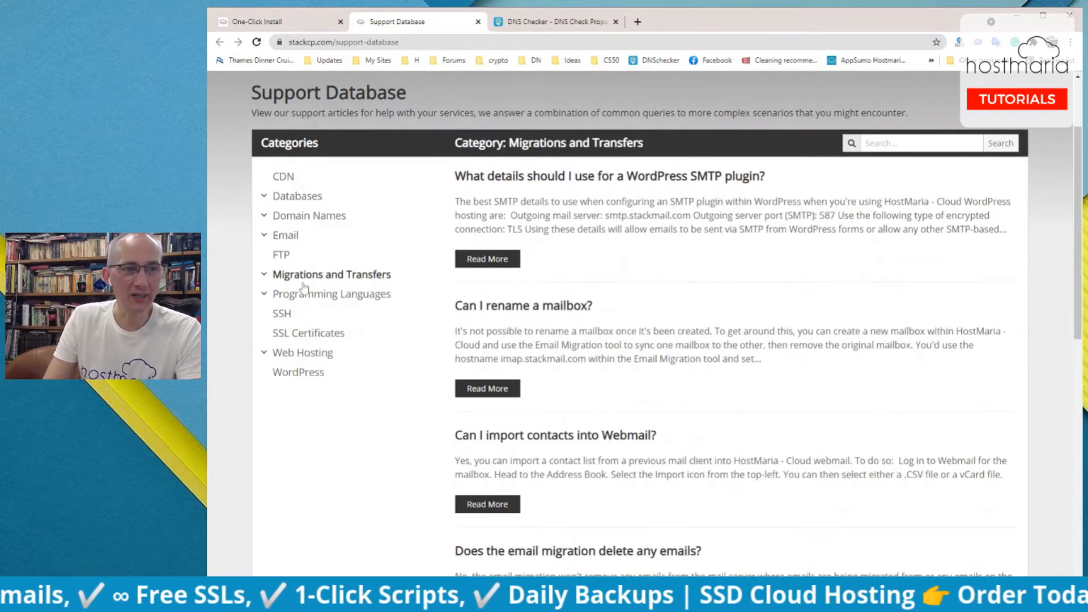
pyautogui.click(303, 300)
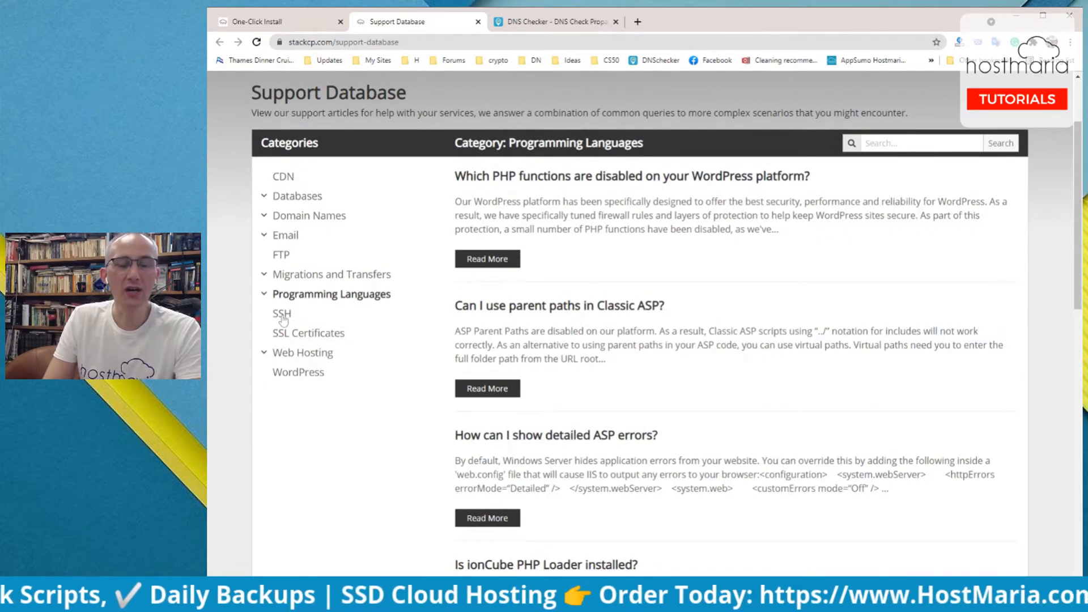
pyautogui.click(282, 315)
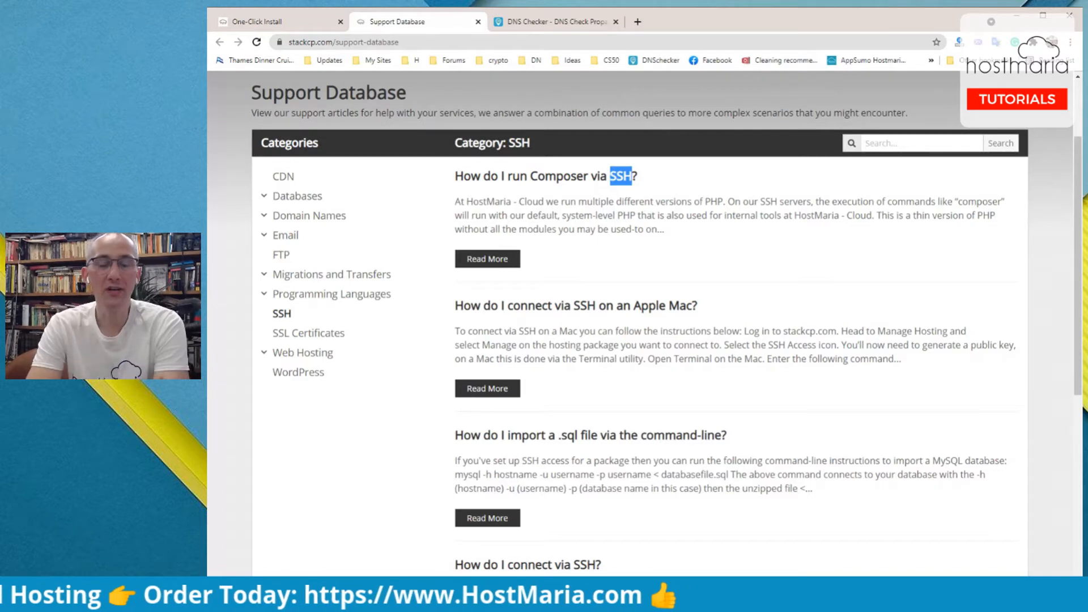
pyautogui.click(694, 245)
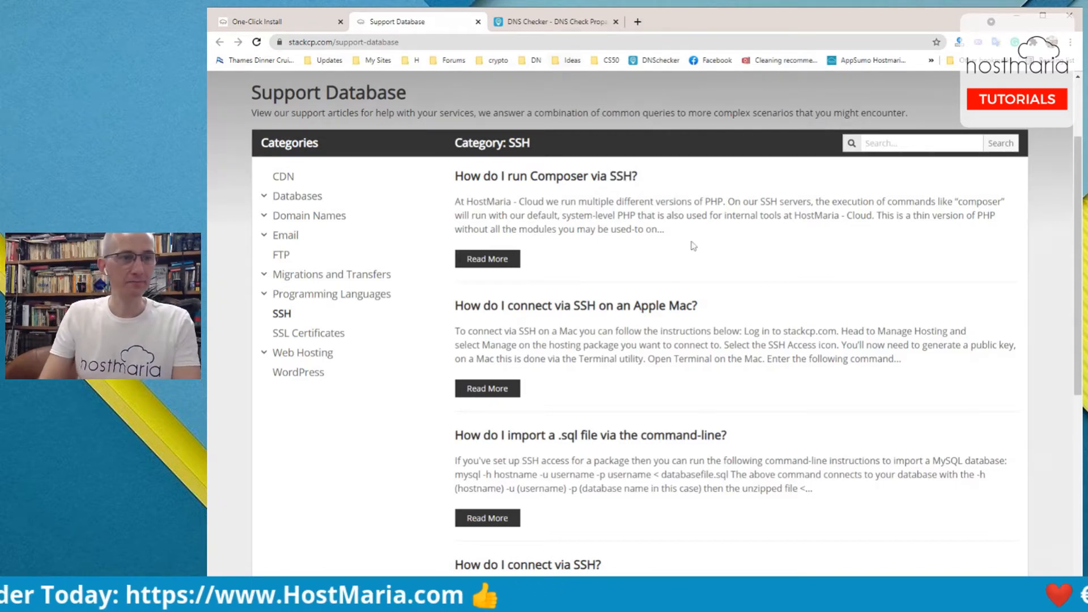
pyautogui.click(315, 355)
pyautogui.click(314, 376)
pyautogui.scroll(-12, 742, 294)
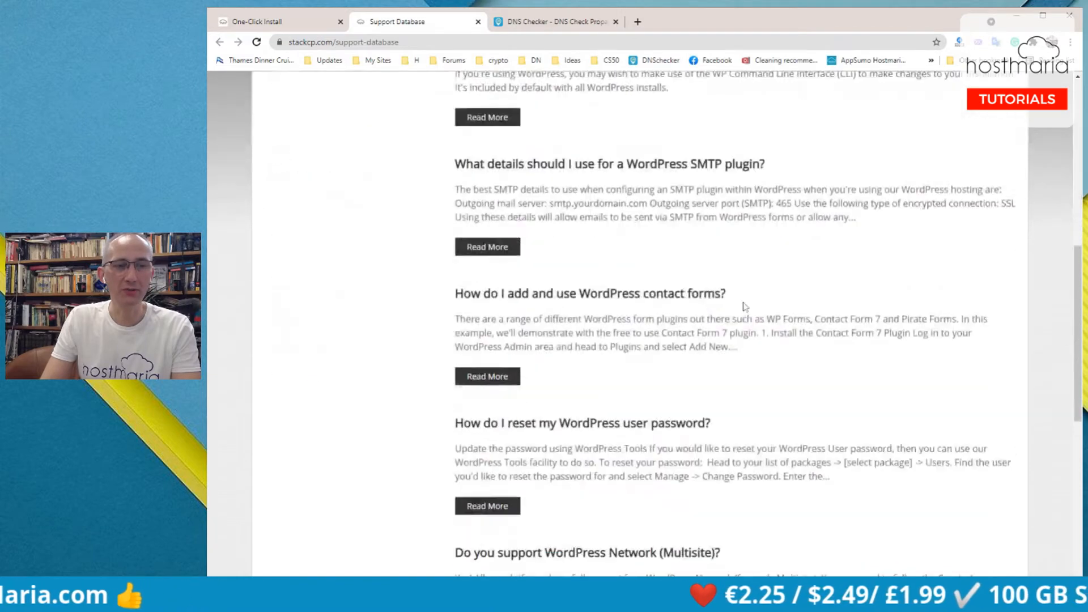
pyautogui.scroll(12, 740, 308)
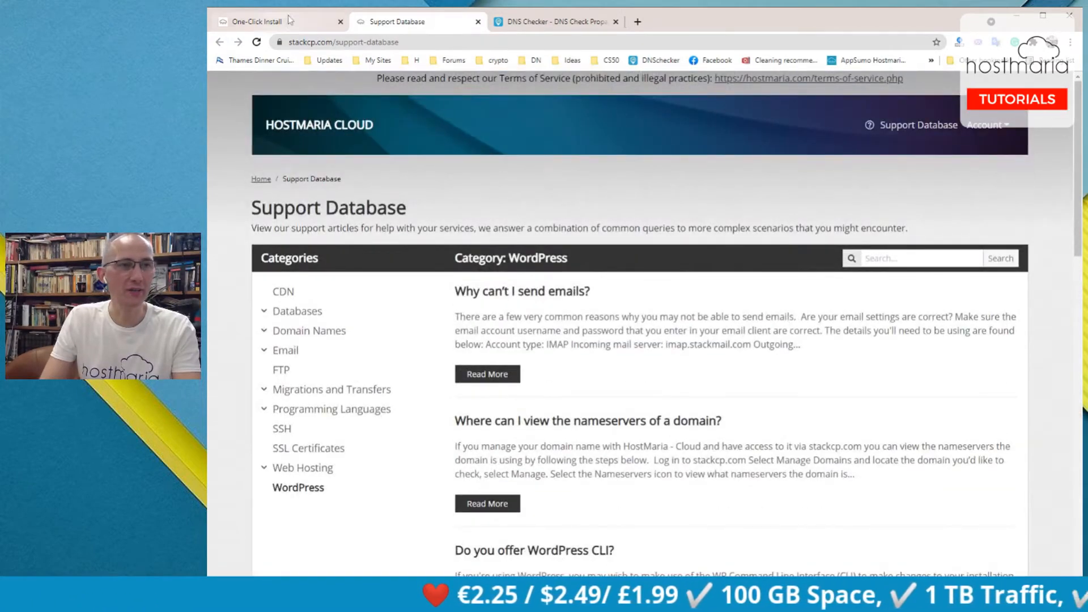
pyautogui.click(290, 20)
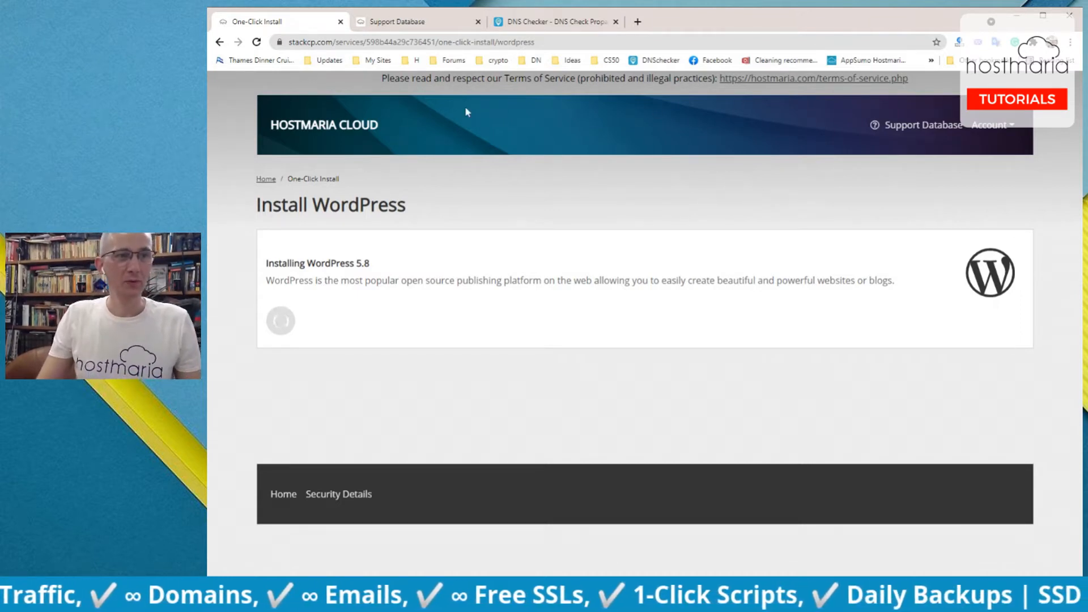
# Open the mailetica.com service overview in a new tab, close the Support Database, and return to the install page
pyautogui.middleClick(268, 182)
pyautogui.click(477, 22)
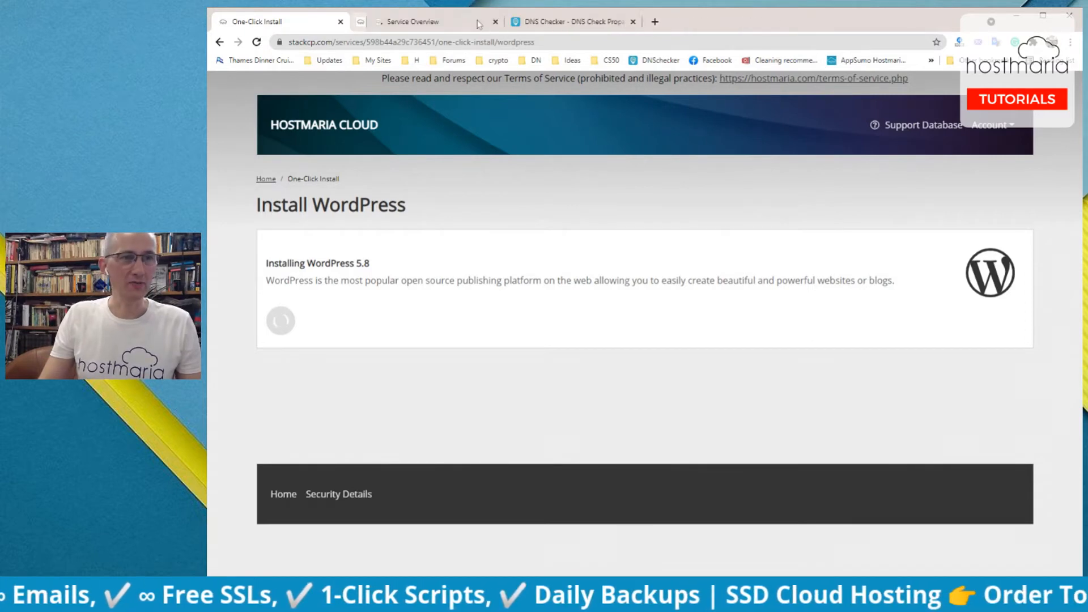
pyautogui.click(436, 27)
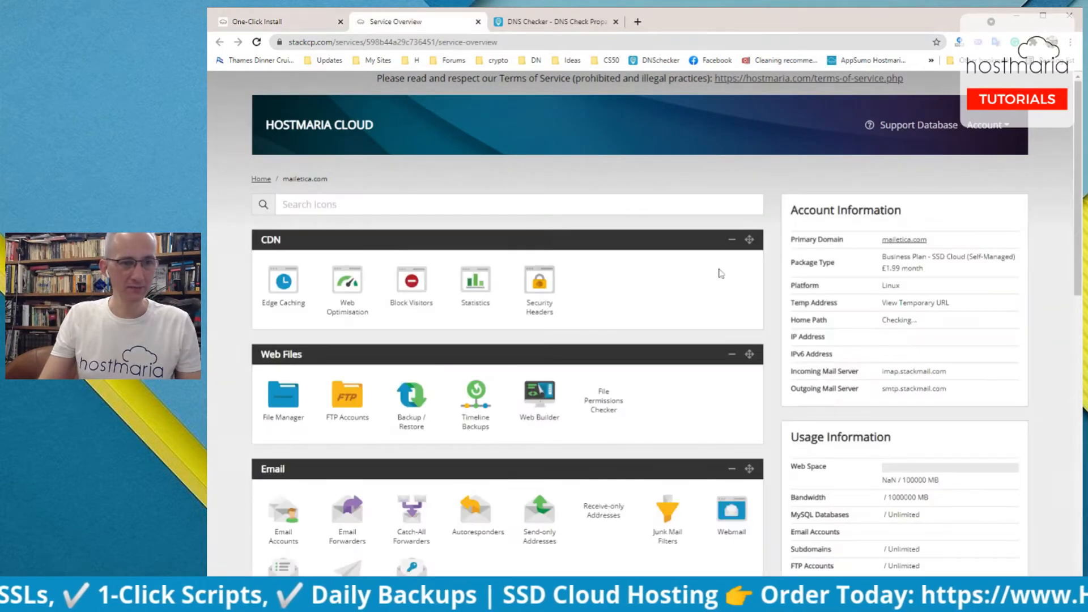
pyautogui.scroll(-1, 737, 255)
pyautogui.scroll(-1, 762, 240)
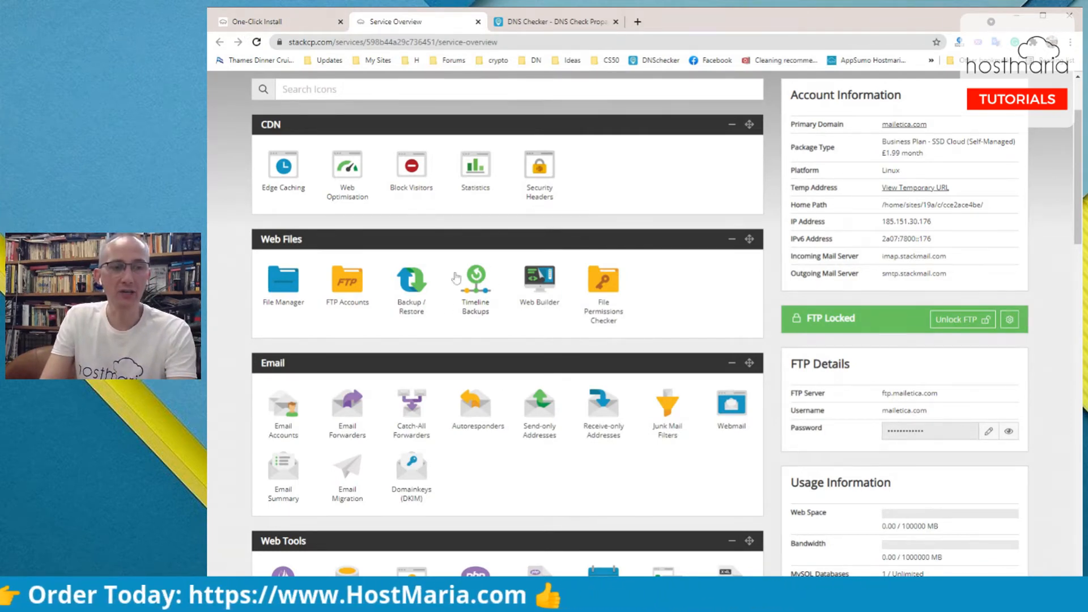
pyautogui.click(281, 23)
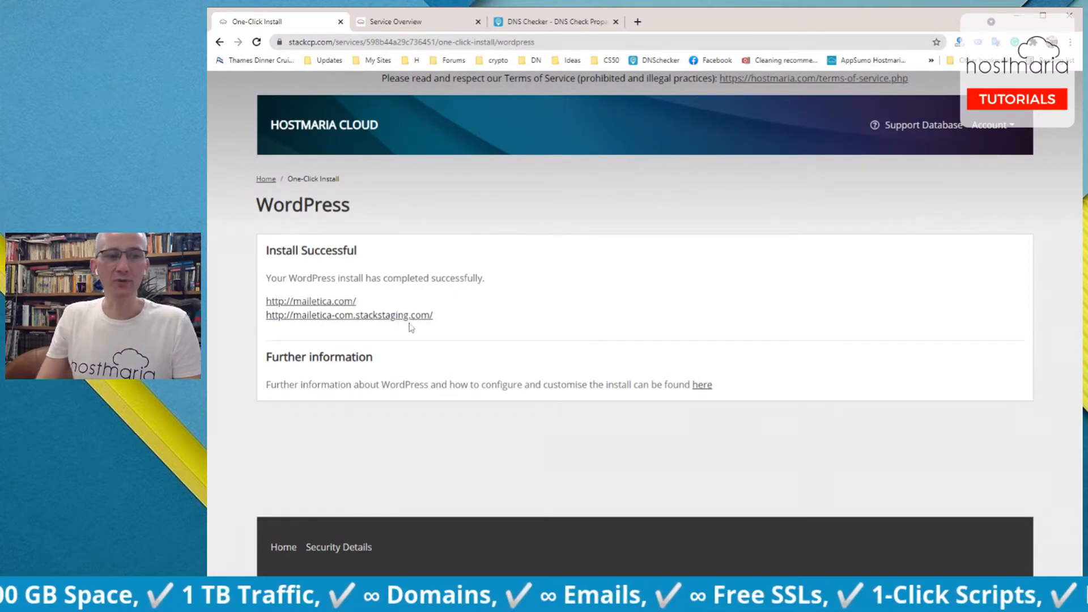
pyautogui.moveTo(466, 323); pyautogui.dragTo(355, 320)
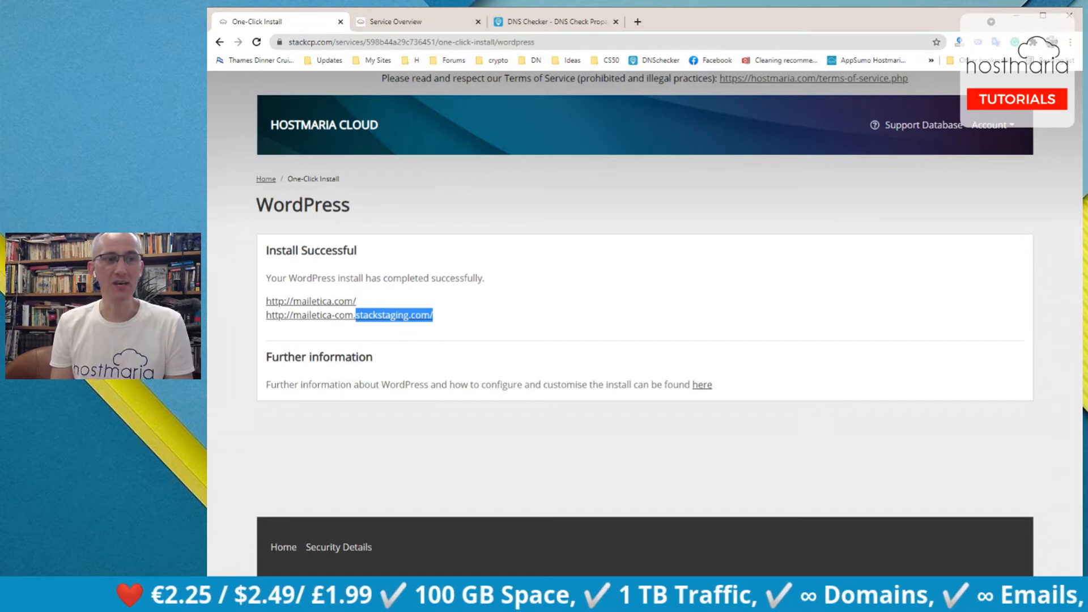
pyautogui.click(515, 326)
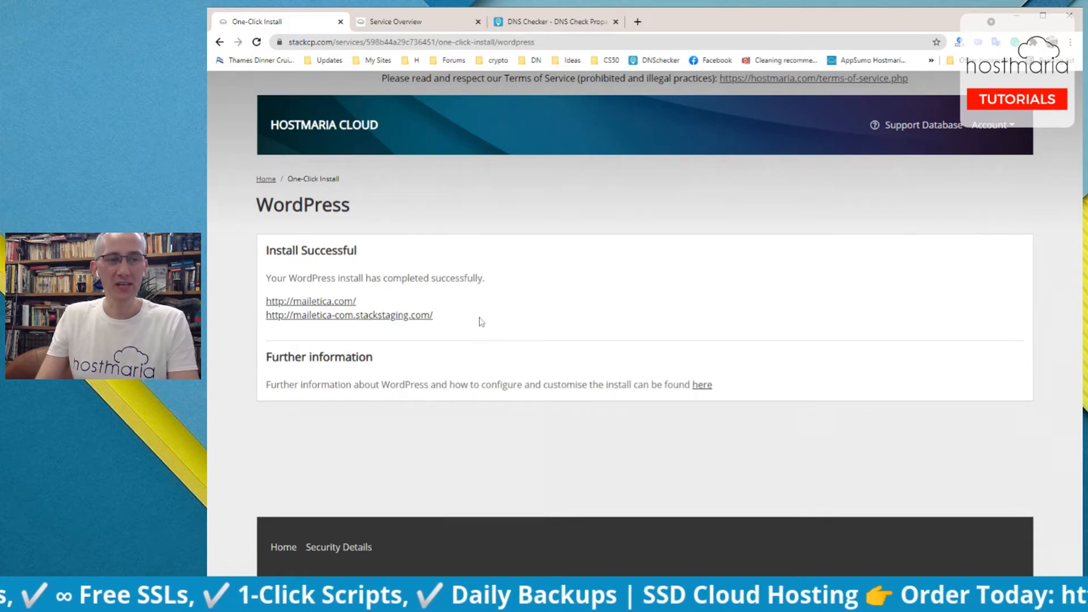
pyautogui.moveTo(480, 318); pyautogui.dragTo(355, 316)
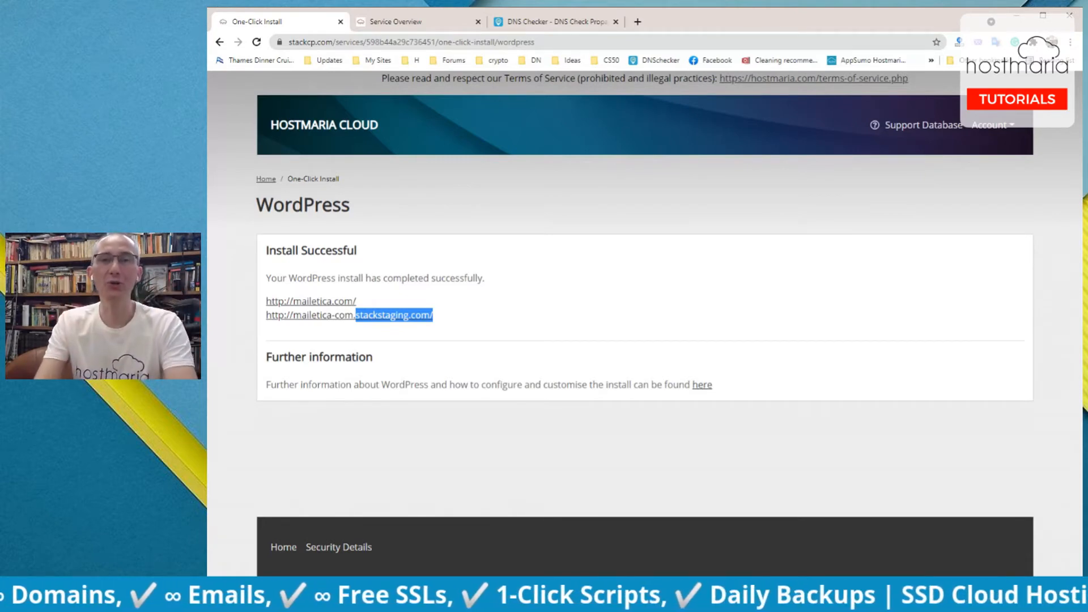
pyautogui.click(395, 22)
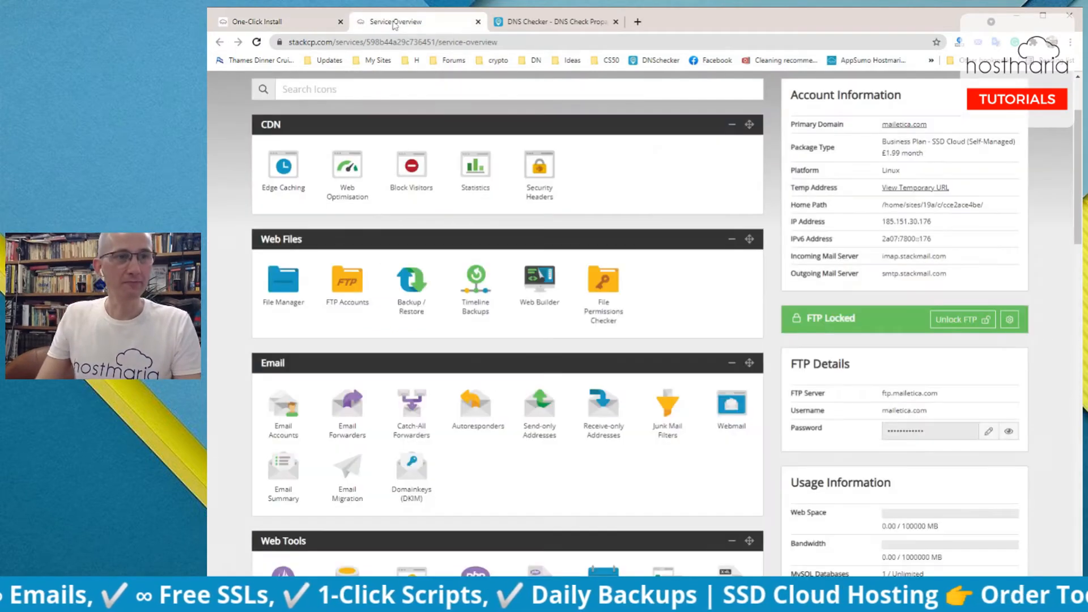
pyautogui.click(277, 21)
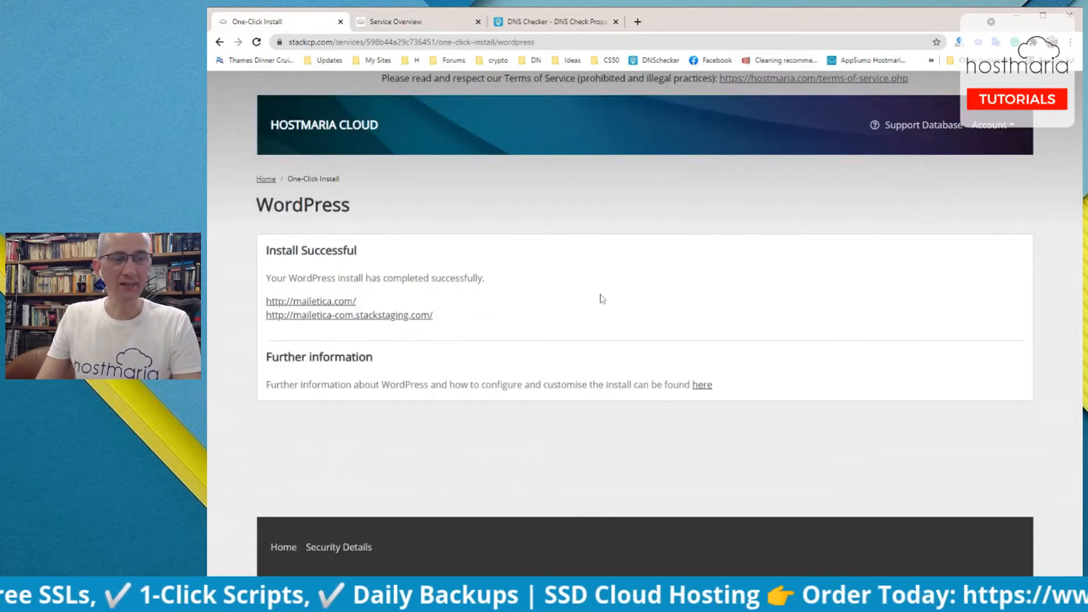
pyautogui.middleClick(339, 301)
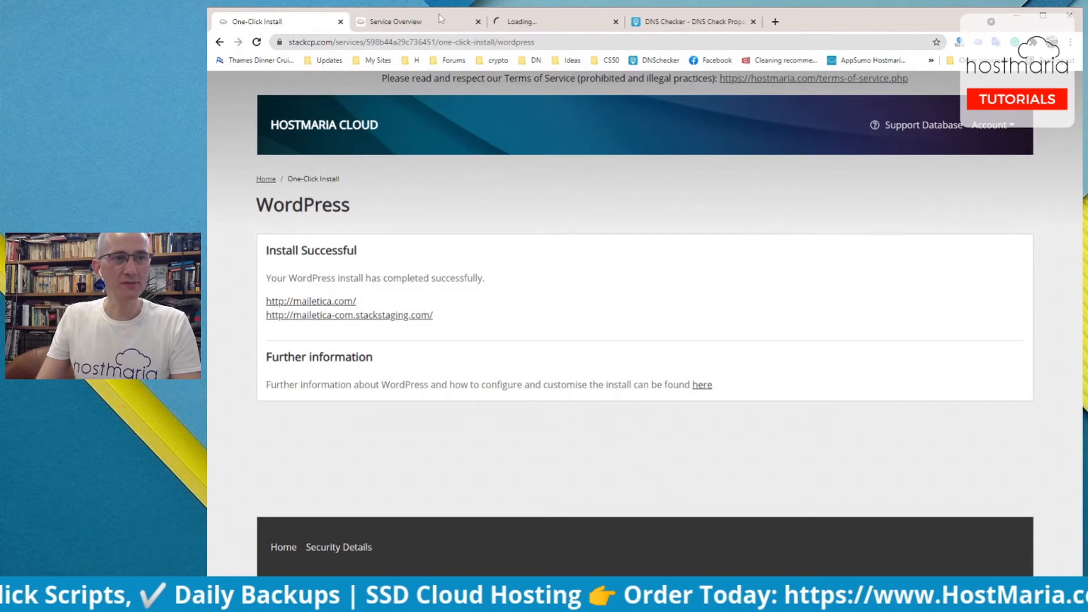
# Install WordPress in English (United States) with Site Title 'test site', an admin username, suggested password and e-mail
pyautogui.moveTo(541, 22); pyautogui.dragTo(432, 22)
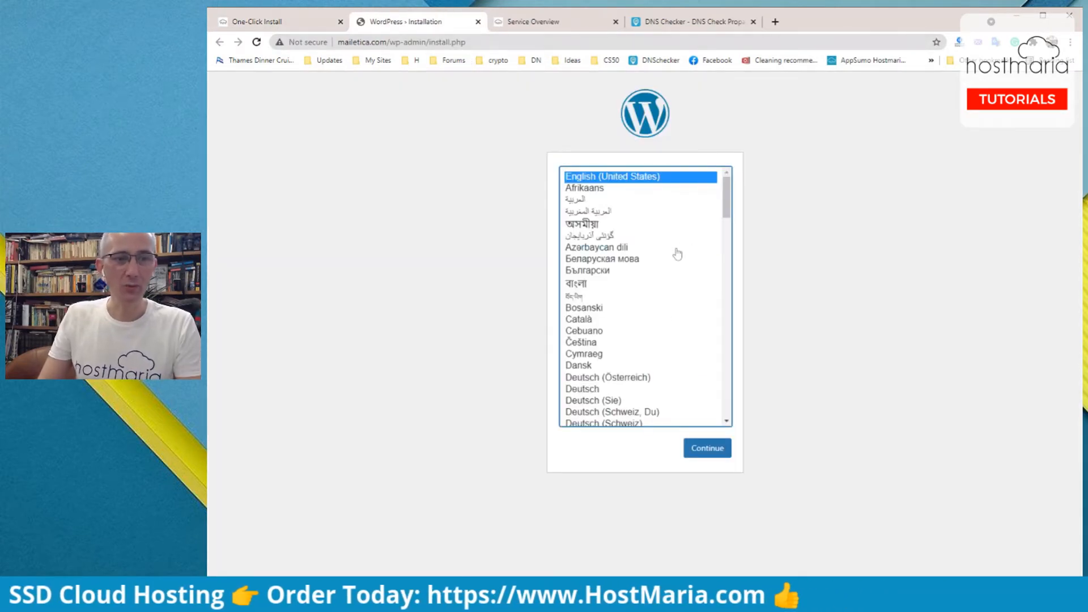
pyautogui.click(715, 449)
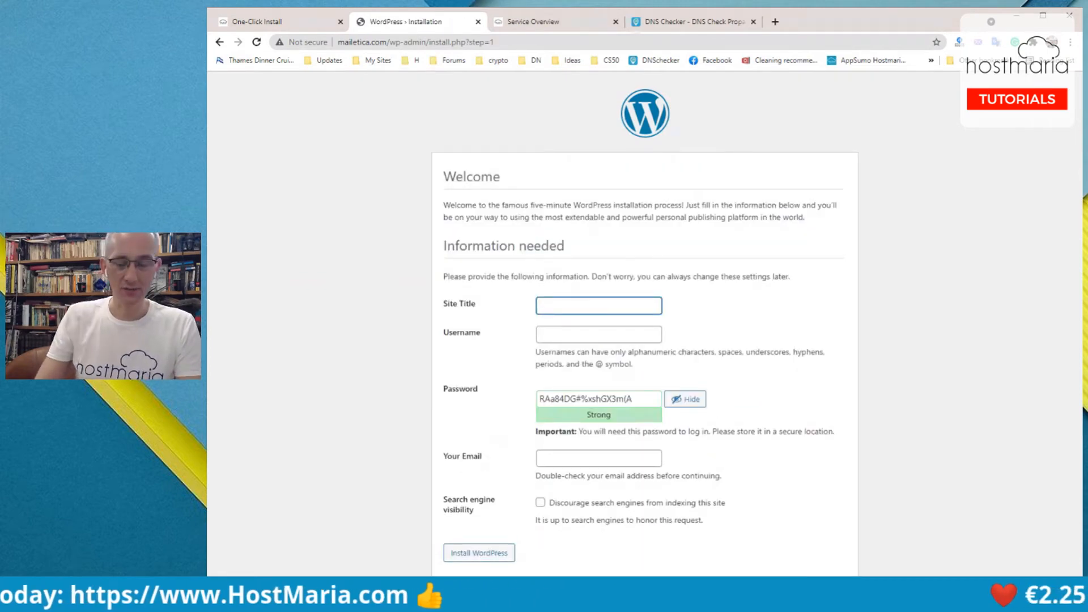
pyautogui.write('test')
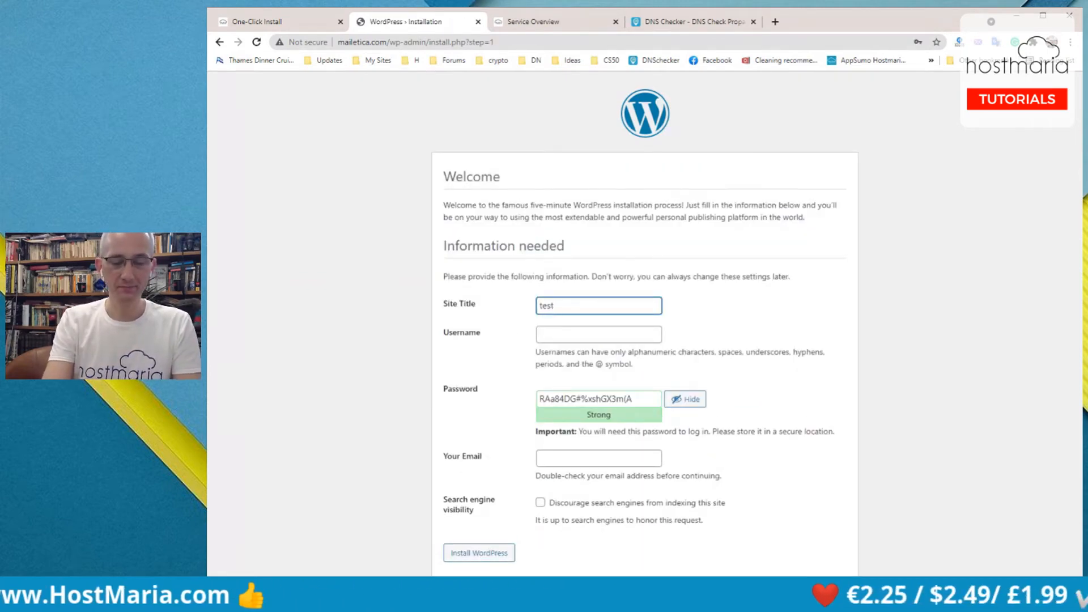
pyautogui.write(' site')
pyautogui.press('Tab')
pyautogui.write('mail')
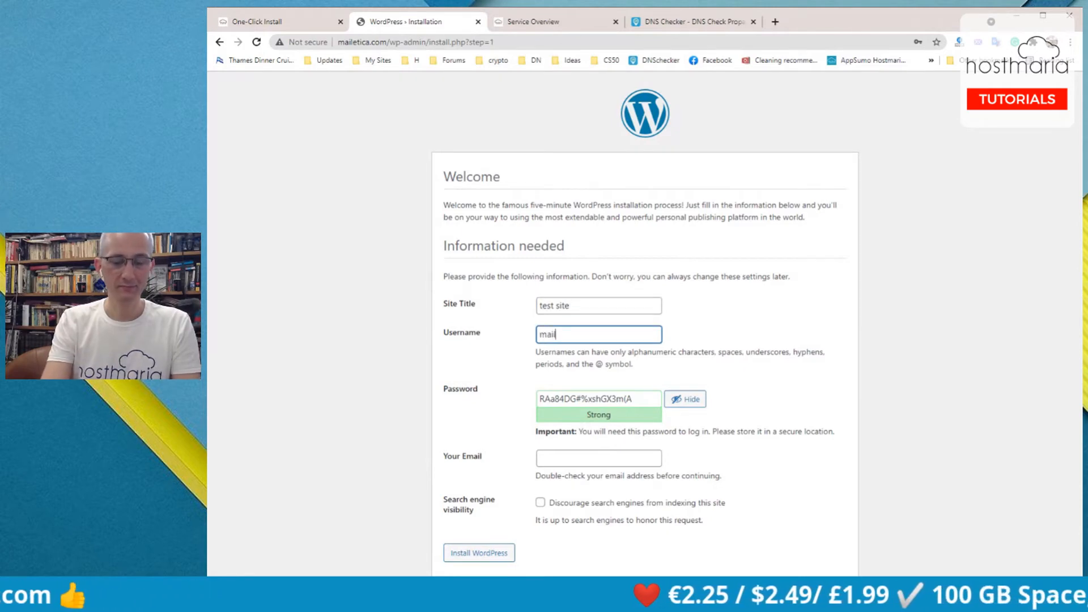
pyautogui.write('etica tes')
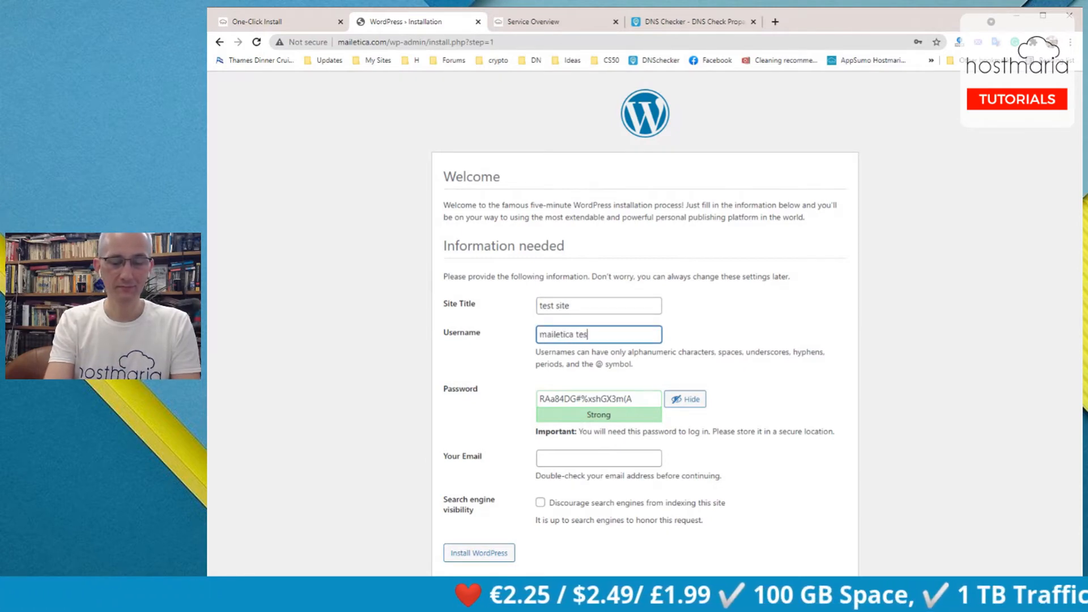
pyautogui.write('t site')
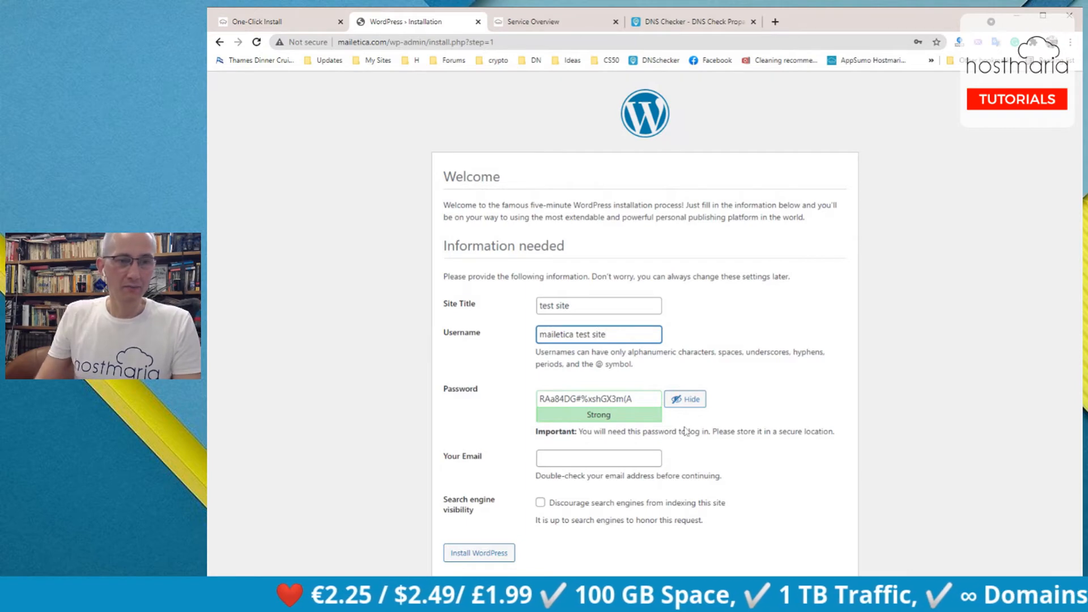
pyautogui.press('Tab')
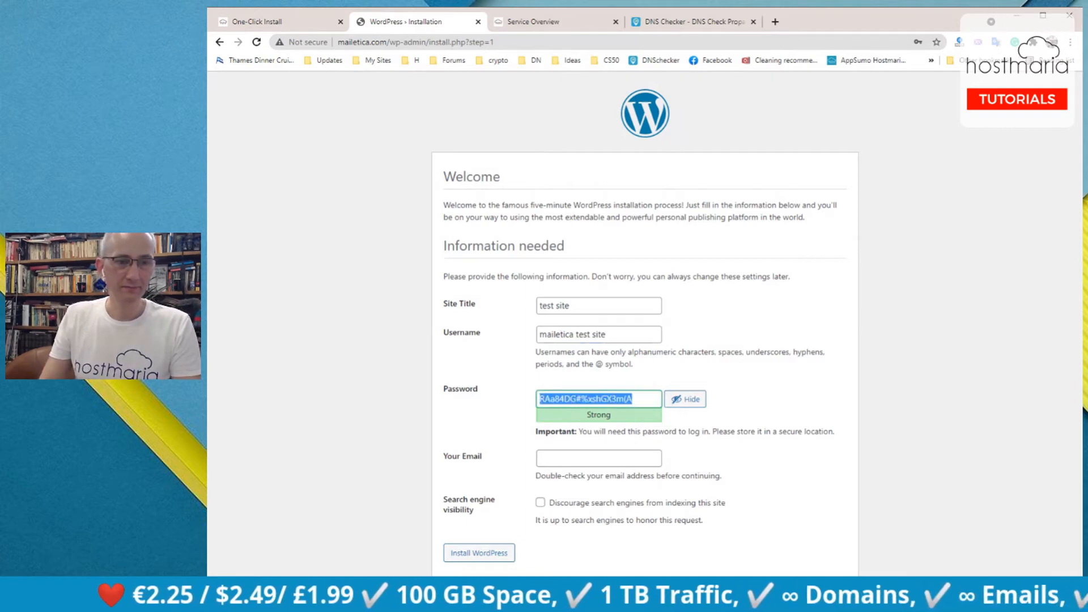
pyautogui.press('Tab')
pyautogui.press('Tab')
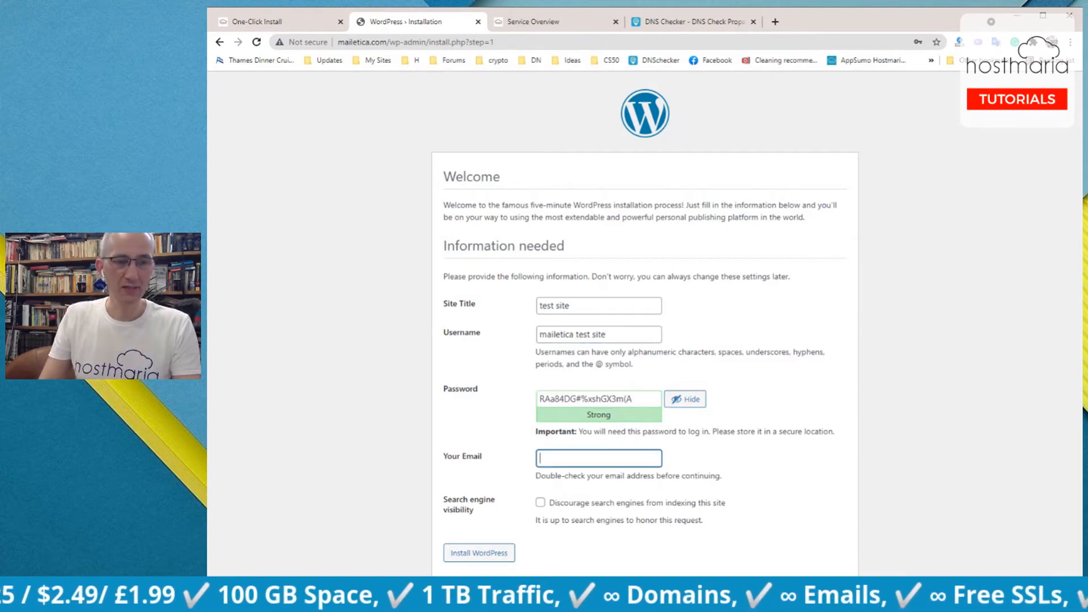
pyautogui.press('Down')
pyautogui.press('Down')
pyautogui.press('Down')
pyautogui.press('Return')
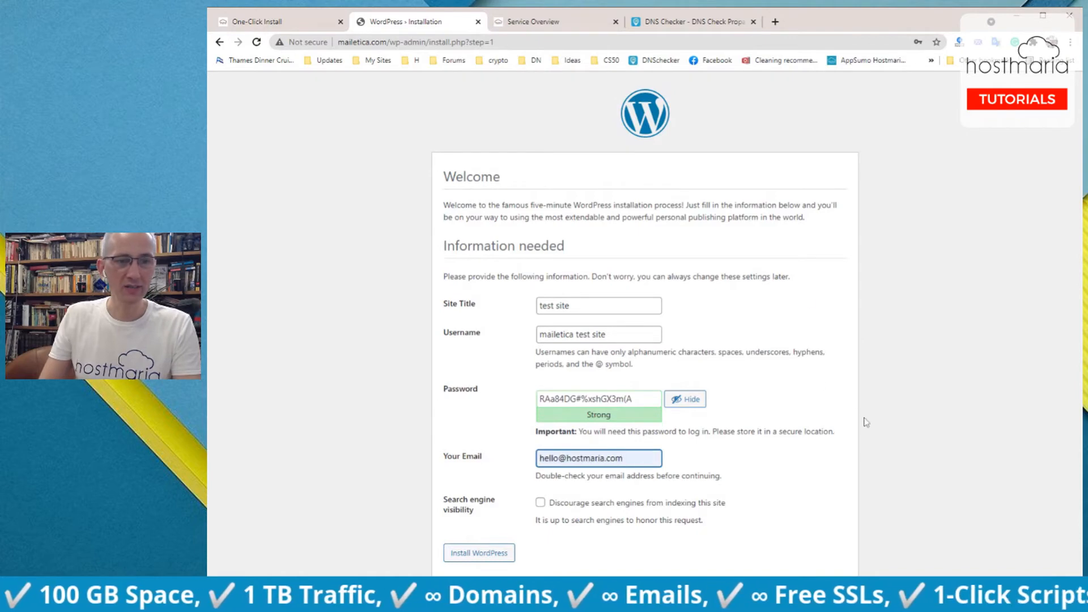
pyautogui.click(812, 450)
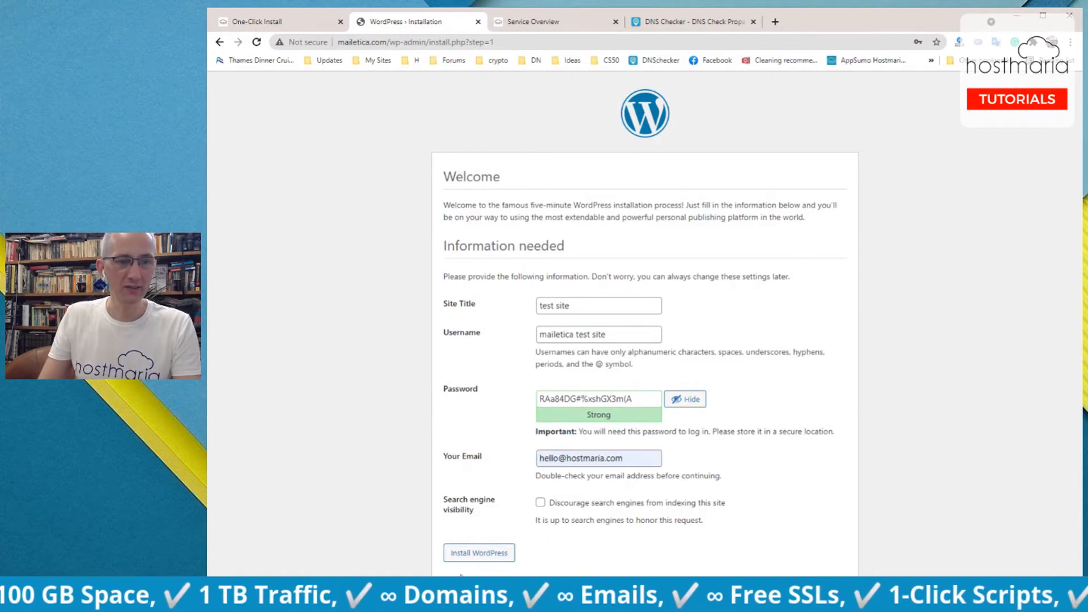
pyautogui.click(490, 554)
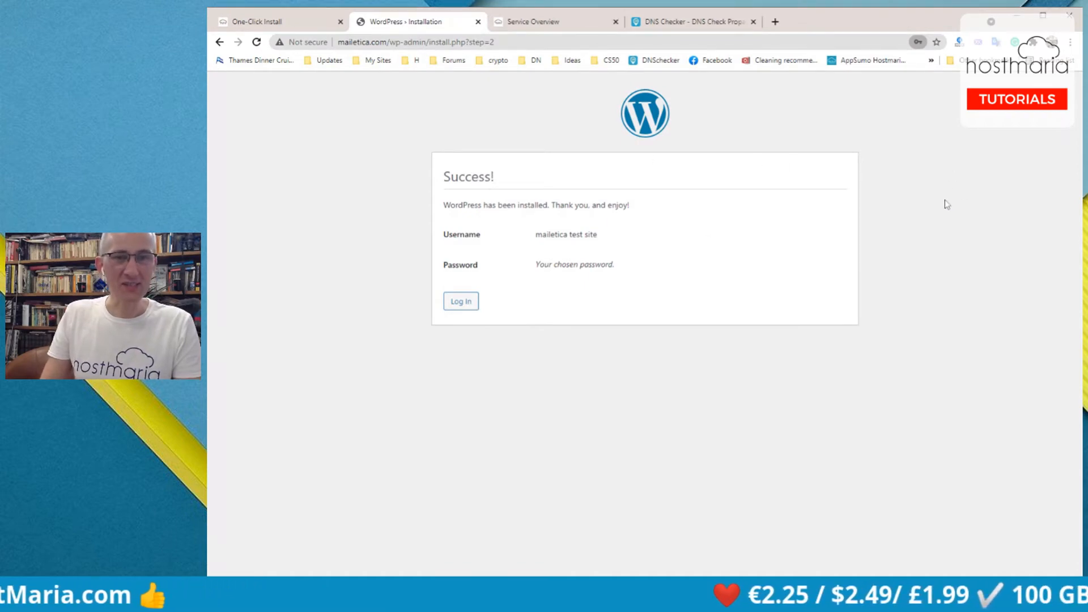
# Log into the WordPress dashboard with the copied admin username, saved password and Remember Me ticked
pyautogui.moveTo(599, 234); pyautogui.dragTo(535, 235)
pyautogui.hotkey('ctrl', 'c')
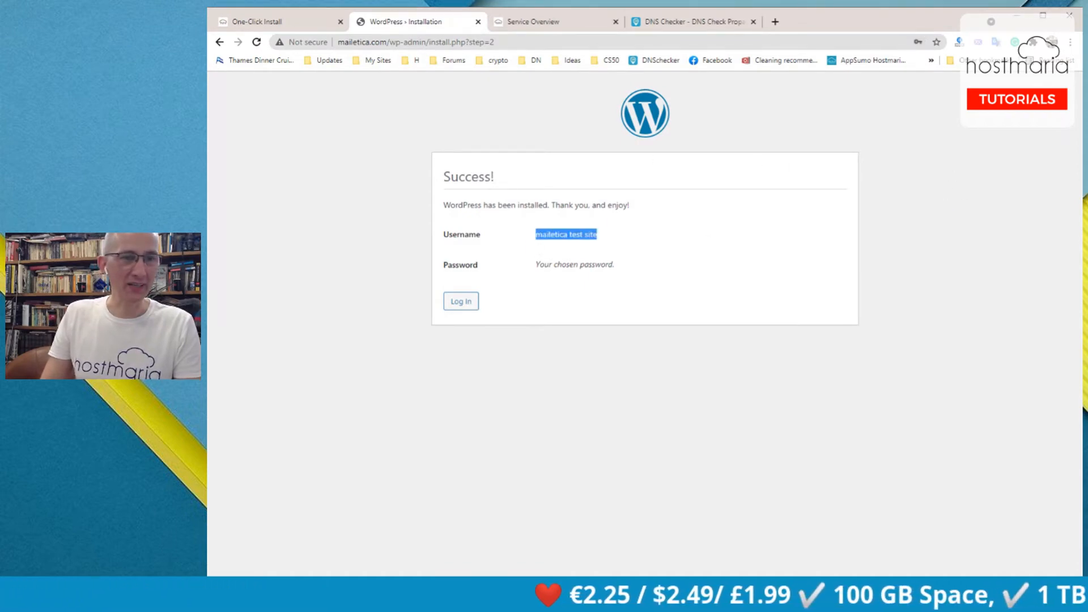
pyautogui.hotkey('alt', 'Tab')
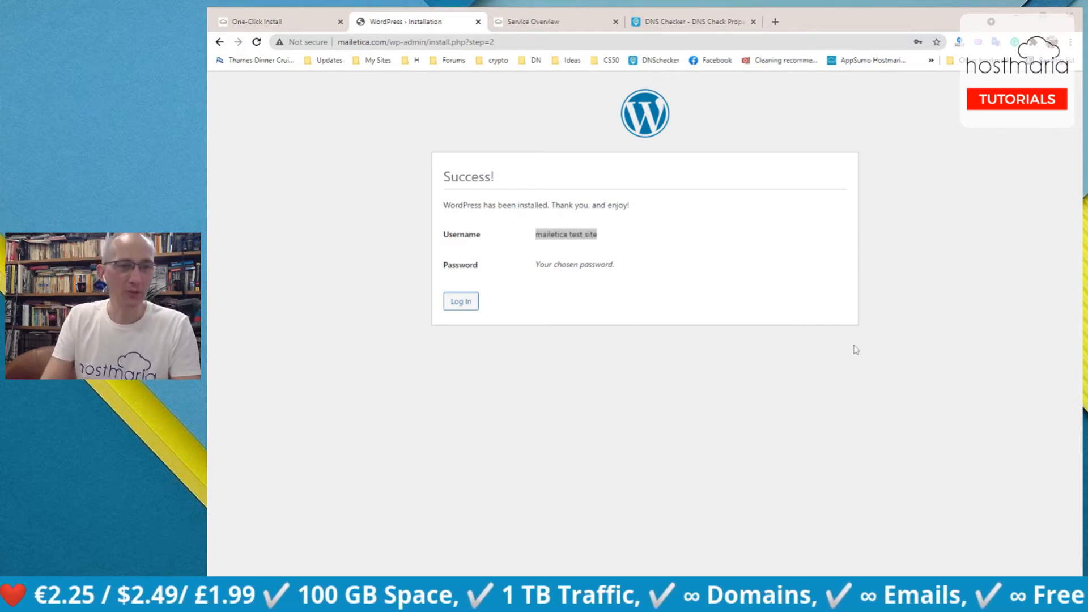
pyautogui.hotkey('alt', 'Tab')
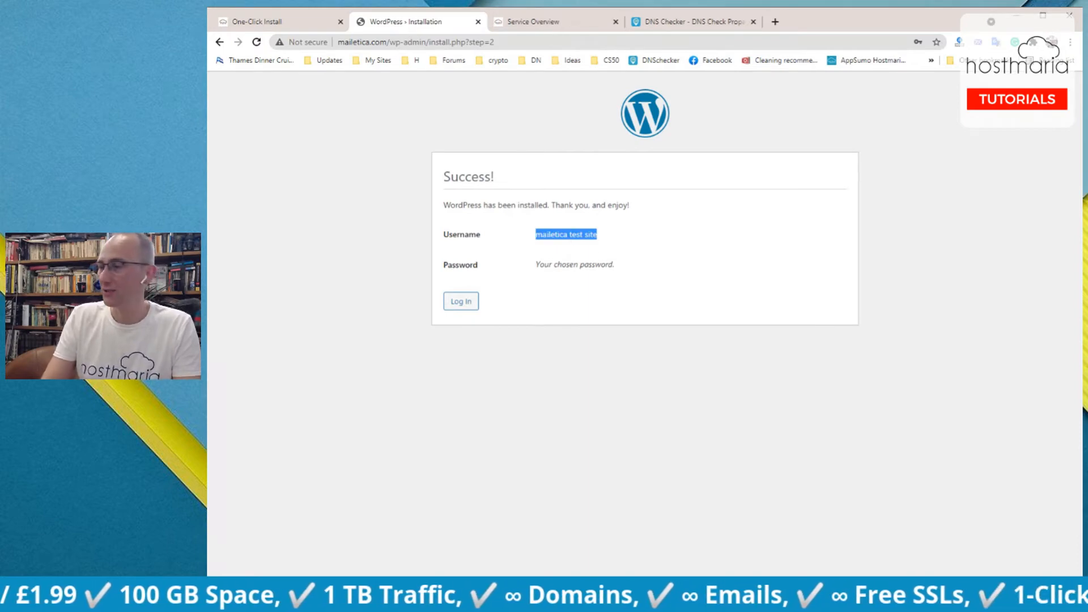
pyautogui.click(461, 301)
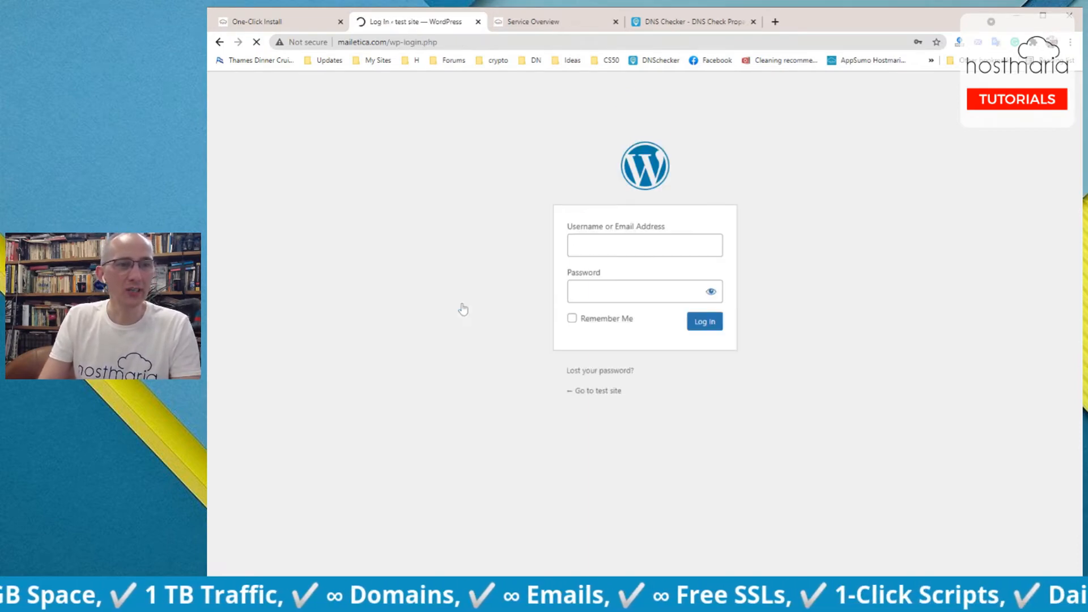
pyautogui.hotkey('ctrl', 'v')
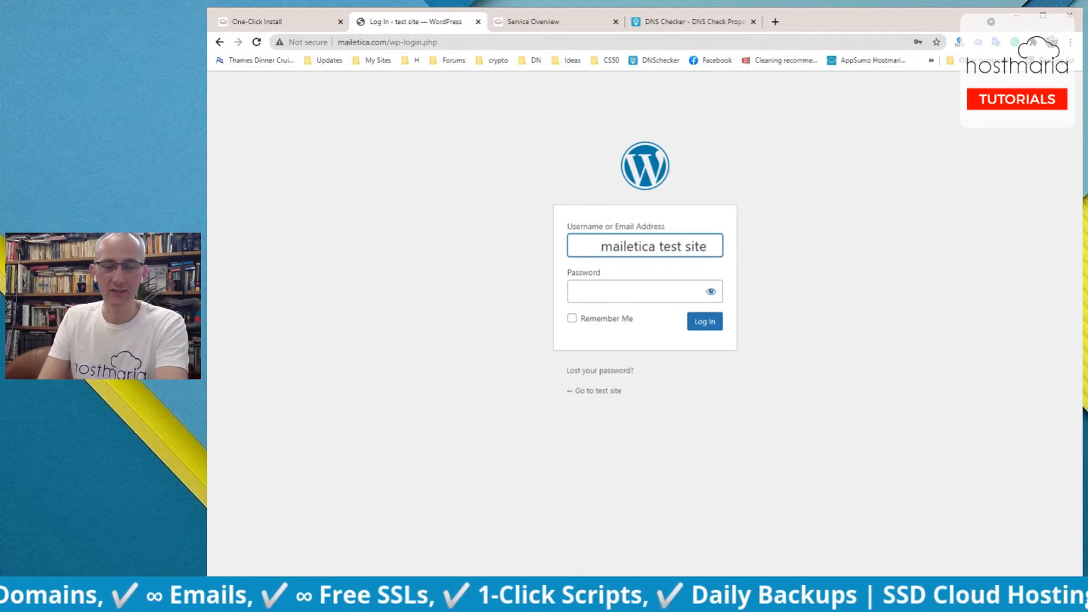
pyautogui.press('Delete')
pyautogui.click(710, 295)
pyautogui.click(833, 262)
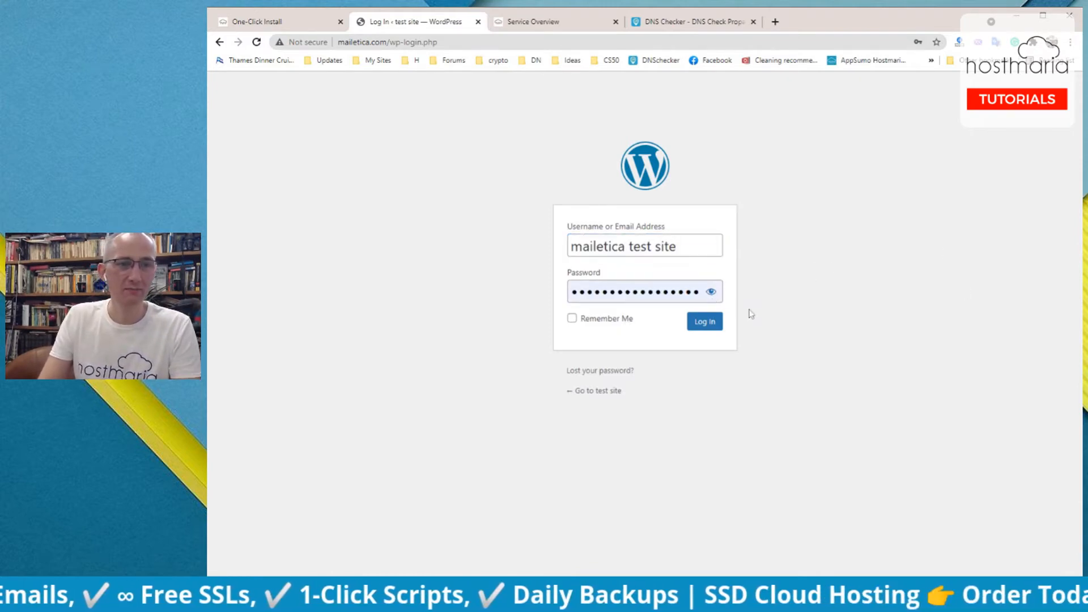
pyautogui.click(609, 321)
pyautogui.click(717, 322)
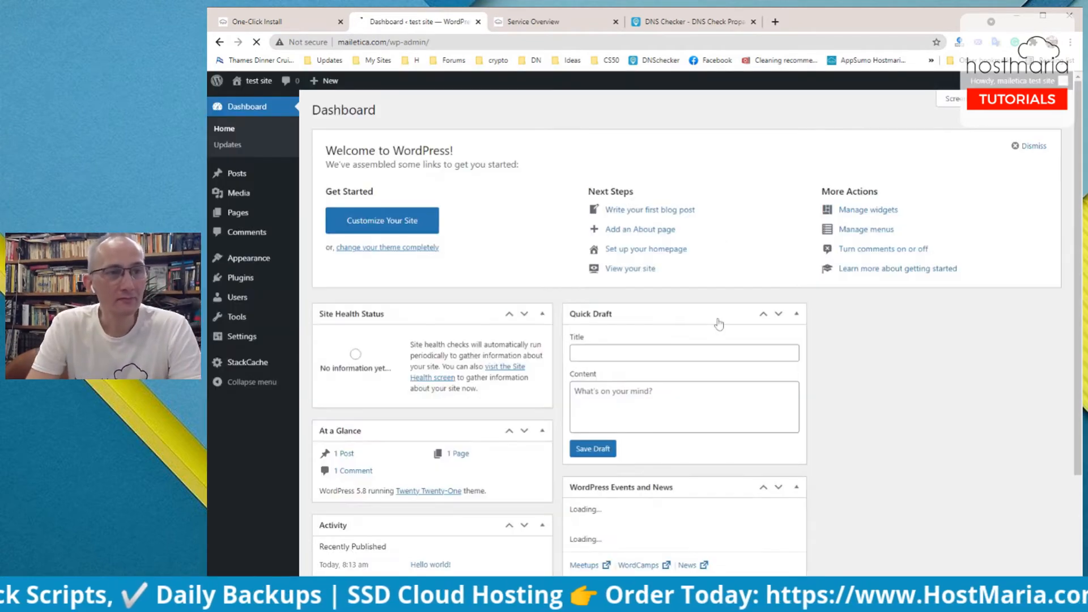
# Open the site's front page with its Hello world! post in a new tab
pyautogui.middleClick(253, 81)
pyautogui.click(524, 22)
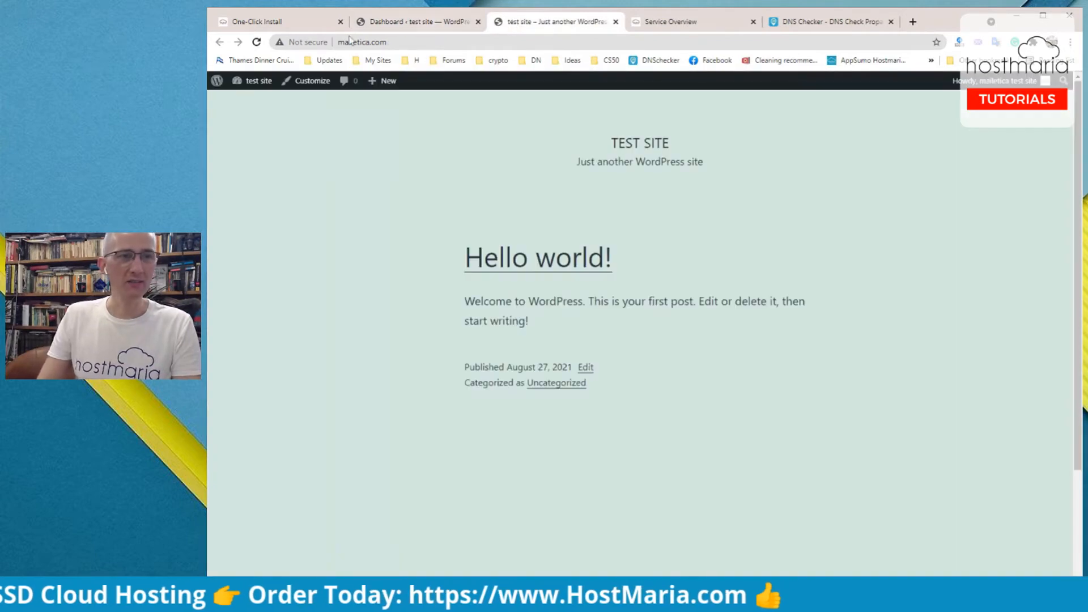
pyautogui.click(393, 22)
pyautogui.click(524, 22)
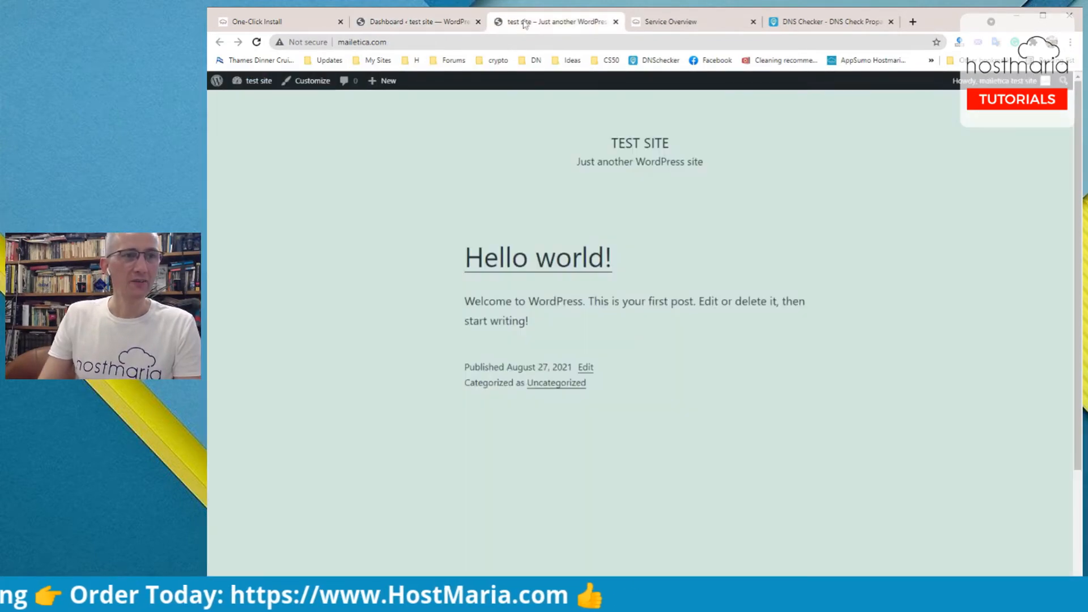
pyautogui.click(362, 42)
pyautogui.click(338, 42)
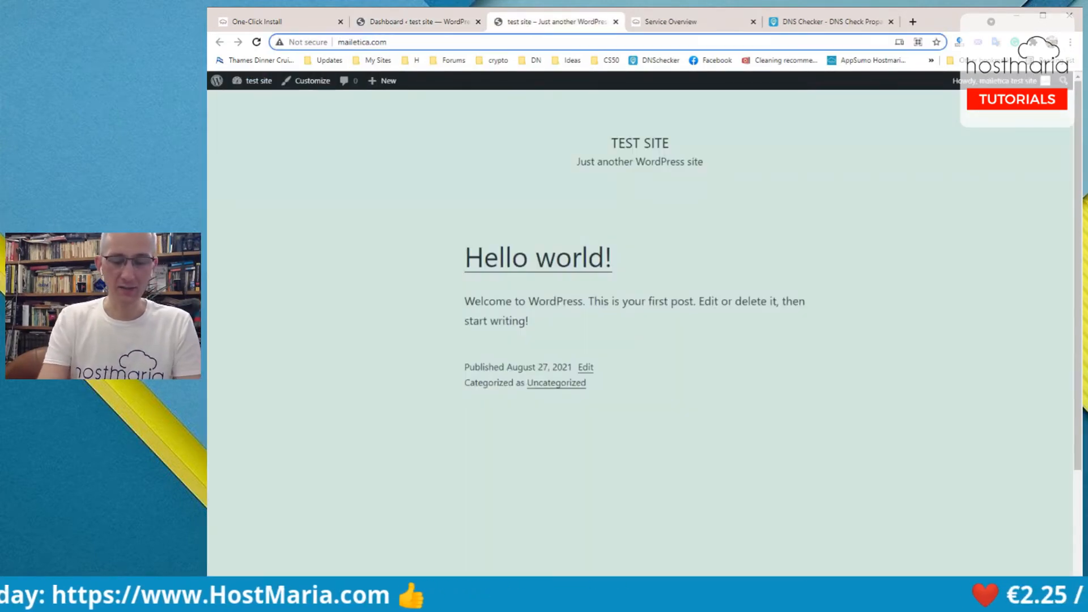
pyautogui.write('https://')
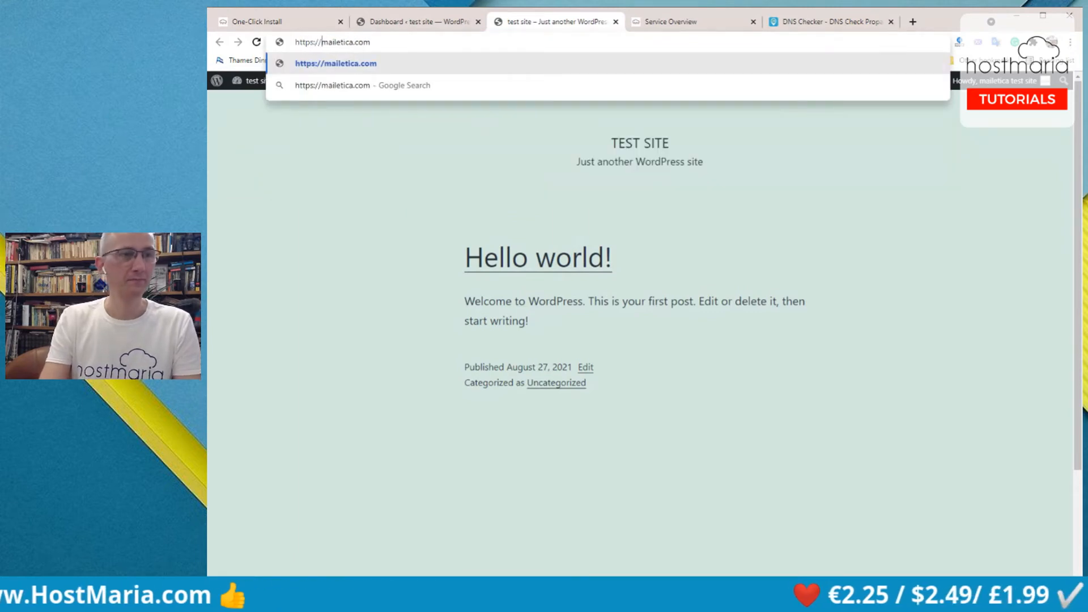
pyautogui.press('Return')
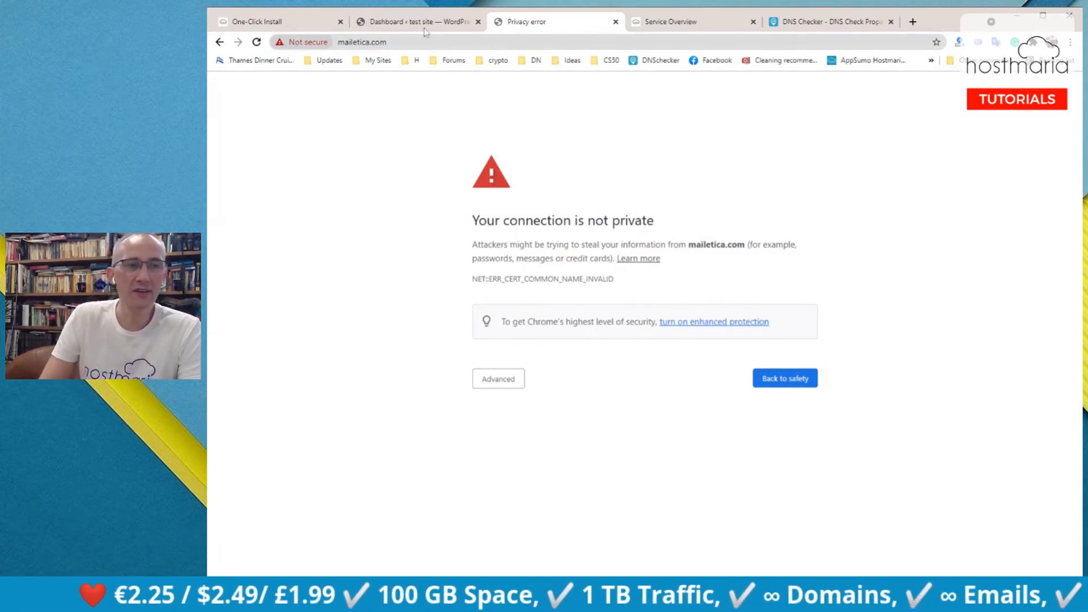
pyautogui.click(512, 379)
pyautogui.click(505, 468)
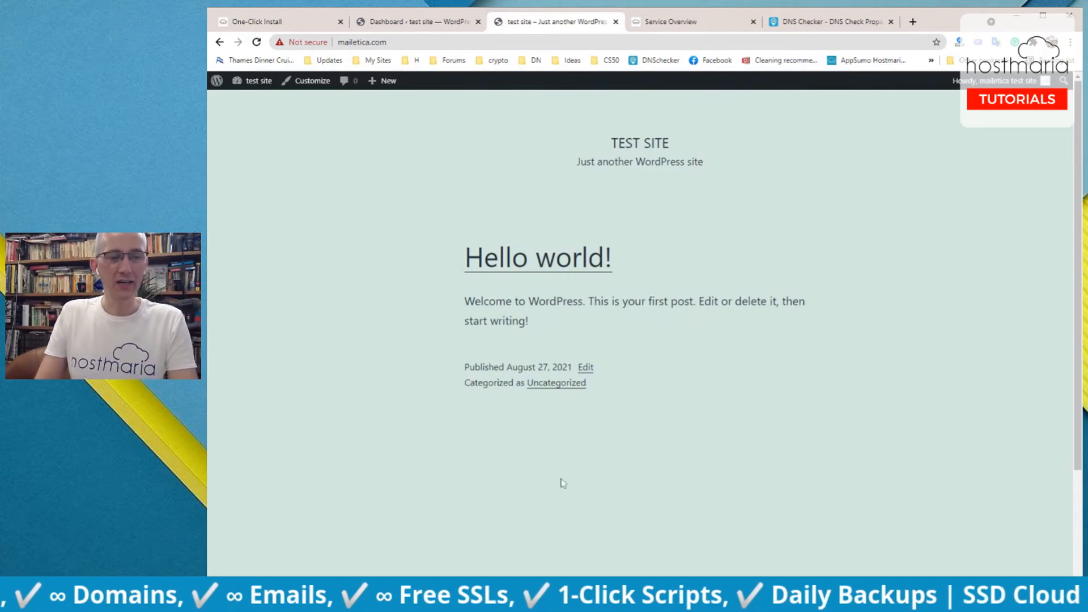
# In General Settings, change the Site Title to 'Mailetica' and the tagline to 'our new awesome preject'
pyautogui.click(419, 22)
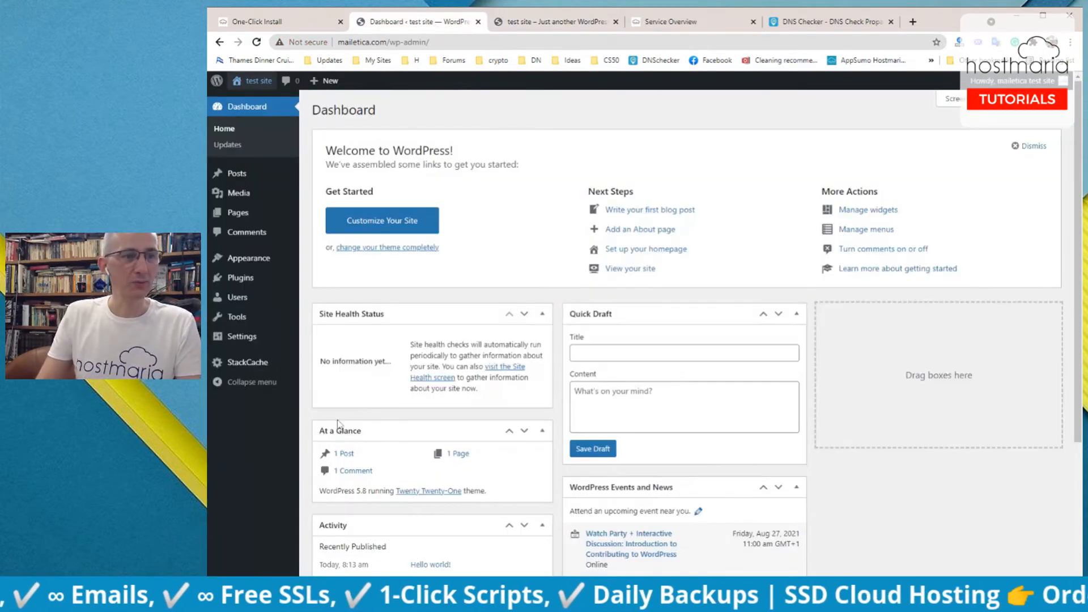
pyautogui.click(238, 336)
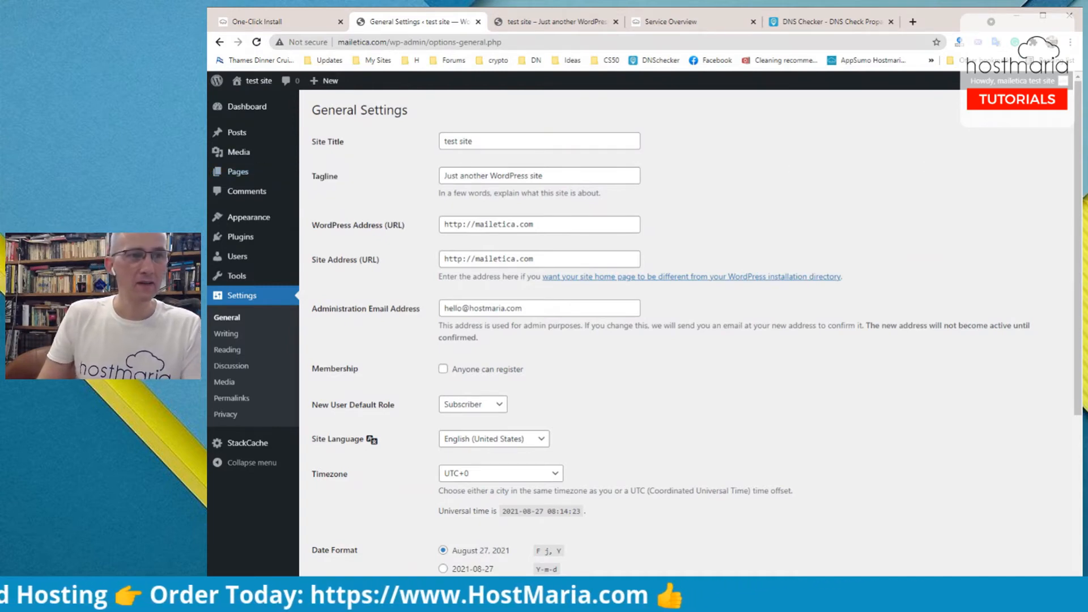
pyautogui.click(489, 141)
pyautogui.moveTo(490, 141); pyautogui.dragTo(416, 134)
pyautogui.write('M')
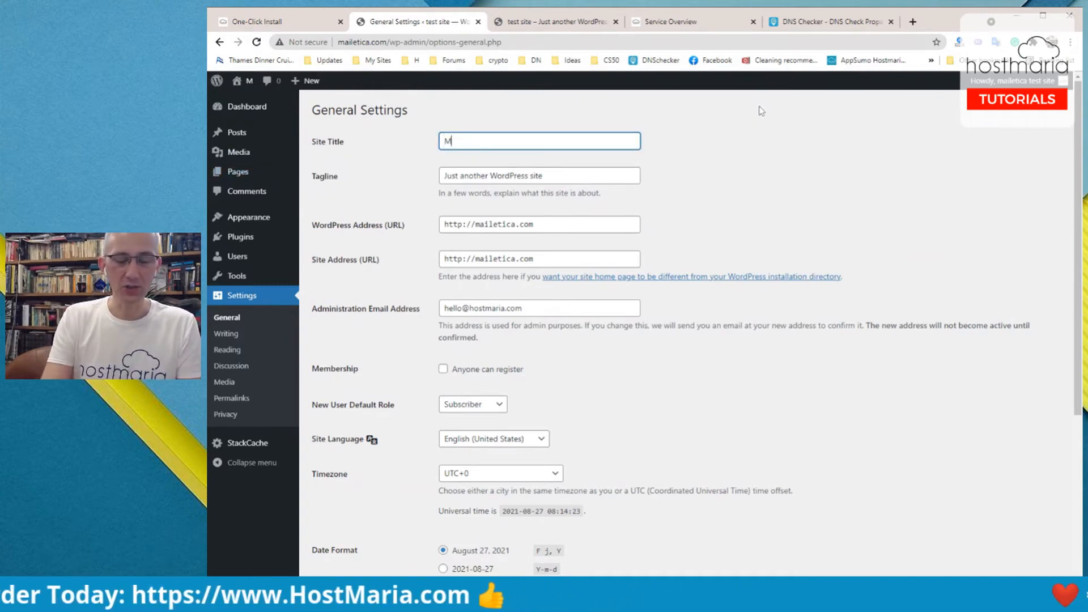
pyautogui.write('ail')
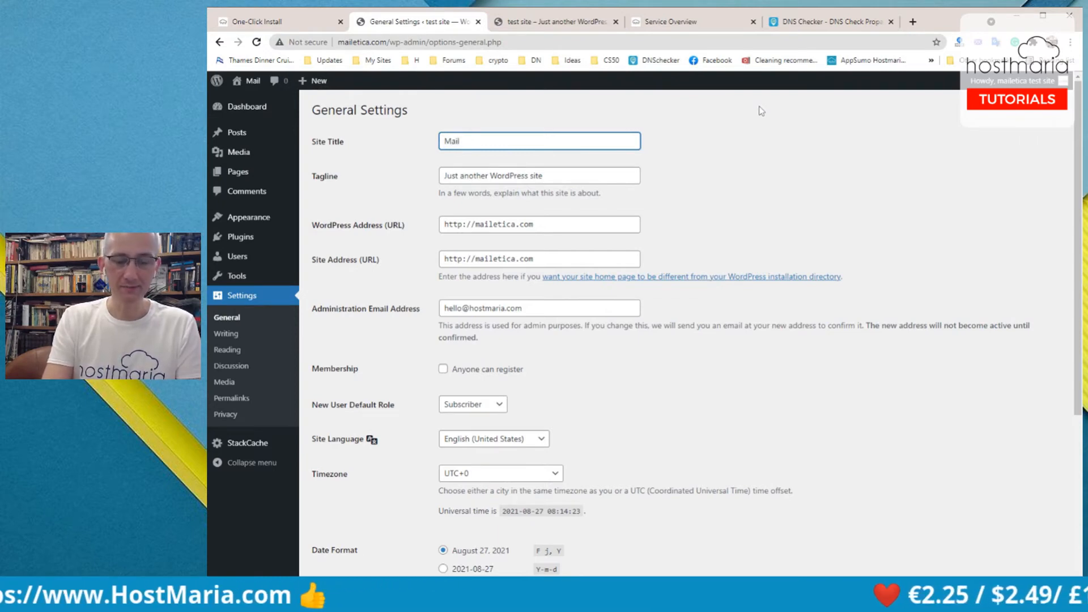
pyautogui.write('etica')
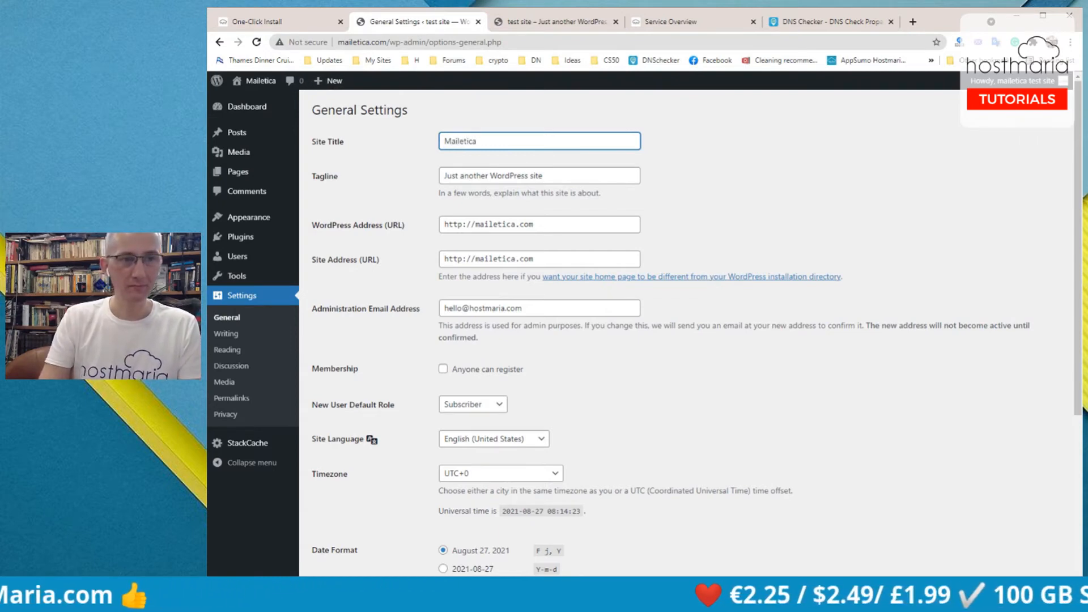
pyautogui.press('Tab')
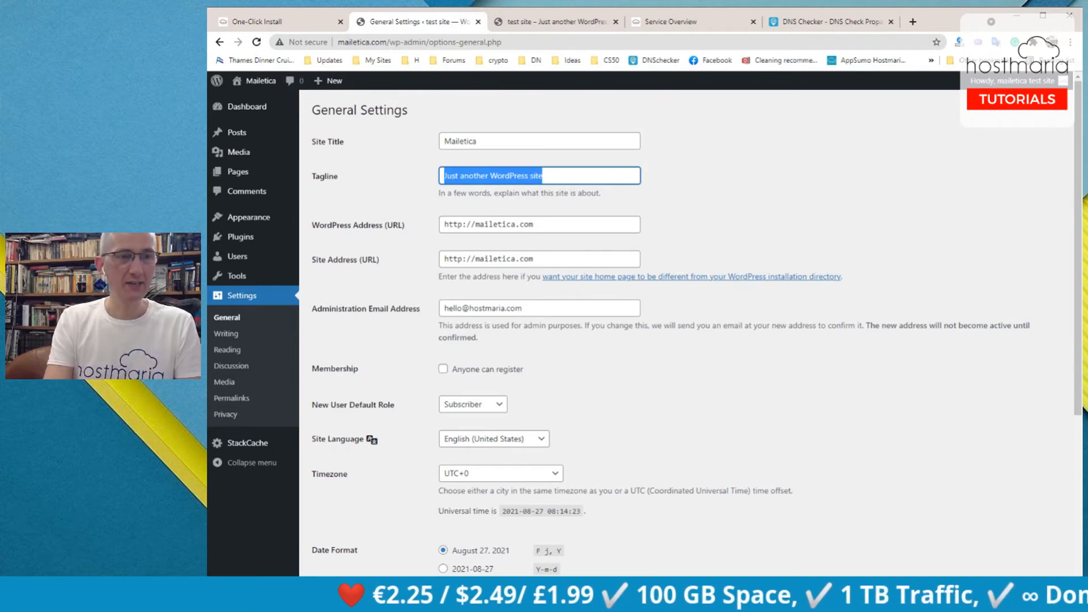
pyautogui.write('our new ')
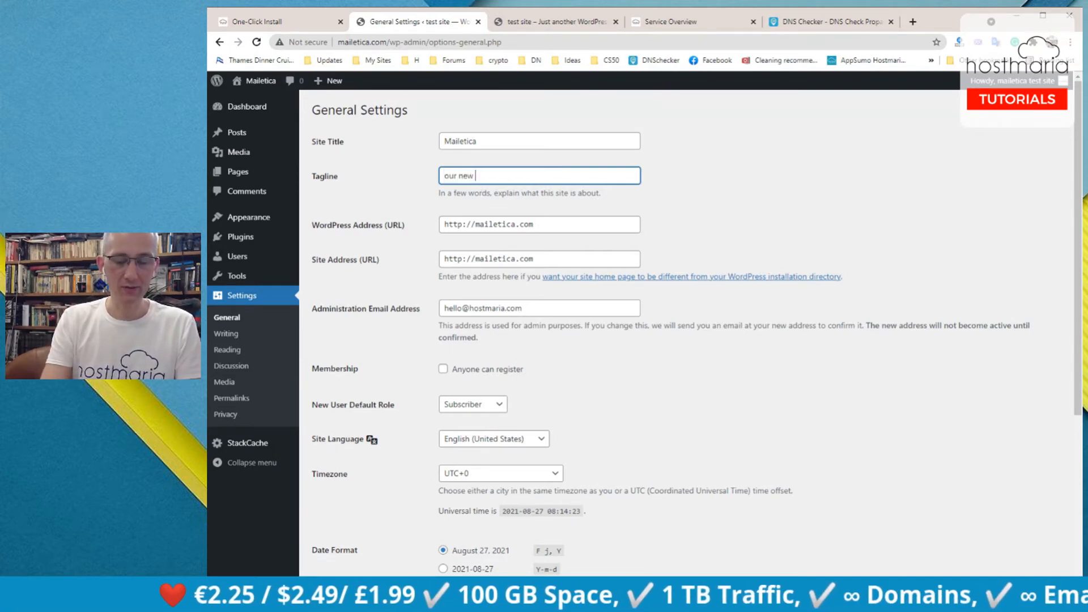
pyautogui.write('awesome')
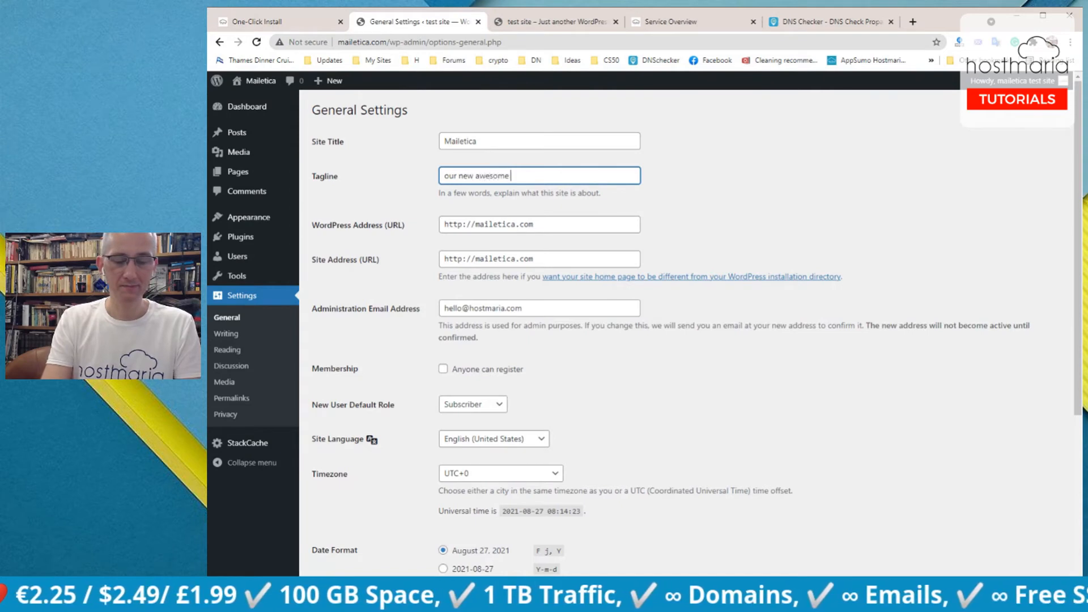
pyautogui.write(' preject')
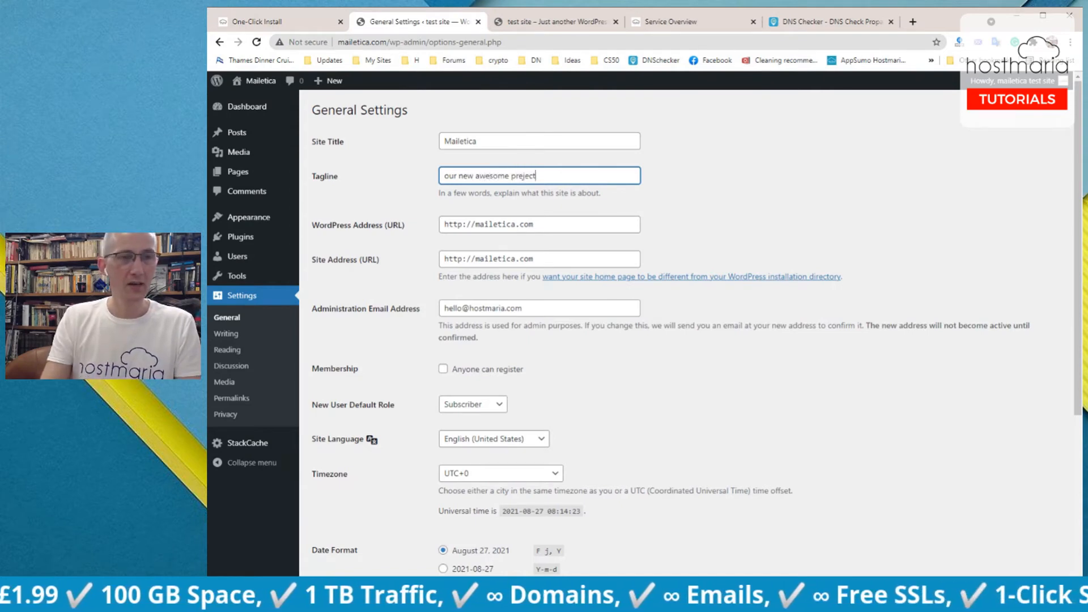
pyautogui.click(912, 22)
# Search Google for 'hostmaria' and highlight the top HostMaria result's title and description
pyautogui.write('host')
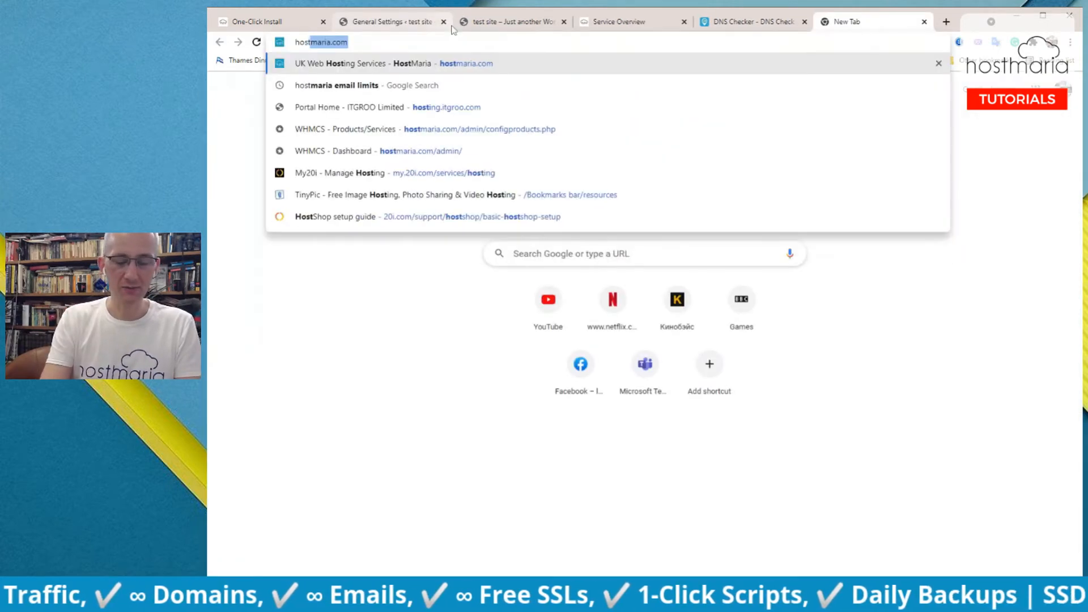
pyautogui.write('maria')
pyautogui.press('Return')
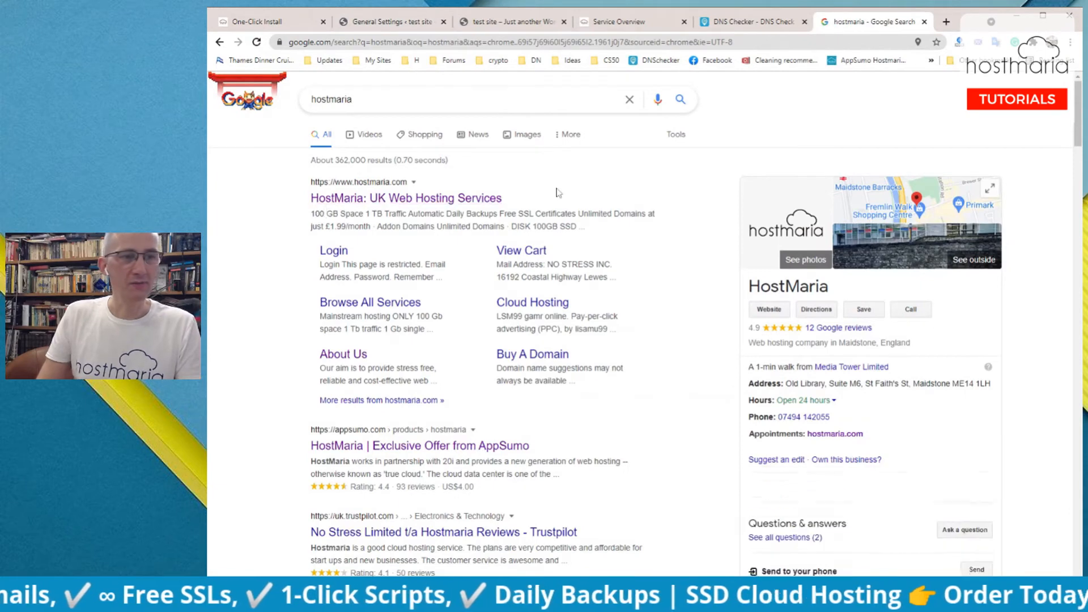
pyautogui.moveTo(521, 200); pyautogui.dragTo(310, 199)
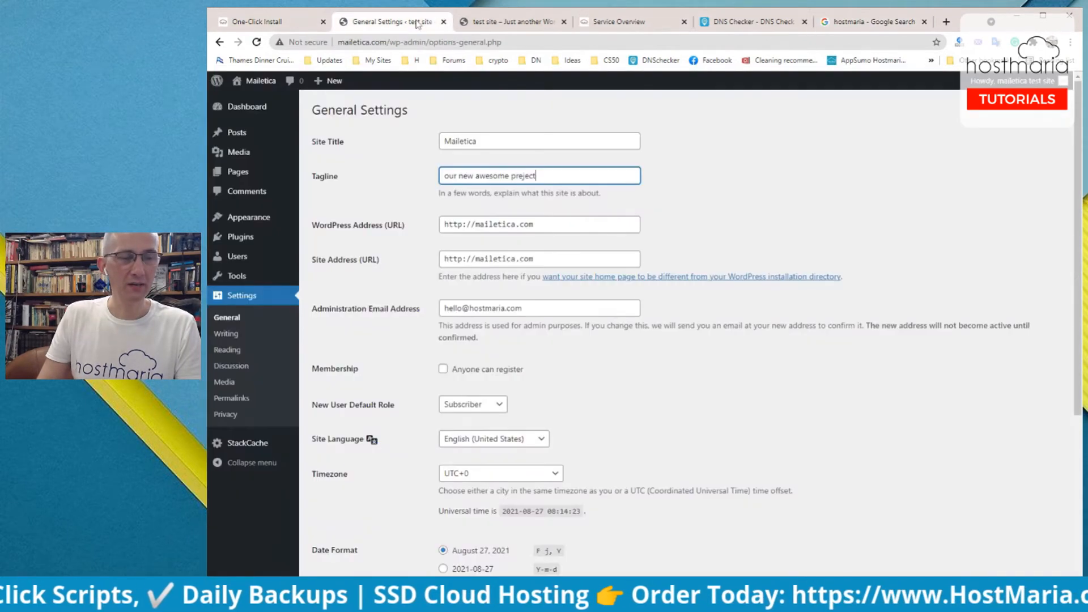
pyautogui.click(410, 23)
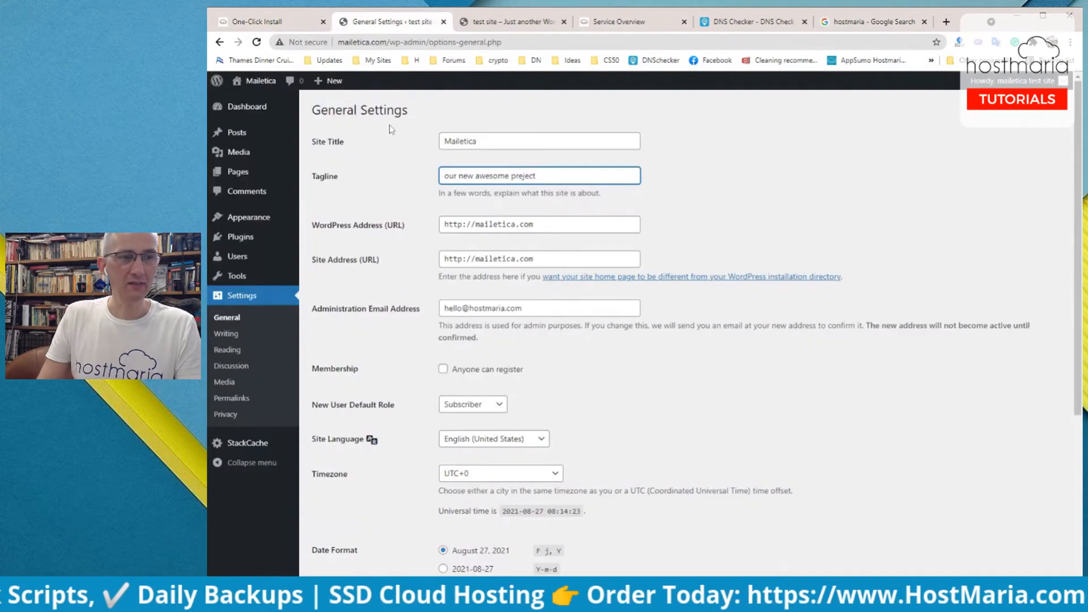
pyautogui.click(867, 21)
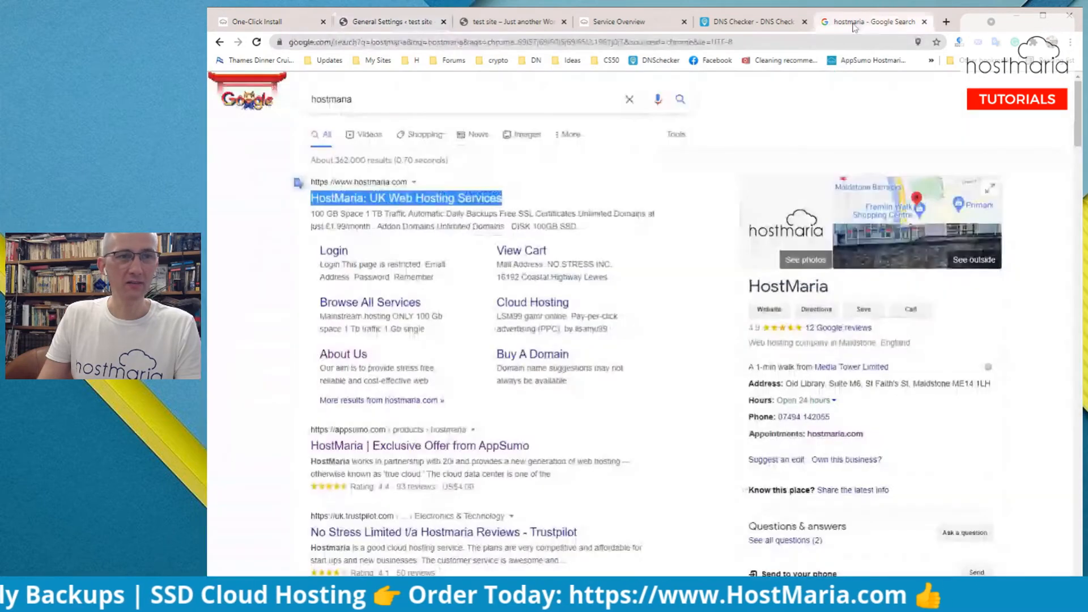
pyautogui.moveTo(311, 213); pyautogui.dragTo(576, 226)
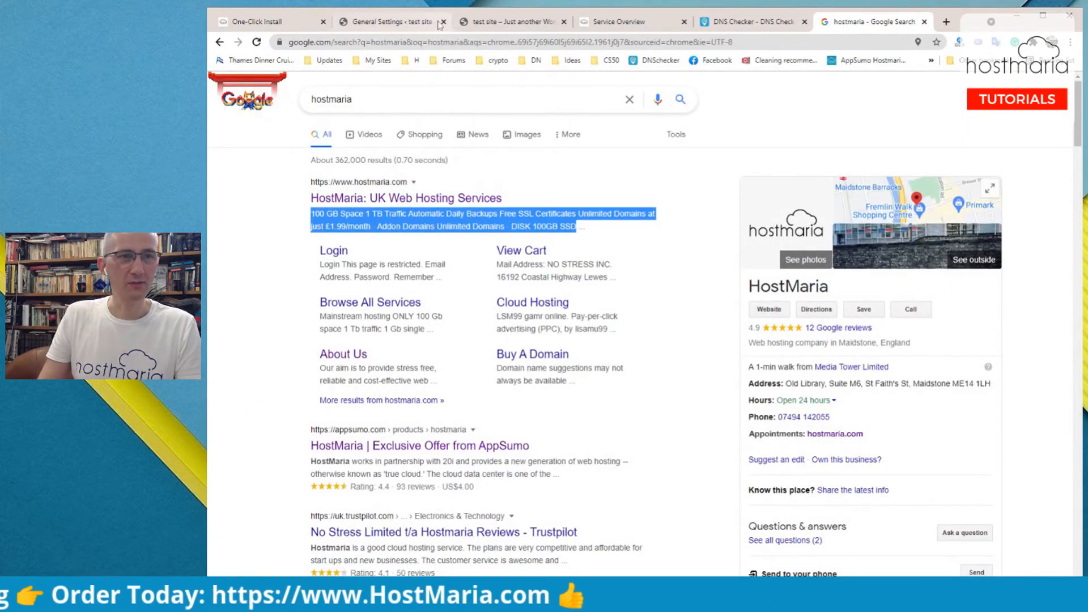
pyautogui.click(391, 22)
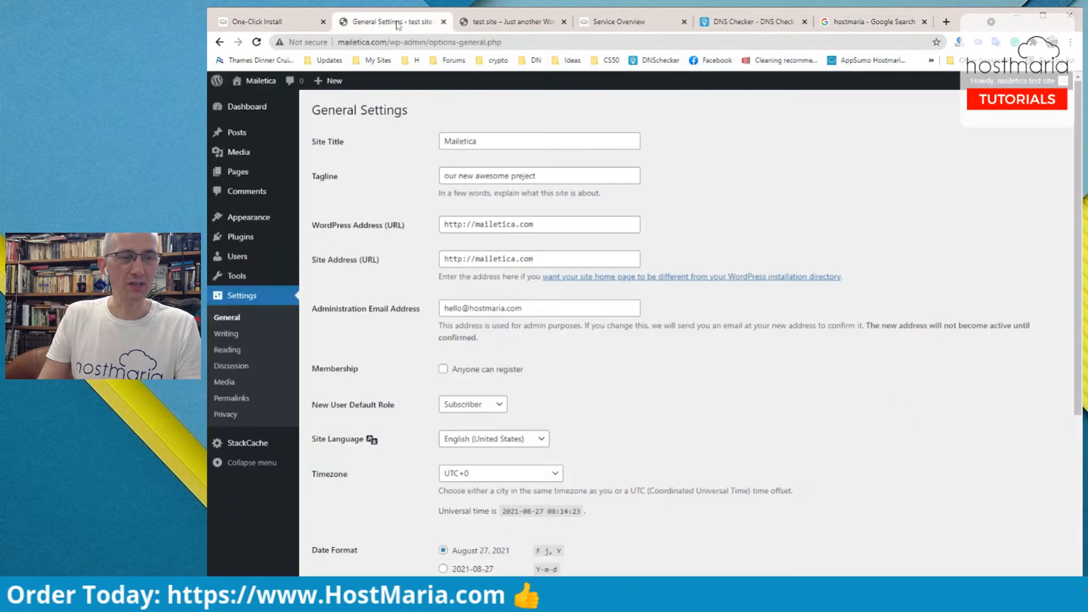
pyautogui.click(320, 177)
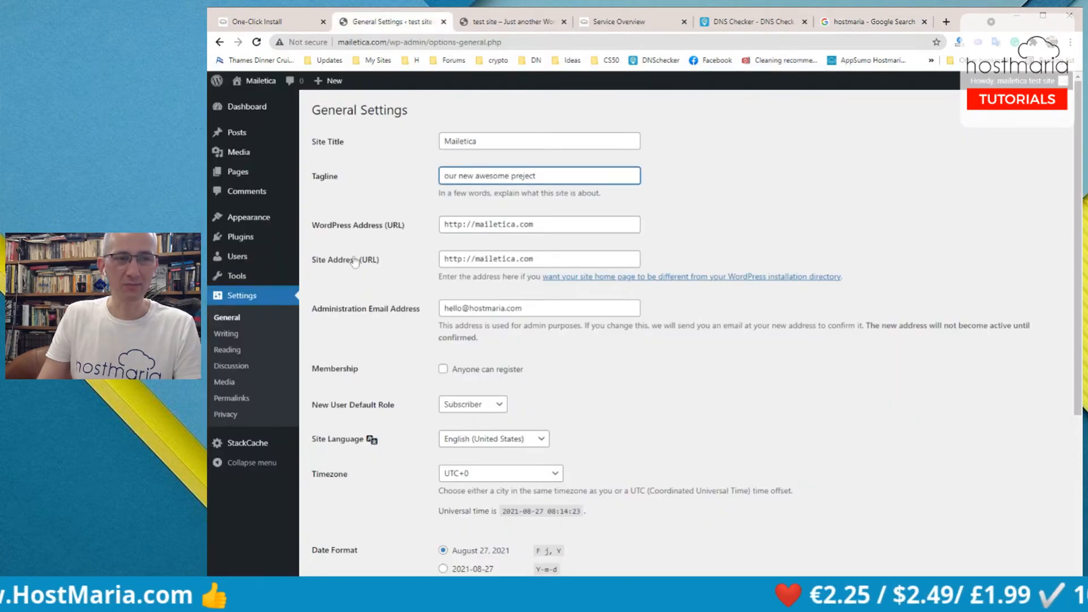
pyautogui.click(462, 224)
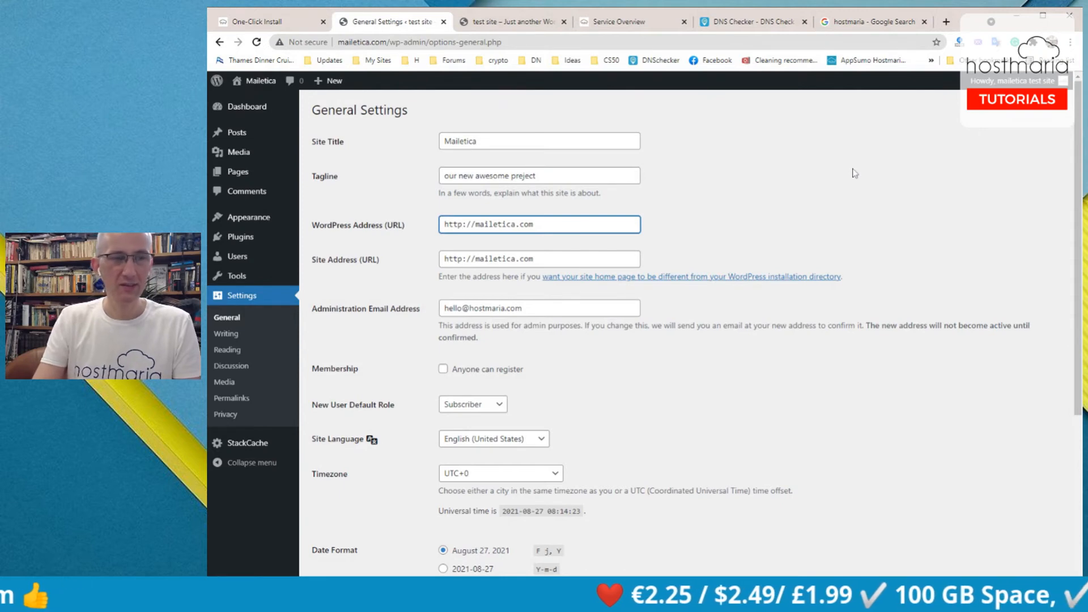
pyautogui.write('s')
pyautogui.press('Tab')
pyautogui.press('Home')
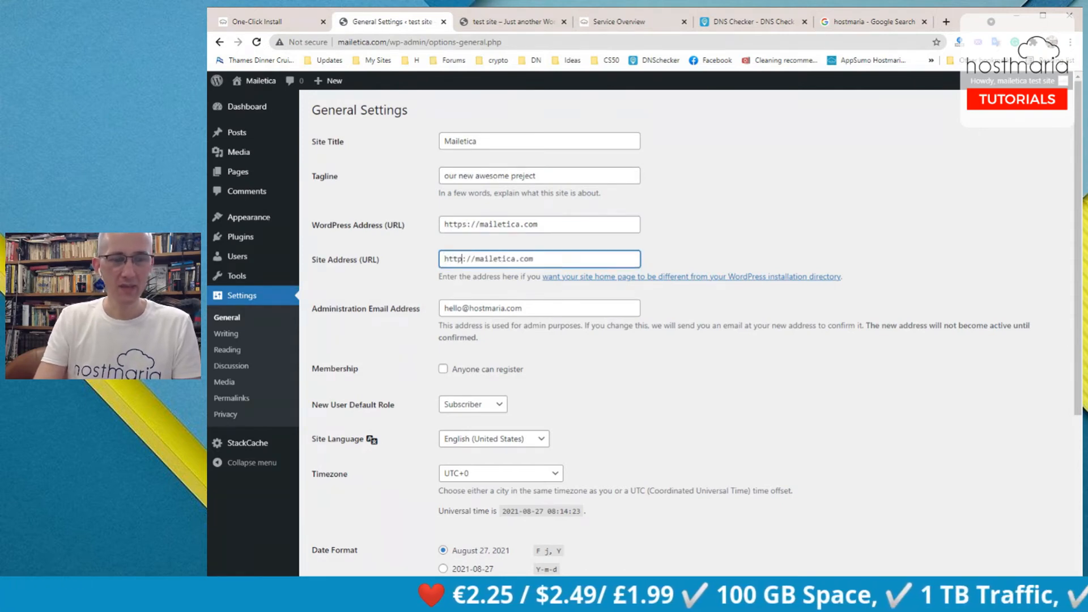
pyautogui.press('Right')
pyautogui.press('Right')
pyautogui.press('Right')
pyautogui.press('Right')
pyautogui.write('s')
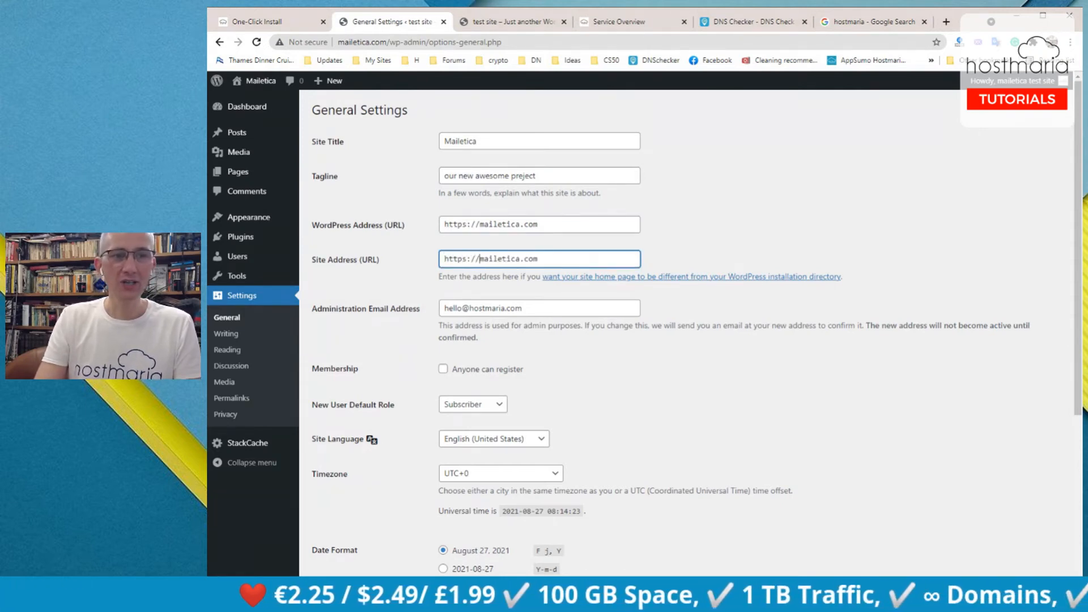
pyautogui.write('www.')
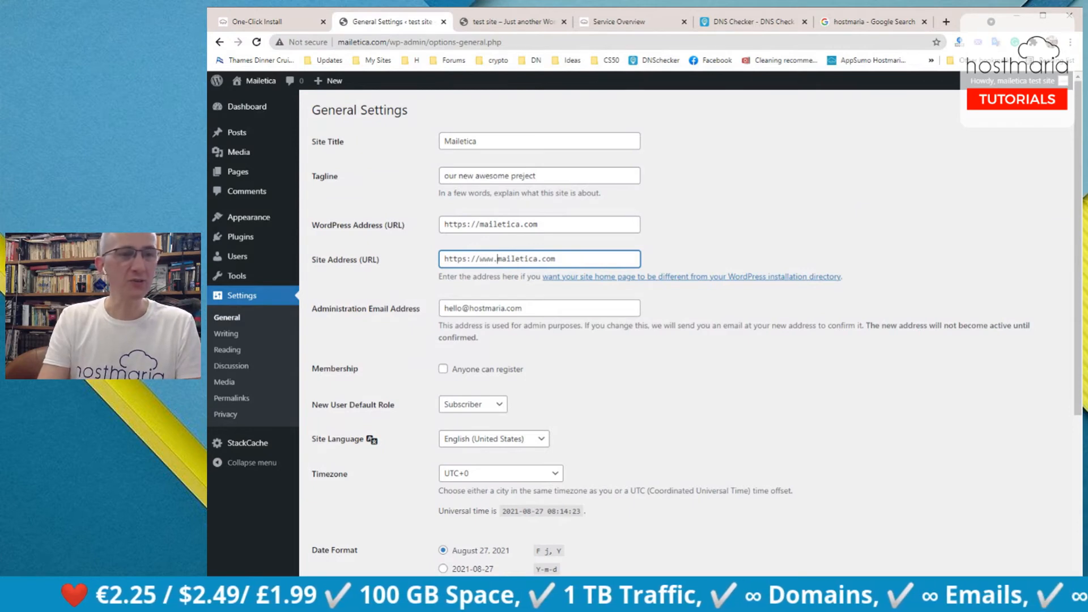
pyautogui.press('BackSpace')
pyautogui.press('BackSpace')
pyautogui.press('BackSpace')
pyautogui.press('BackSpace')
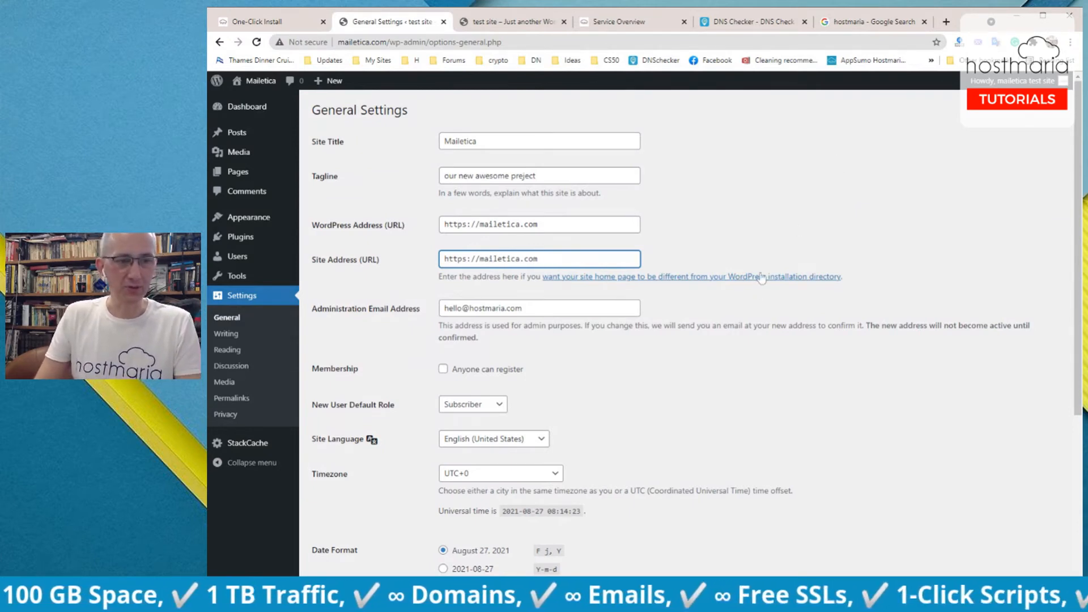
# Save the new https addresses, log back in with Remember Me, and open Writing Settings
pyautogui.scroll(-3, 762, 281)
pyautogui.scroll(-2, 764, 262)
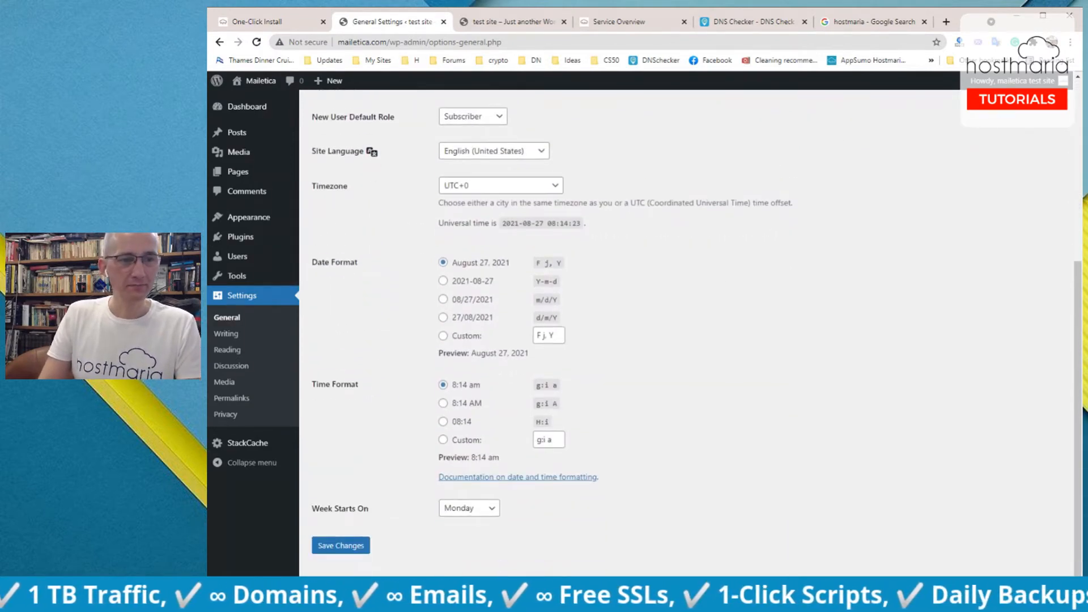
pyautogui.click(343, 549)
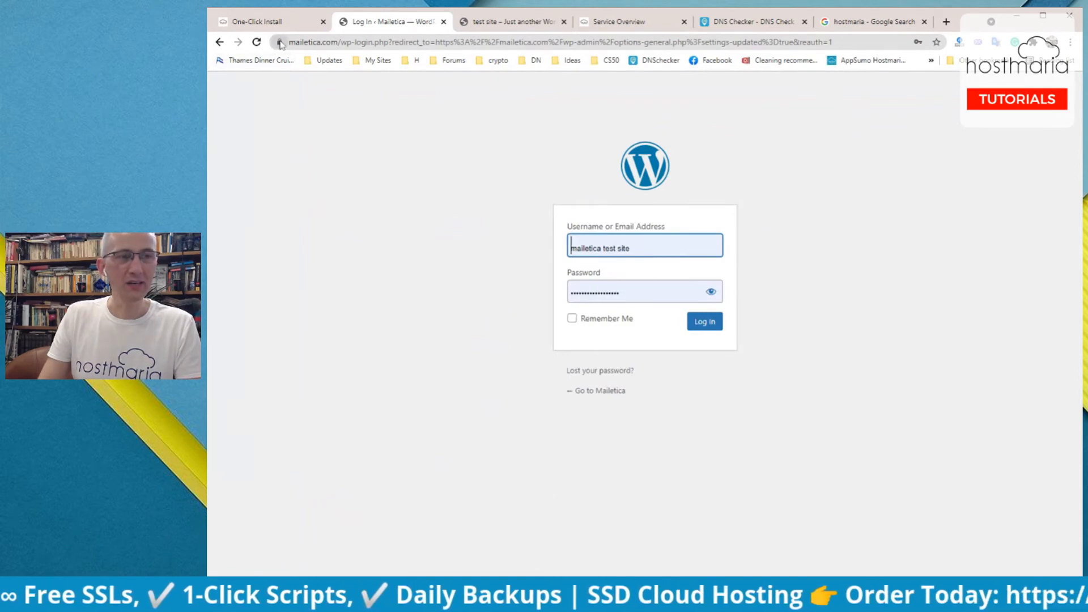
pyautogui.click(572, 318)
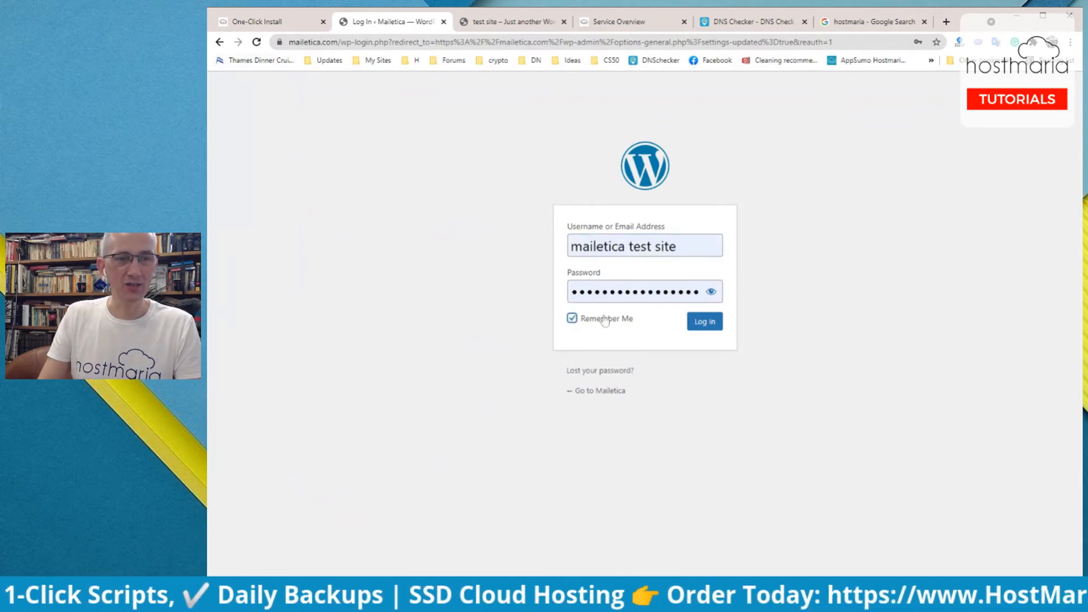
pyautogui.click(709, 323)
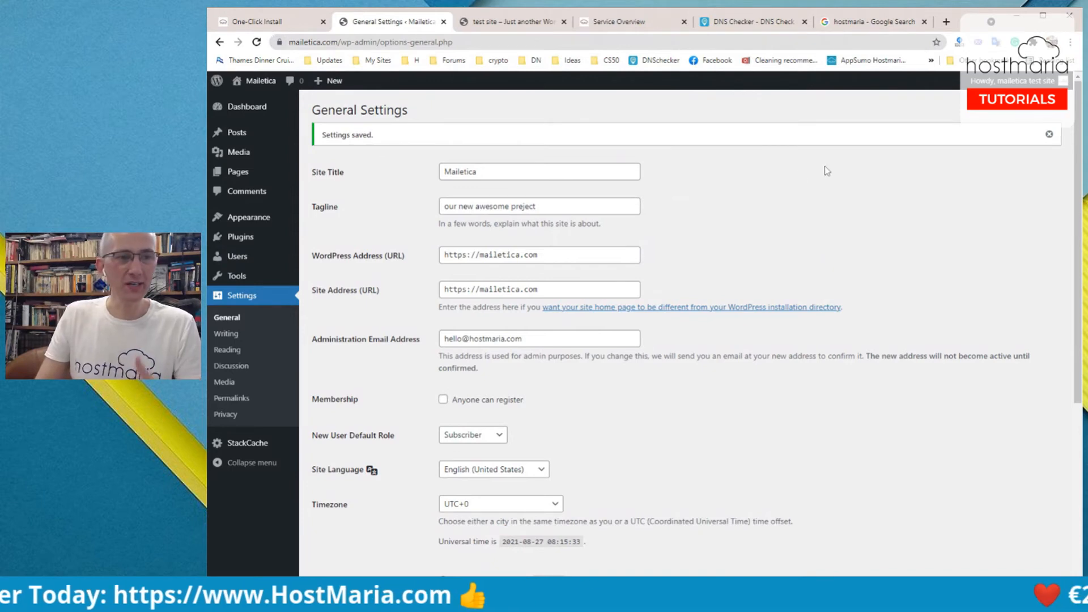
pyautogui.click(224, 336)
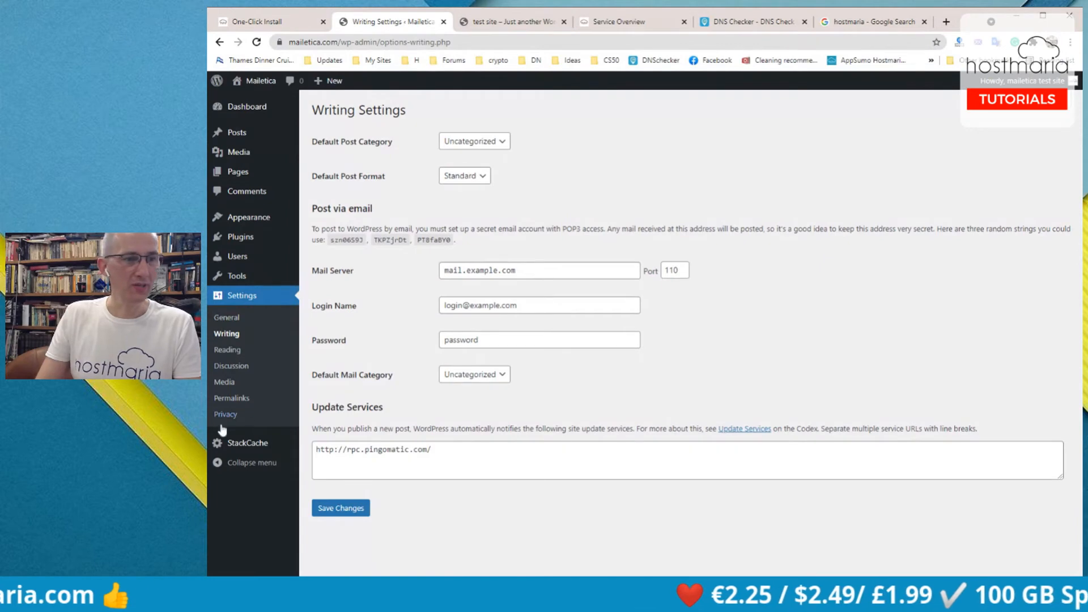
# Re-save the Post name permalink structure
pyautogui.click(231, 398)
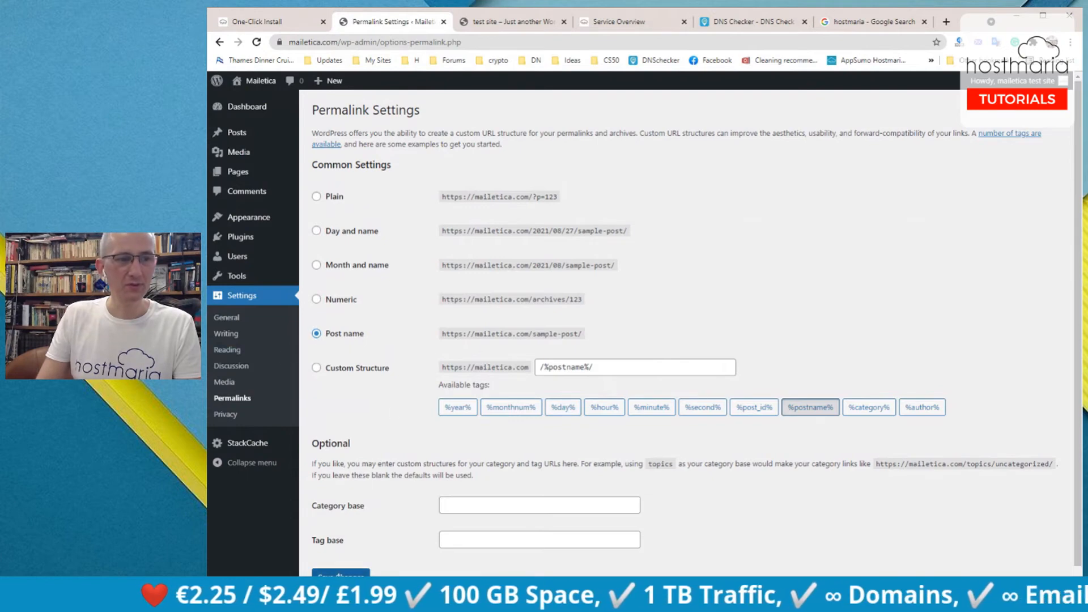
pyautogui.click(338, 574)
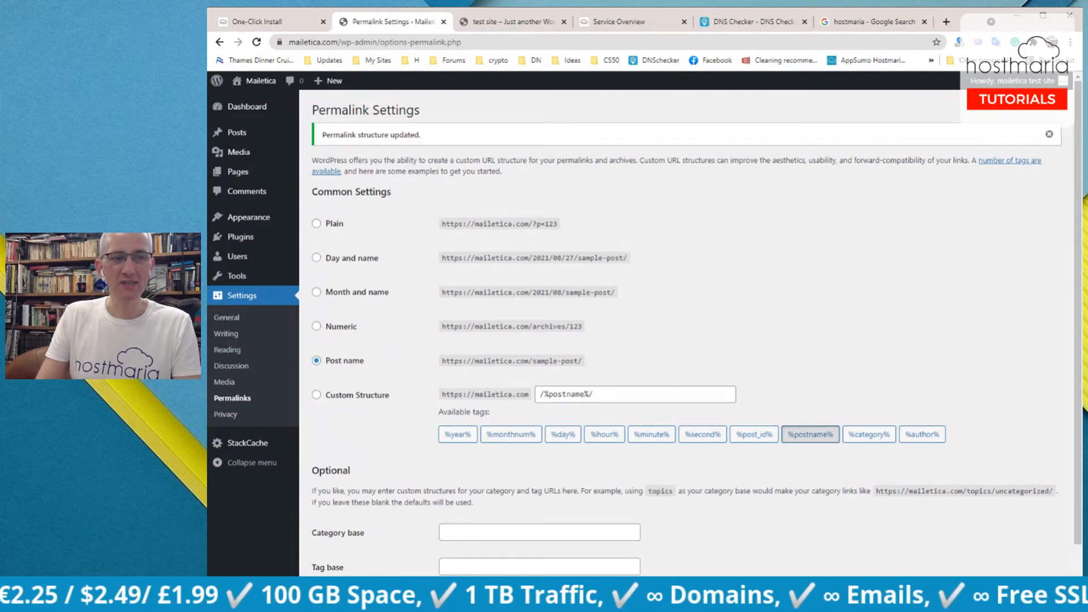
pyautogui.moveTo(467, 361); pyautogui.dragTo(573, 360)
pyautogui.click(575, 361)
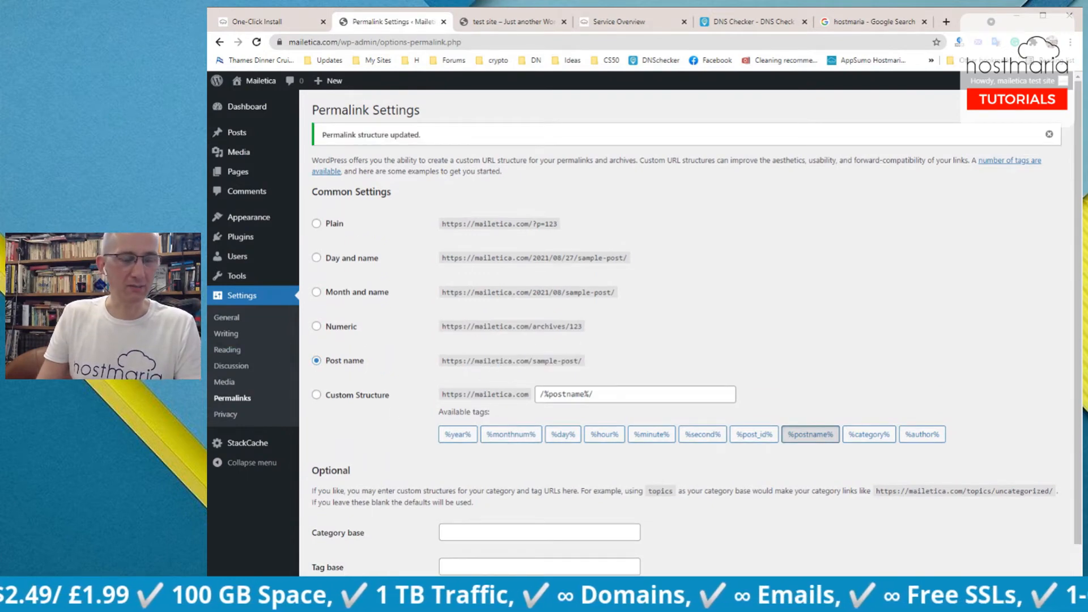
# Open the StackCache settings and look through its options
pyautogui.click(258, 443)
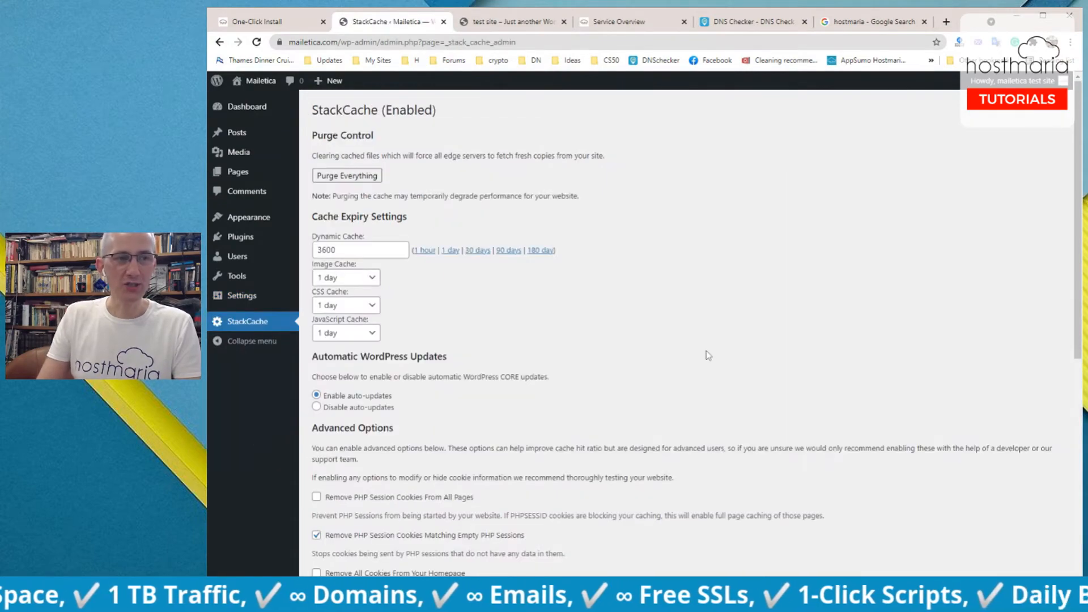
pyautogui.scroll(-8, 706, 354)
pyautogui.scroll(7, 706, 355)
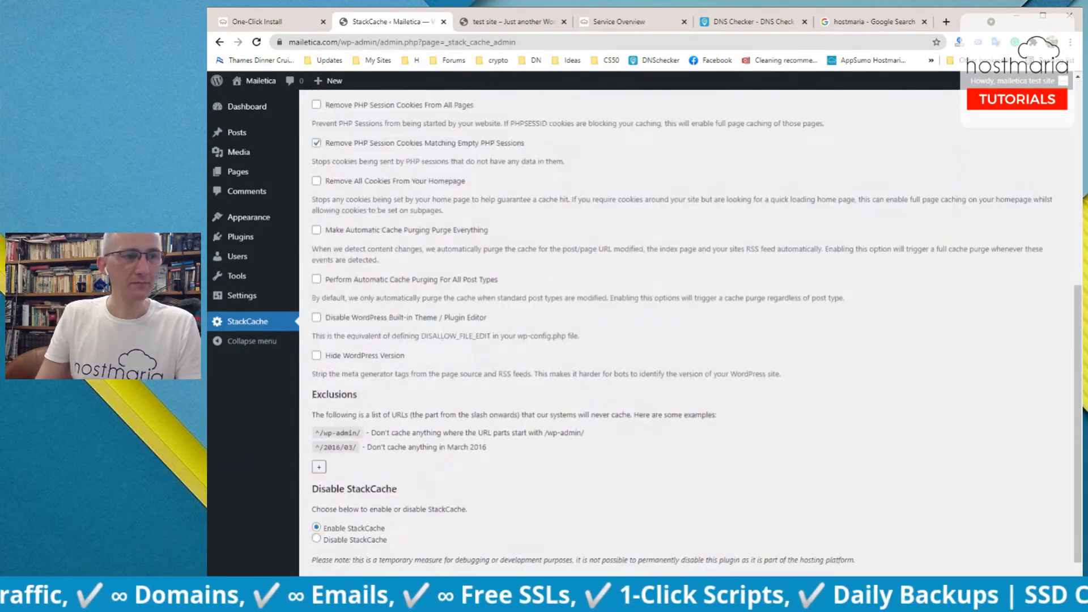
# Search plugins for 'force https', then install and activate JSM's Force HTTP to HTTPS
pyautogui.click(247, 240)
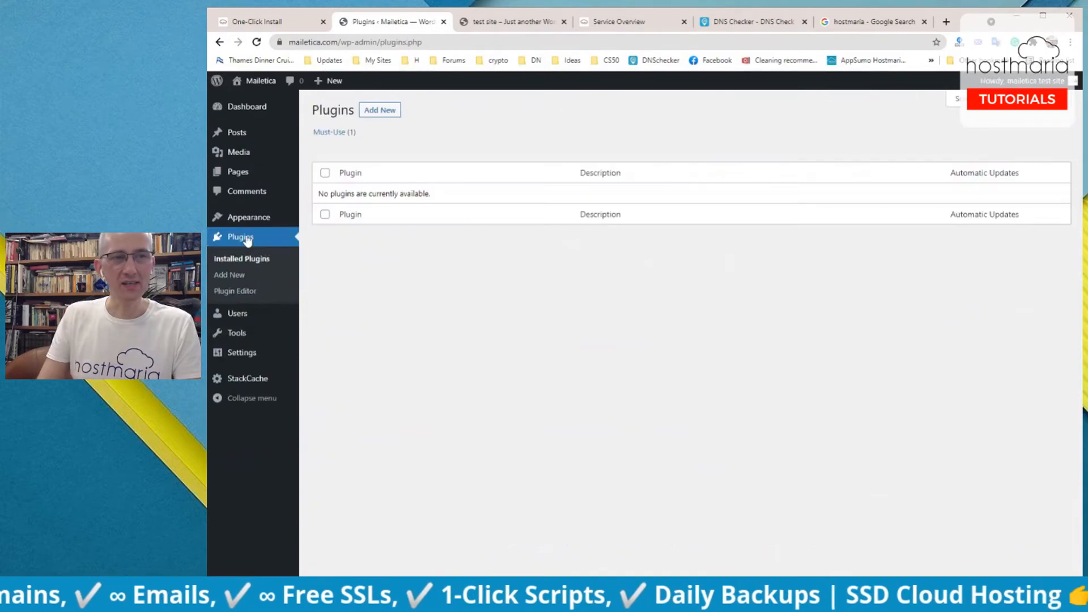
pyautogui.click(386, 112)
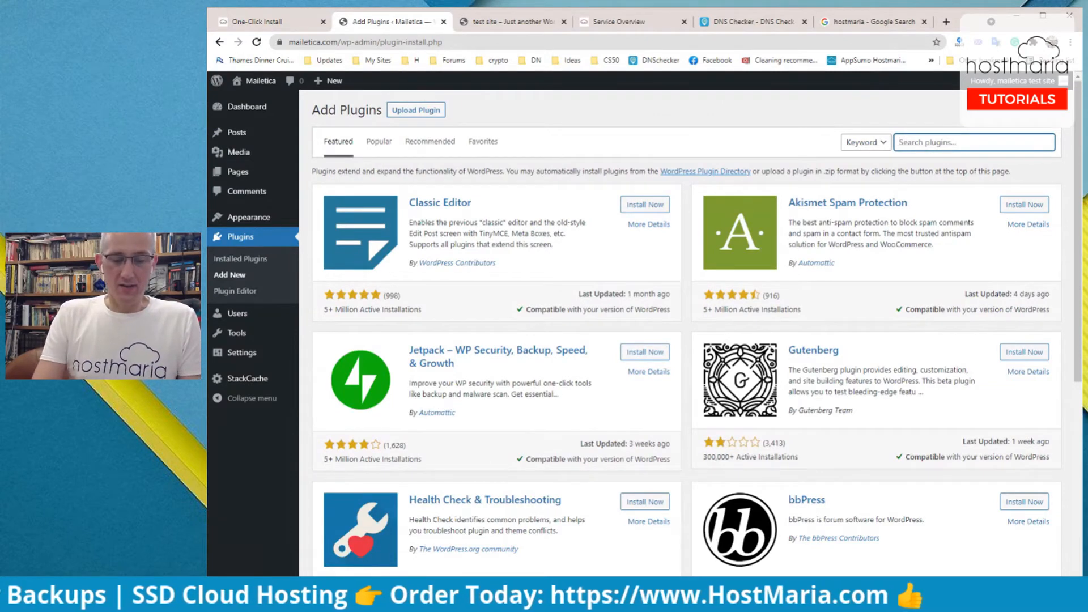
pyautogui.write('force https')
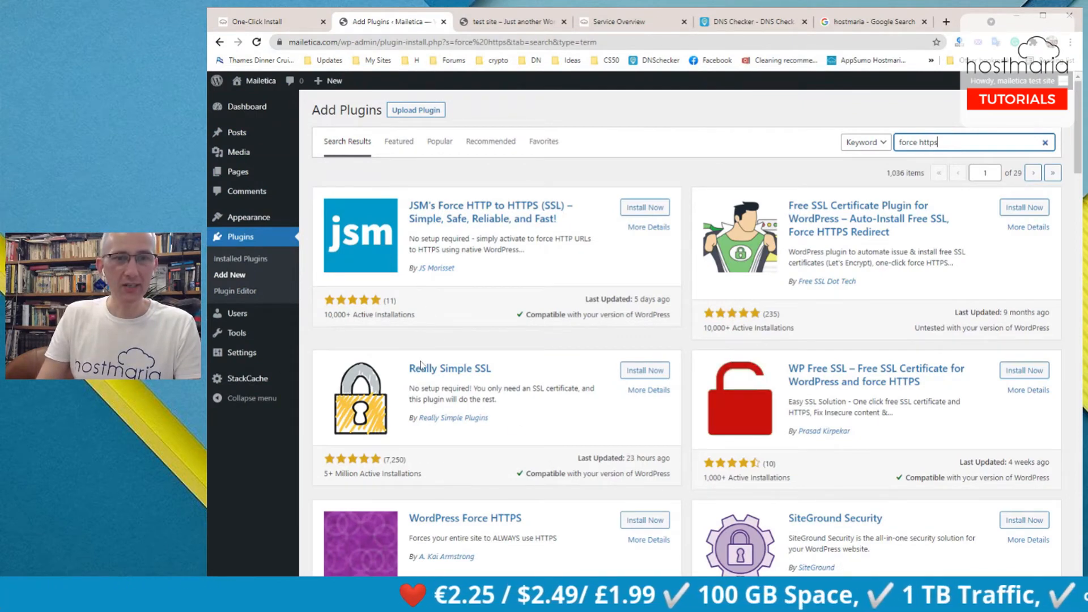
pyautogui.scroll(-2, 495, 476)
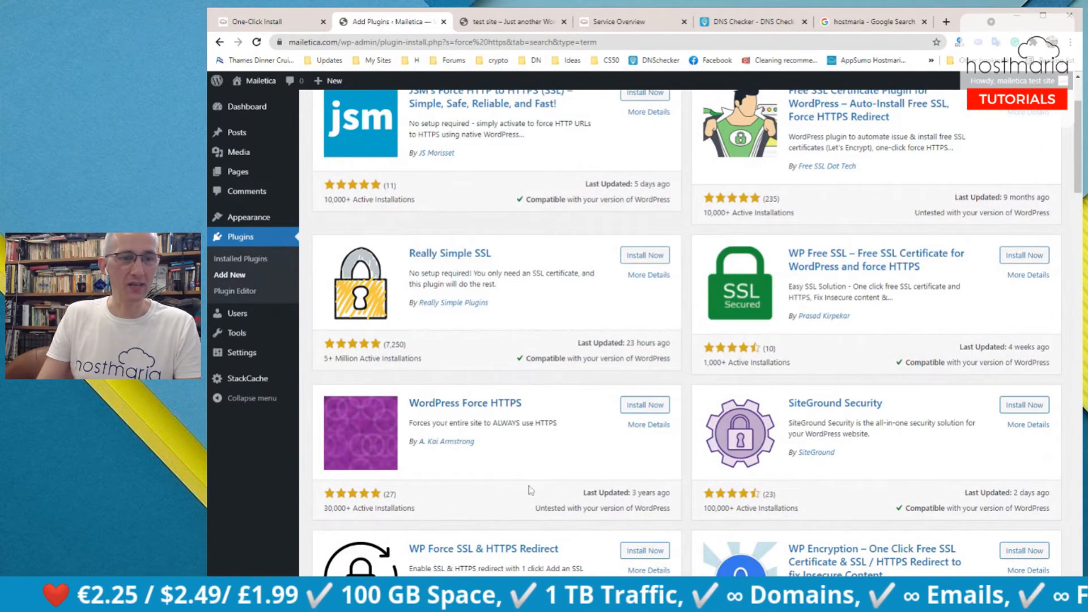
pyautogui.moveTo(647, 493)
pyautogui.mouseDown()
pyautogui.moveTo(381, 494)
pyautogui.moveTo(638, 492)
pyautogui.mouseUp()
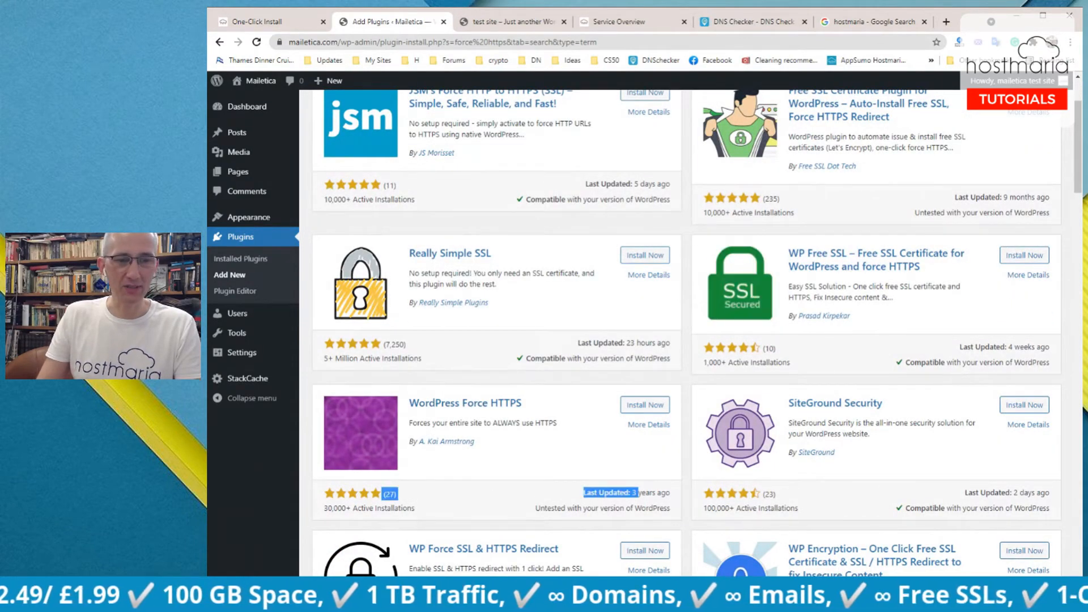
pyautogui.doubleClick(646, 493)
pyautogui.click(646, 493)
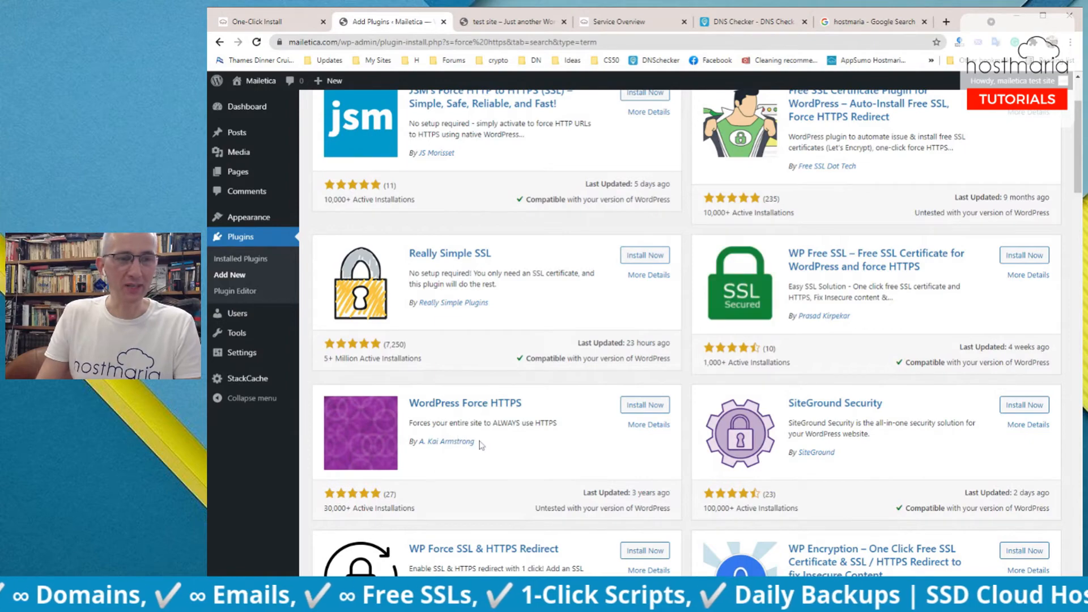
pyautogui.scroll(3, 475, 441)
pyautogui.click(643, 206)
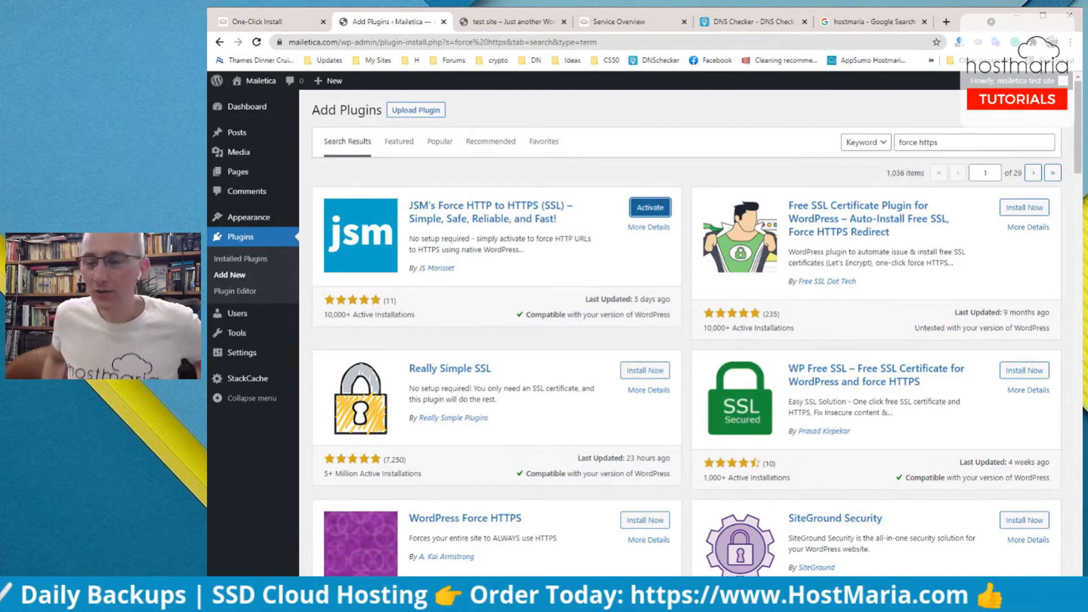
pyautogui.click(648, 208)
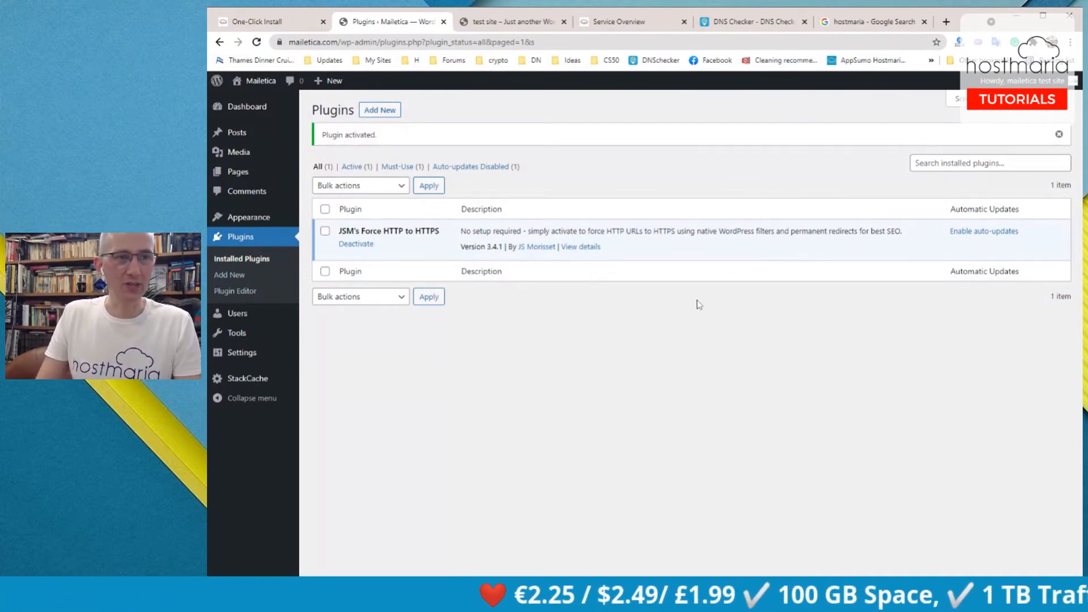
pyautogui.click(379, 111)
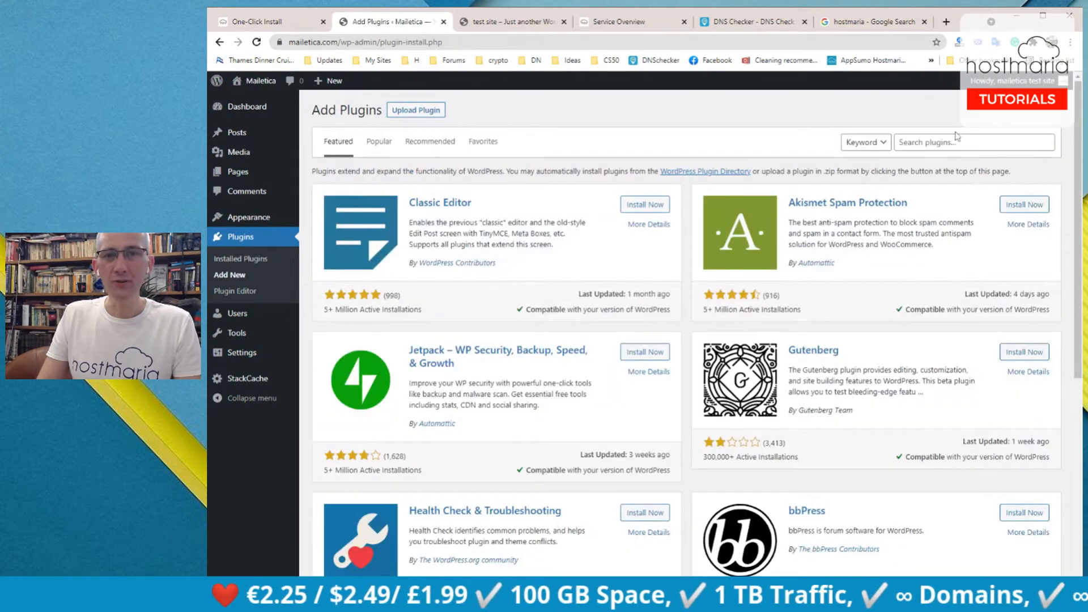
# Search for 'cache enabler', then install and activate KeyCDN's Cache Enabler plugin
pyautogui.click(957, 142)
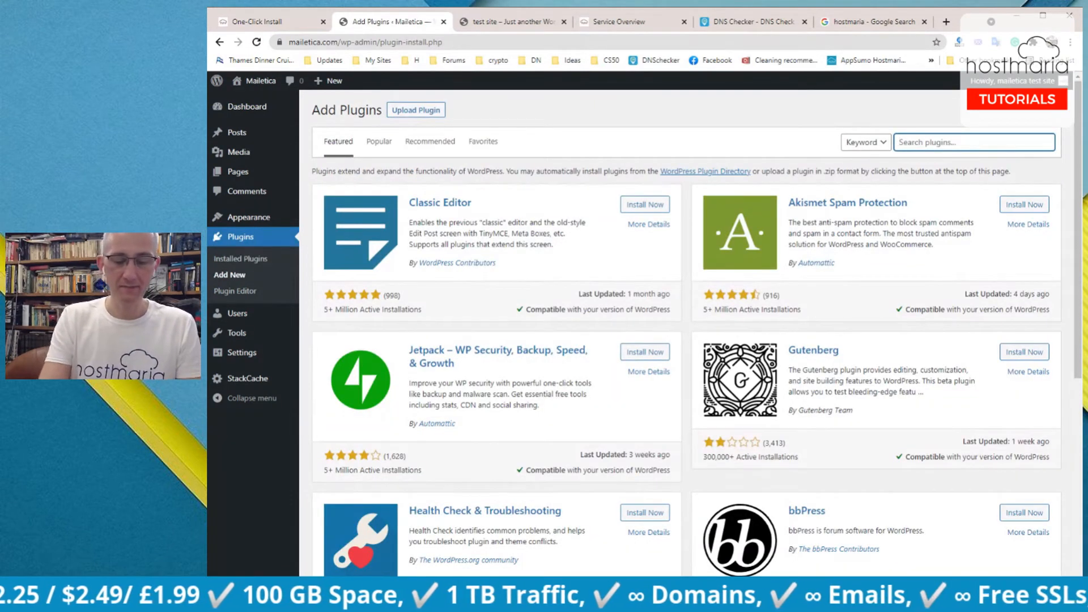
pyautogui.write('cache en')
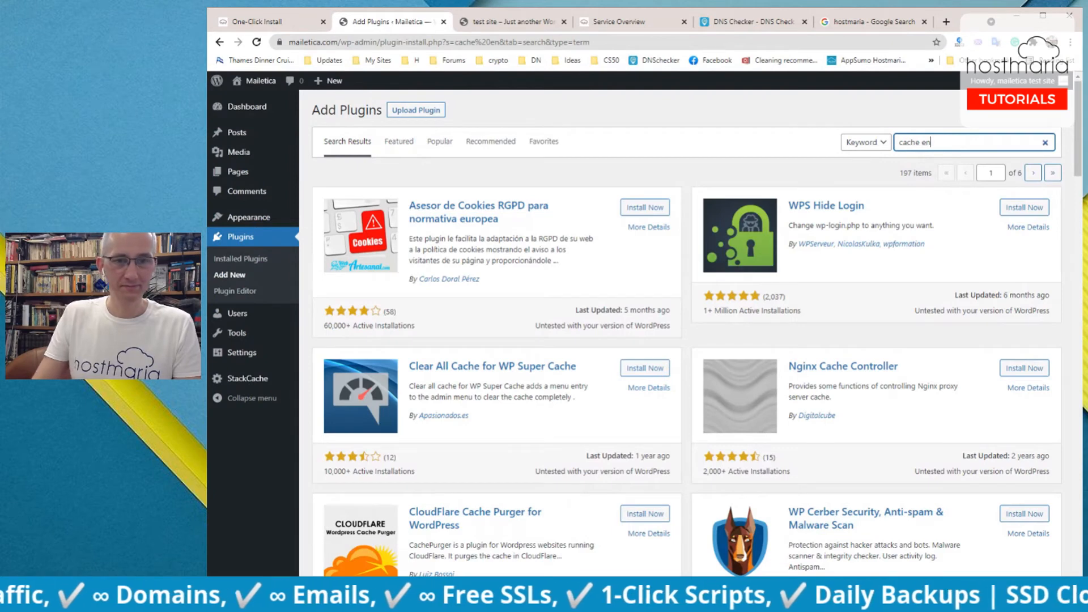
pyautogui.write('abler')
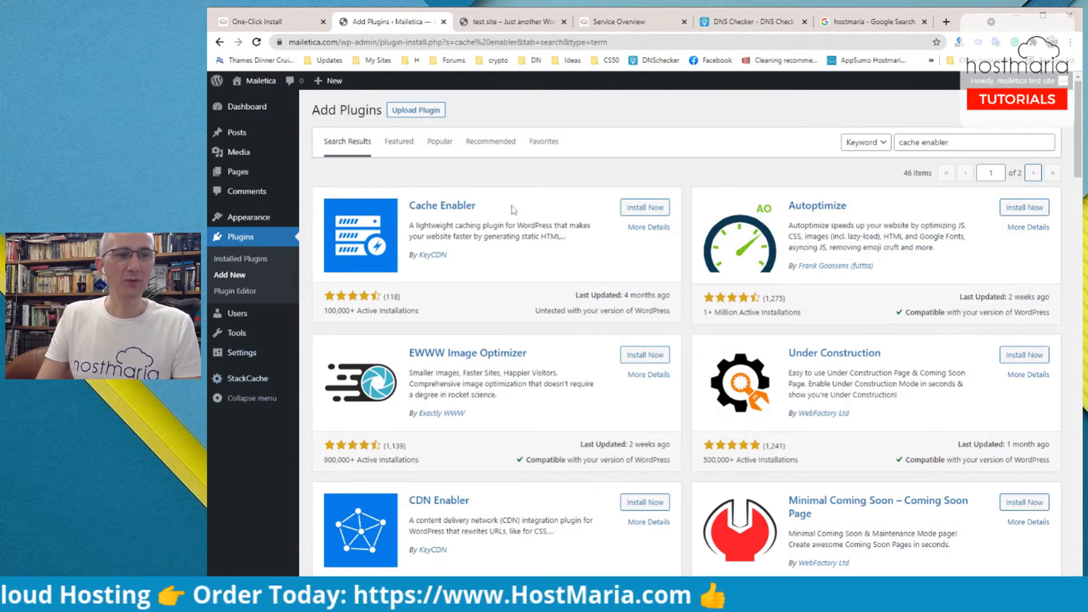
pyautogui.click(644, 207)
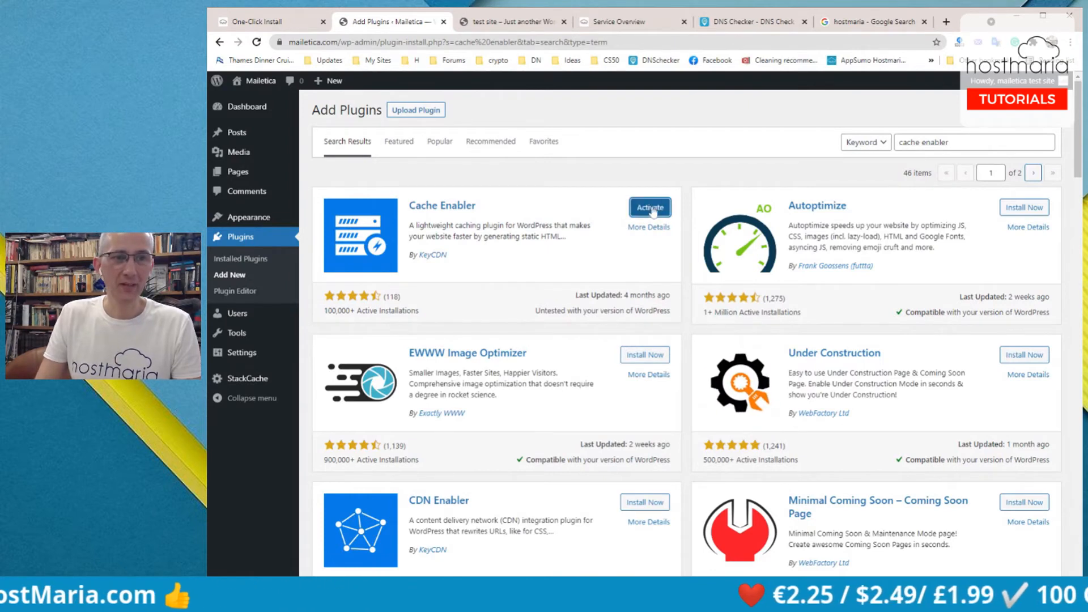
pyautogui.click(652, 210)
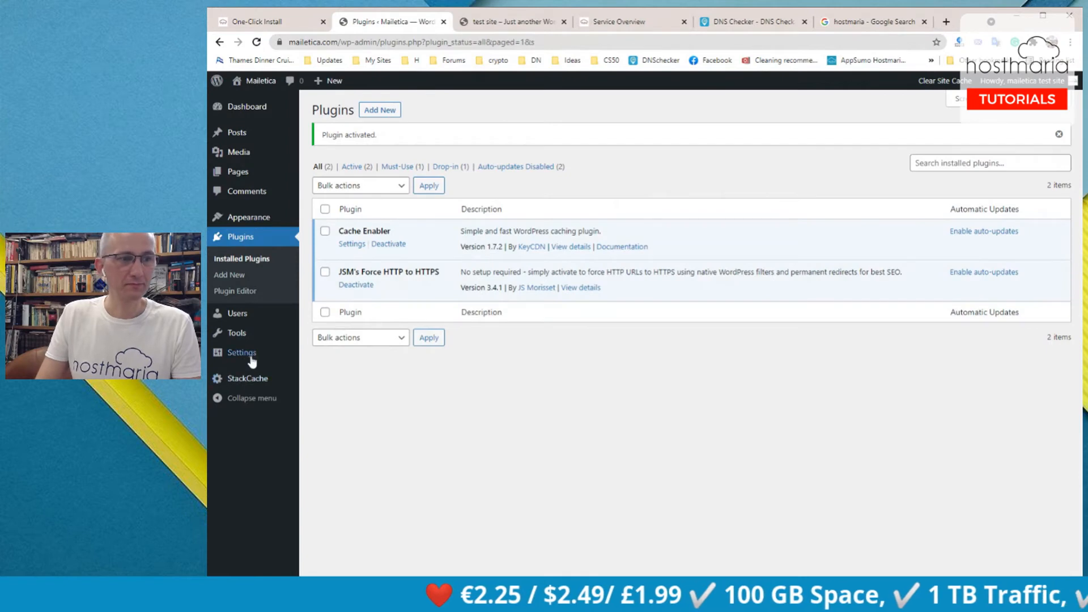
# Make Cache Enabler clear on post type, comment and plugin changes, then save and clear the cache
pyautogui.moveTo(249, 357)
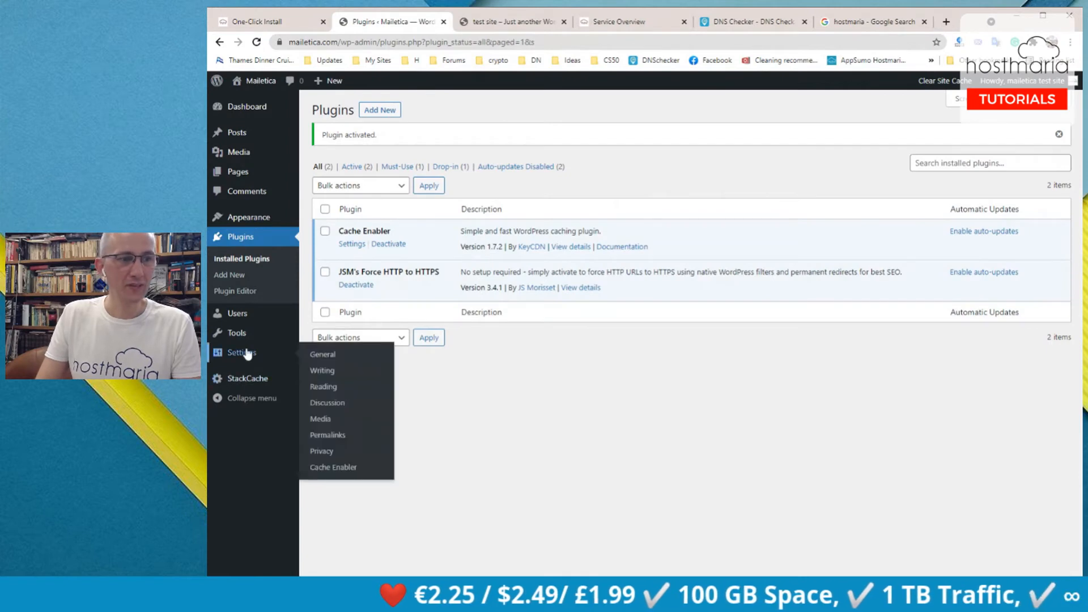
pyautogui.click(335, 468)
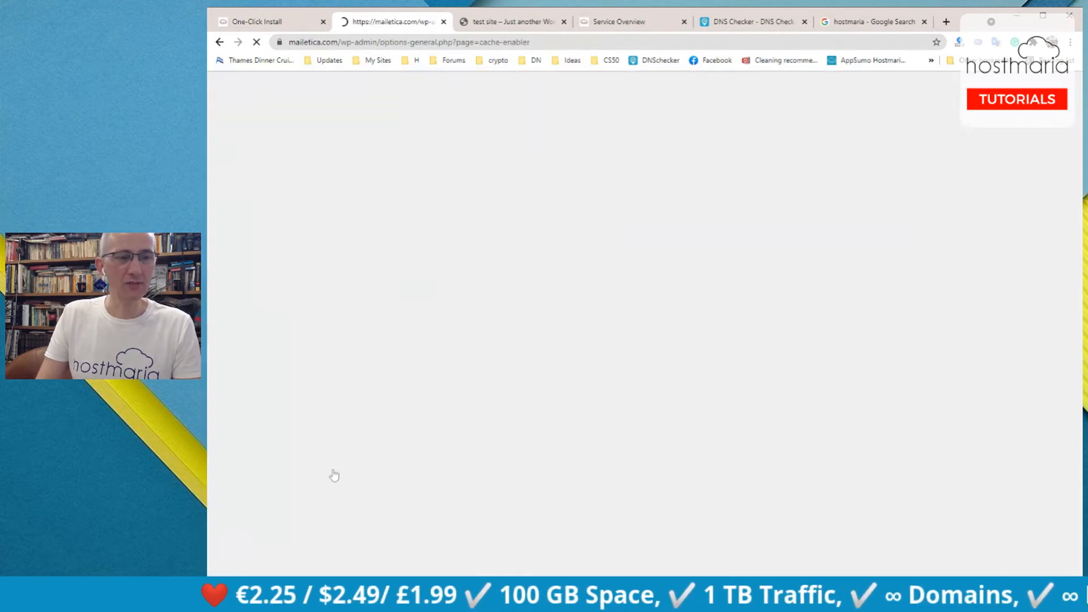
pyautogui.scroll(-1, 429, 251)
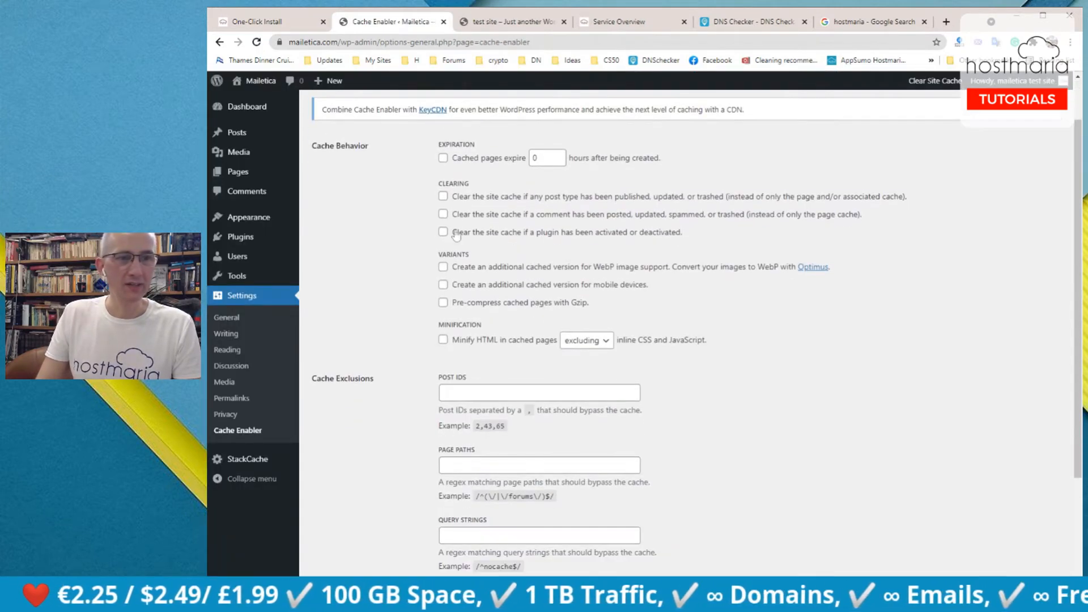
pyautogui.click(443, 232)
pyautogui.click(443, 215)
pyautogui.click(443, 196)
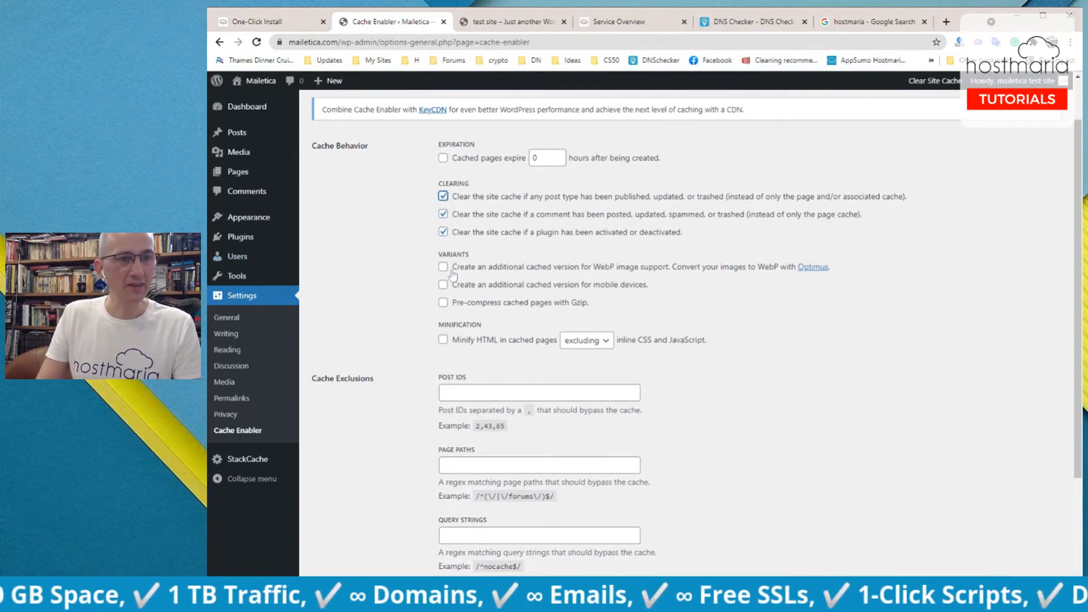
pyautogui.scroll(-1, 372, 206)
pyautogui.scroll(1, 383, 219)
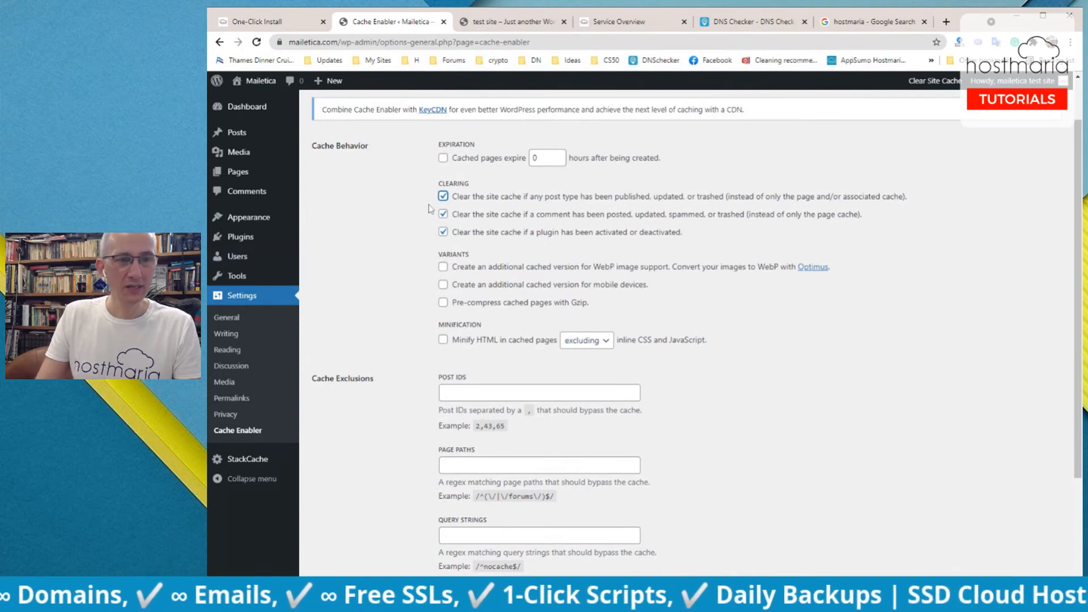
pyautogui.scroll(-3, 406, 263)
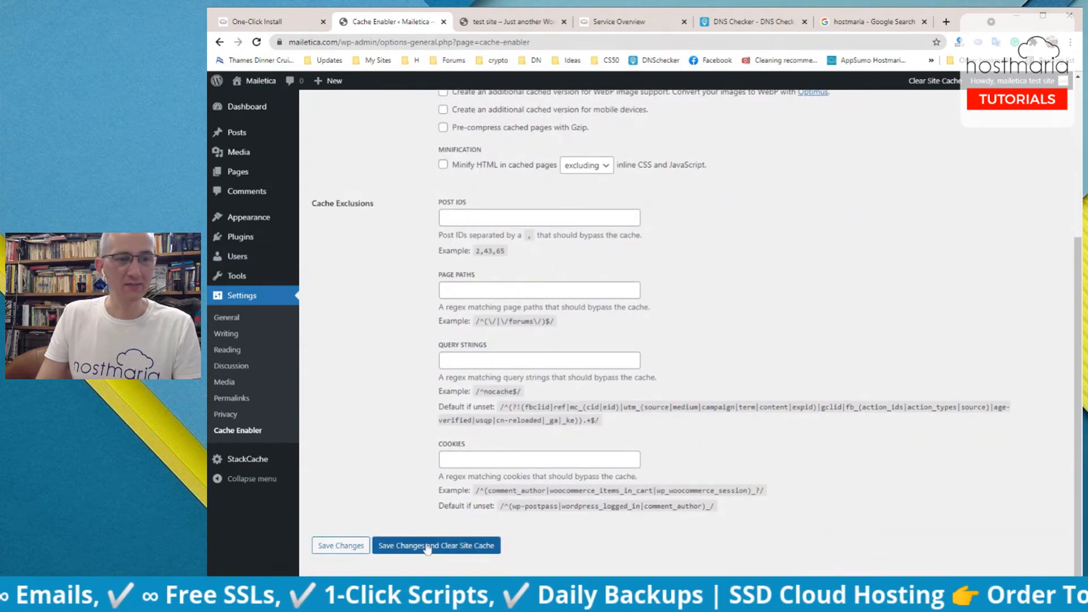
pyautogui.click(428, 546)
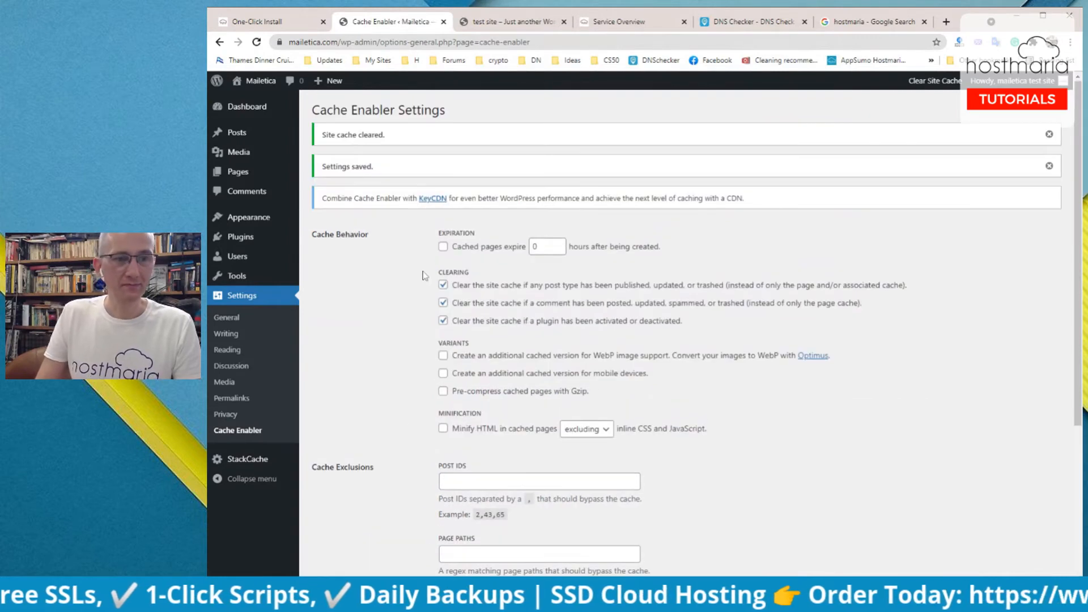
pyautogui.moveTo(250, 238)
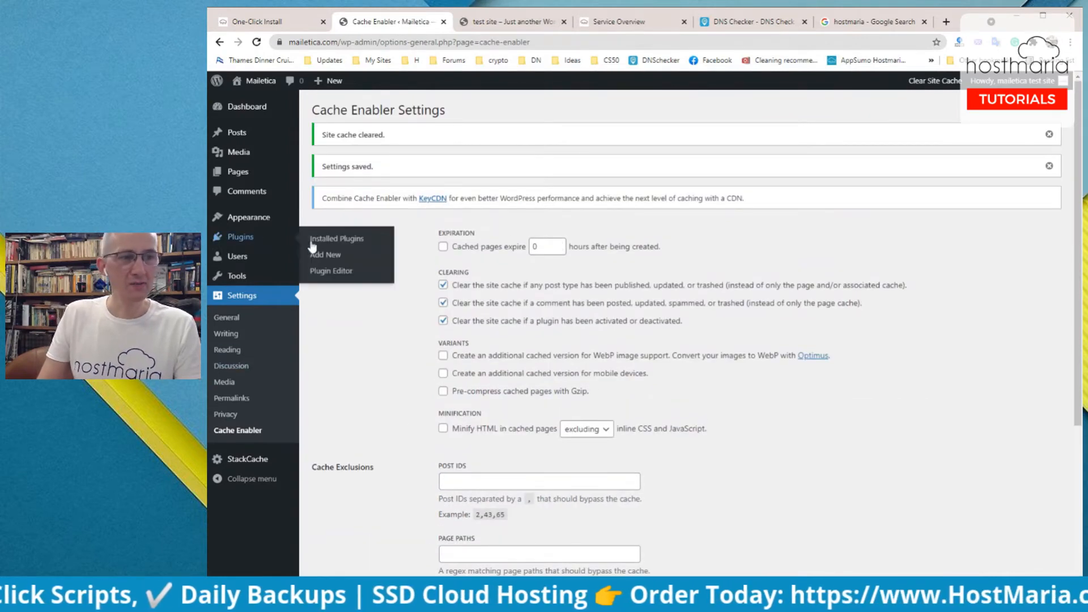
pyautogui.click(321, 258)
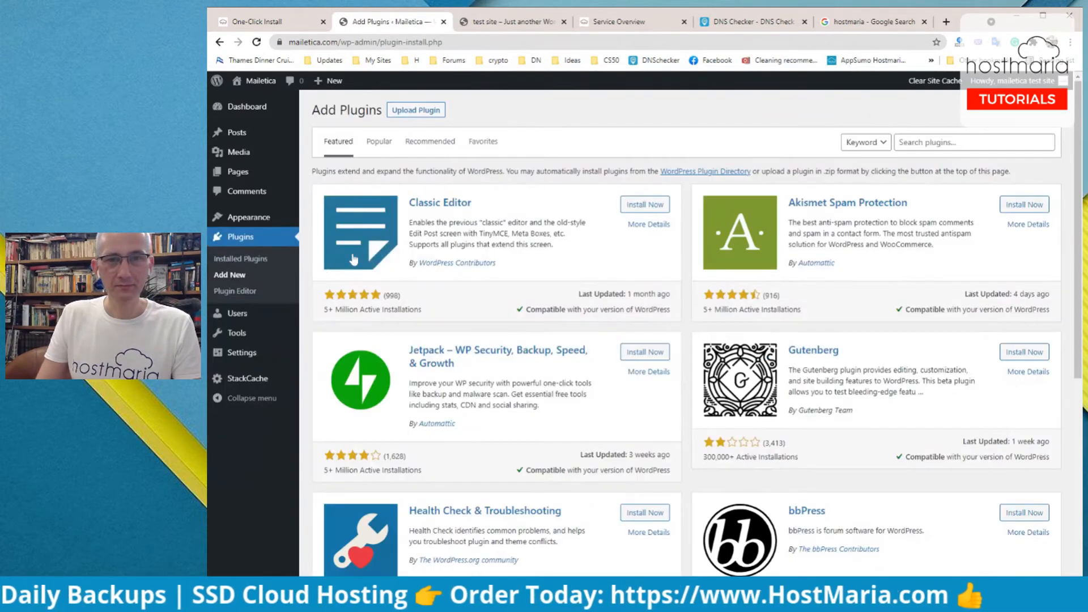
# Search for 'wp-optim', then install and activate the WP-Optimize plugin
pyautogui.click(958, 142)
pyautogui.write('wp-')
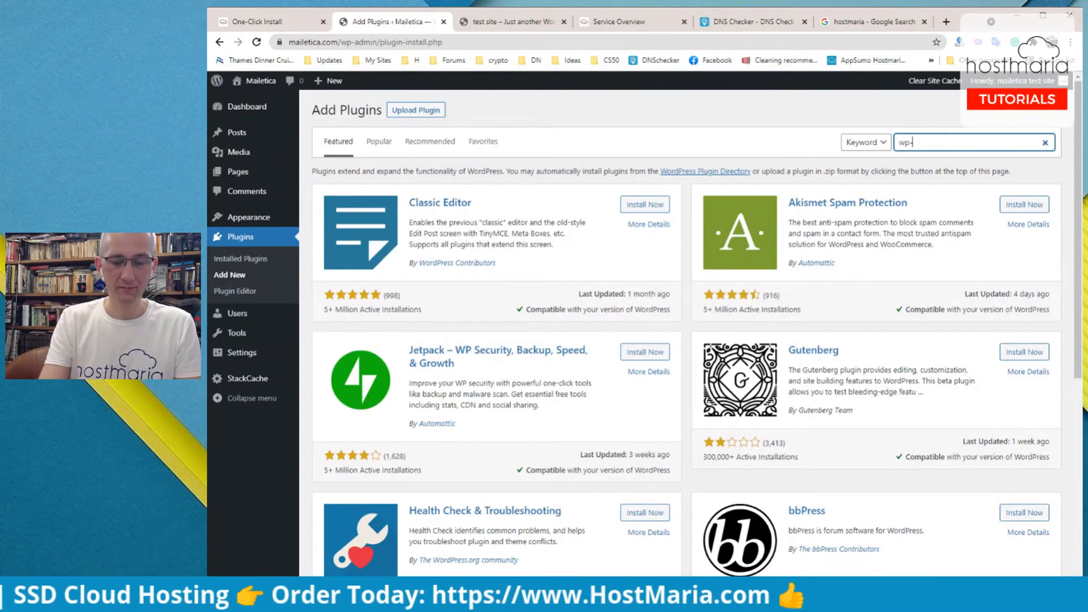
pyautogui.write('optimize')
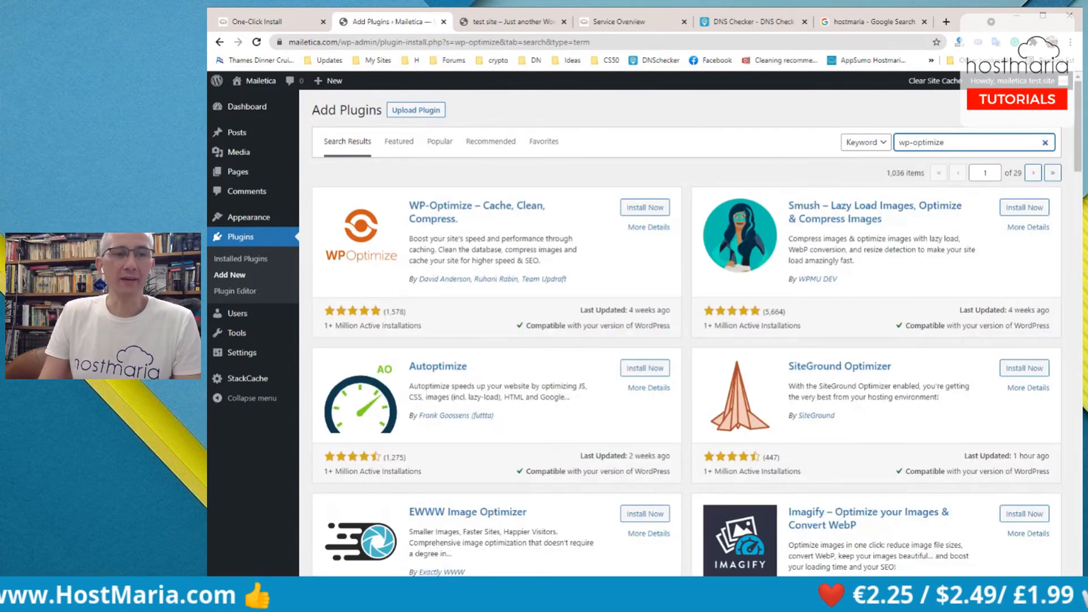
pyautogui.click(643, 208)
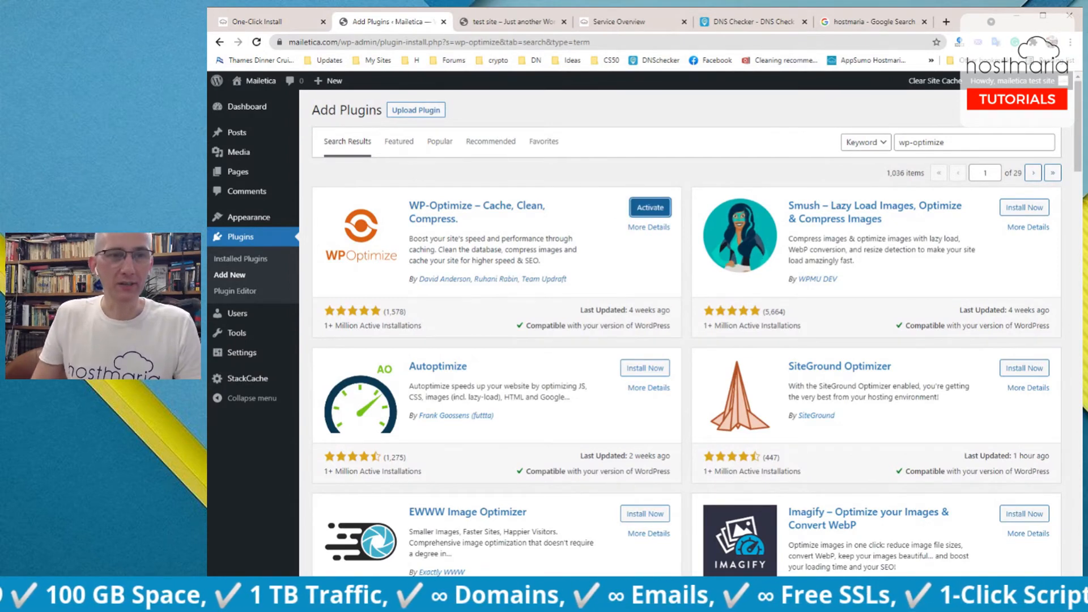
pyautogui.click(645, 210)
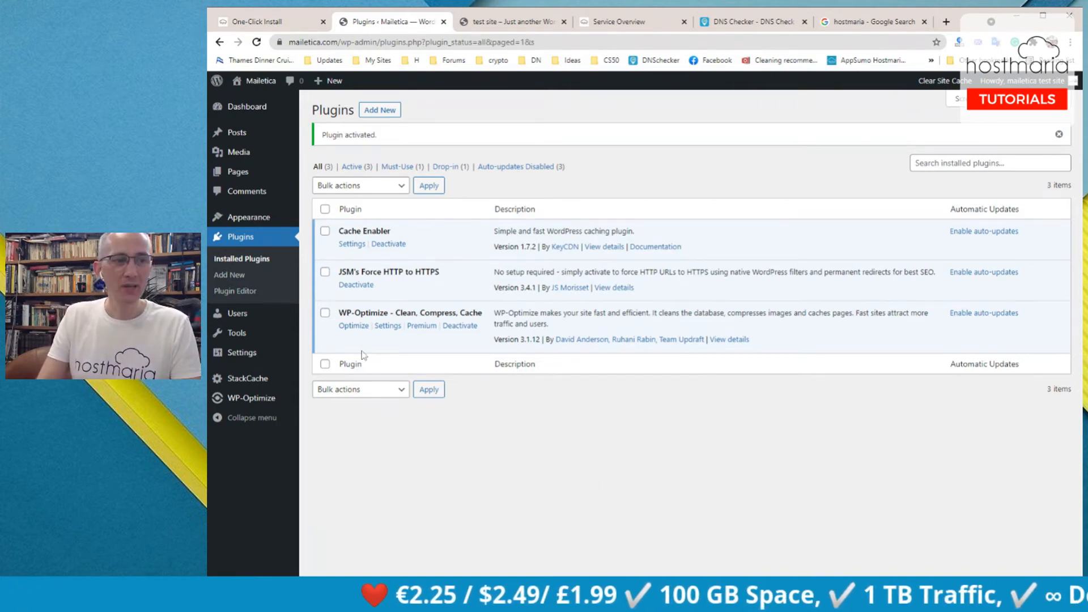
pyautogui.moveTo(238, 355)
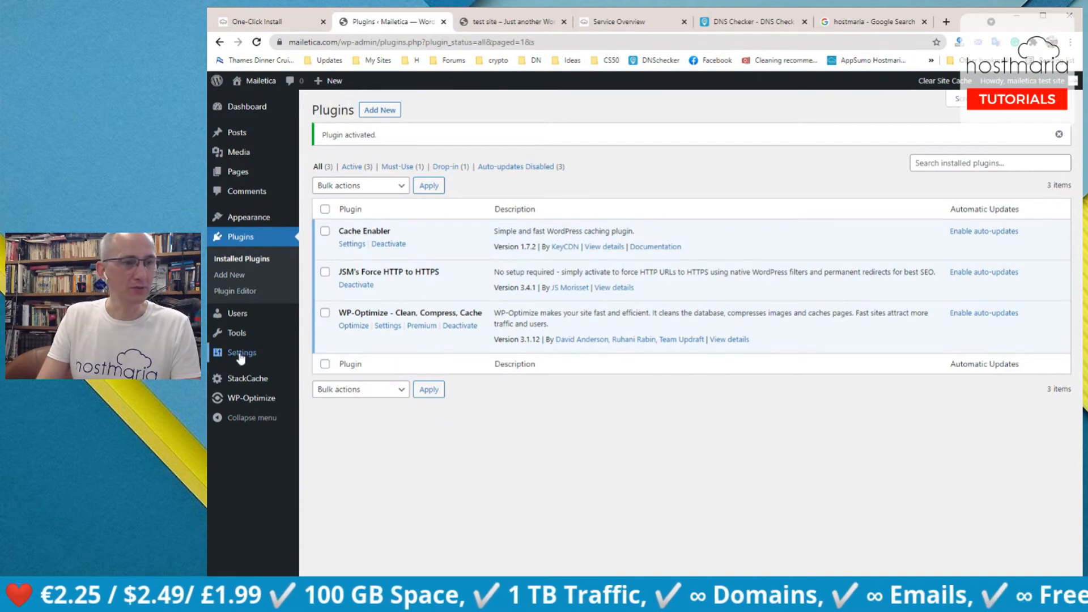
# Add Remove expired transient options and run all selected WP-Optimize database optimizations
pyautogui.click(248, 398)
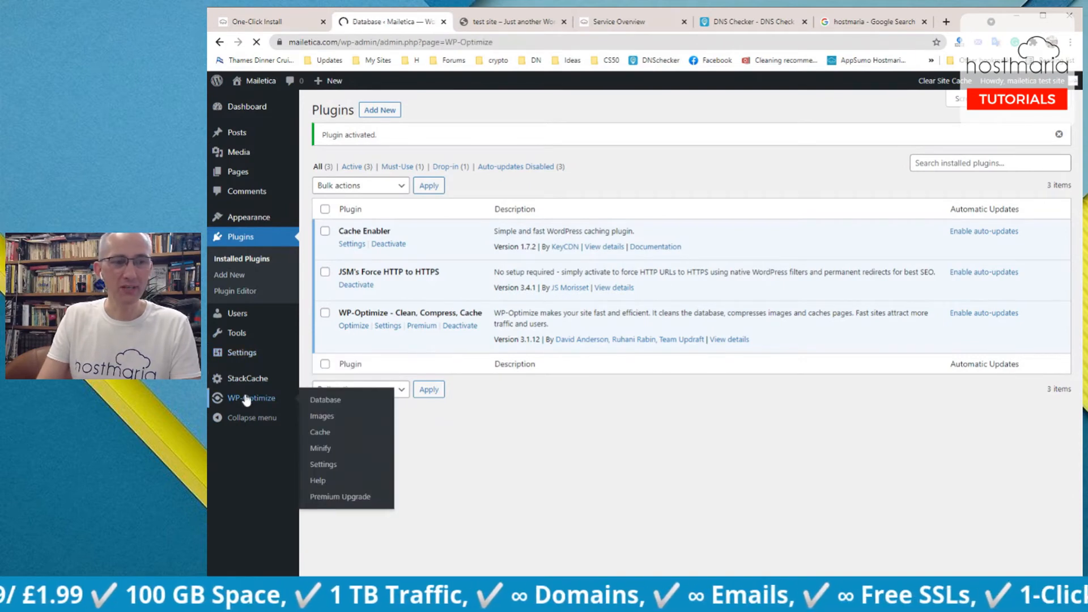
pyautogui.scroll(-4, 686, 287)
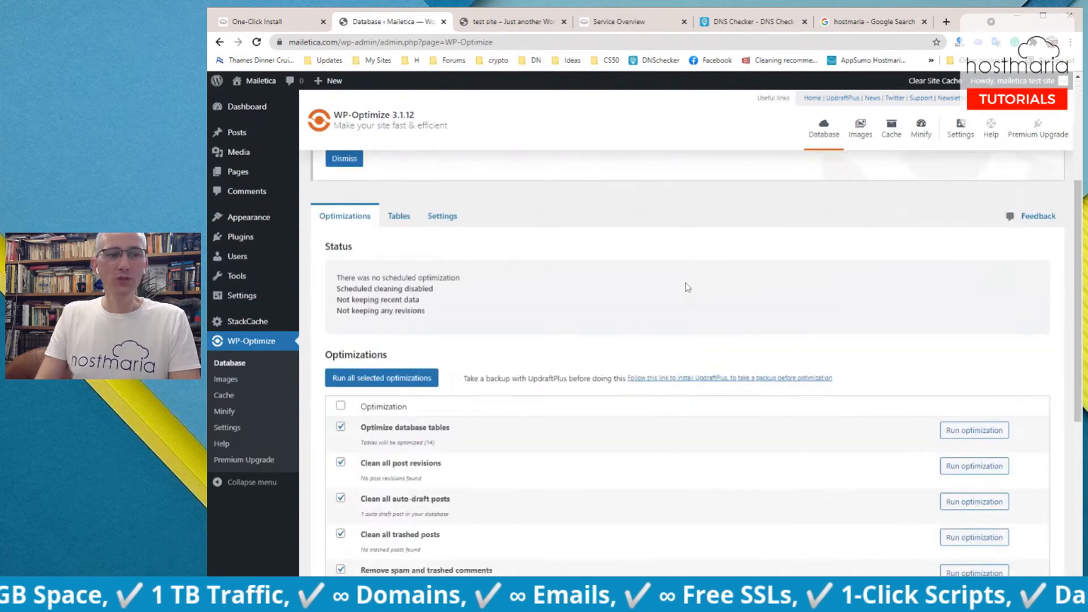
pyautogui.scroll(-5, 686, 286)
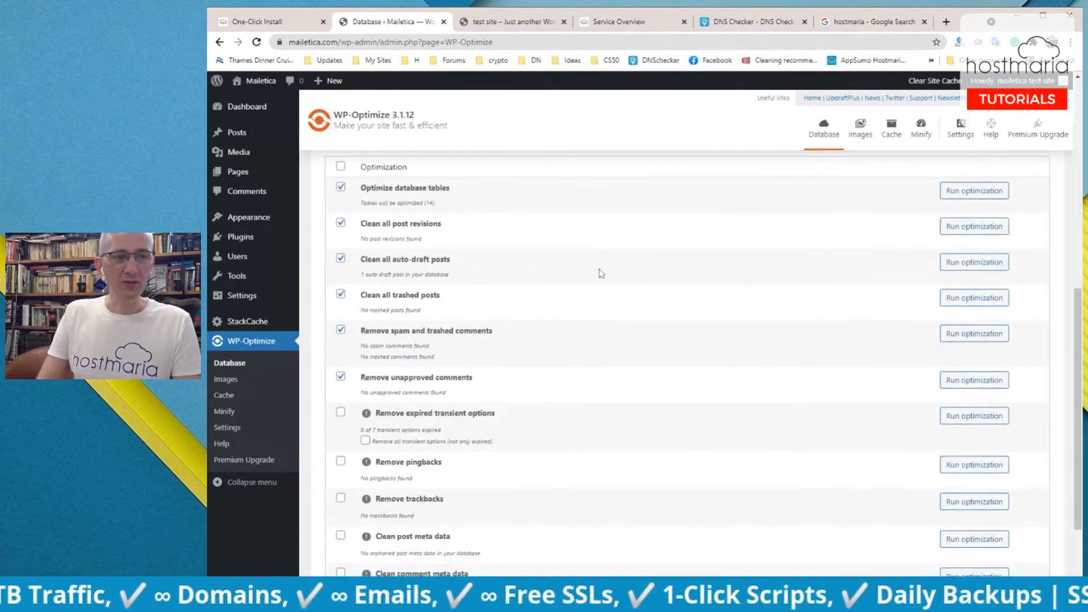
pyautogui.scroll(-1, 601, 273)
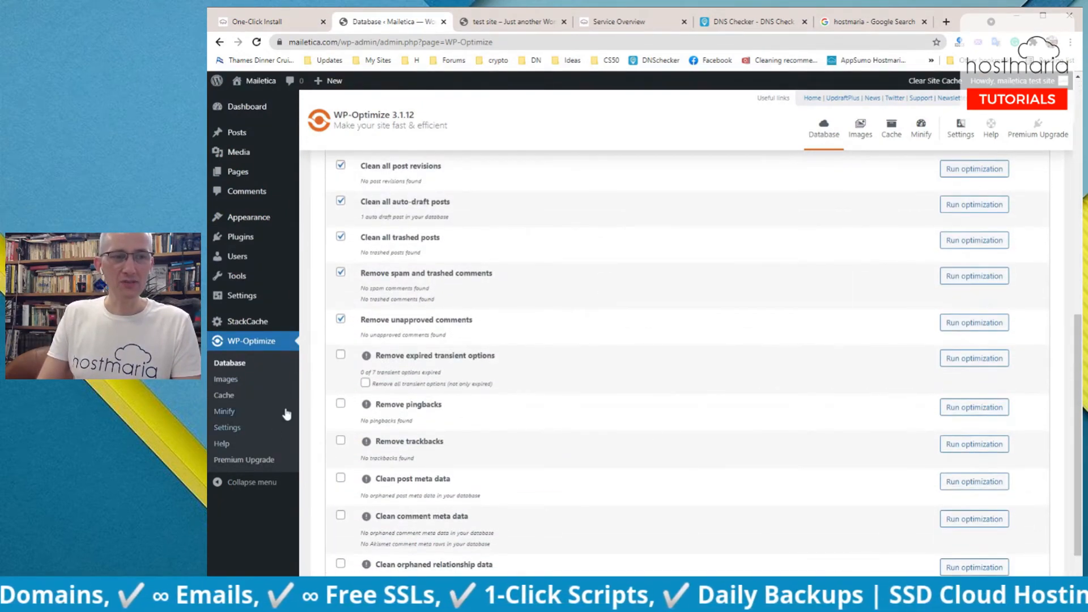
pyautogui.click(340, 354)
pyautogui.scroll(4, 538, 366)
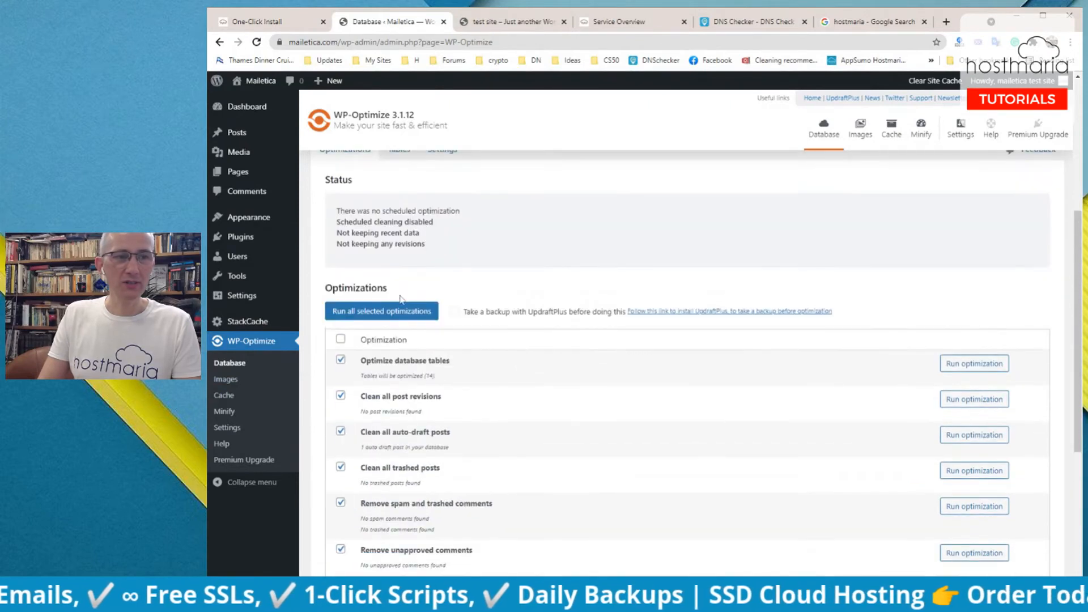
pyautogui.click(395, 313)
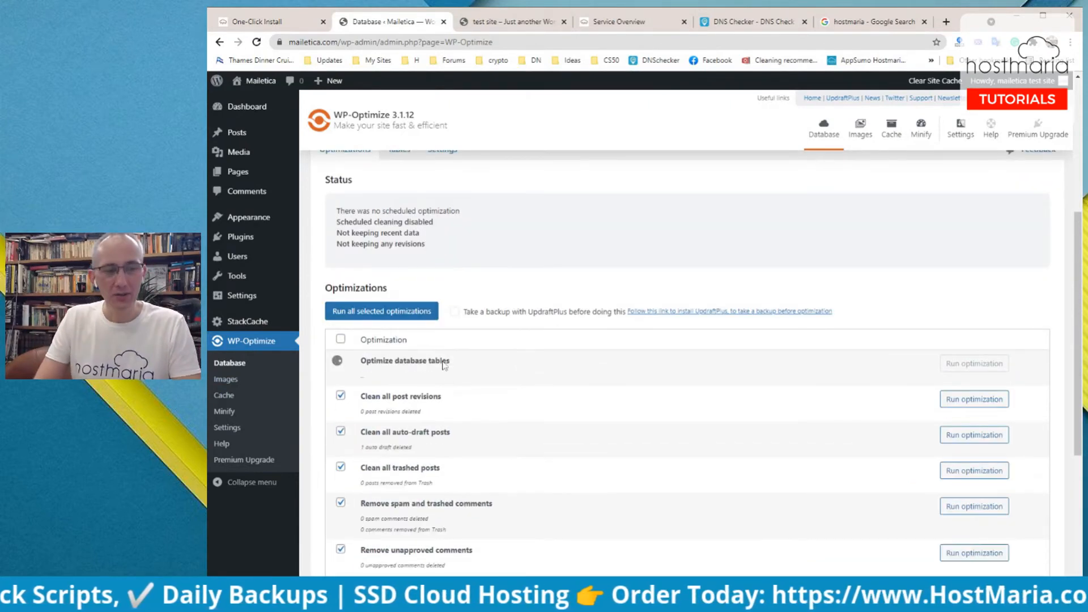
pyautogui.scroll(-1, 447, 378)
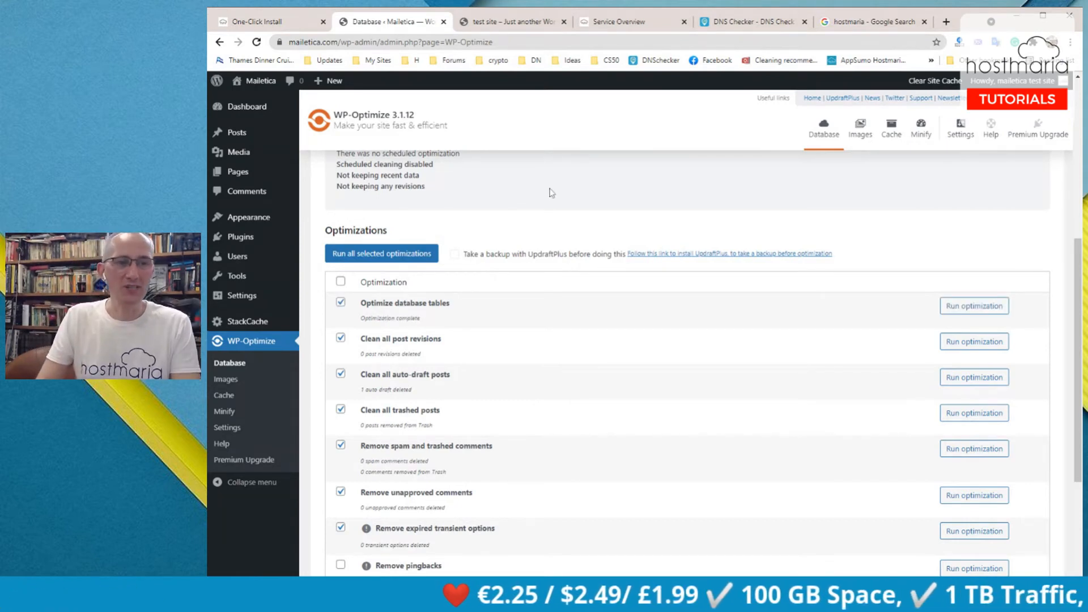
pyautogui.scroll(4, 552, 221)
pyautogui.scroll(-4, 673, 374)
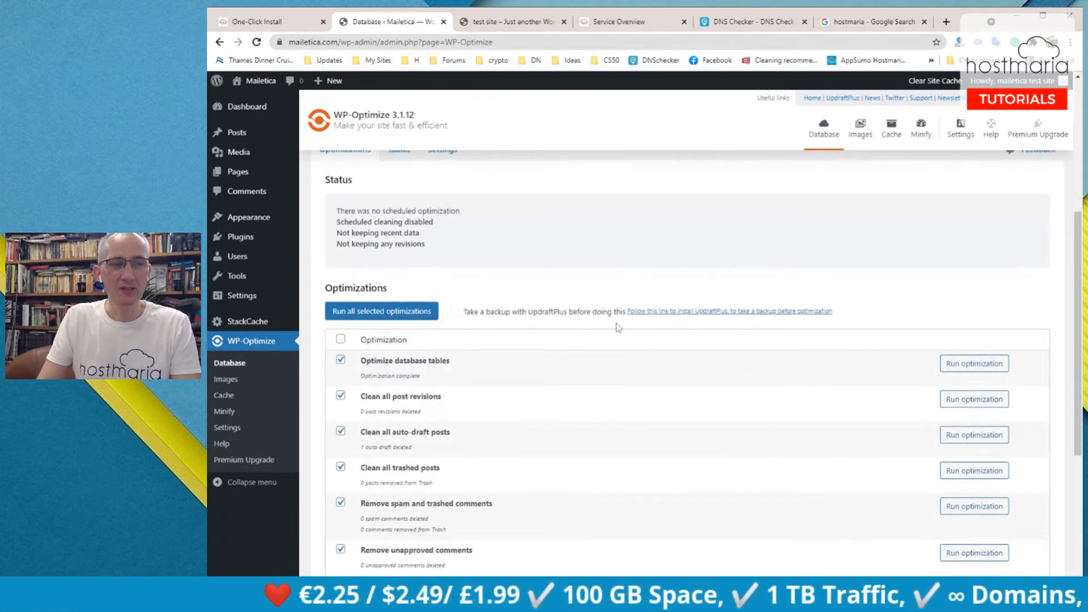
pyautogui.scroll(3, 614, 325)
# Review the WP-Optimize Tables list showing 14 tables totalling 2.19 MB
pyautogui.click(399, 264)
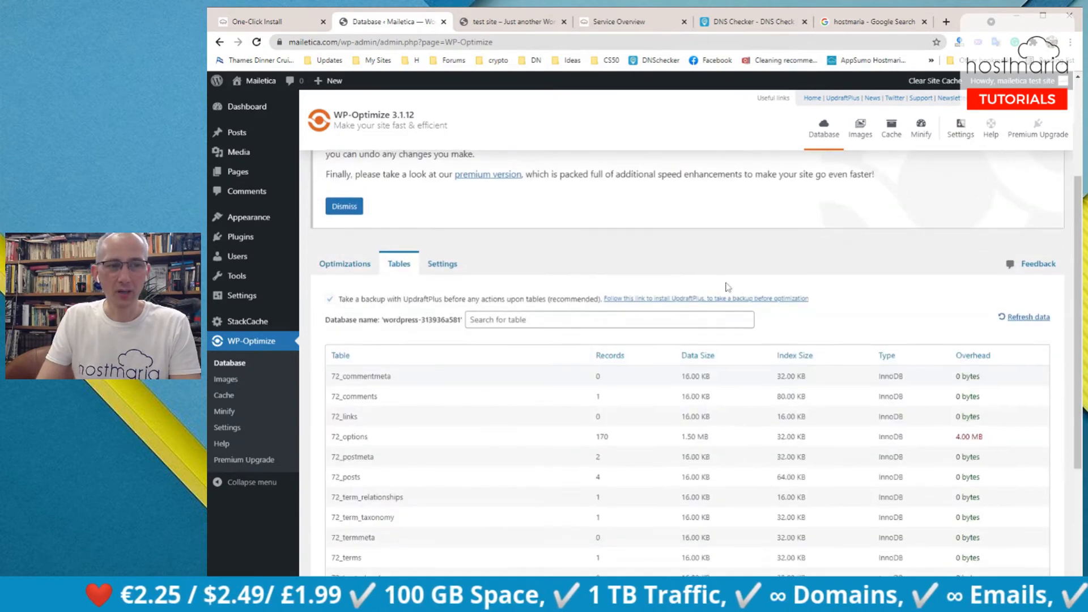
pyautogui.scroll(-3, 697, 275)
pyautogui.scroll(-1, 927, 273)
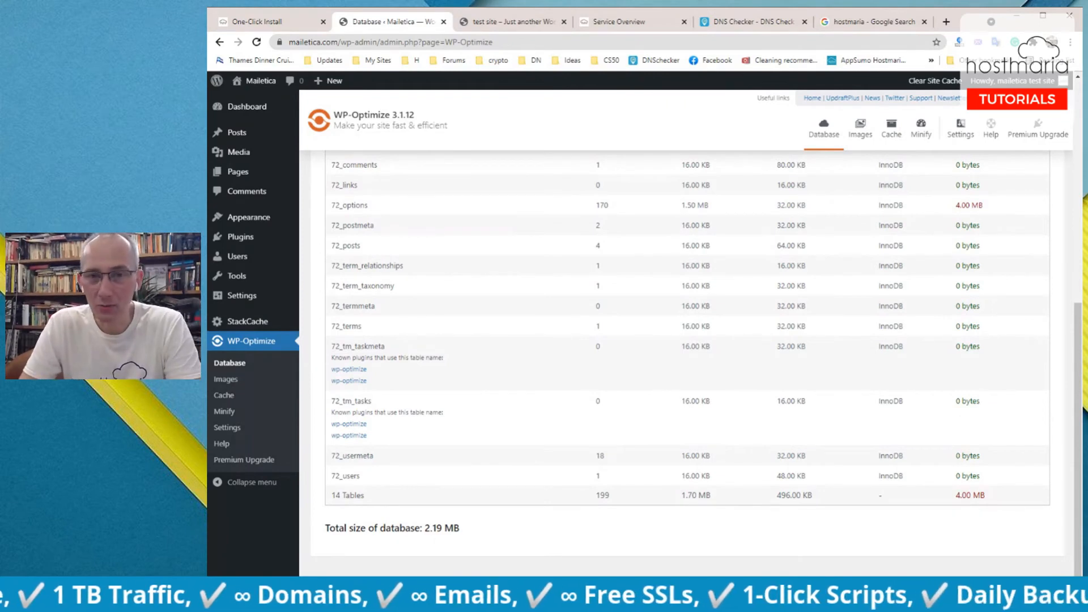
pyautogui.scroll(5, 680, 339)
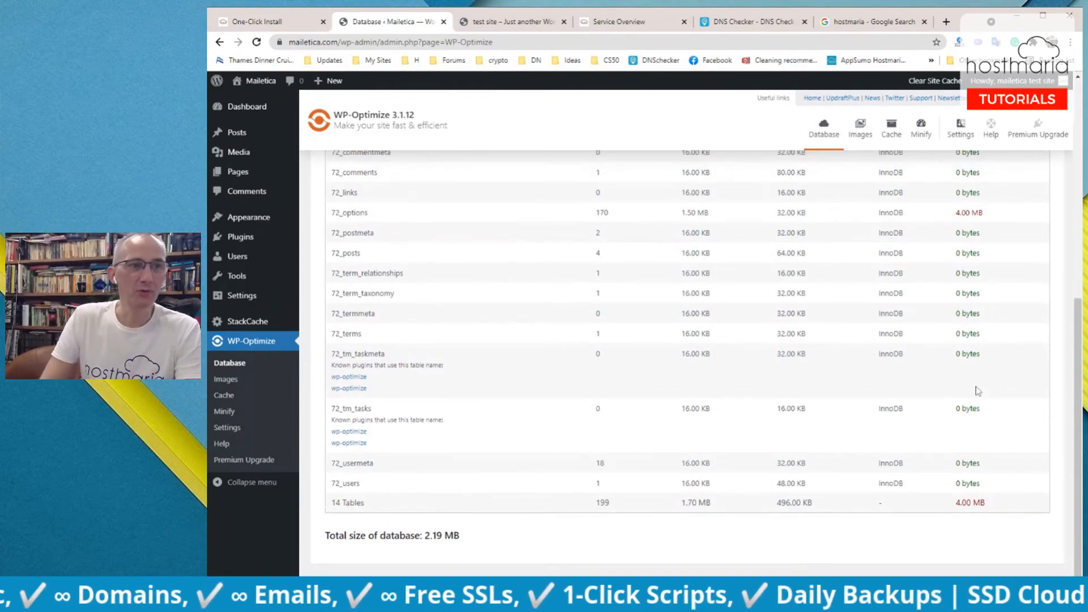
# In StackCP, take a Timeline Backups snapshot of mailetica.com and confirm it
pyautogui.click(256, 22)
pyautogui.moveTo(714, 259); pyautogui.dragTo(701, 224)
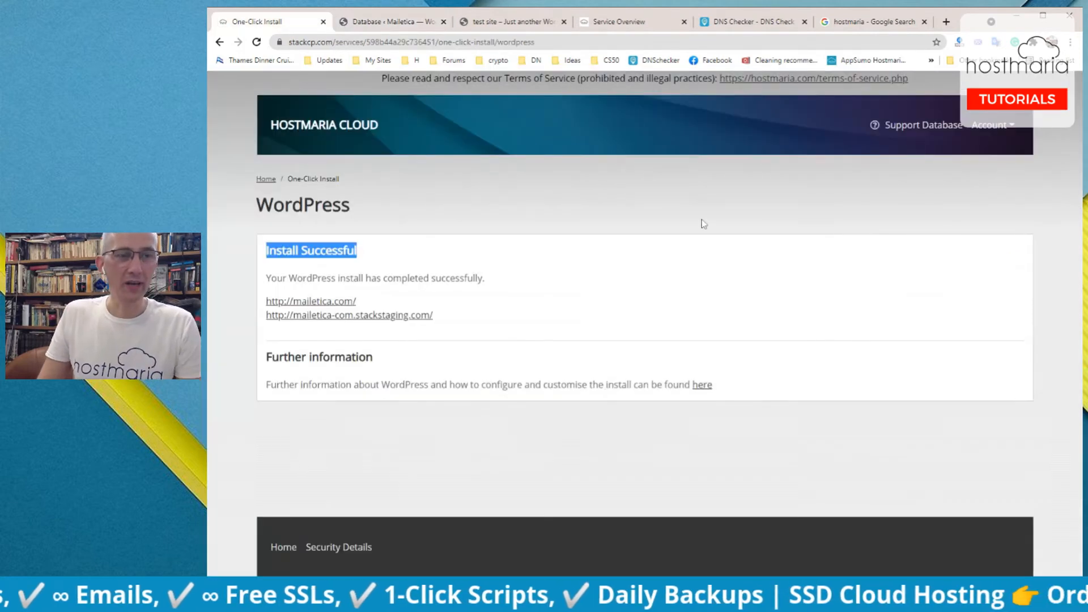
pyautogui.click(264, 181)
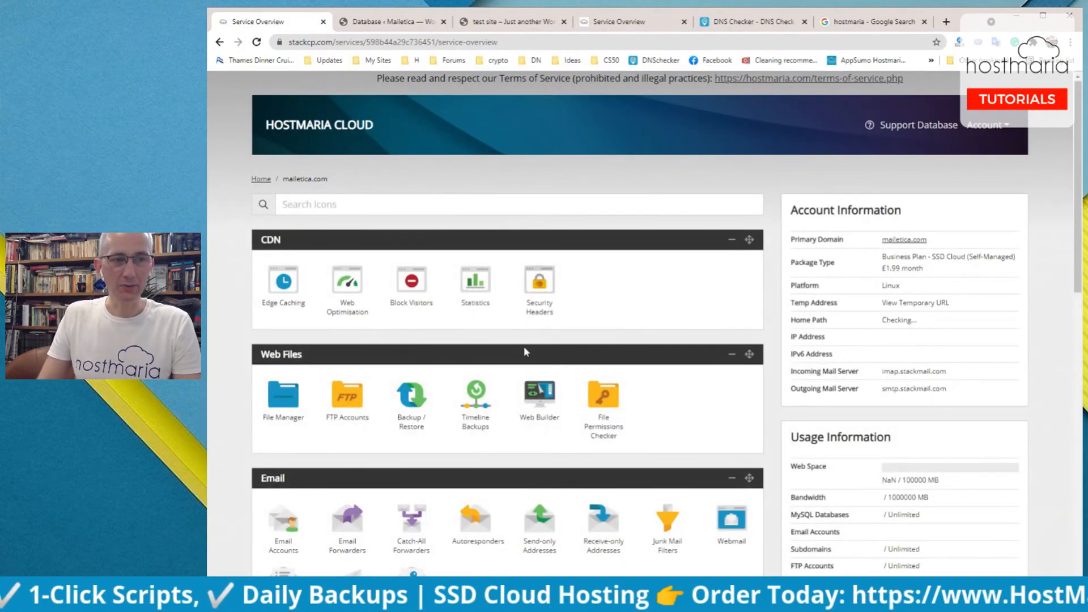
pyautogui.scroll(-1, 628, 344)
pyautogui.click(476, 344)
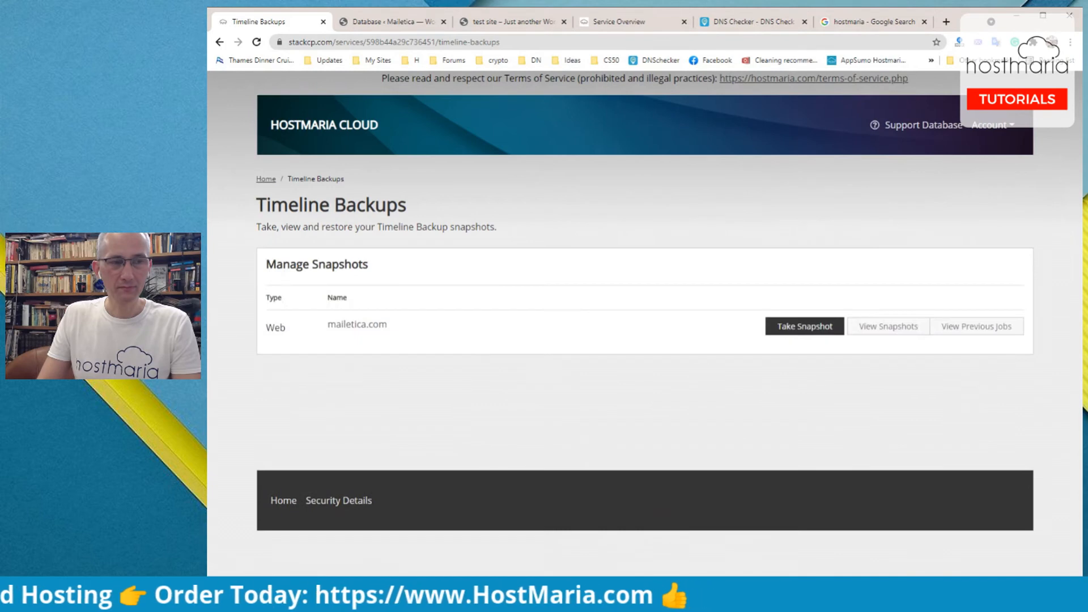
pyautogui.click(802, 331)
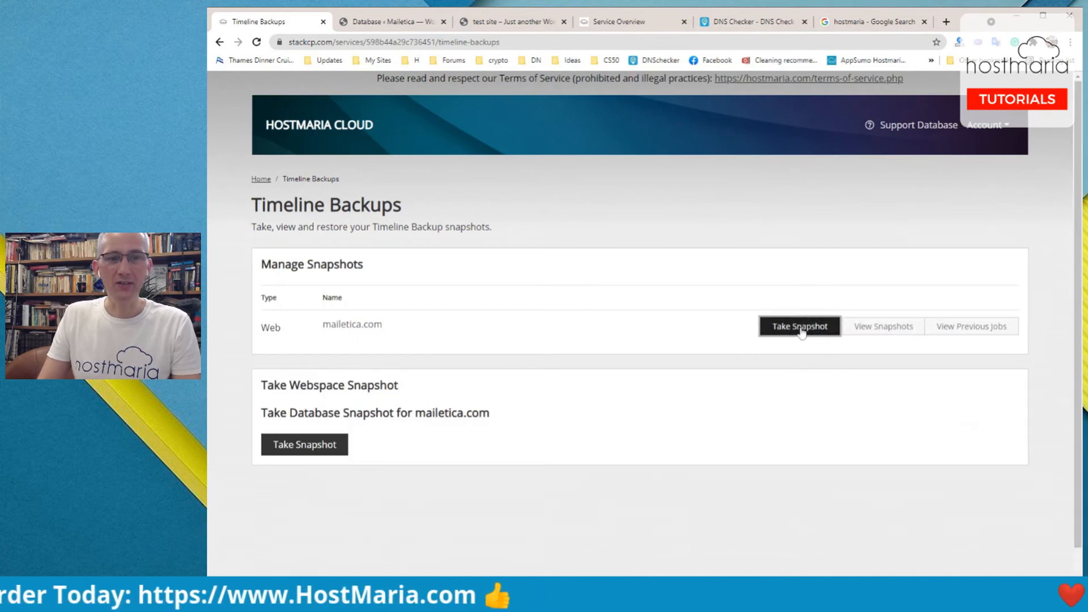
pyautogui.click(321, 448)
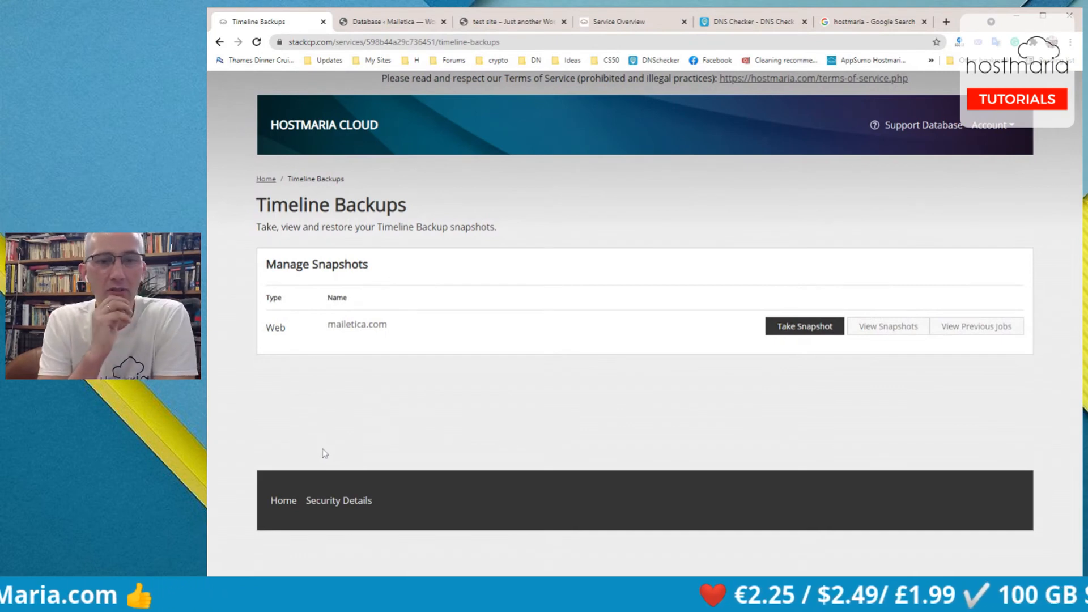
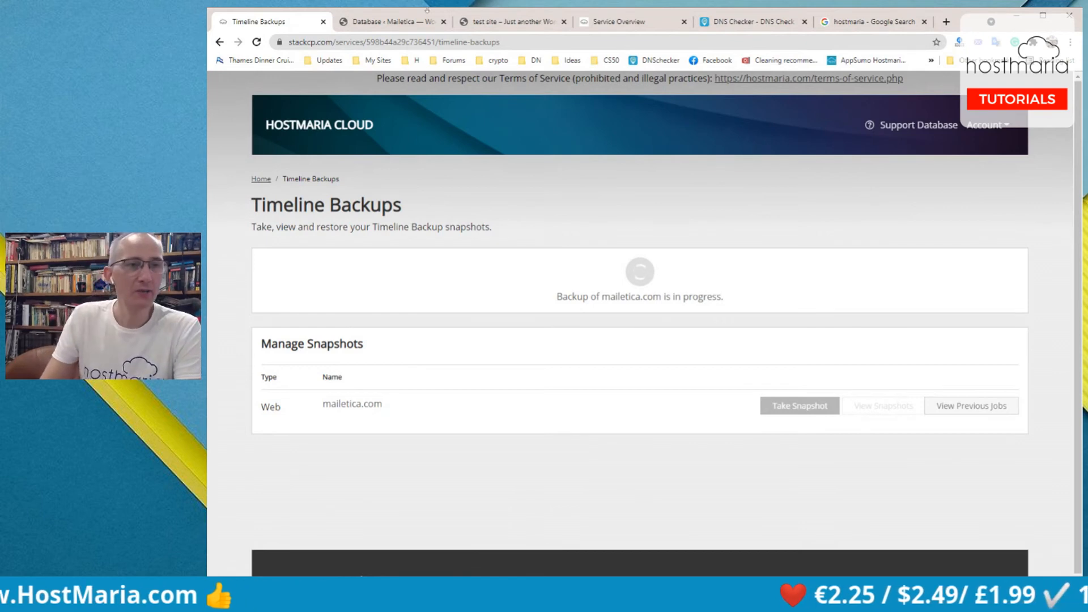
# Check the WordPress test site homepage, then scroll through the mailetica.com service overview
pyautogui.click(412, 22)
pyautogui.click(514, 22)
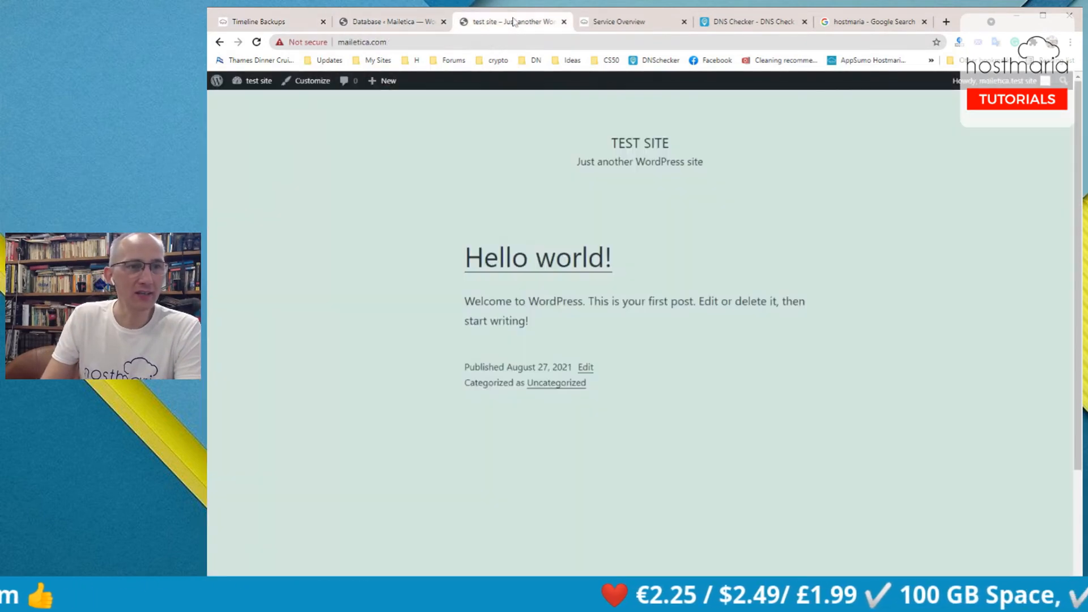
pyautogui.click(622, 22)
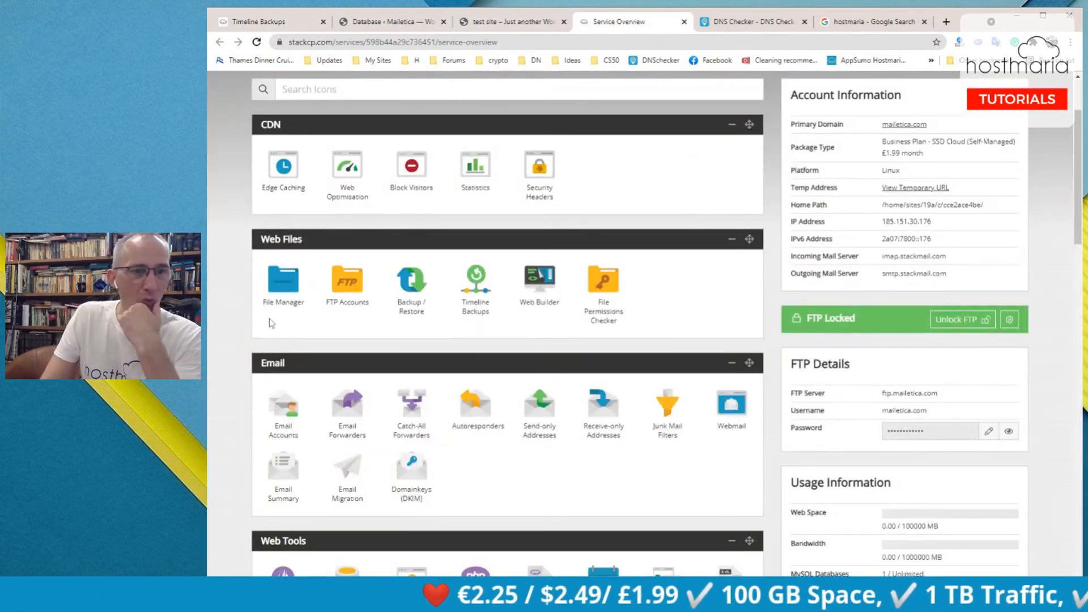
pyautogui.scroll(1, 239, 329)
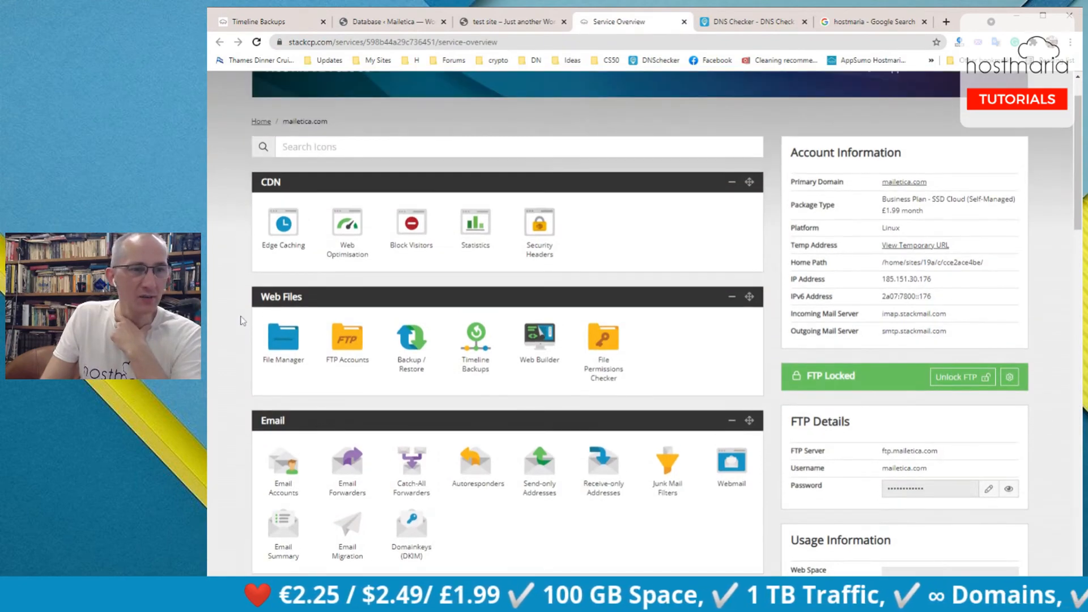
pyautogui.scroll(-1, 243, 320)
pyautogui.scroll(-4, 253, 319)
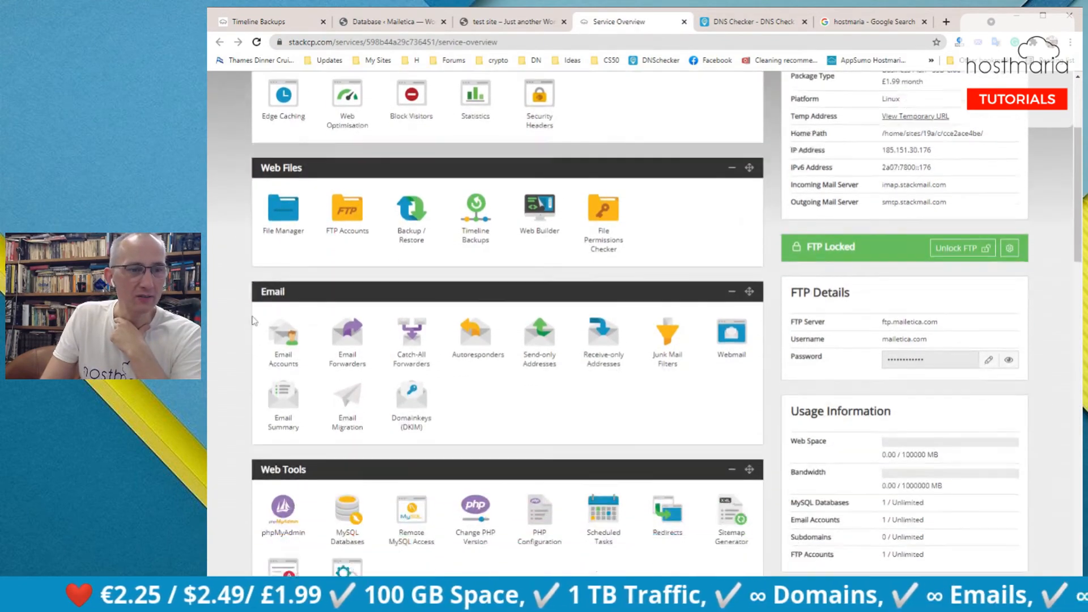
pyautogui.scroll(-1, 253, 315)
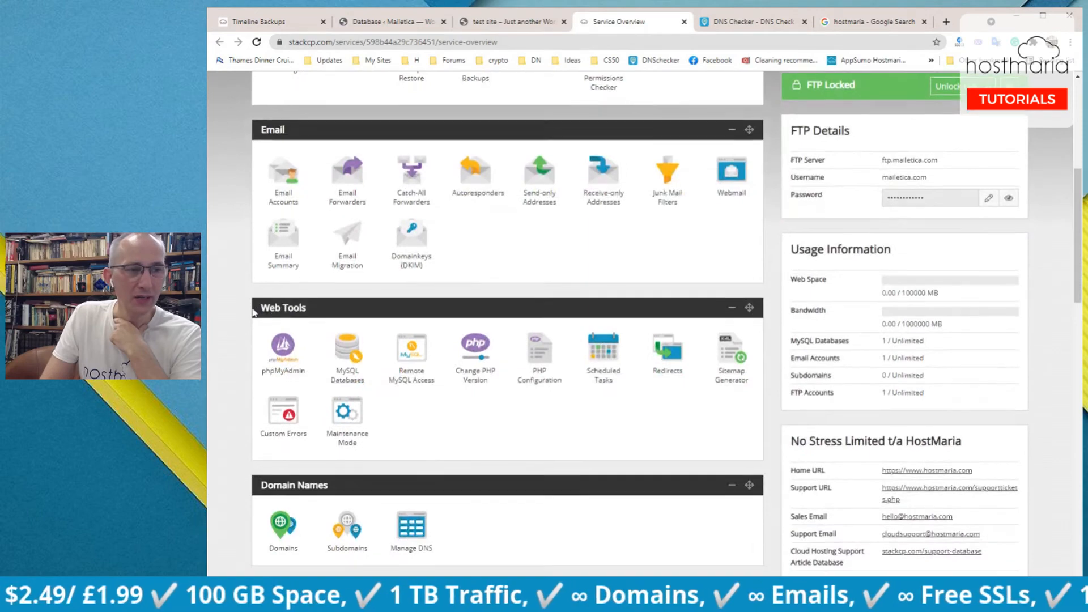
pyautogui.scroll(-1, 253, 309)
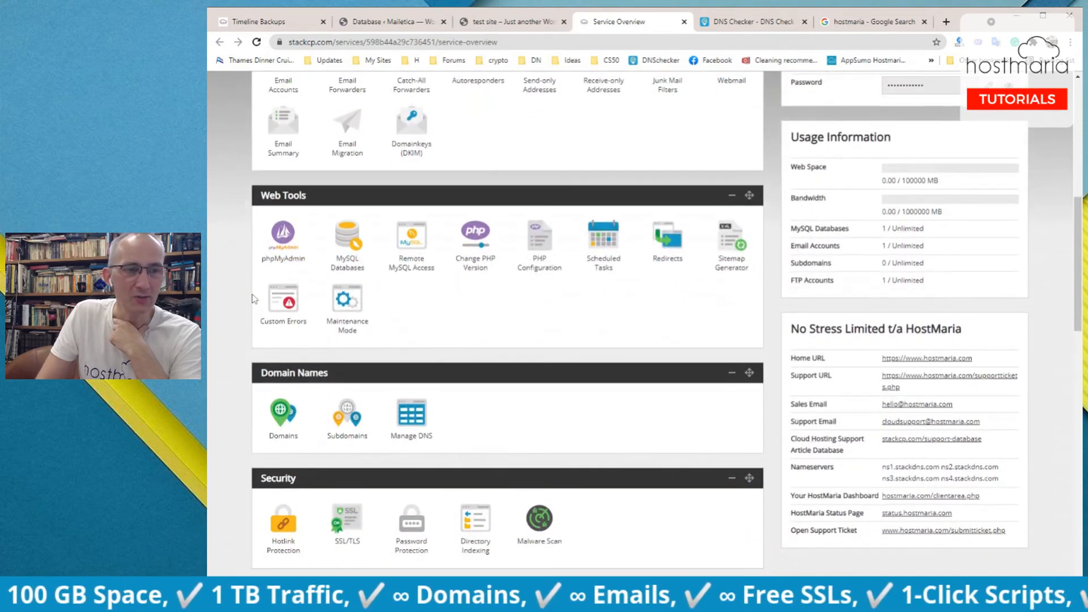
# Recheck the test site and the backup progress, then open Website Redirect from Web Tools
pyautogui.click(486, 22)
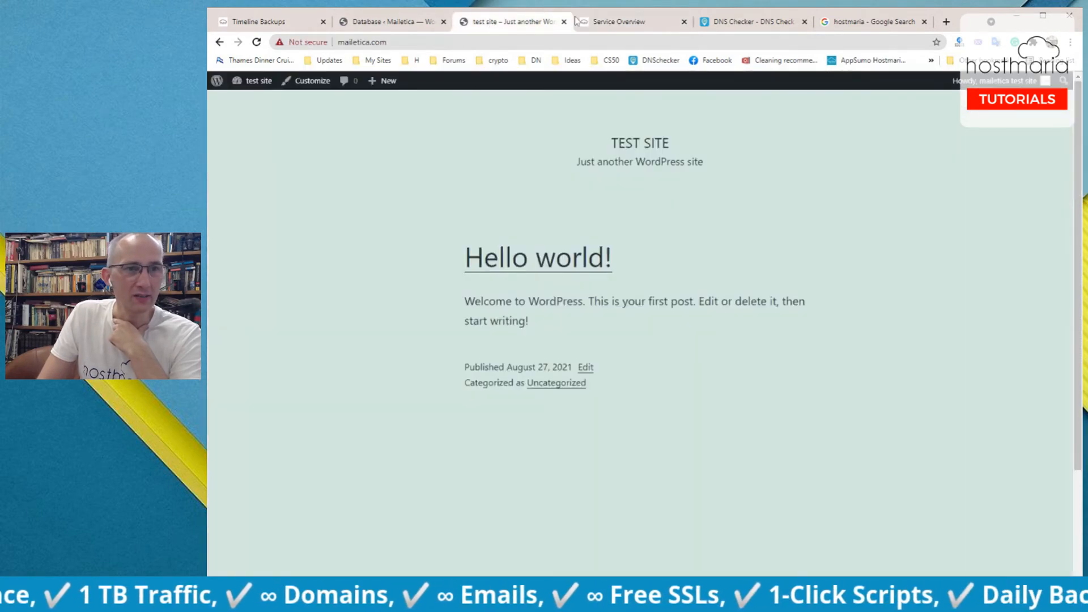
pyautogui.click(279, 22)
pyautogui.click(644, 23)
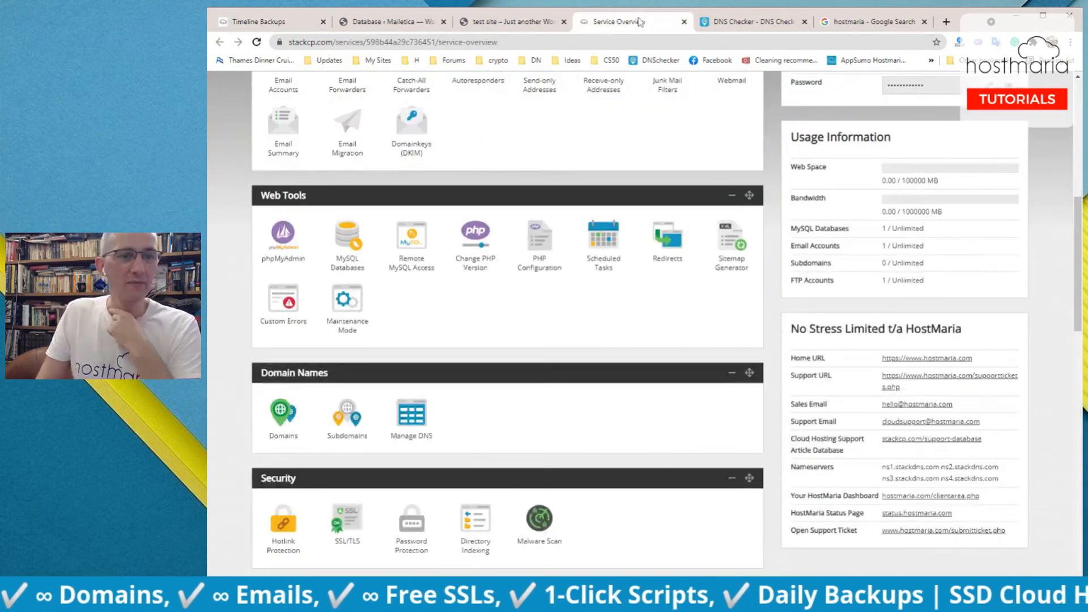
pyautogui.click(674, 240)
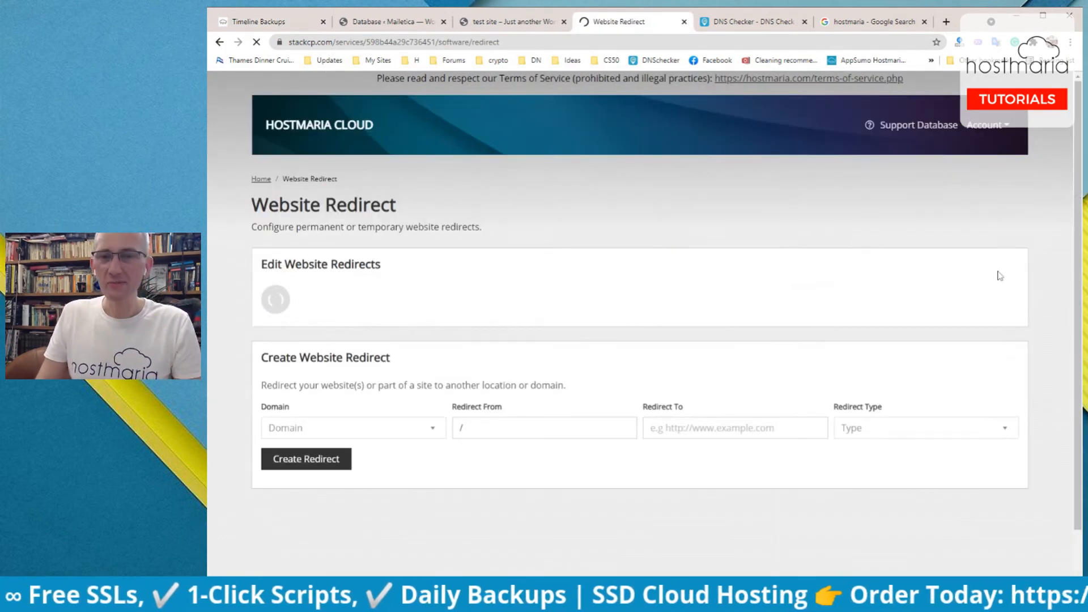
pyautogui.scroll(-1, 1038, 239)
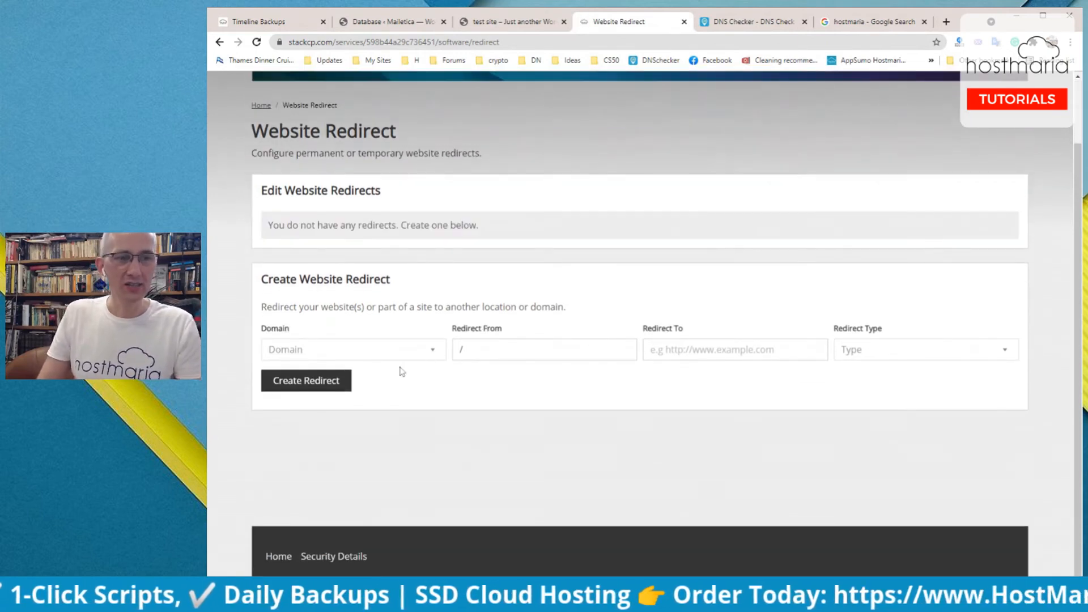
pyautogui.click(417, 352)
pyautogui.click(317, 419)
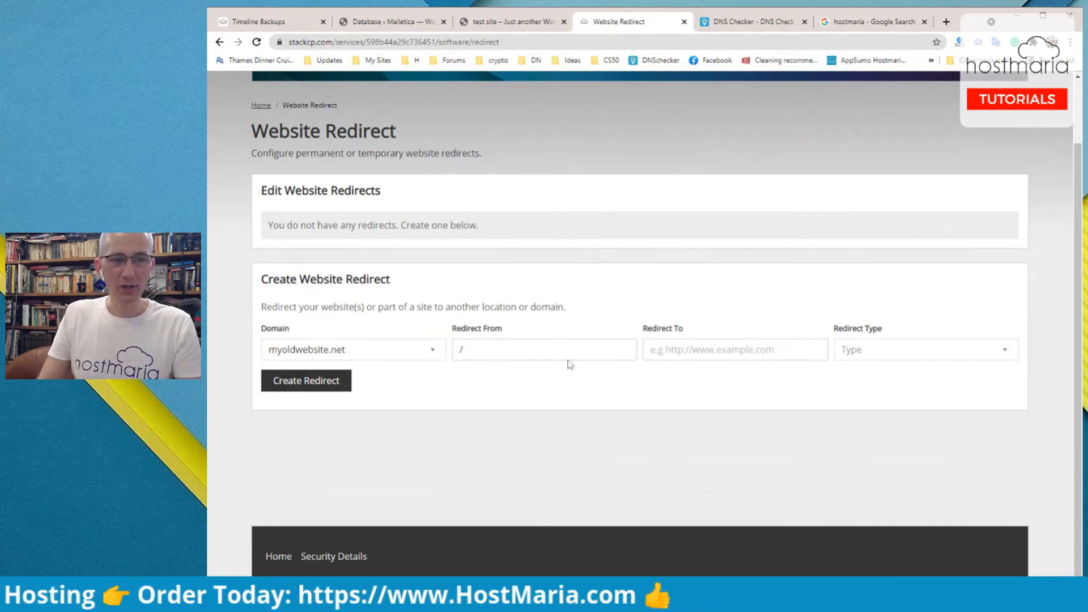
pyautogui.click(650, 349)
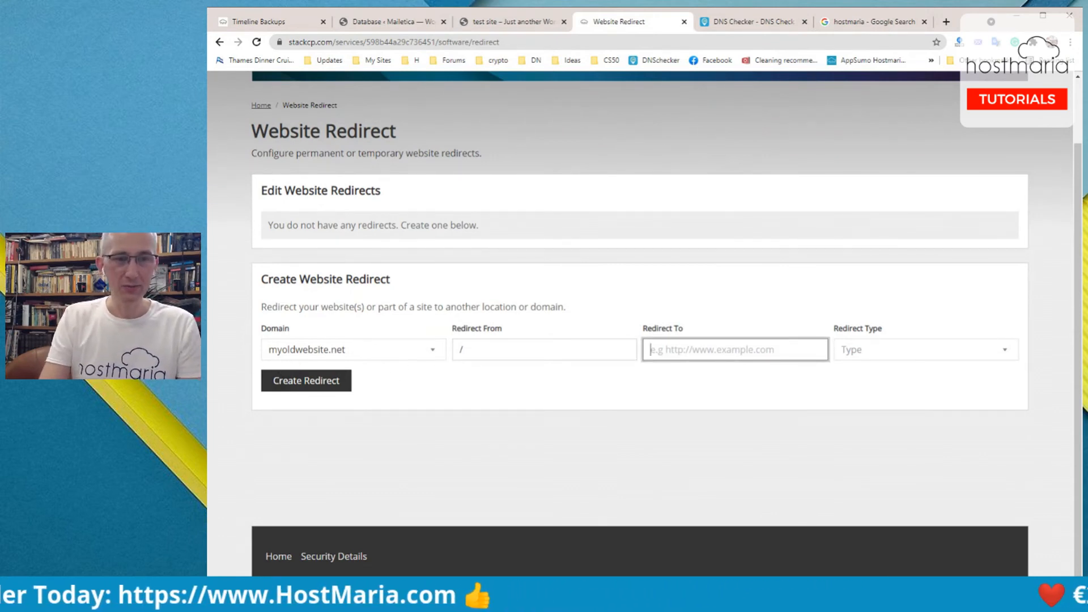
pyautogui.write('https')
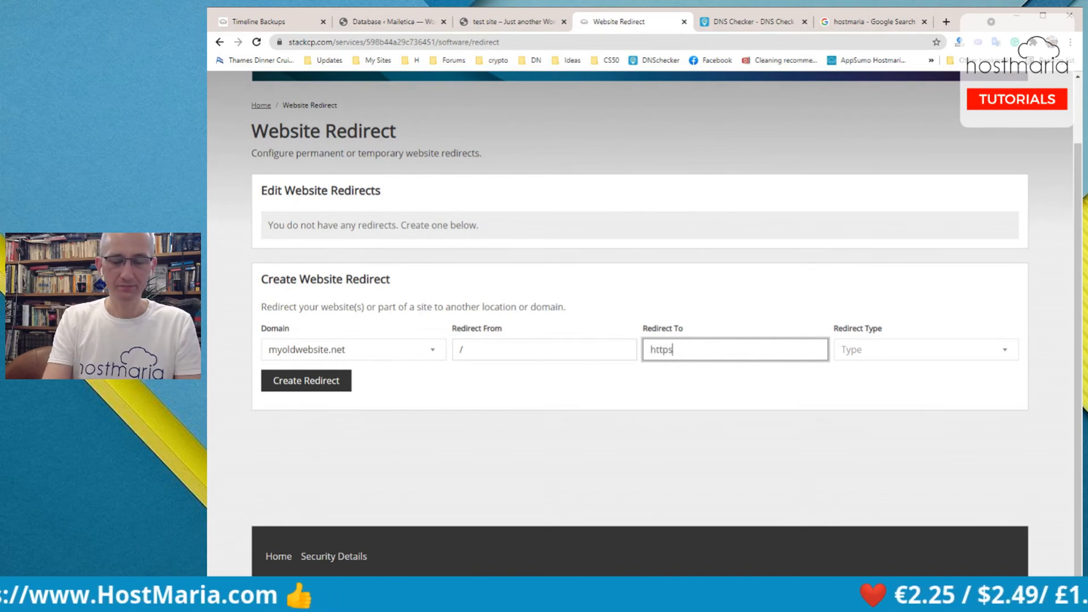
pyautogui.write('://www.')
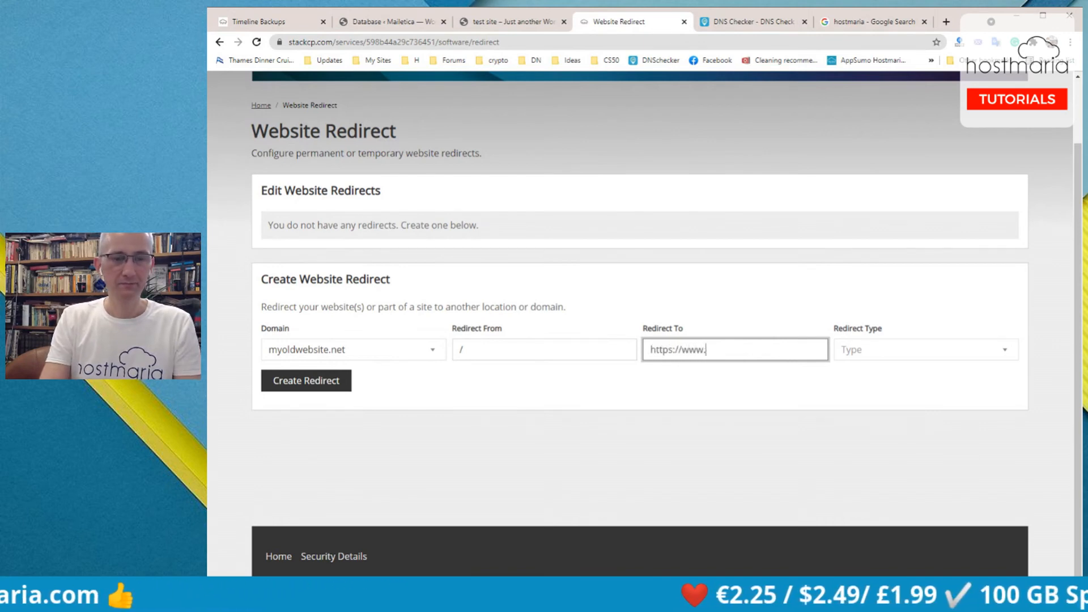
pyautogui.write('hostmar')
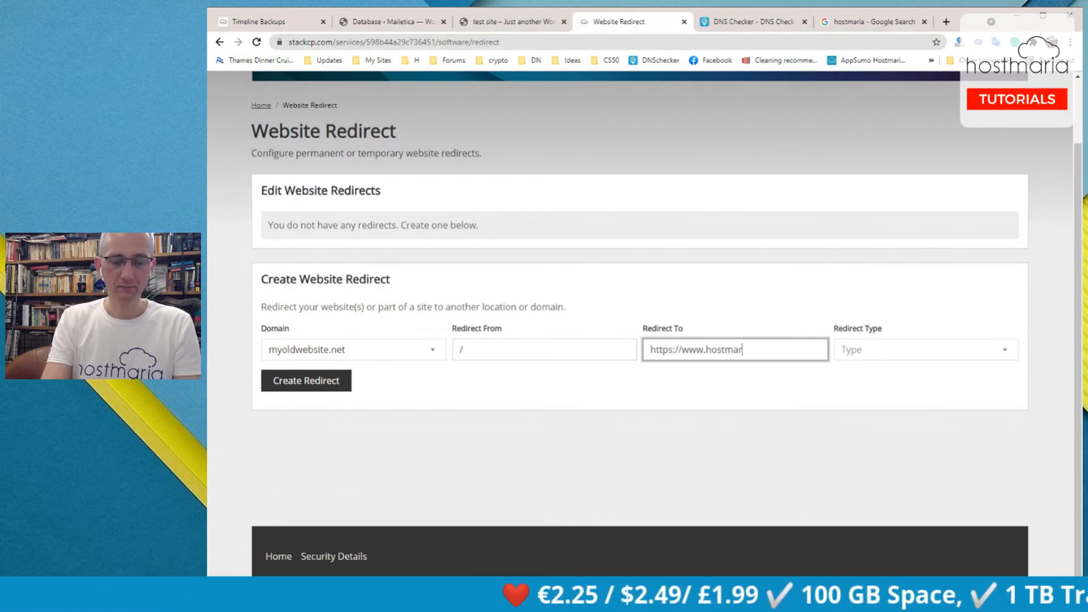
pyautogui.write('ia.com')
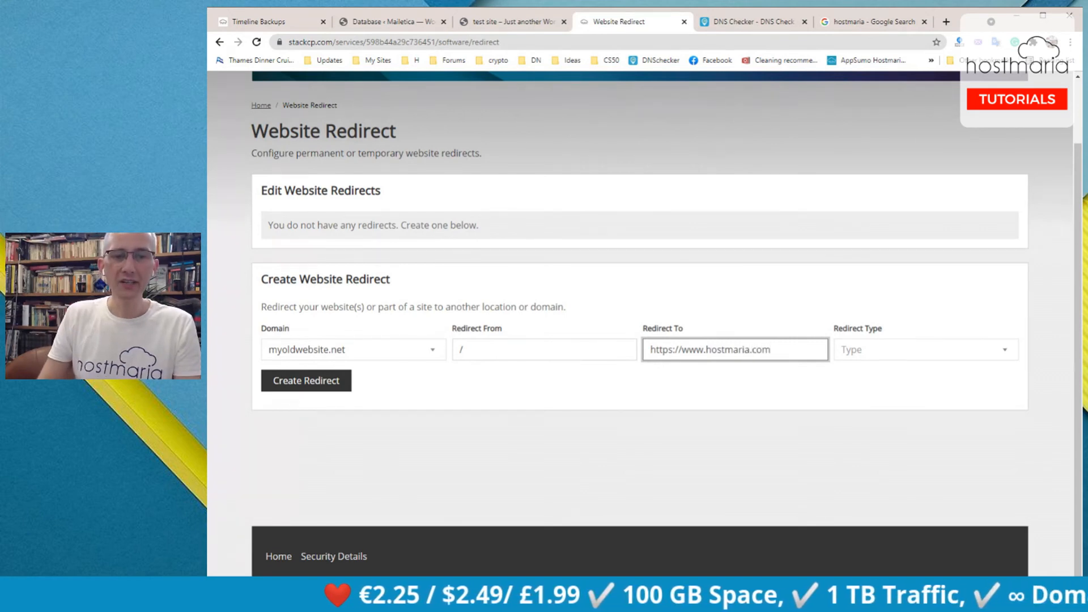
pyautogui.click(788, 397)
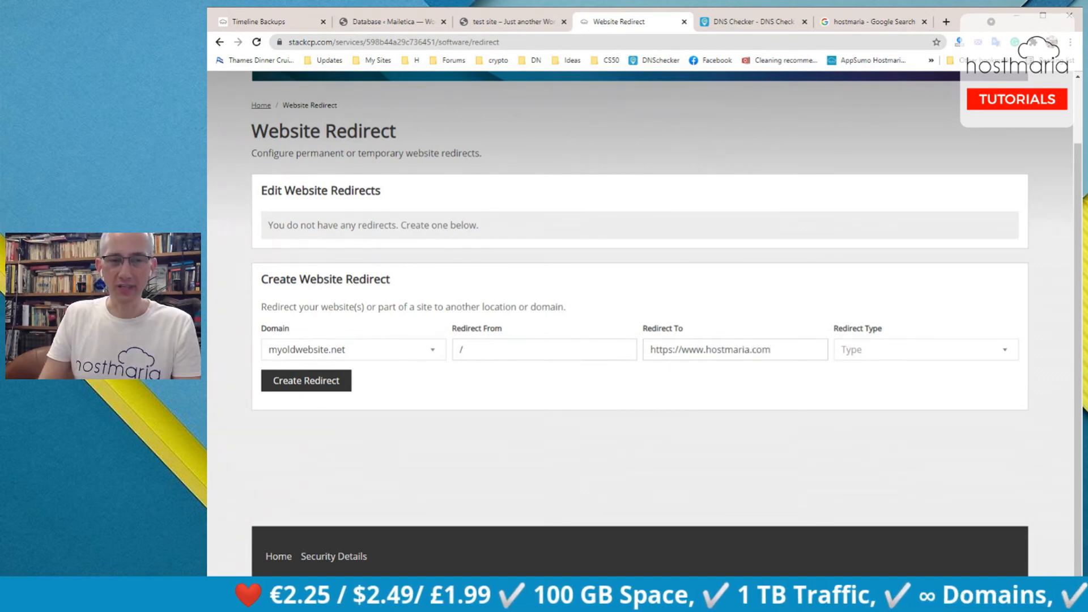
# Settle on 301 Permanent Redirect as the type and create the redirect
pyautogui.click(942, 356)
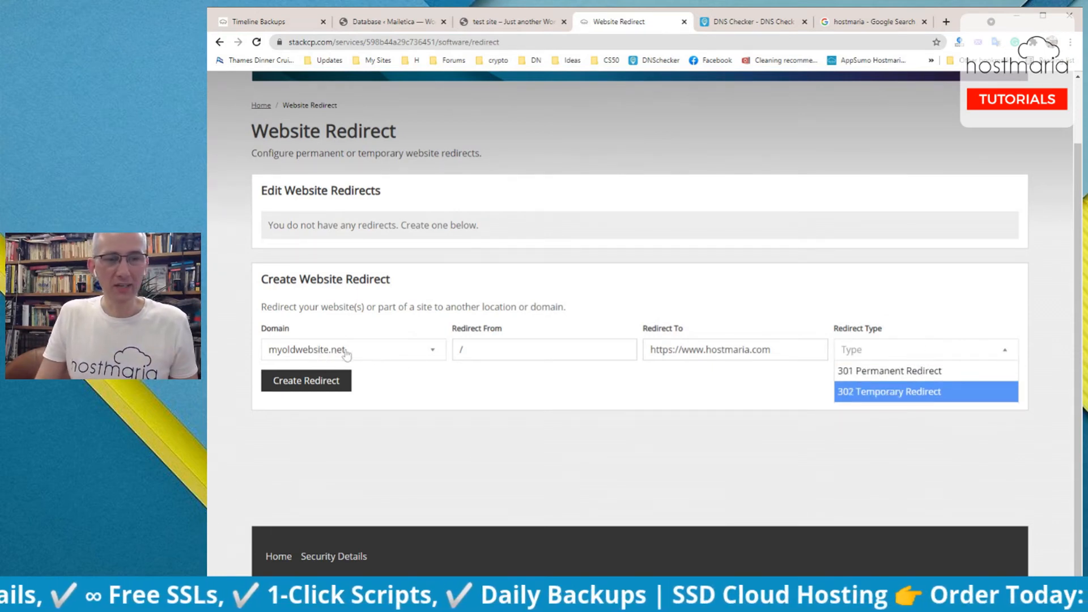
pyautogui.click(876, 374)
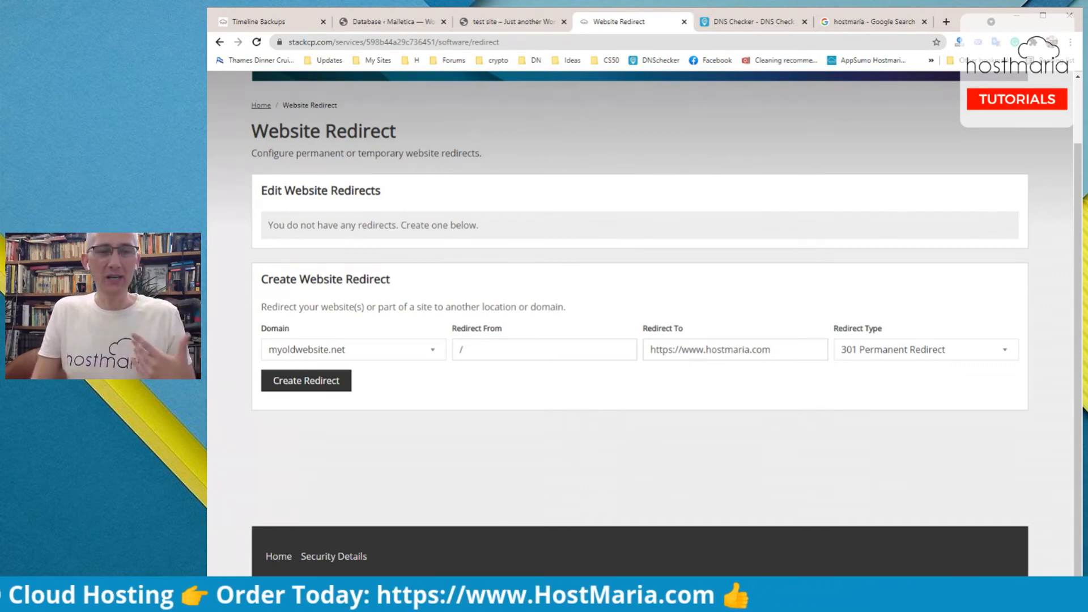
pyautogui.click(905, 357)
pyautogui.click(870, 391)
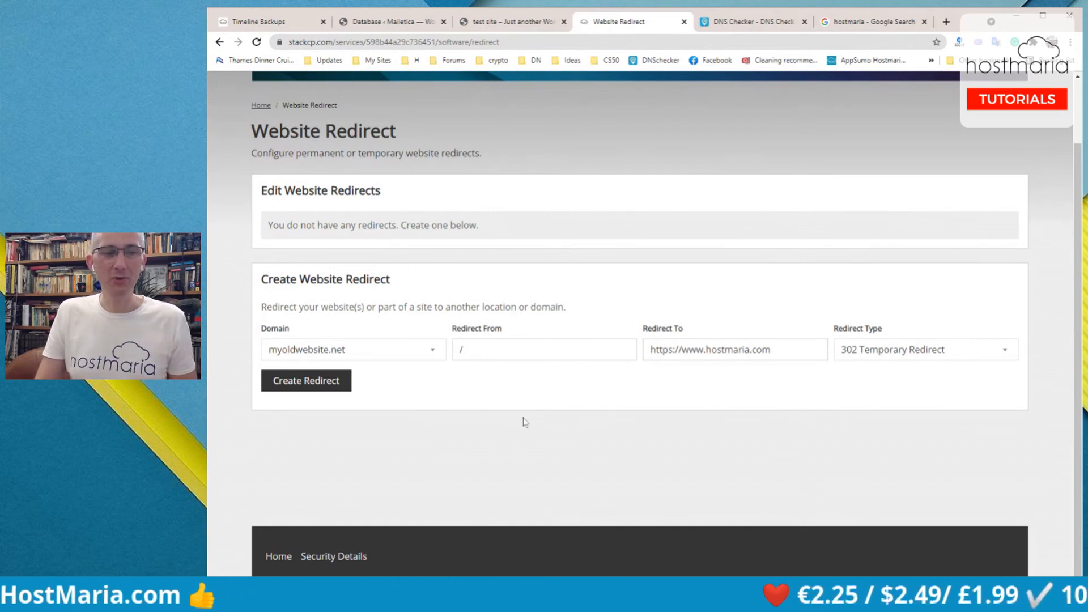
pyautogui.click(889, 356)
pyautogui.click(874, 396)
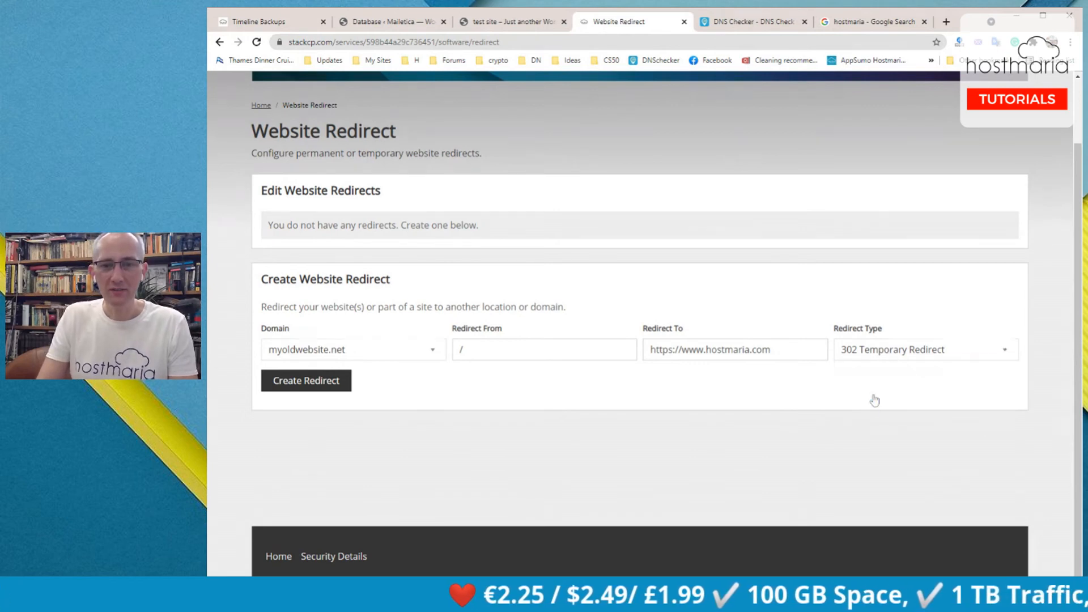
pyautogui.click(889, 354)
pyautogui.click(883, 373)
pyautogui.click(314, 385)
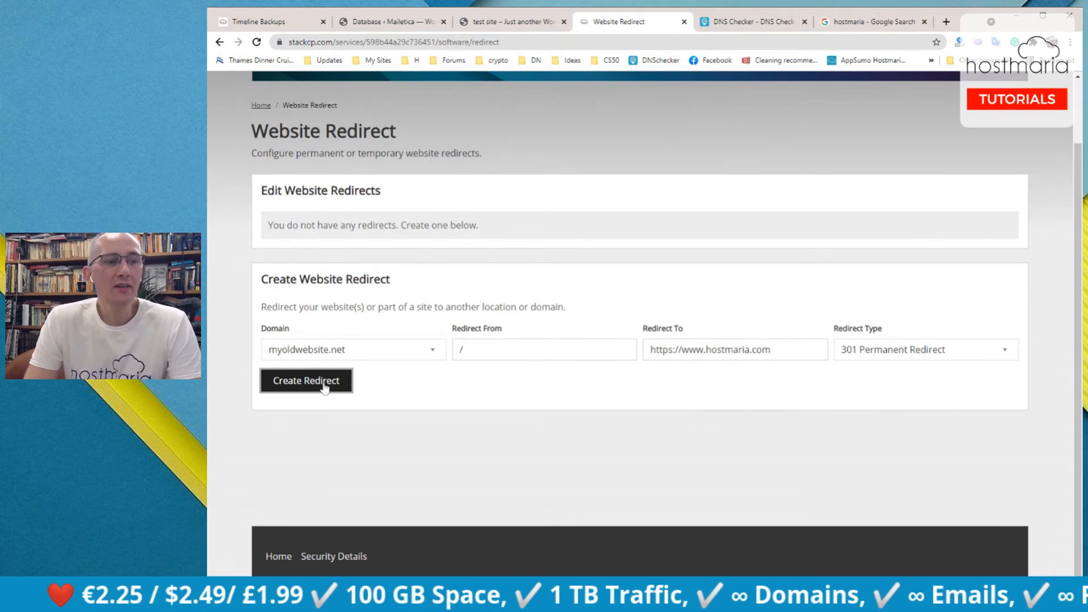
pyautogui.click(324, 386)
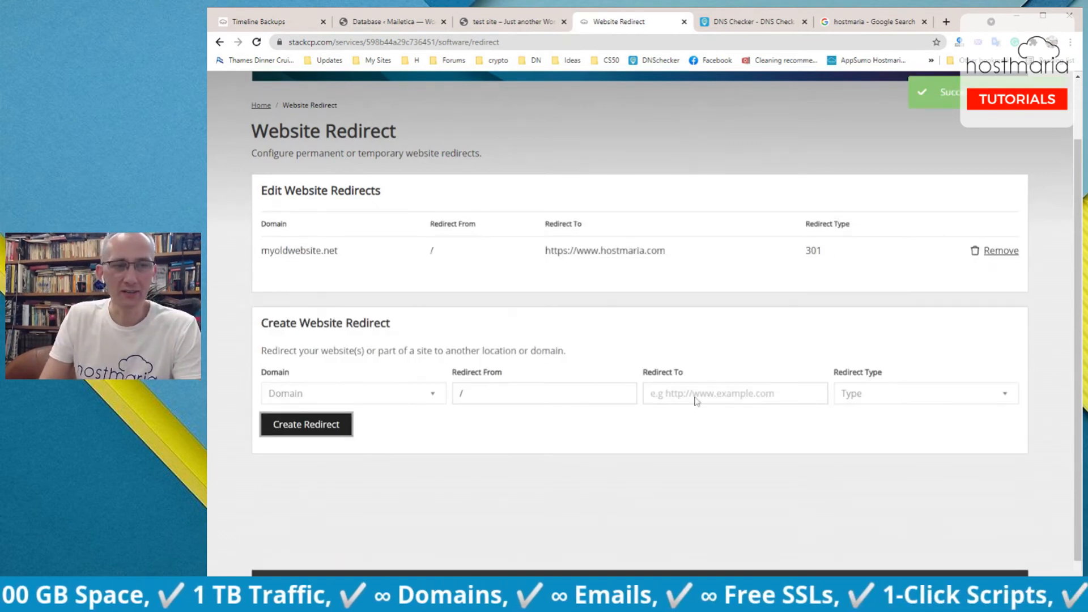
pyautogui.scroll(1, 811, 342)
pyautogui.click(941, 382)
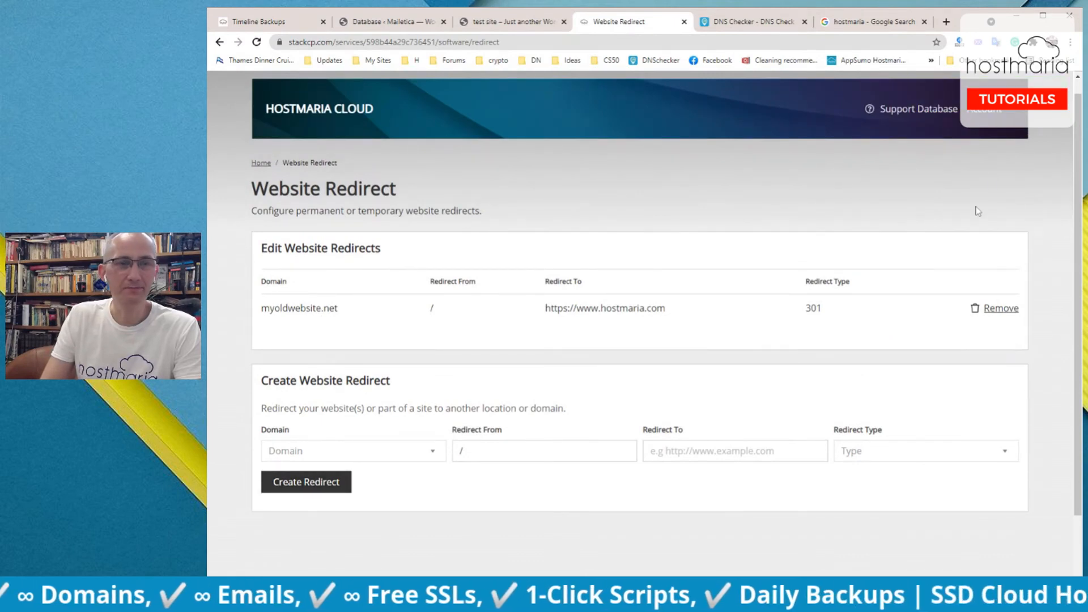
# In Timeline Backups, review the available snapshots and target package options
pyautogui.click(261, 22)
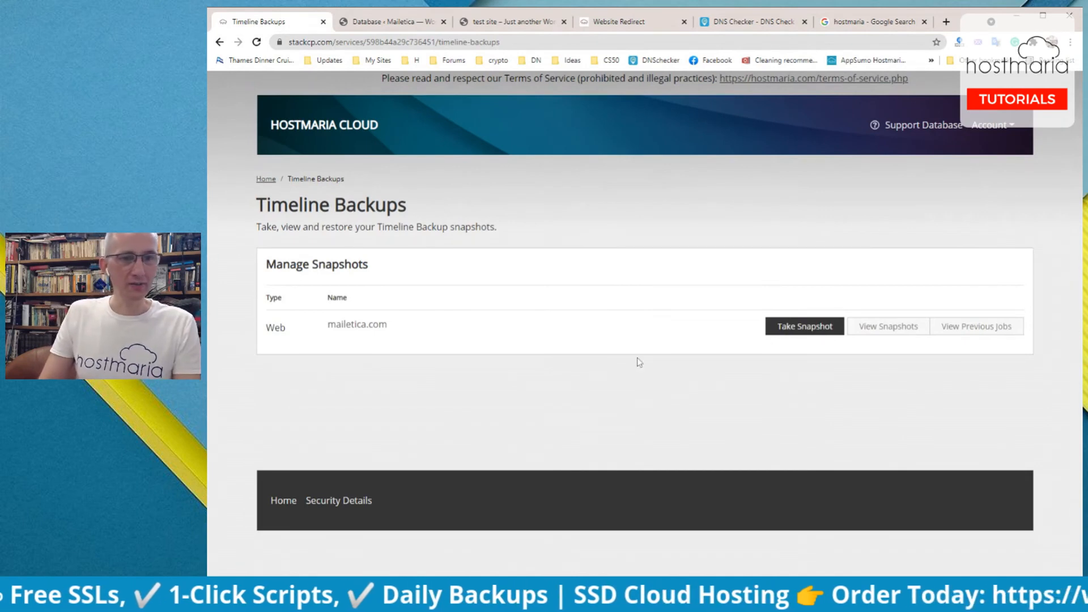
pyautogui.click(893, 324)
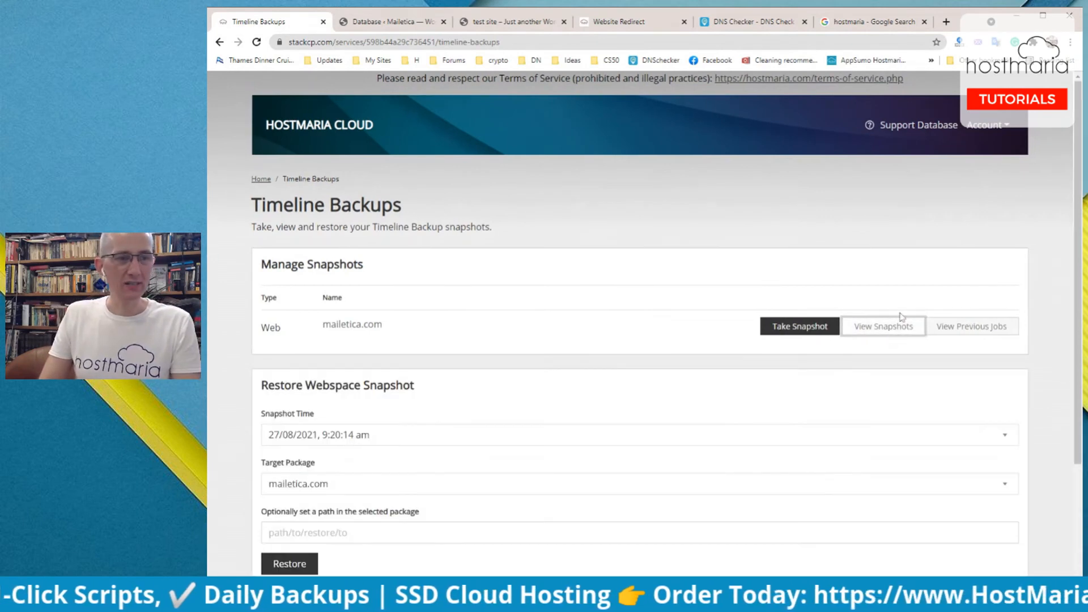
pyautogui.scroll(-3, 906, 315)
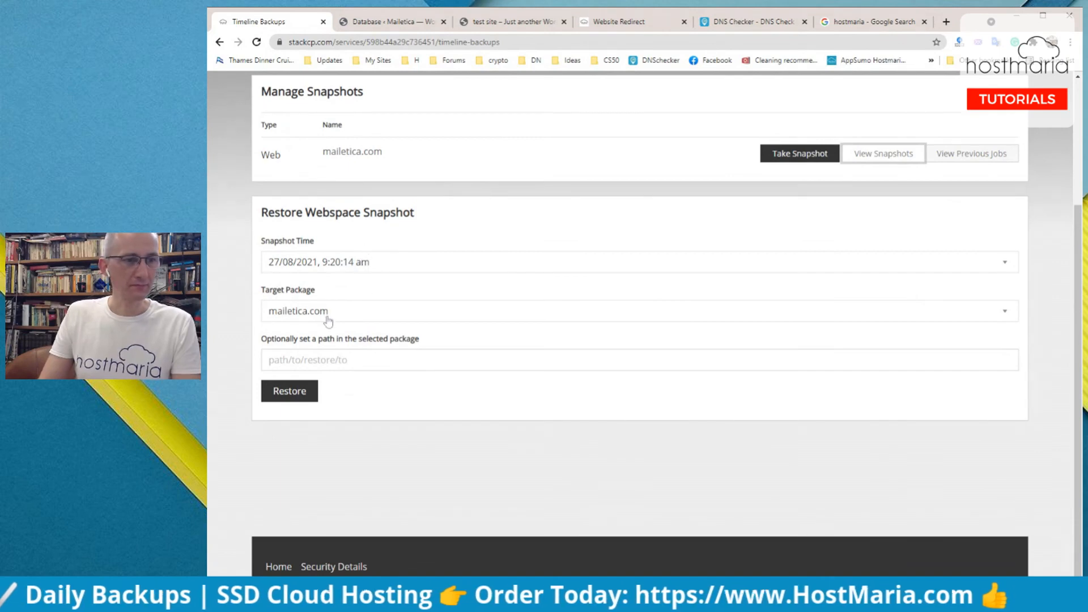
pyautogui.click(332, 316)
pyautogui.click(332, 316)
pyautogui.click(353, 263)
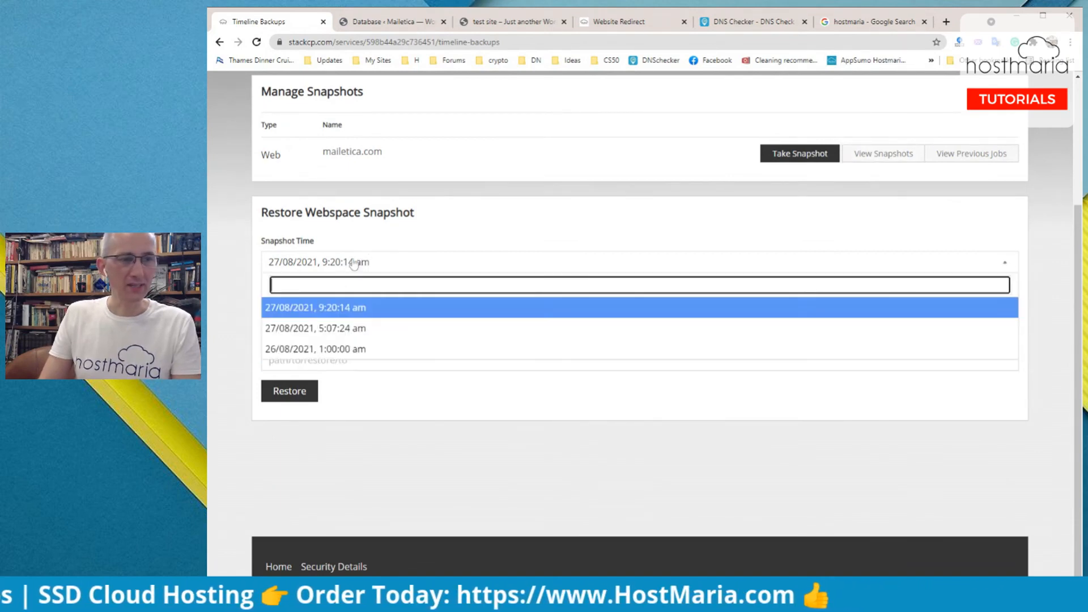
# Set the restore Snapshot Time to 26/08/2021, 1:00:00 am, then return Home
pyautogui.click(353, 264)
pyautogui.click(354, 263)
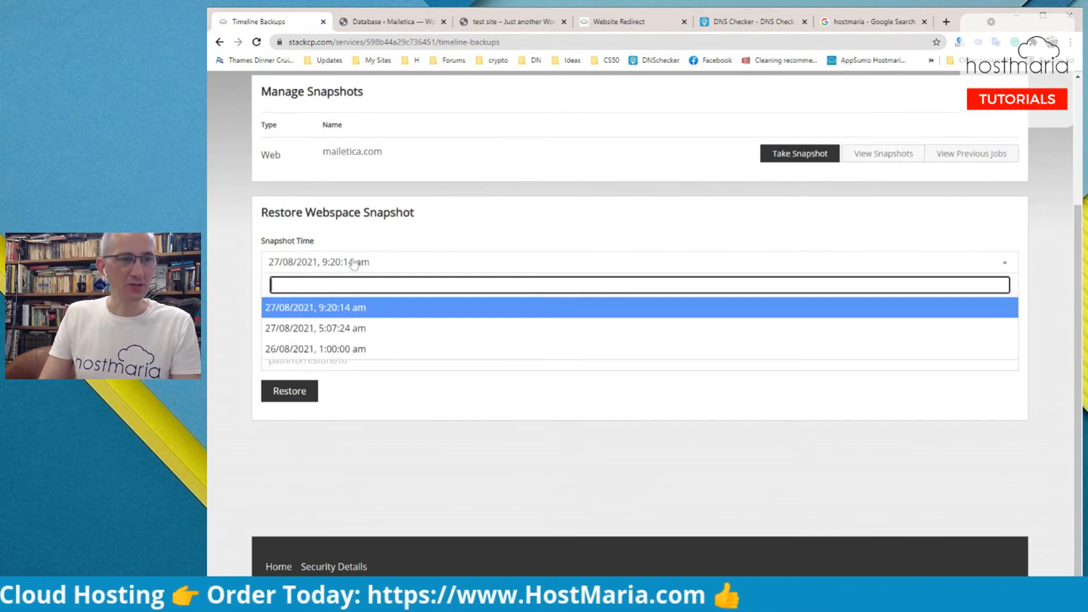
pyautogui.click(345, 328)
pyautogui.click(379, 264)
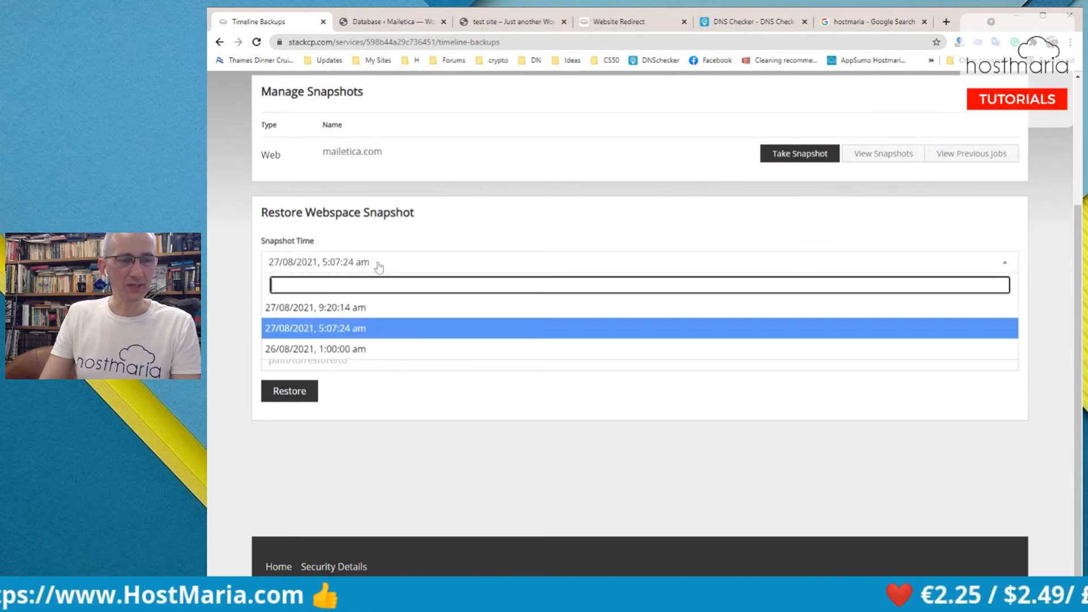
pyautogui.click(353, 348)
pyautogui.scroll(3, 513, 247)
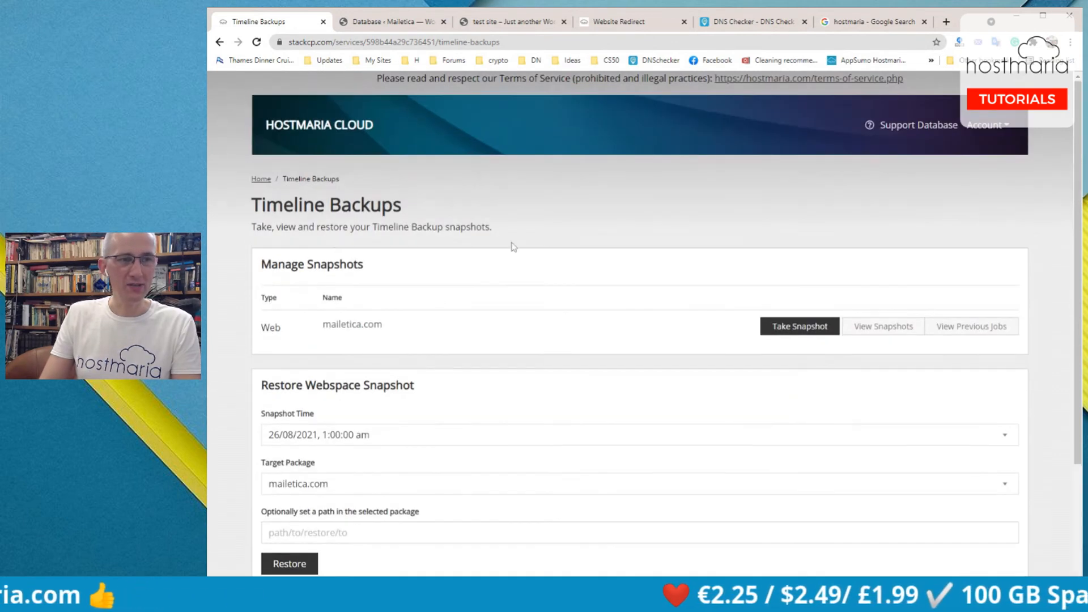
pyautogui.scroll(-3, 787, 244)
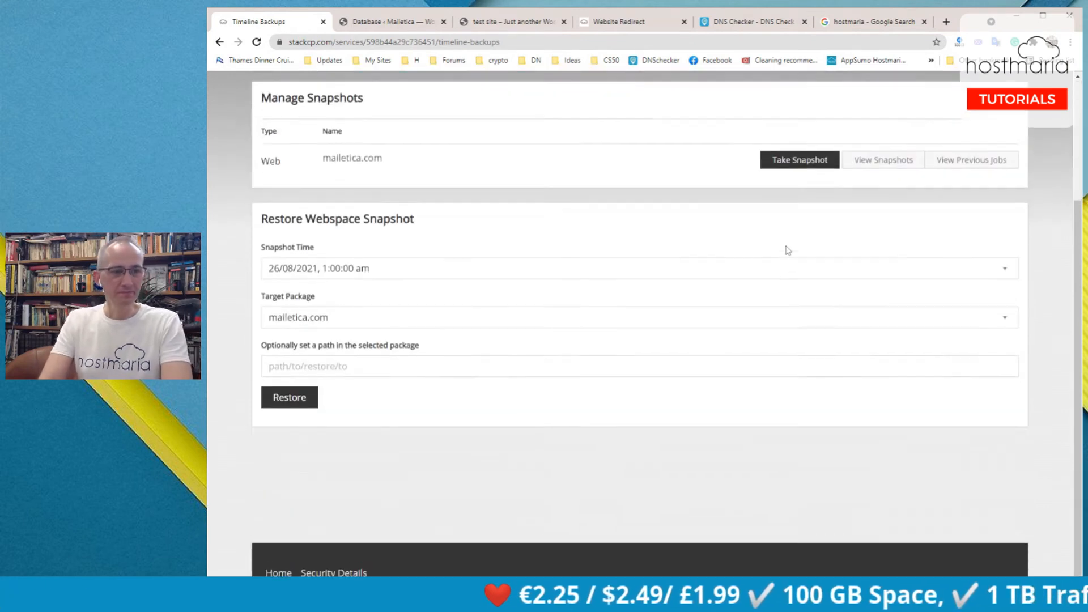
pyautogui.scroll(2, 784, 249)
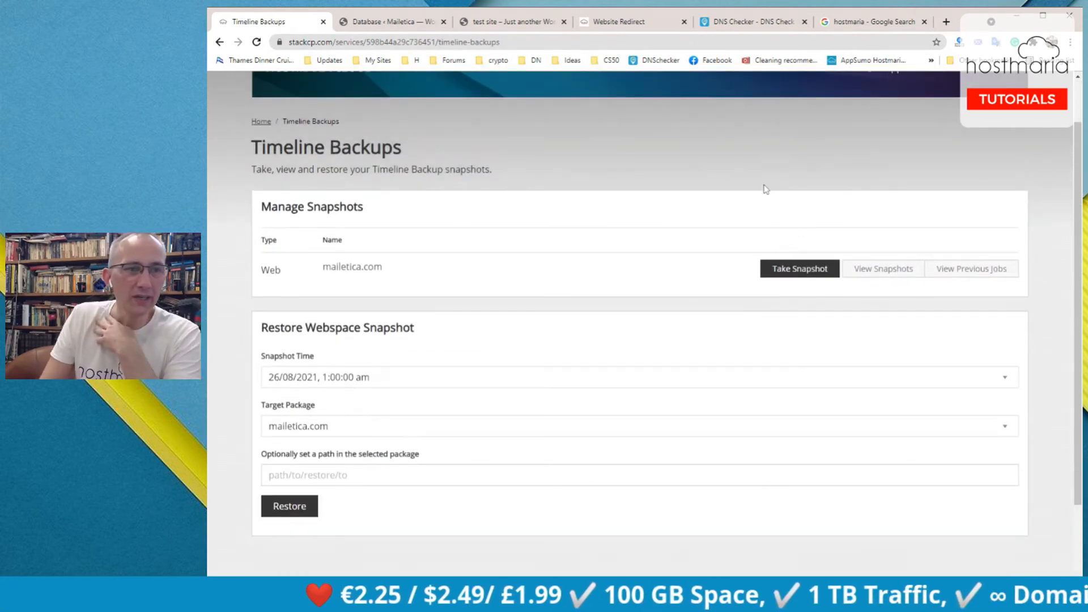
pyautogui.scroll(1, 362, 187)
pyautogui.click(261, 179)
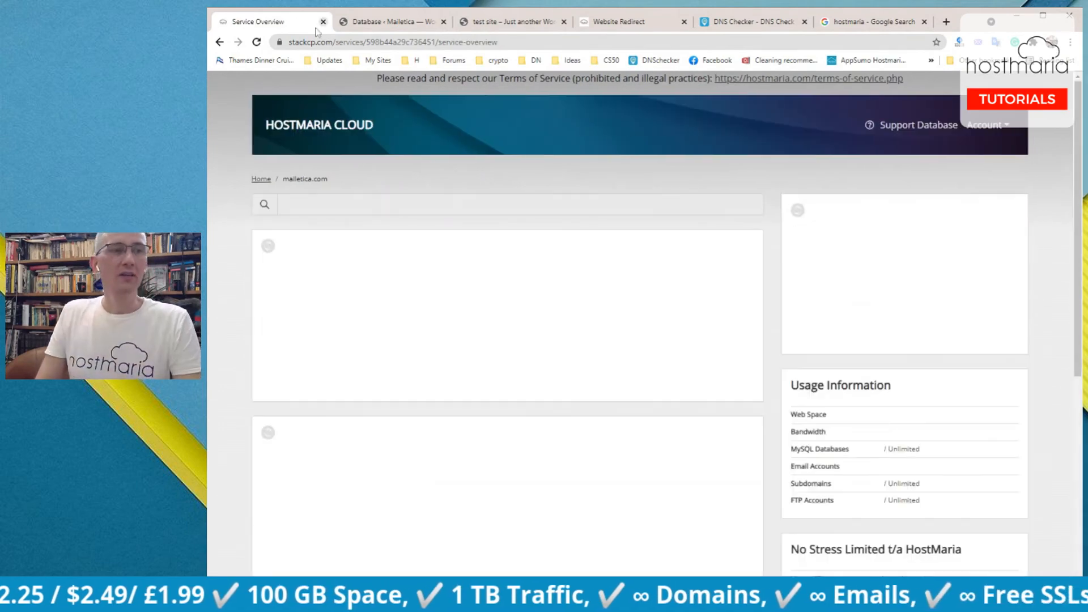
# Set WP-Optimize image compression to 'Prioritize maximum compression', then return to the Service Overview tab
pyautogui.click(388, 22)
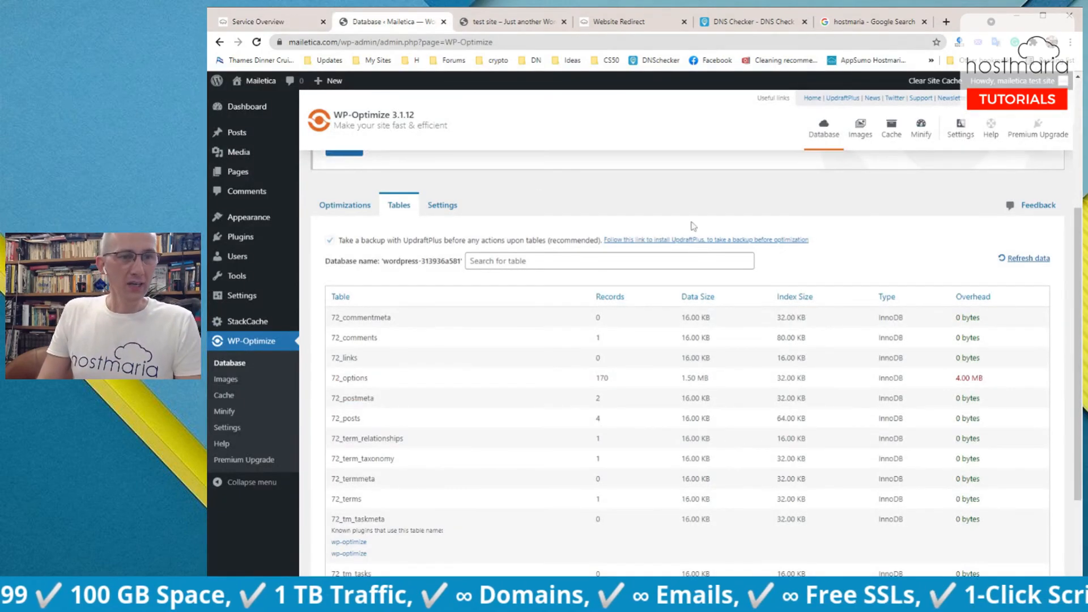
pyautogui.click(860, 129)
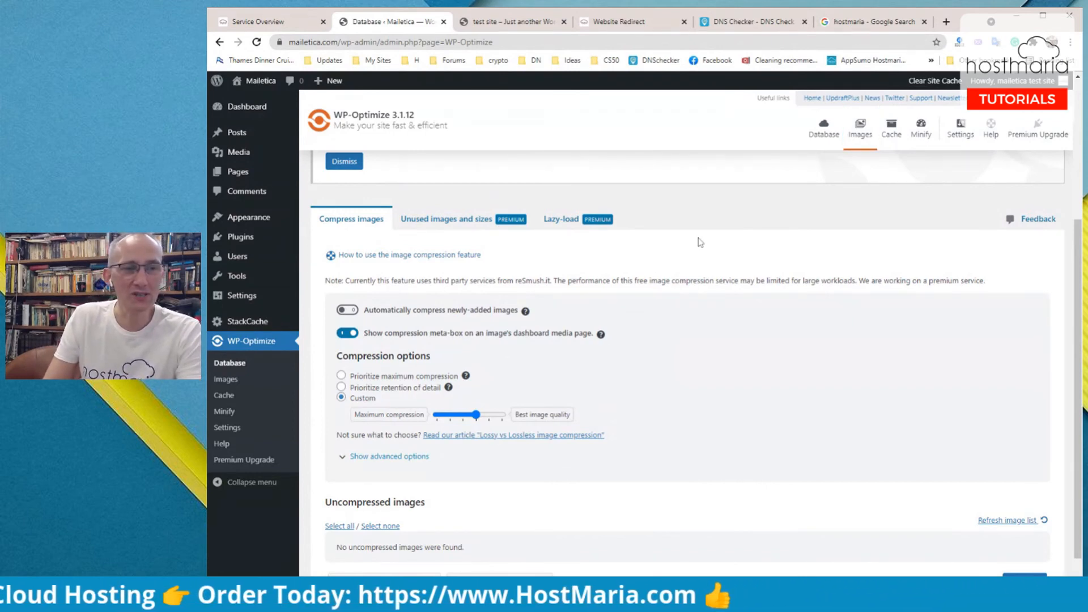
pyautogui.scroll(-1, 949, 337)
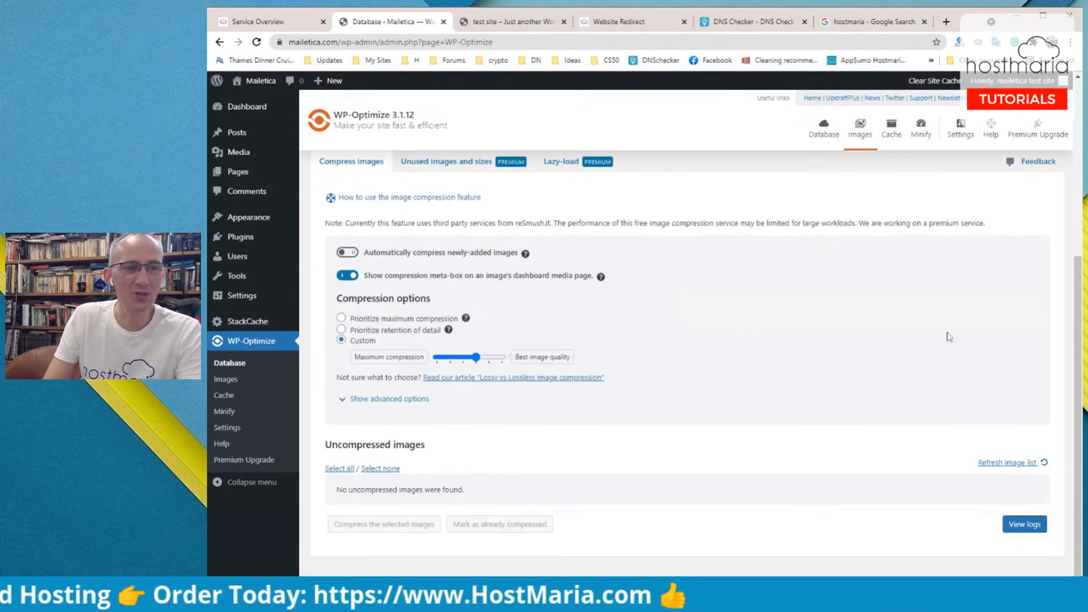
pyautogui.click(342, 318)
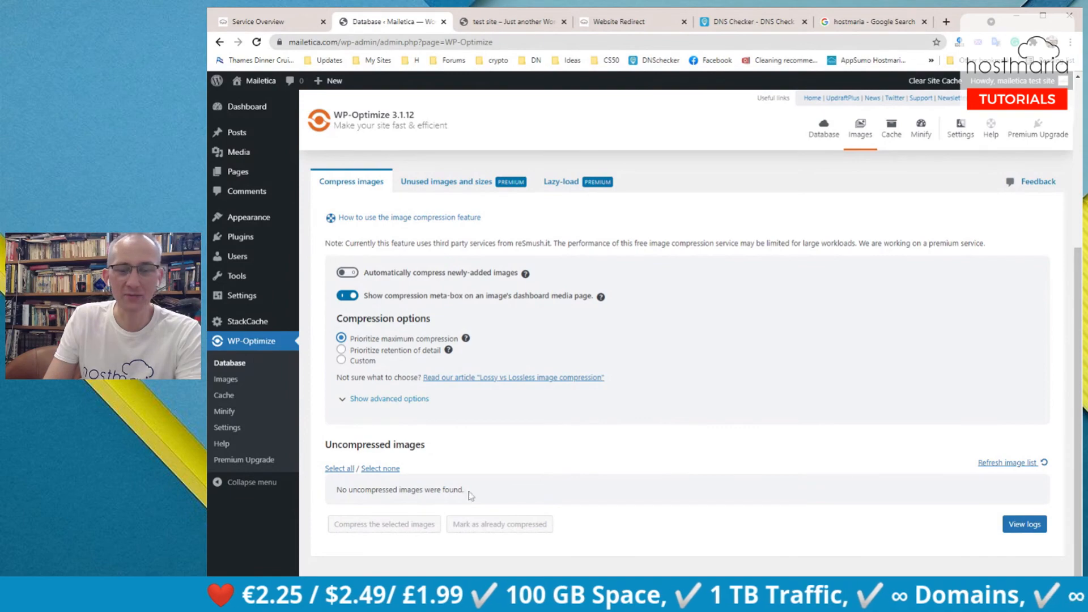
pyautogui.click(293, 20)
pyautogui.scroll(-5, 751, 204)
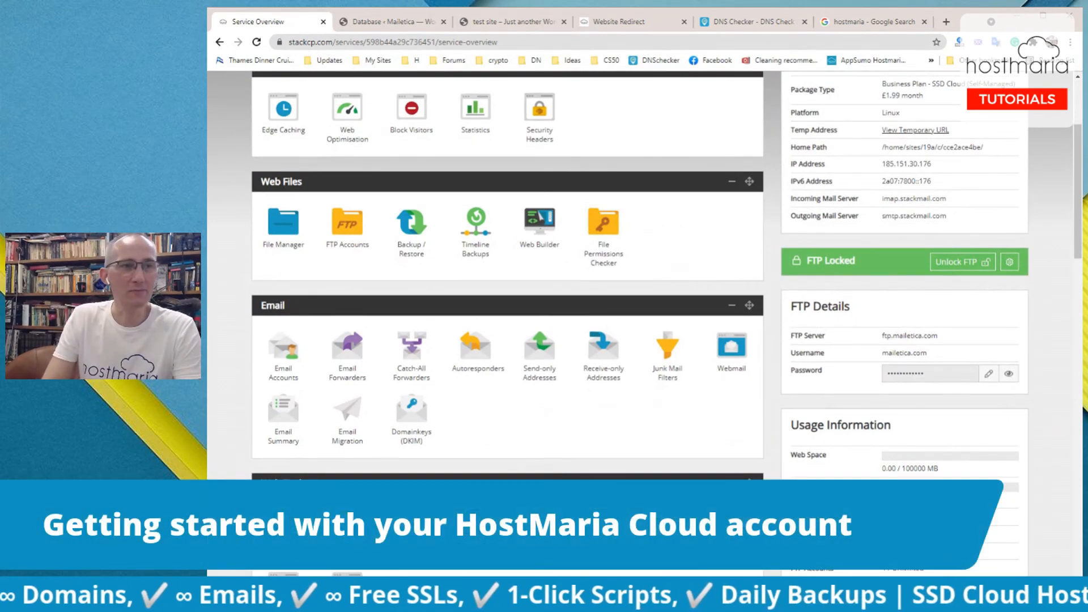
# Reload the live Mailetica homepage, then close that tab
pyautogui.click(509, 22)
pyautogui.click(256, 42)
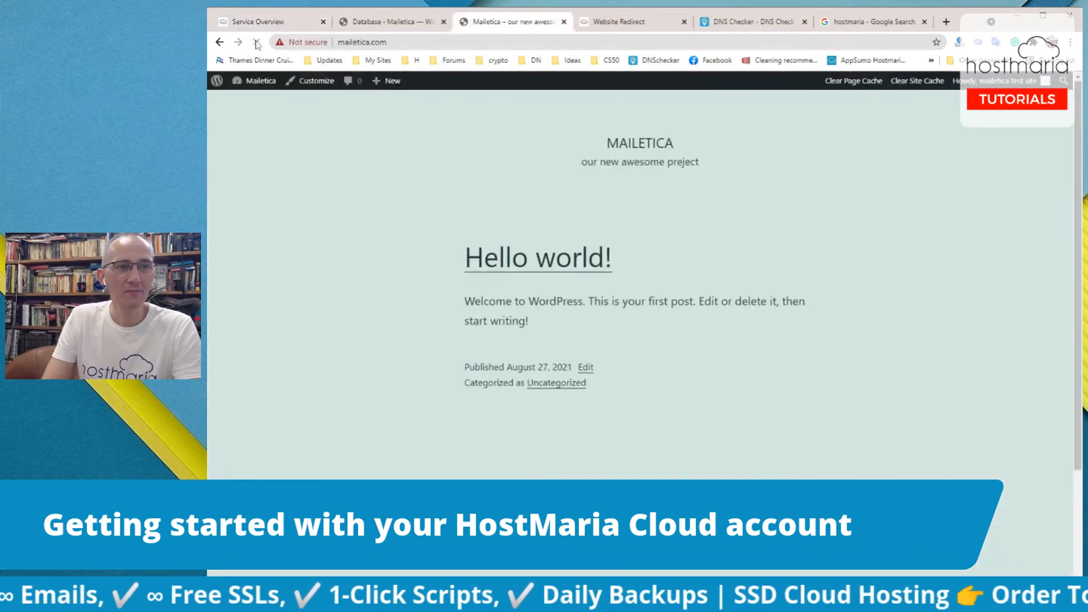
pyautogui.scroll(-3, 776, 235)
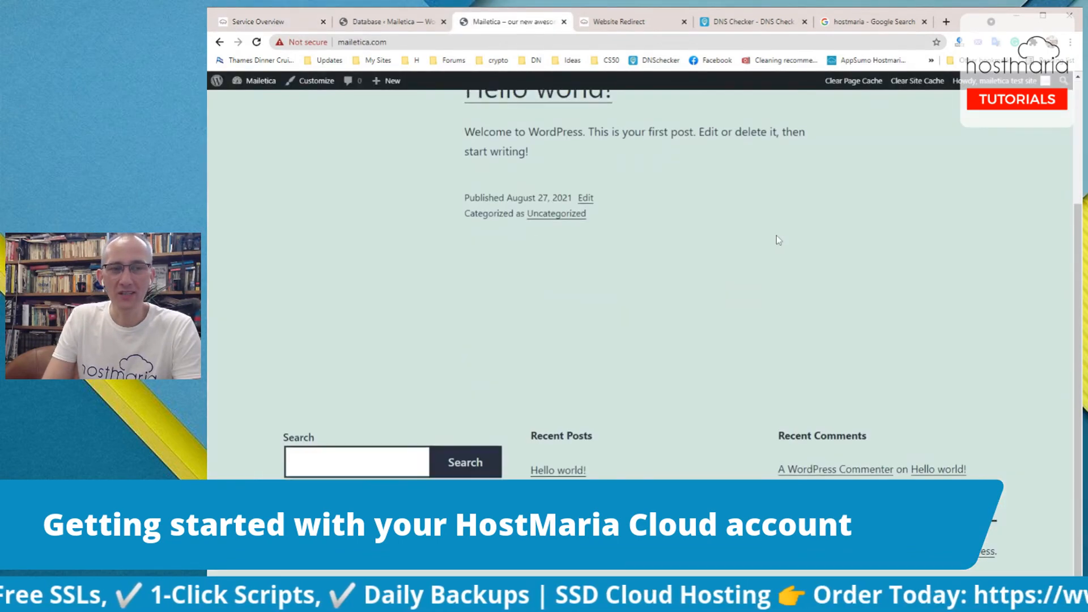
pyautogui.scroll(3, 777, 235)
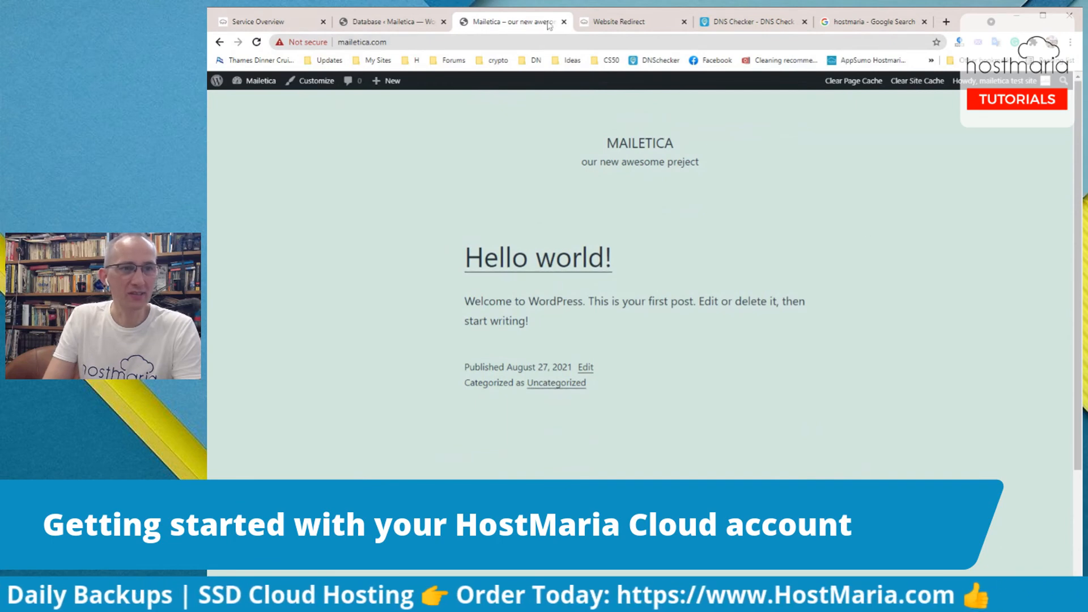
pyautogui.click(563, 22)
pyautogui.click(392, 22)
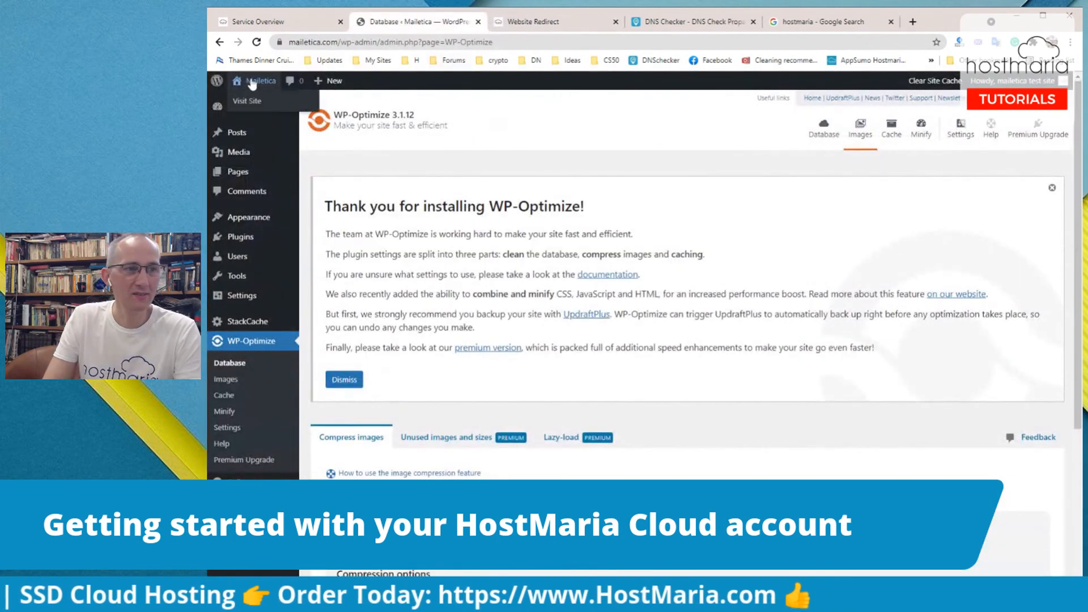
# Open the site in a new tab, view the Hello world! post, and return to WordPress admin
pyautogui.middleClick(251, 81)
pyautogui.click(496, 23)
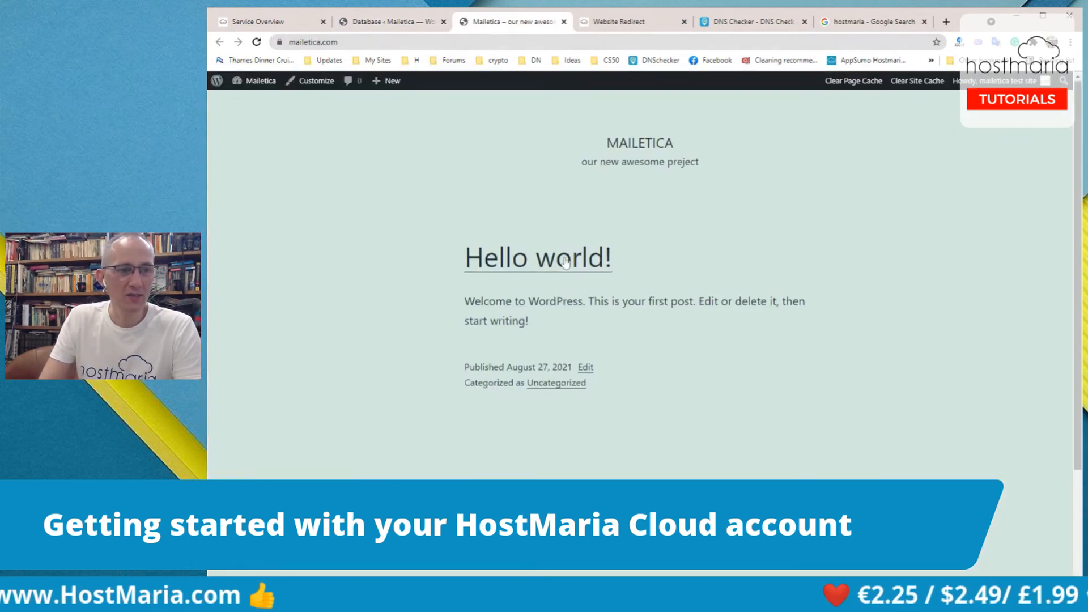
pyautogui.click(565, 261)
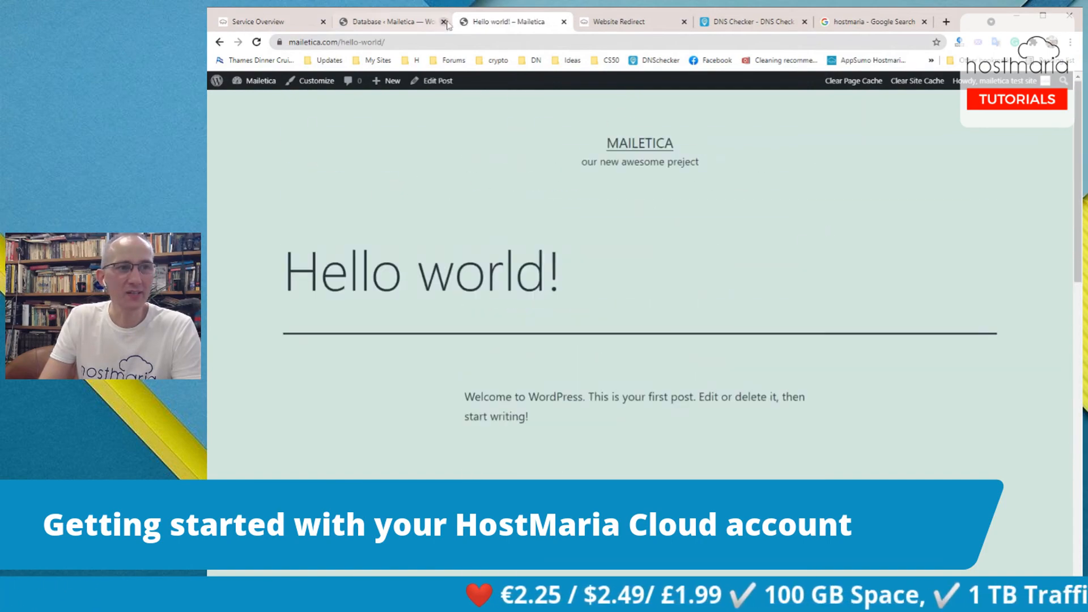
pyautogui.click(391, 21)
pyautogui.click(255, 22)
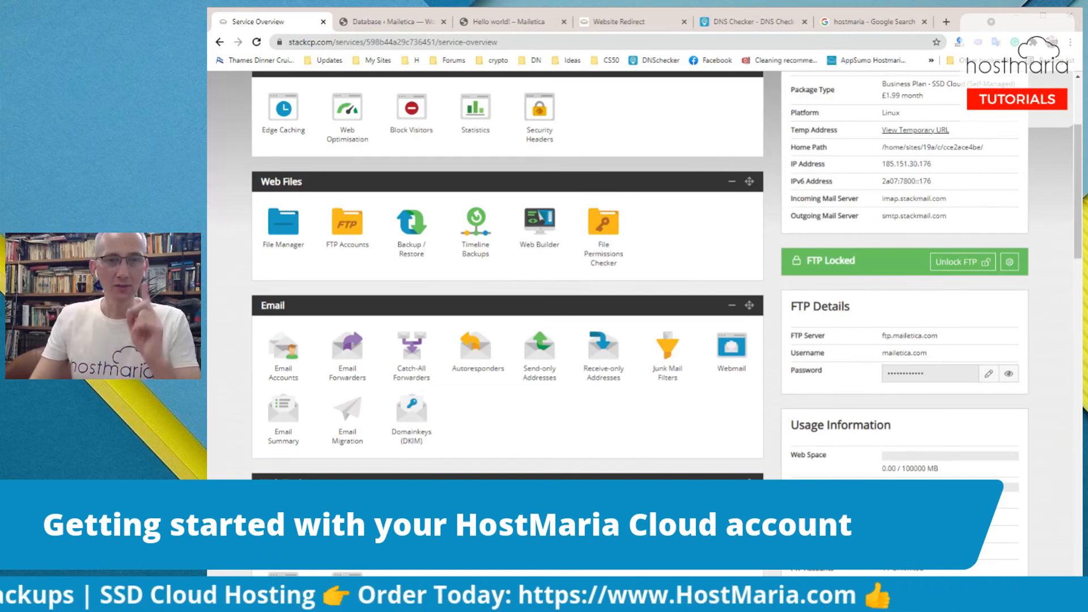
pyautogui.click(380, 23)
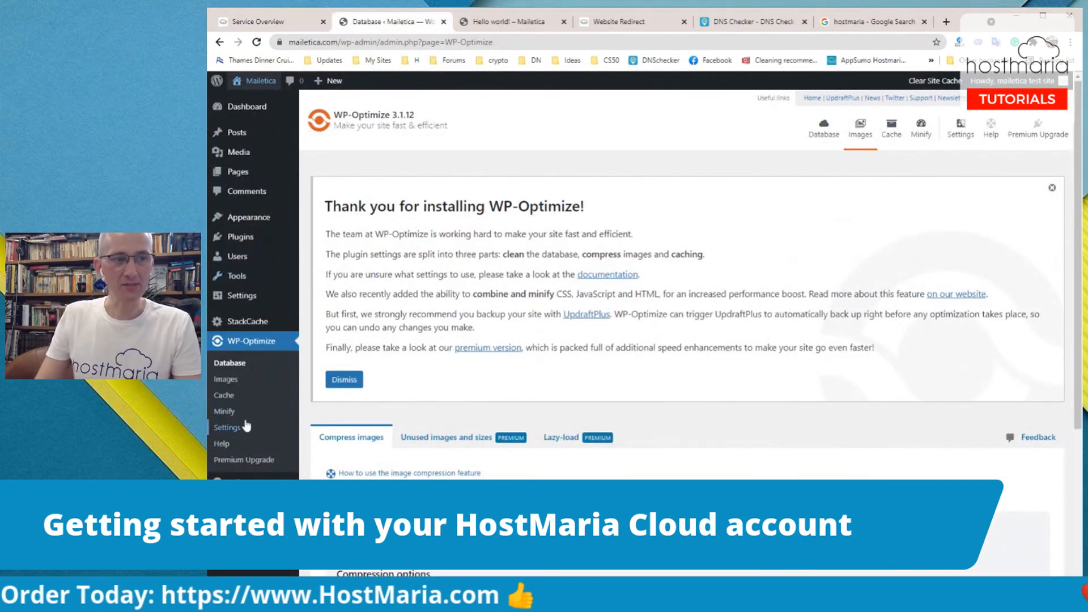
# Search Plugins > Add New for 'elementor', then install and activate Elementor Website Builder
pyautogui.click(250, 240)
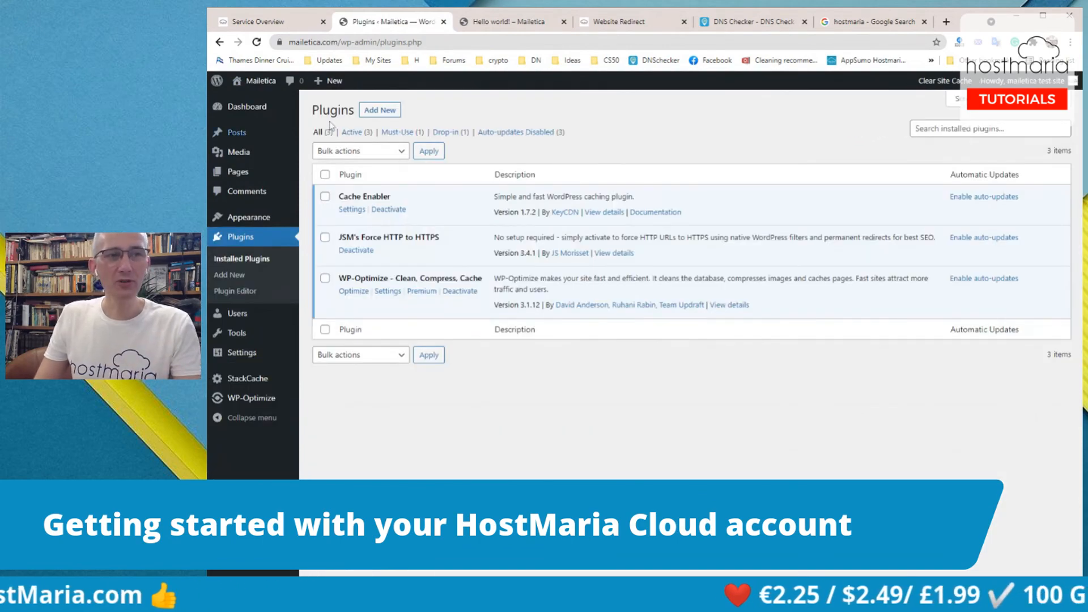
pyautogui.click(379, 115)
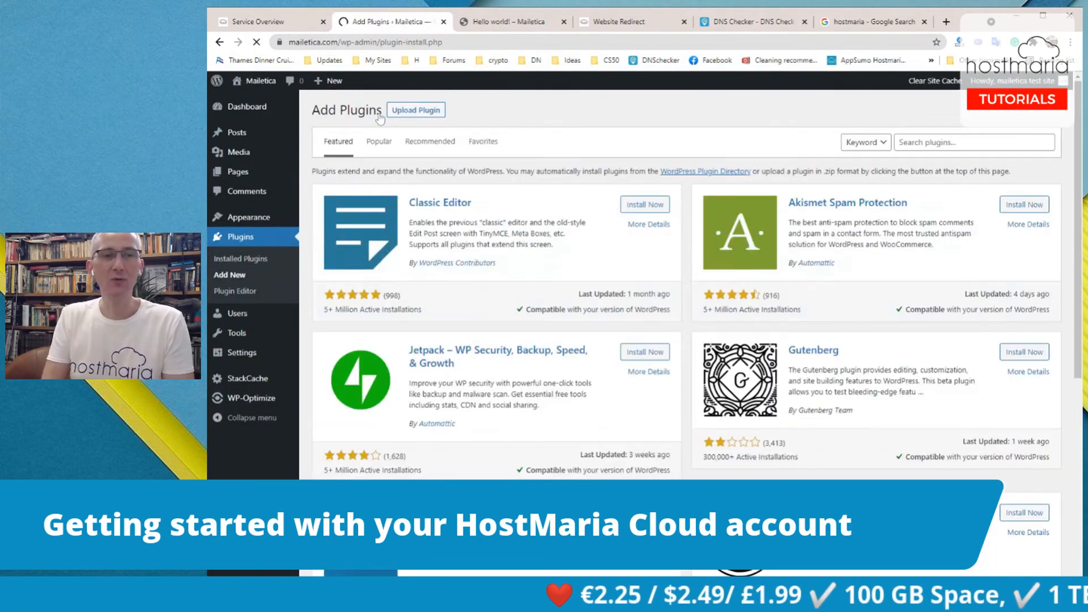
pyautogui.click(975, 142)
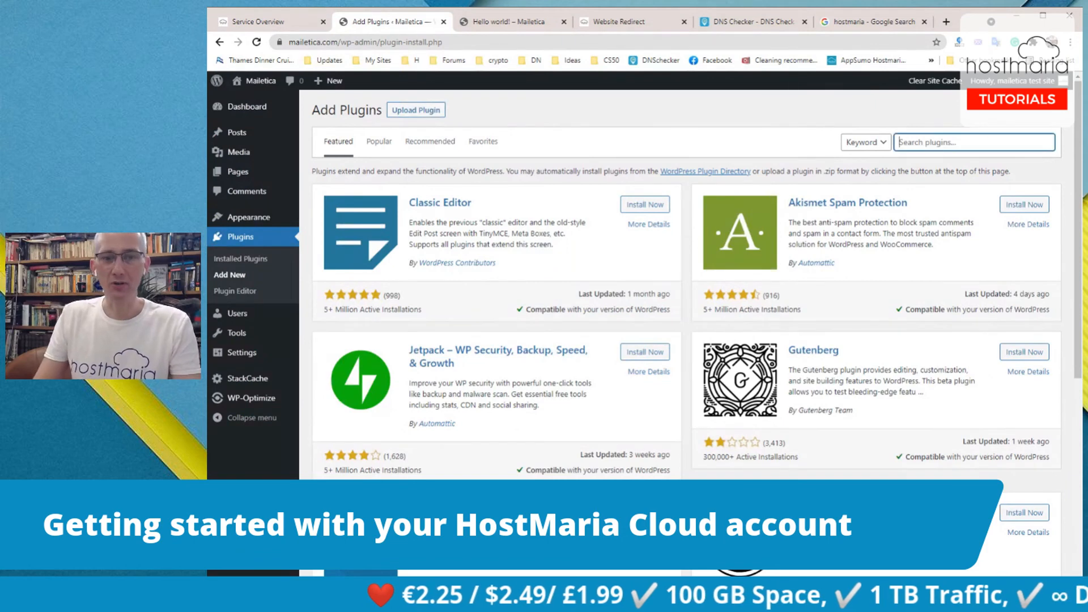
pyautogui.write('elementor')
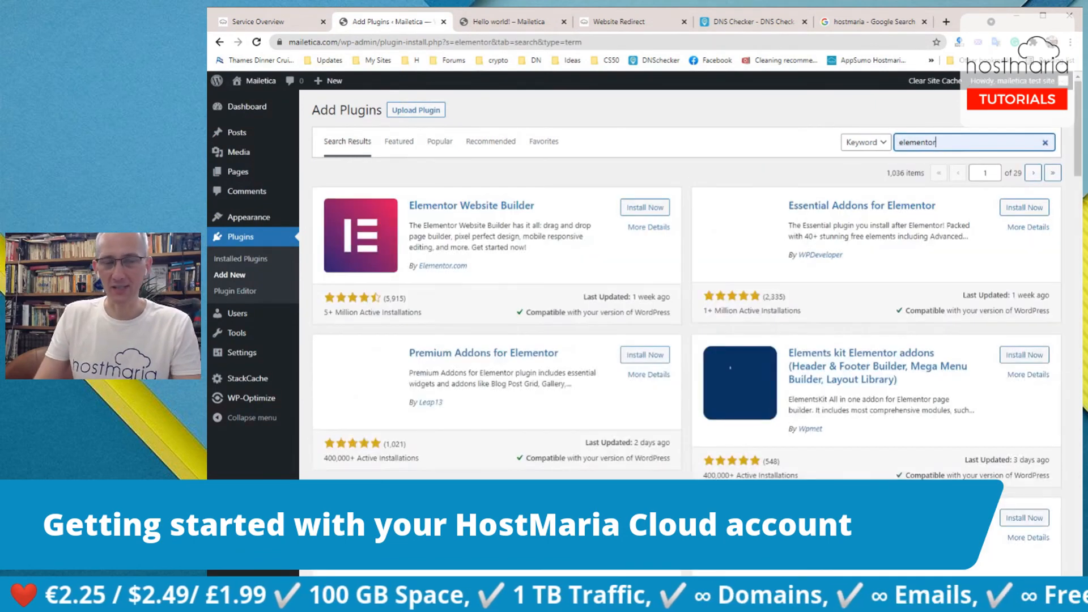
pyautogui.click(656, 210)
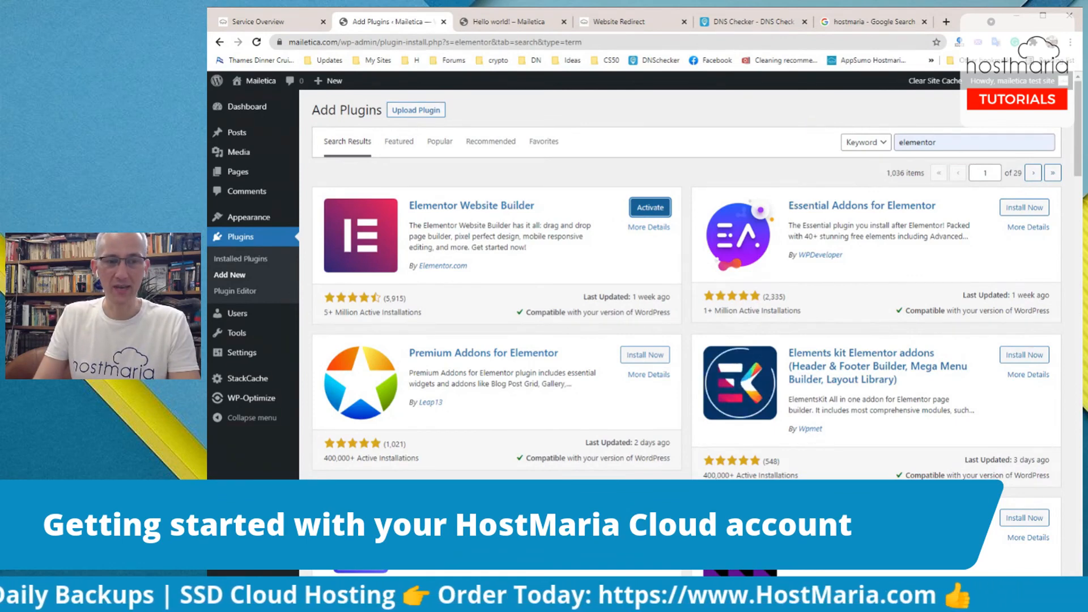
pyautogui.click(650, 207)
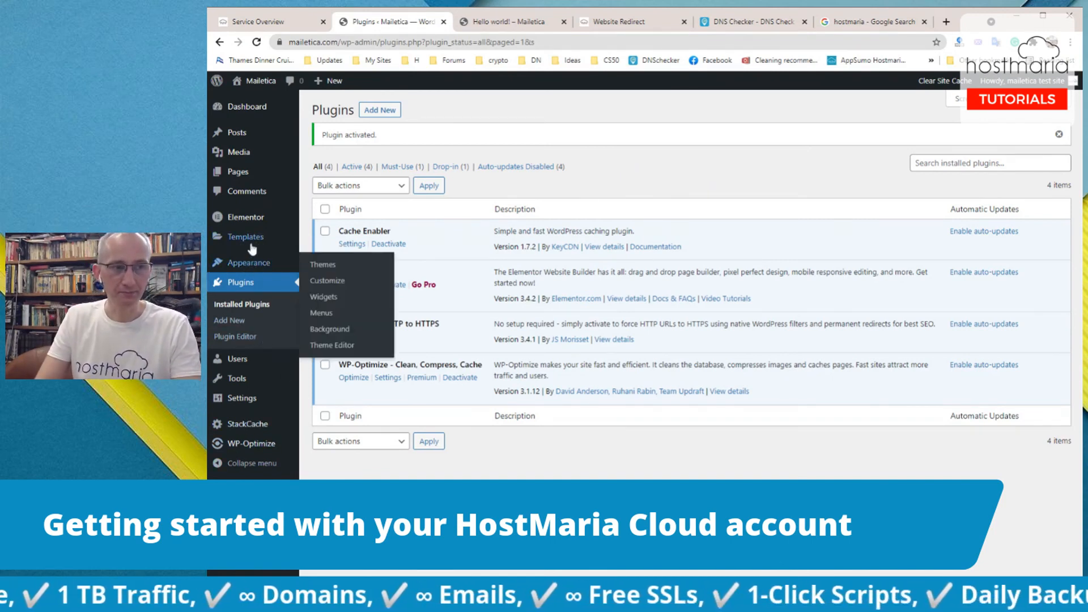
# On Themes > Add New, preview the Astra theme and close the preview
pyautogui.moveTo(254, 267)
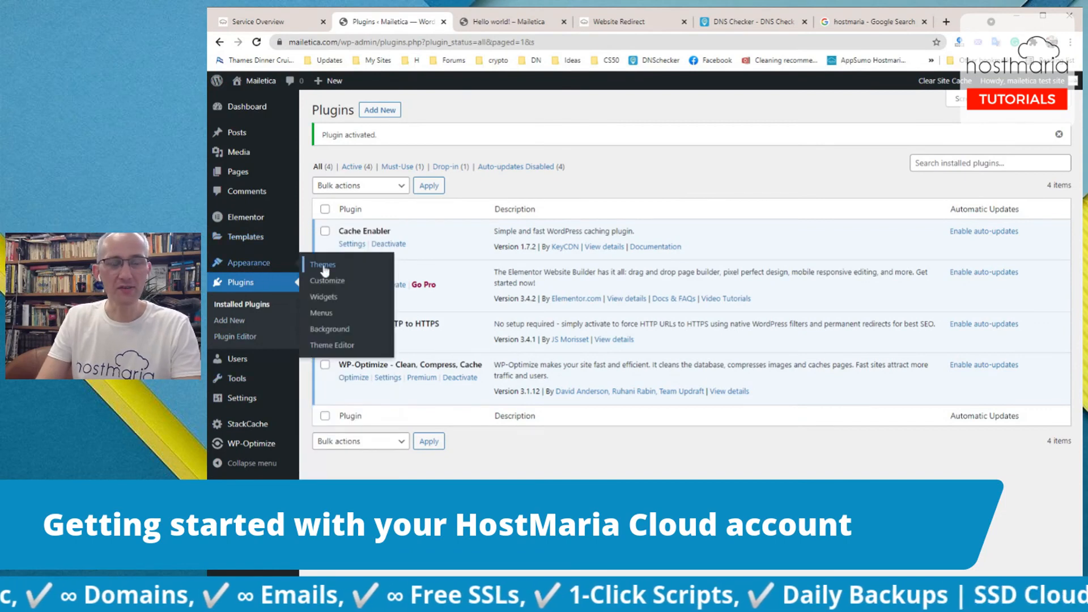
pyautogui.click(323, 265)
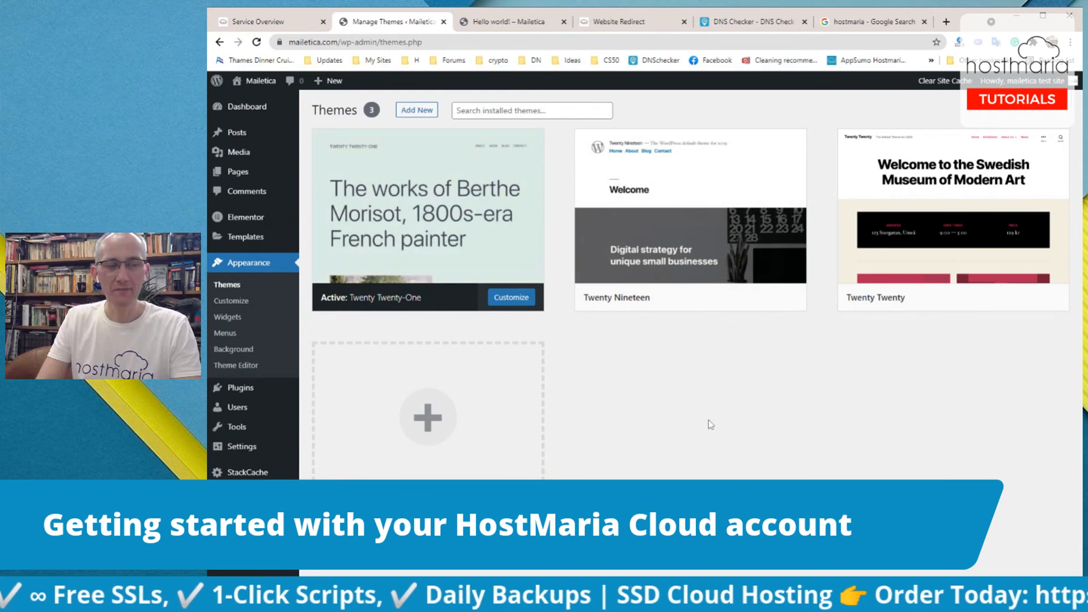
pyautogui.click(421, 111)
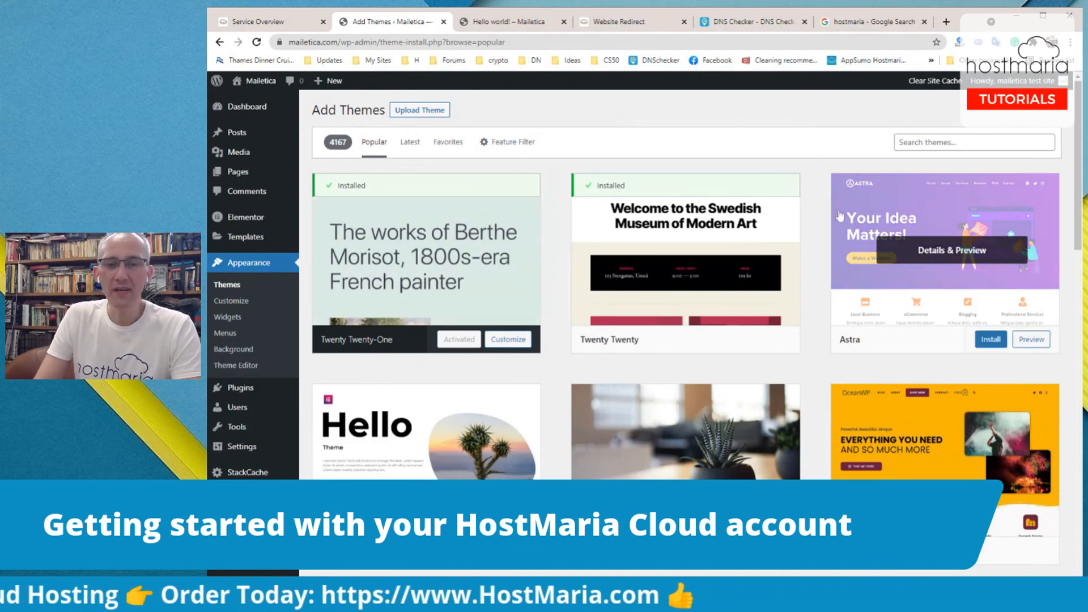
pyautogui.moveTo(920, 357)
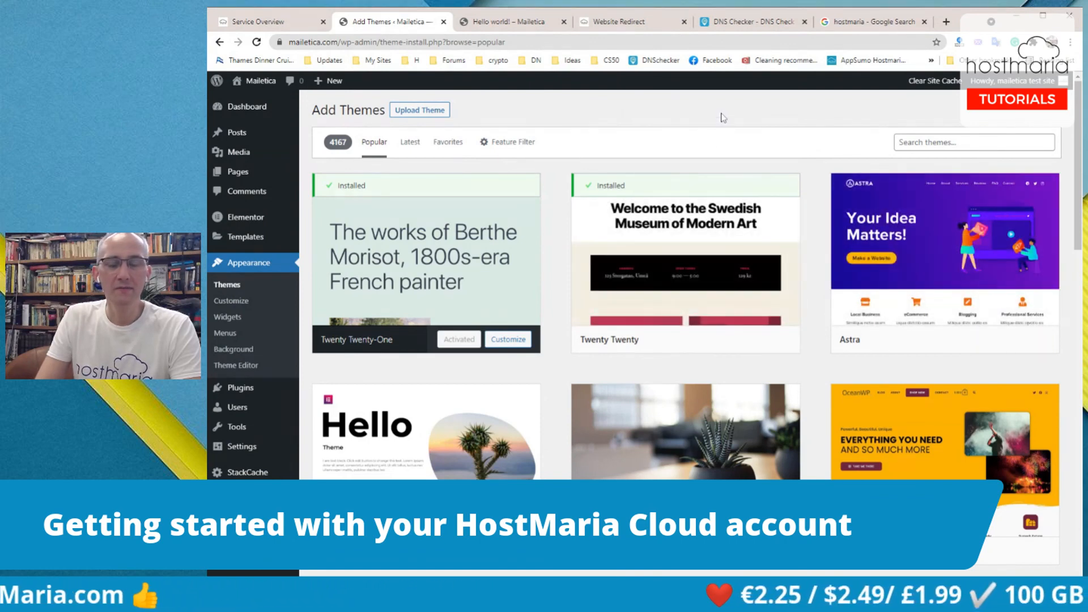
pyautogui.moveTo(899, 238)
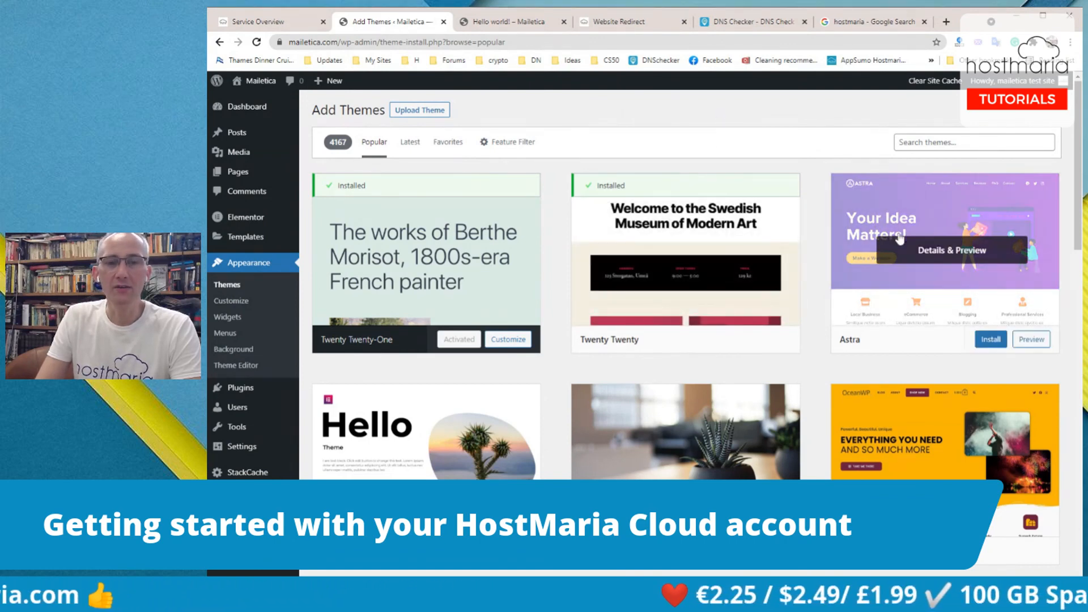
pyautogui.click(923, 262)
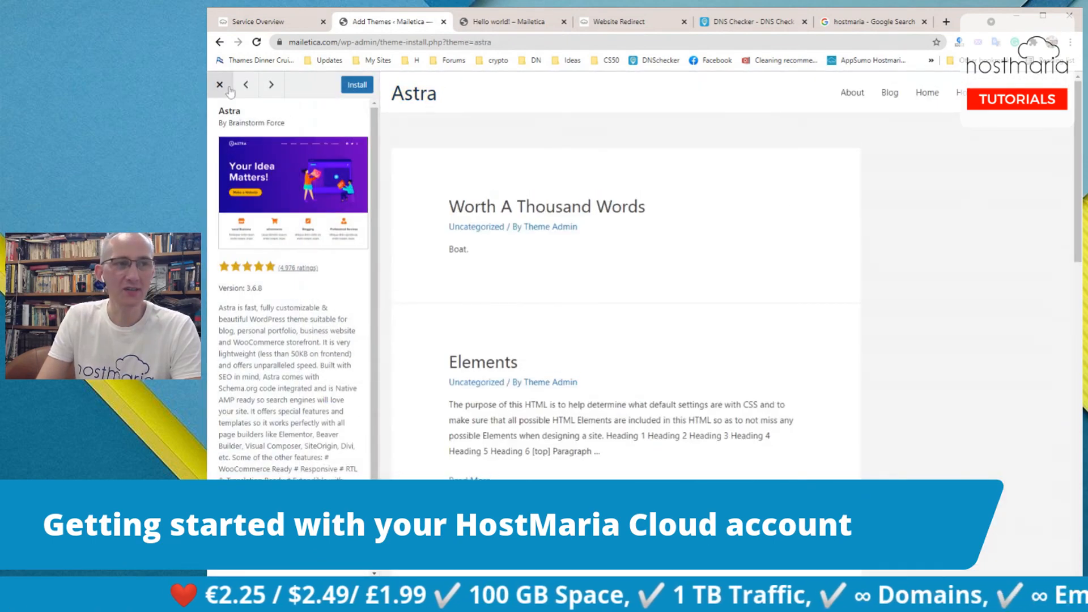
pyautogui.click(220, 89)
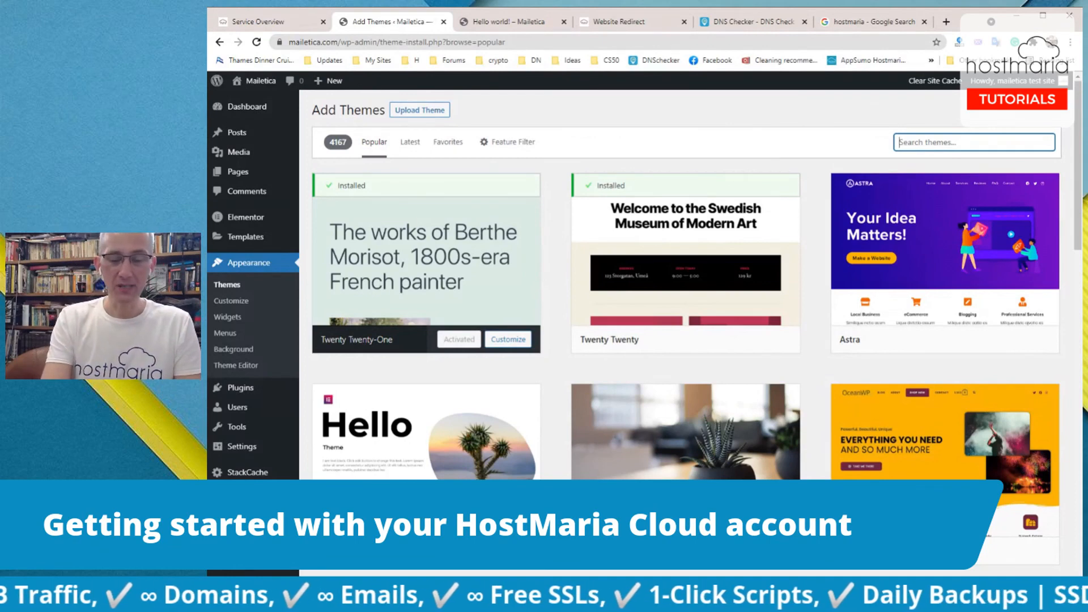
# Search themes for 'storefront', then preview and close the Storefront theme
pyautogui.write('storefr')
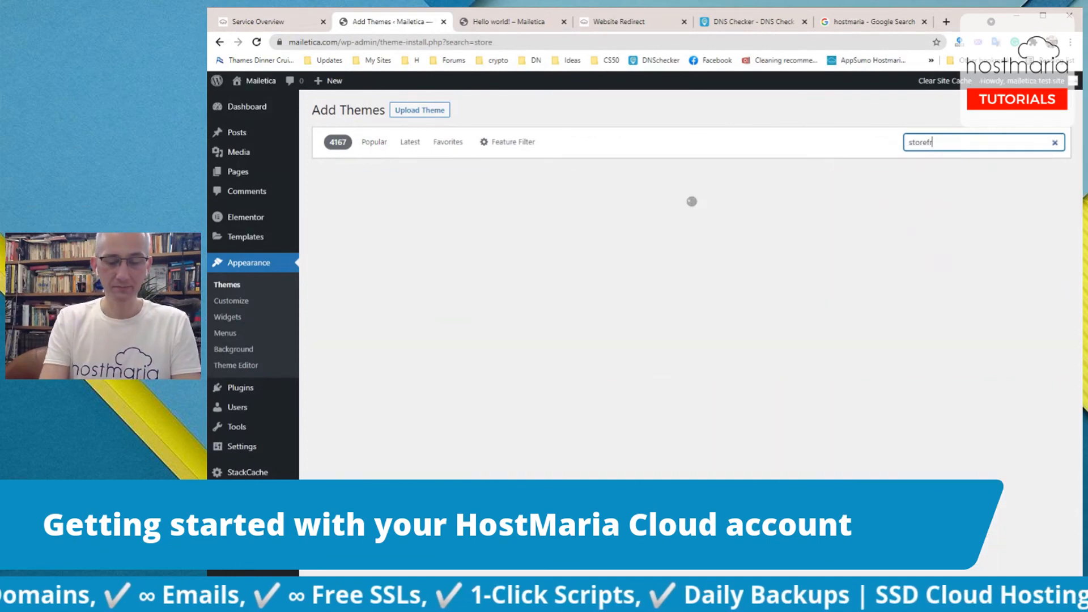
pyautogui.write('ont')
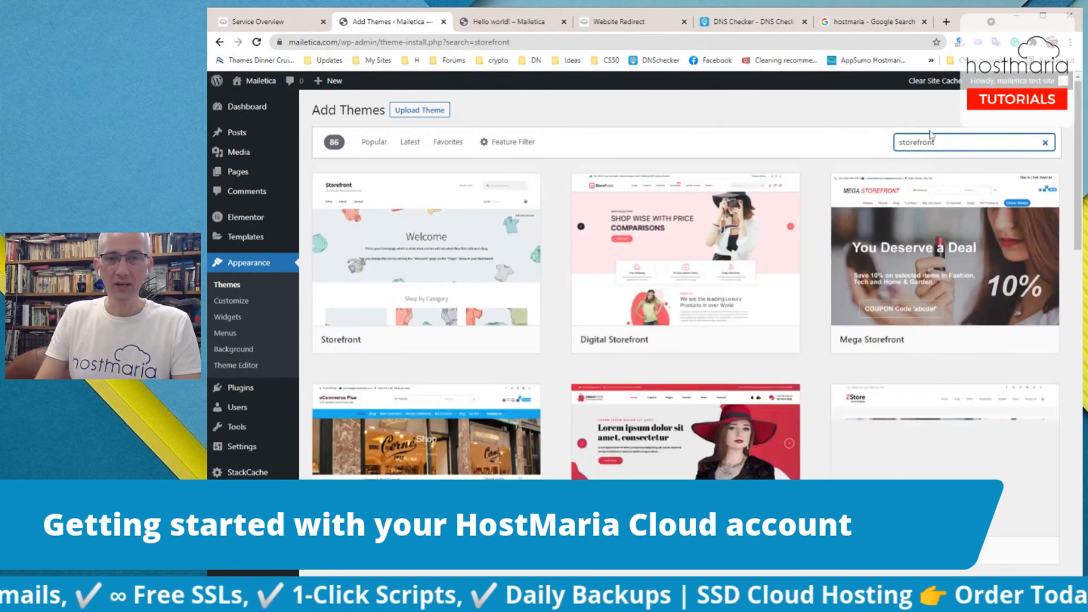
pyautogui.moveTo(424, 243)
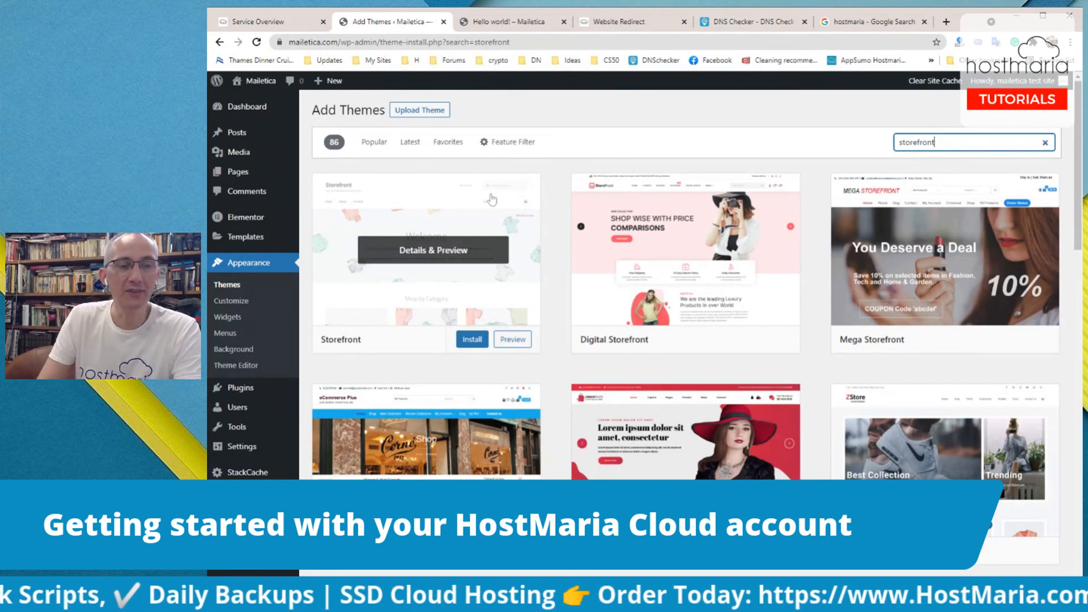
pyautogui.click(495, 262)
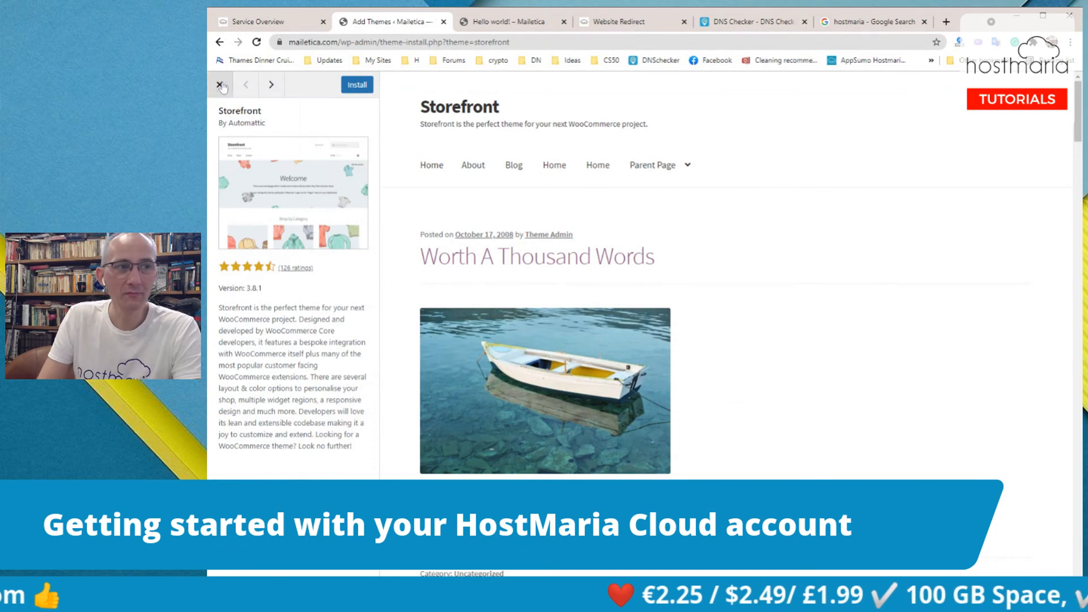
pyautogui.click(220, 85)
pyautogui.click(969, 147)
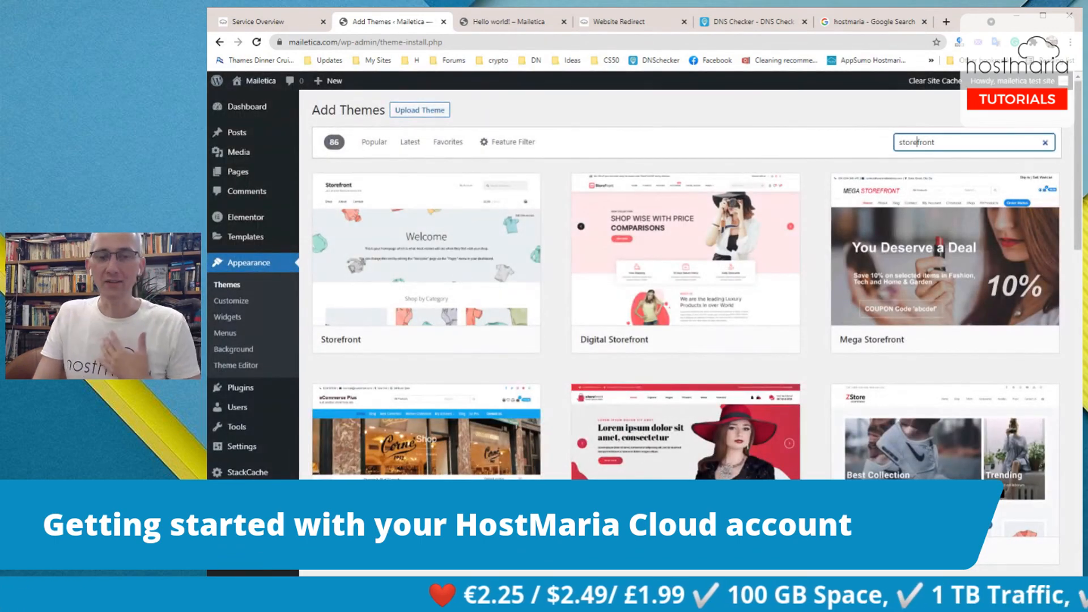
# Replace the theme search with 'astra', then install and activate the Astra theme
pyautogui.hotkey('ctrl', 'a')
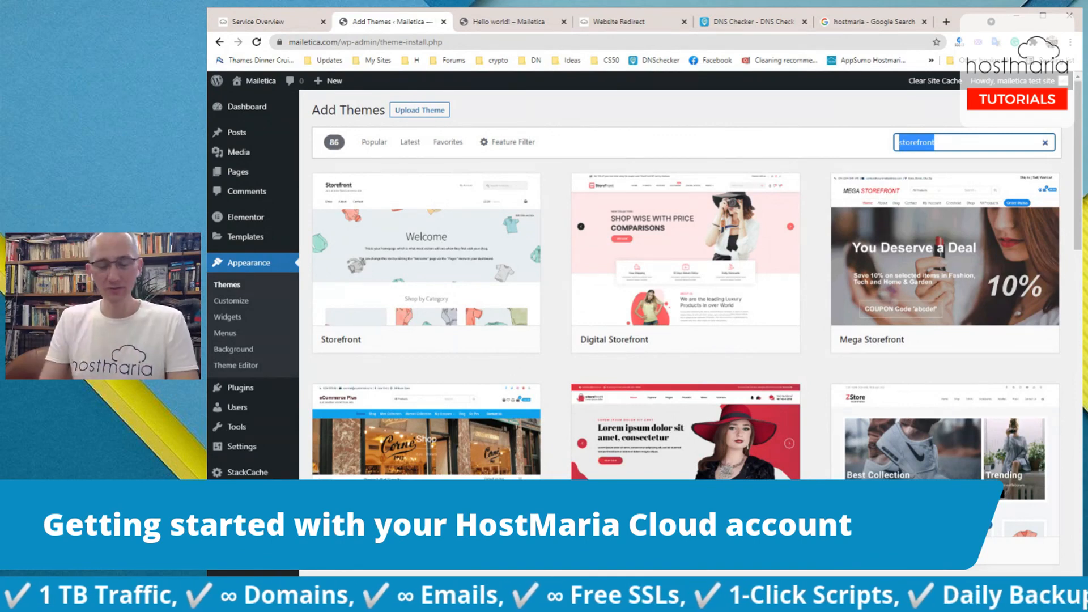
pyautogui.write('astra')
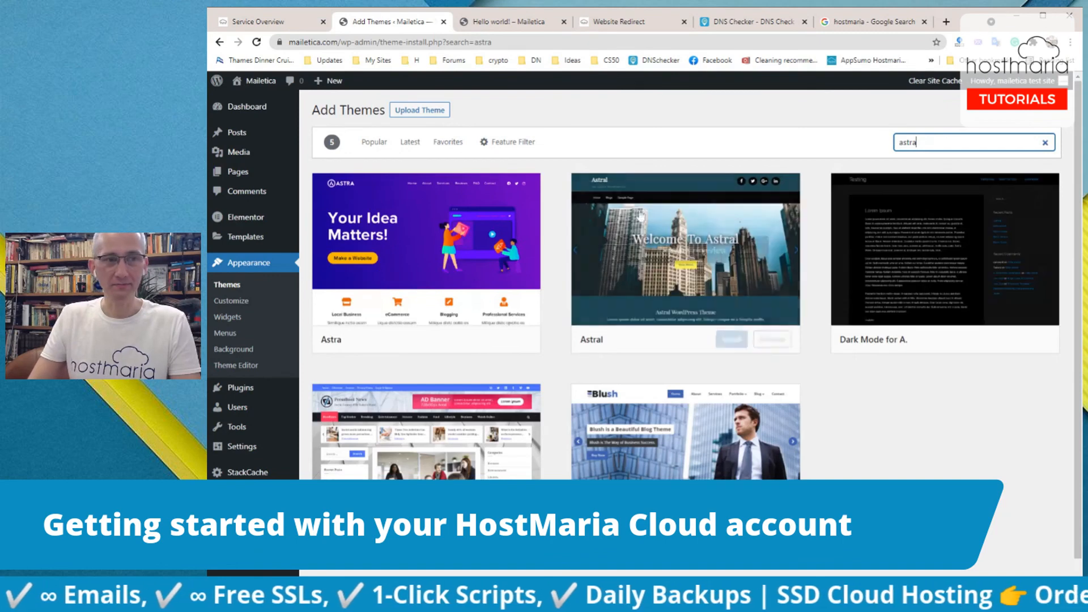
pyautogui.click(471, 339)
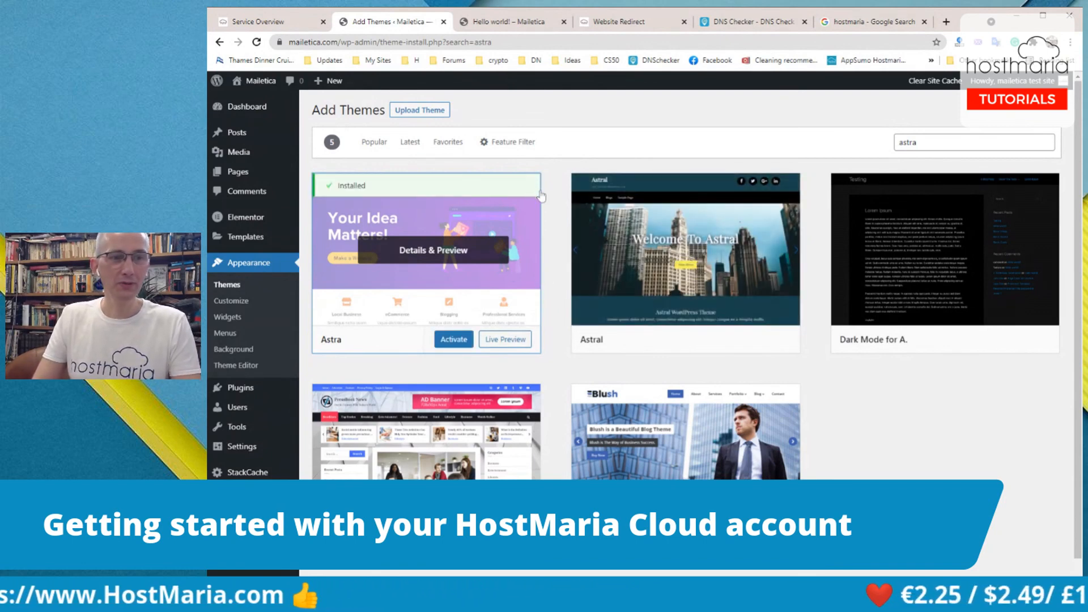
pyautogui.click(449, 342)
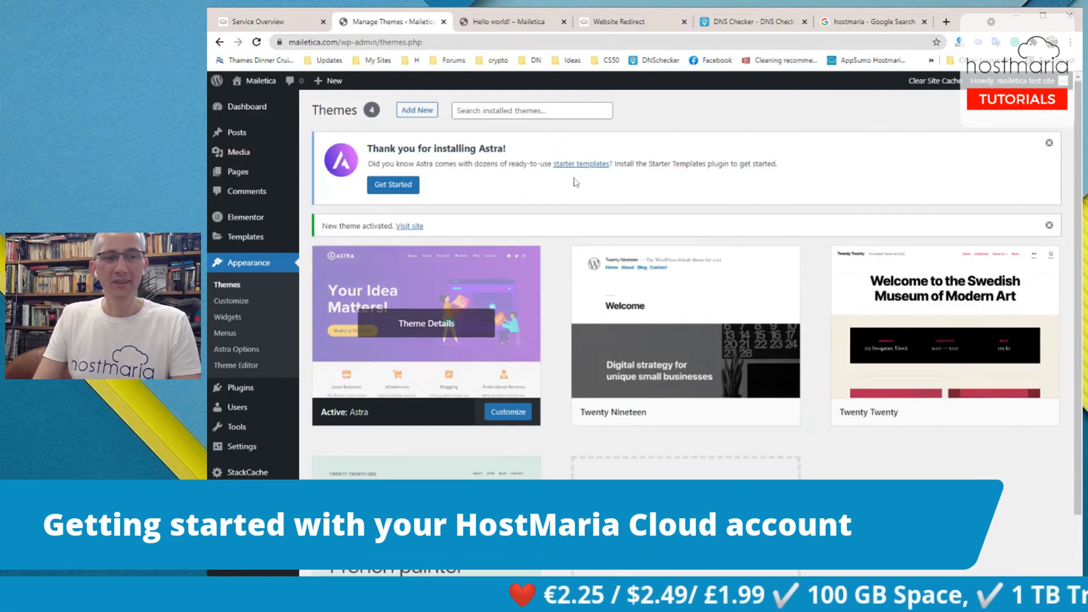
pyautogui.scroll(-2, 609, 358)
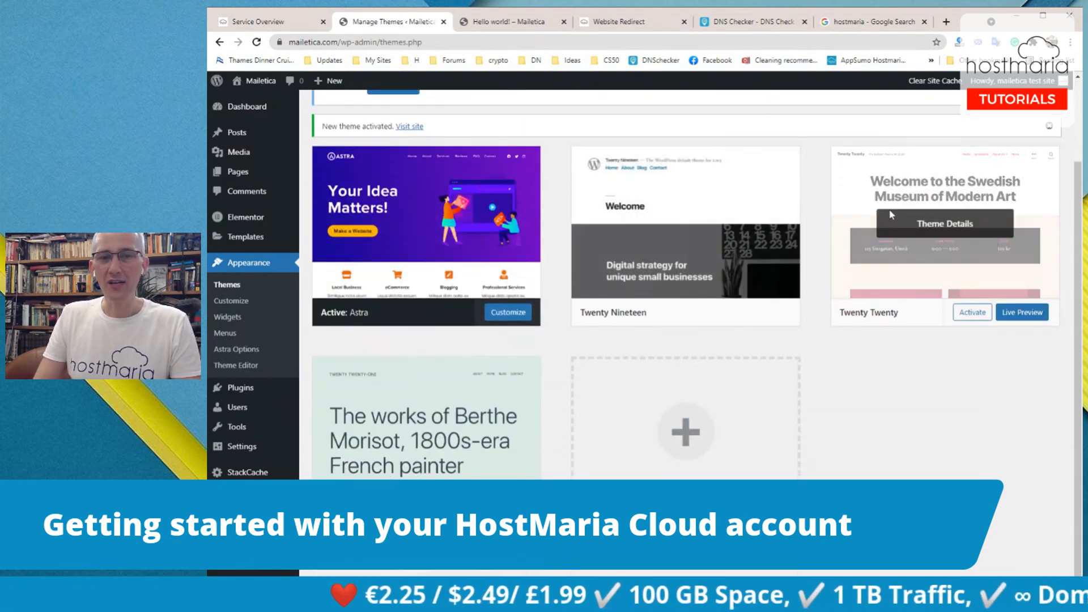
# Delete the Twenty Twenty-One, Twenty Twenty and Twenty Nineteen themes
pyautogui.click(465, 394)
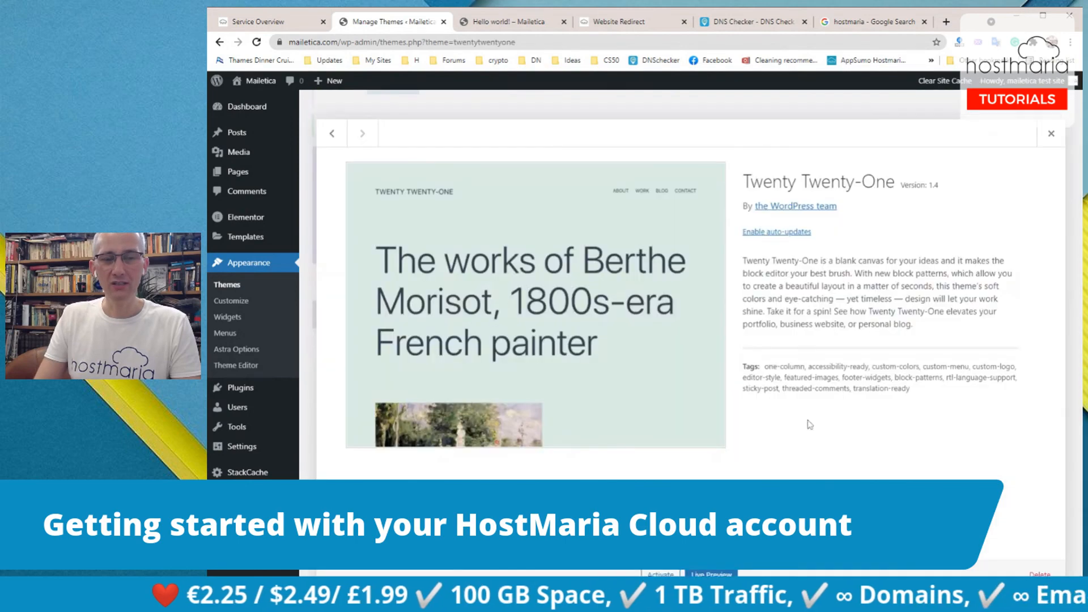
pyautogui.click(1039, 573)
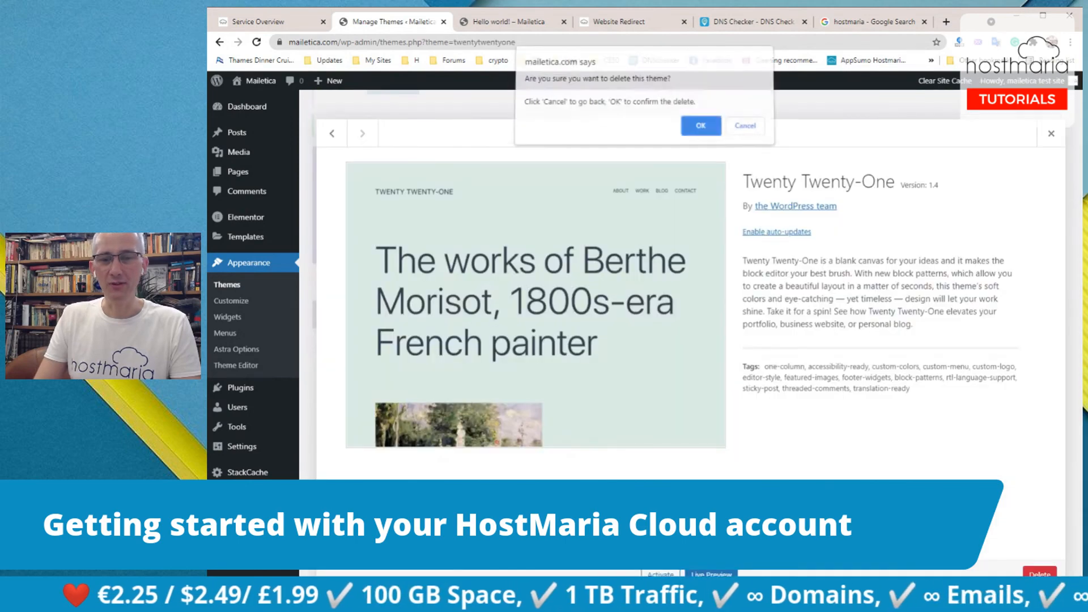
pyautogui.click(717, 132)
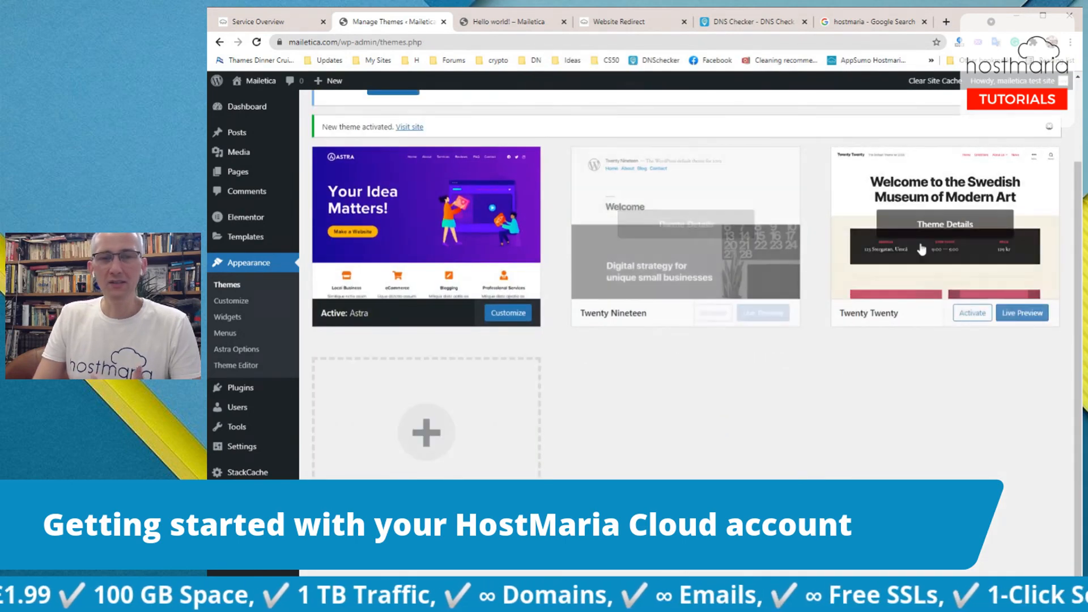
pyautogui.click(956, 238)
pyautogui.click(1039, 574)
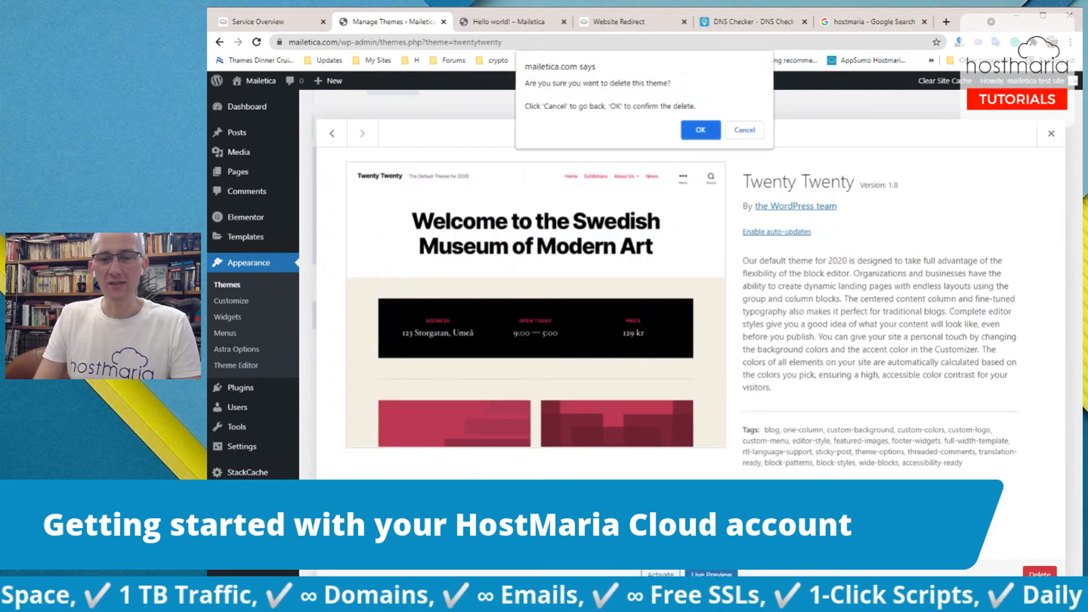
pyautogui.click(692, 132)
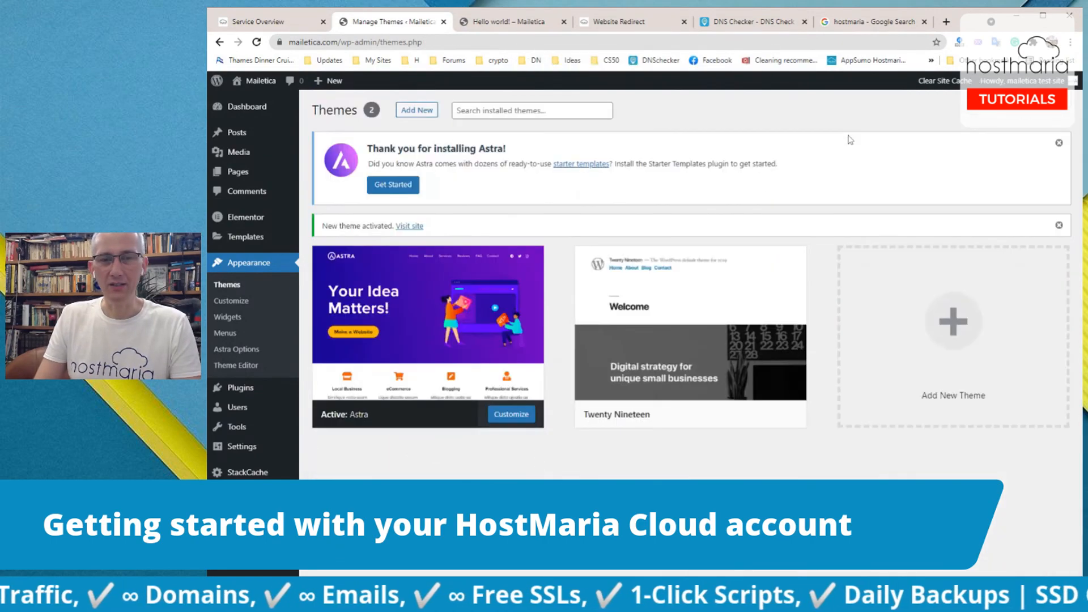
pyautogui.click(690, 286)
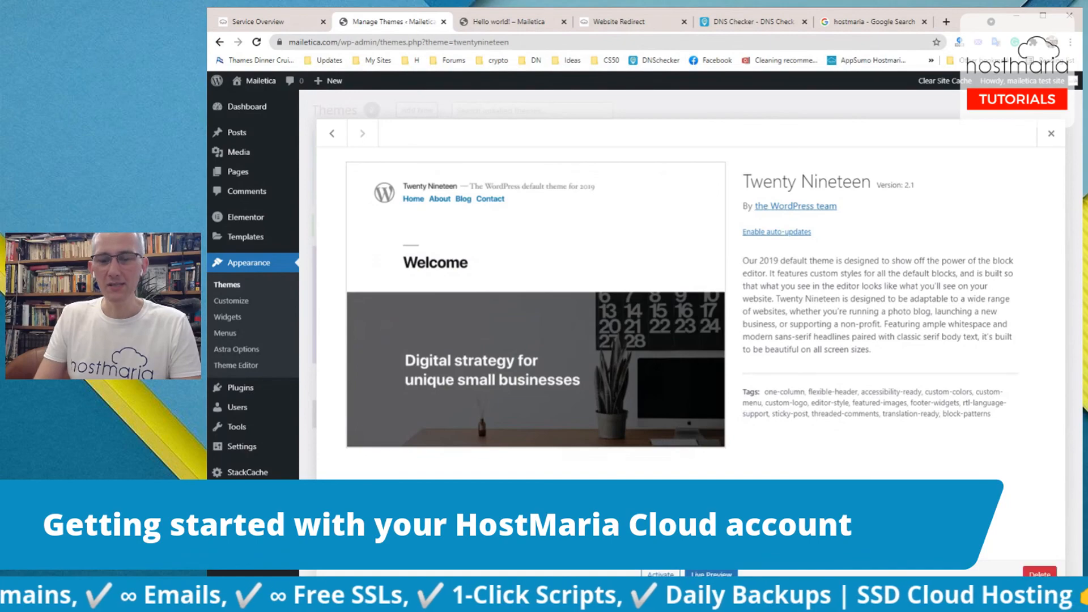
pyautogui.click(1039, 573)
pyautogui.click(699, 129)
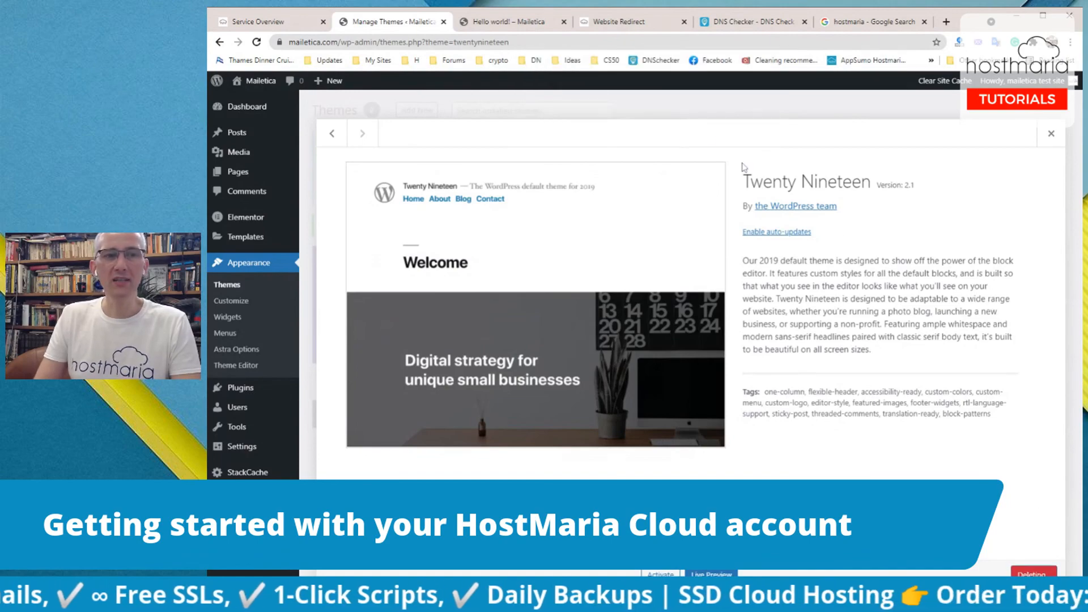
# View the live site with Astra applied, then return to the HostMaria Cloud service overview
pyautogui.middleClick(271, 83)
pyautogui.click(512, 22)
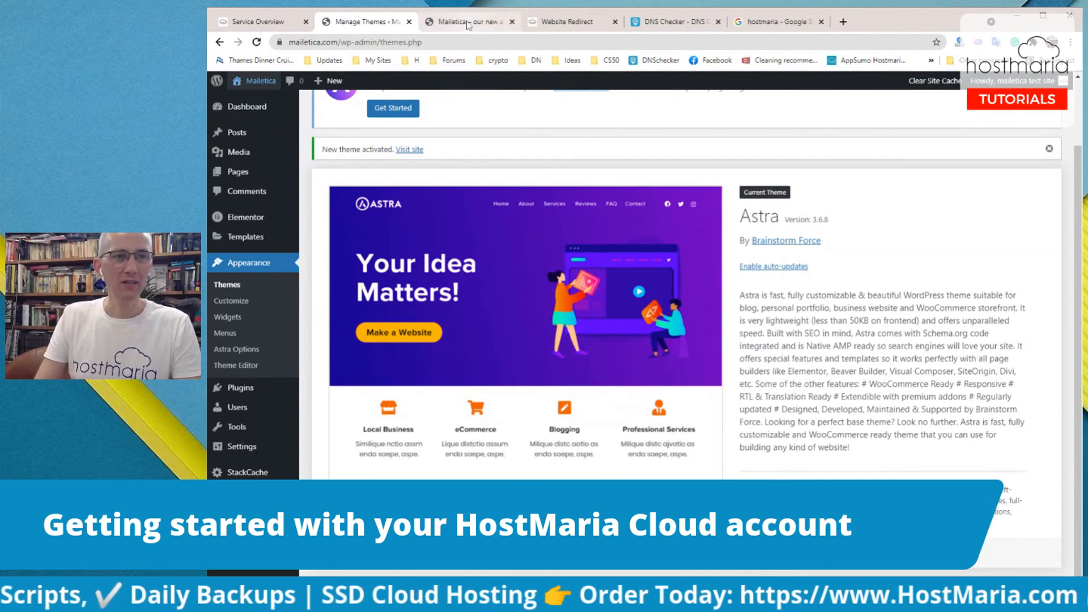
pyautogui.click(468, 23)
pyautogui.scroll(-3, 1030, 347)
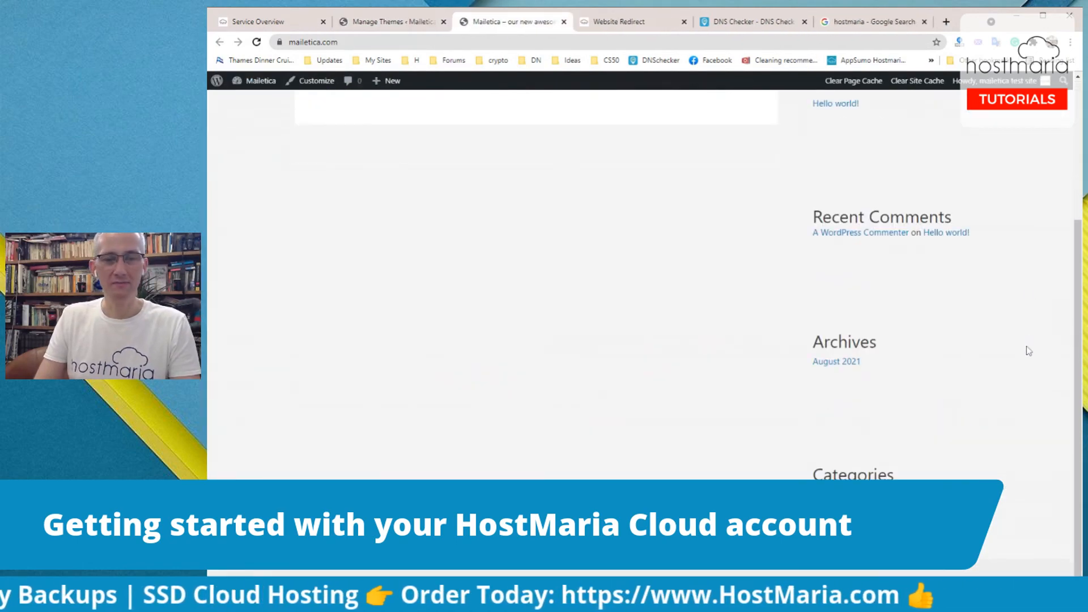
pyautogui.scroll(5, 1029, 351)
pyautogui.click(389, 22)
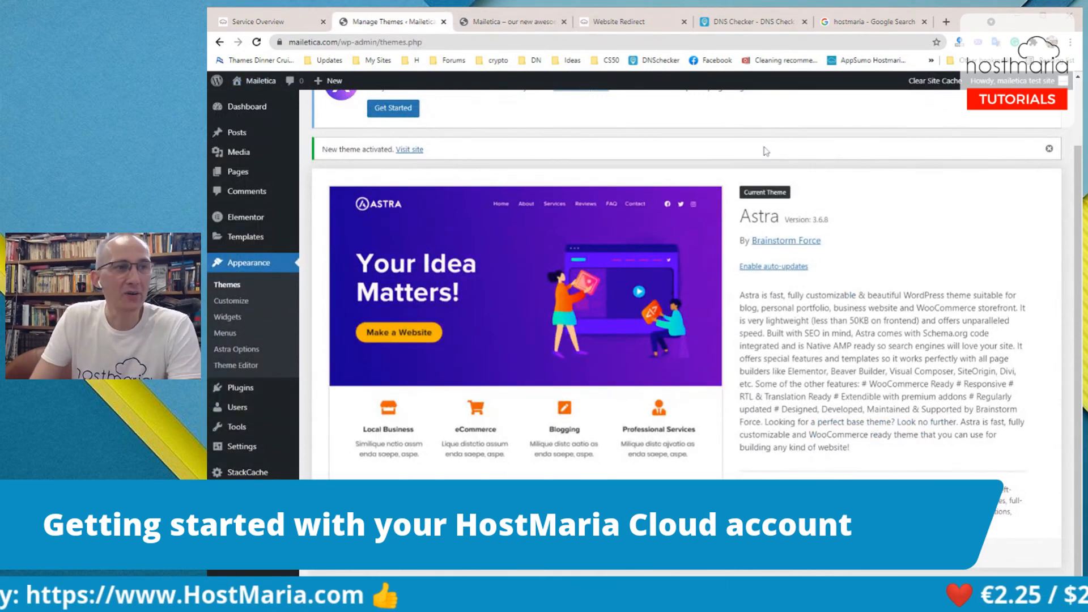
pyautogui.click(258, 21)
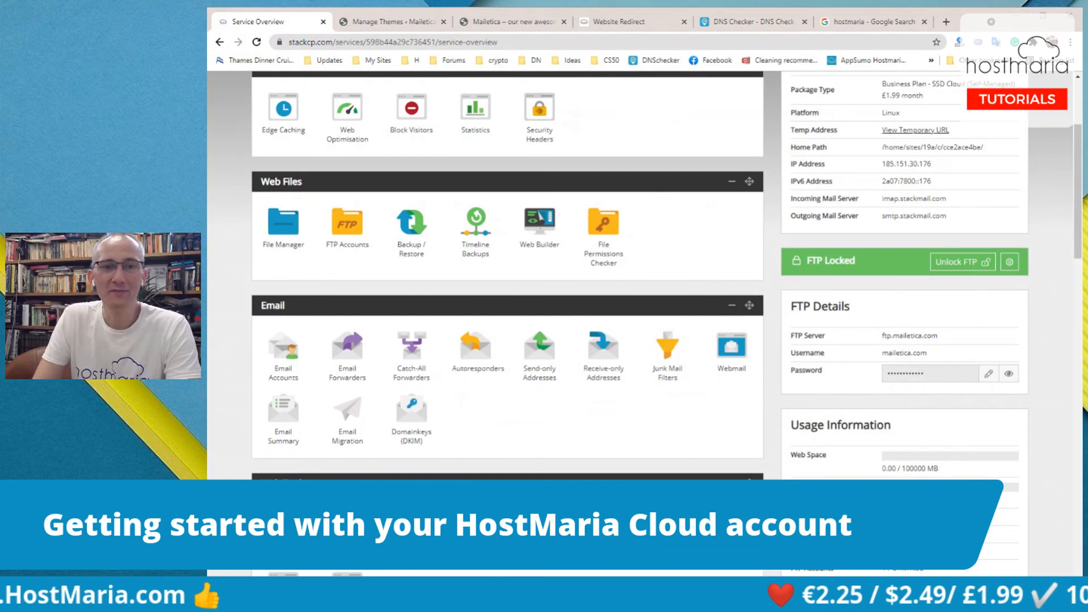
pyautogui.scroll(3, 801, 165)
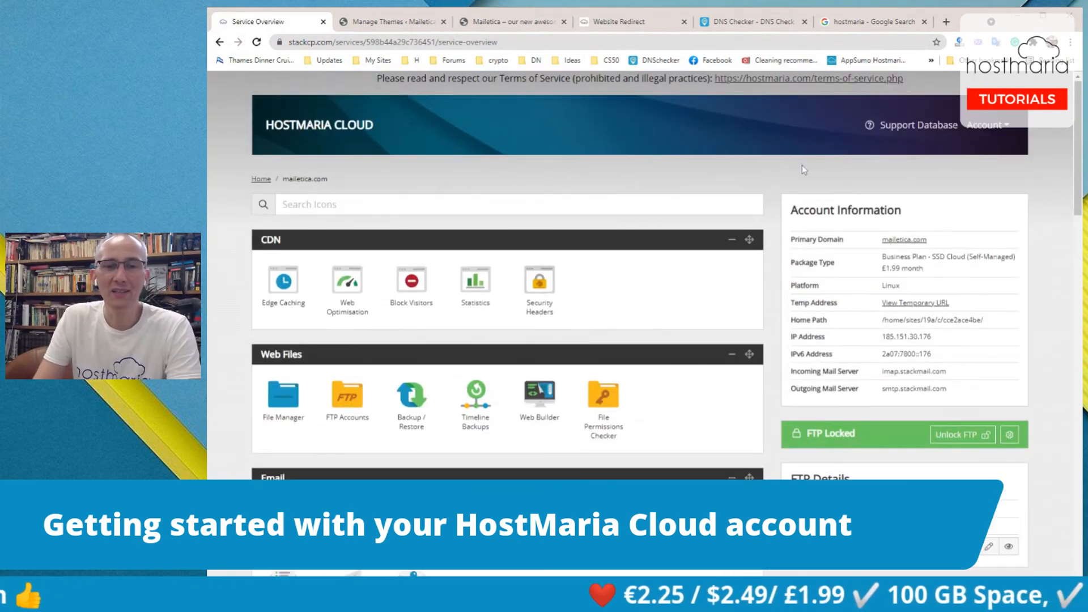